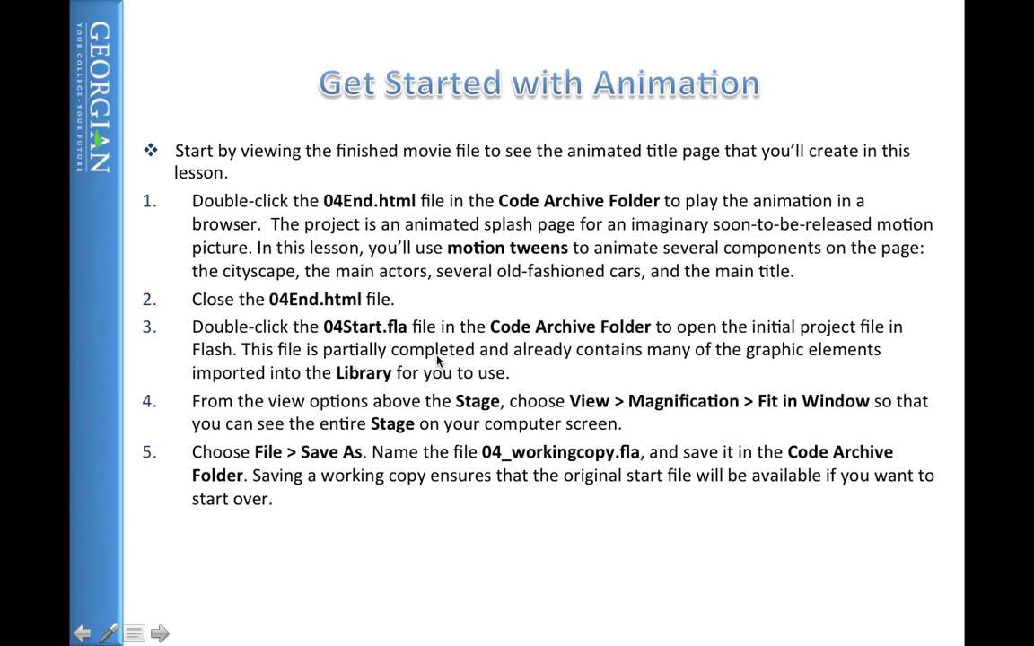
Leave the slide show, switch to Adobe Flash CS6, and browse for a file to open in COMP1050 Animation 2D Tools > Lessons > Lesson 02 > Code Archive.
{"action": "key", "text": "Escape"}
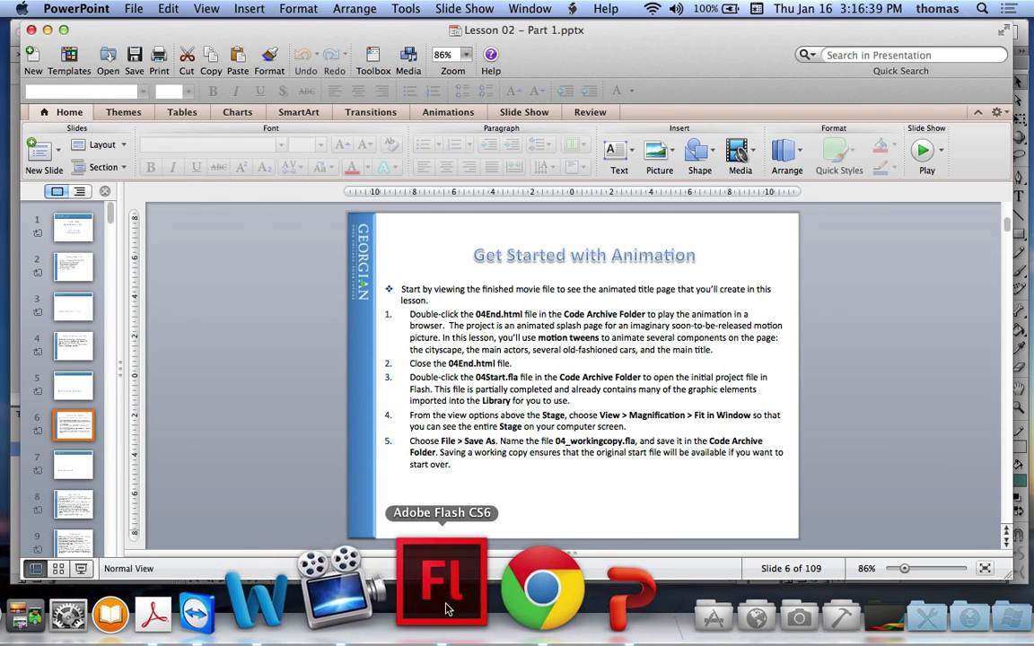
{"action": "left_click", "coordinate": [449, 606]}
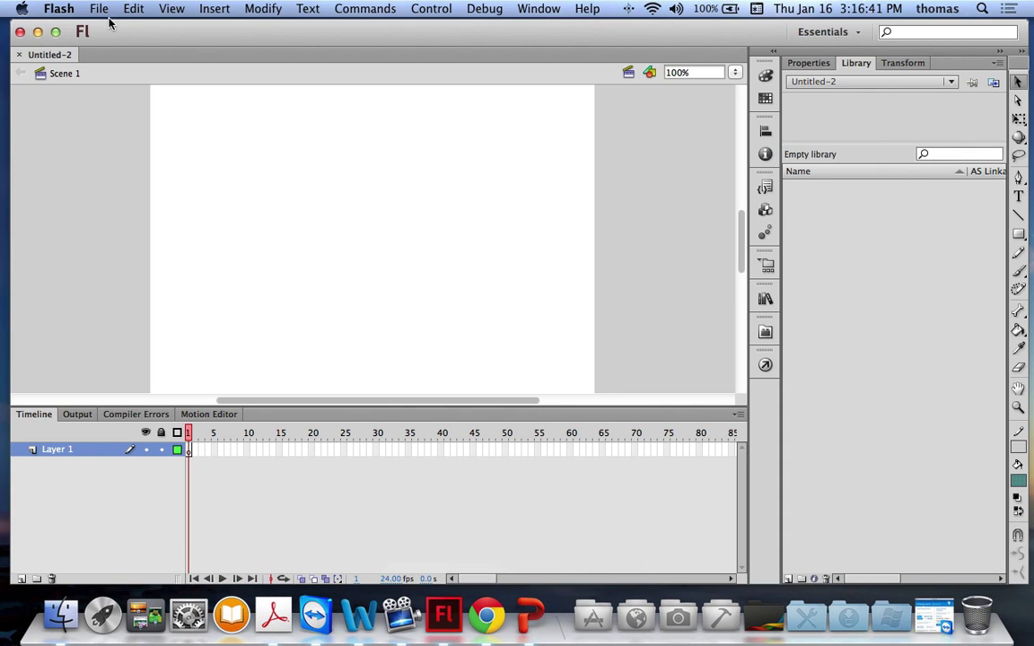
{"action": "left_click", "coordinate": [99, 13]}
{"action": "left_click", "coordinate": [106, 41]}
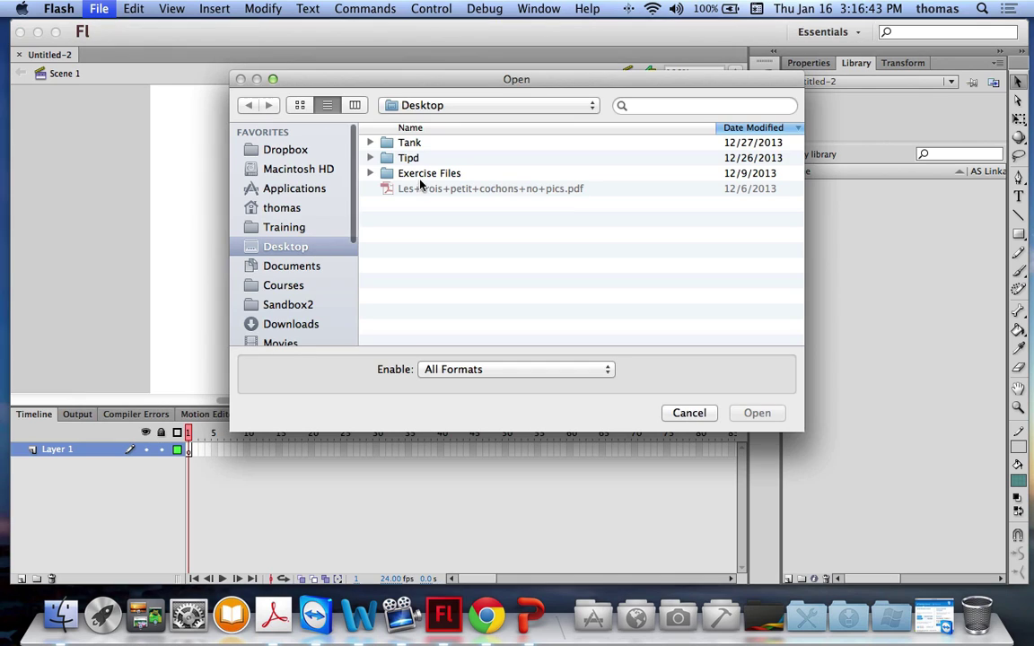
{"action": "left_click", "coordinate": [269, 285]}
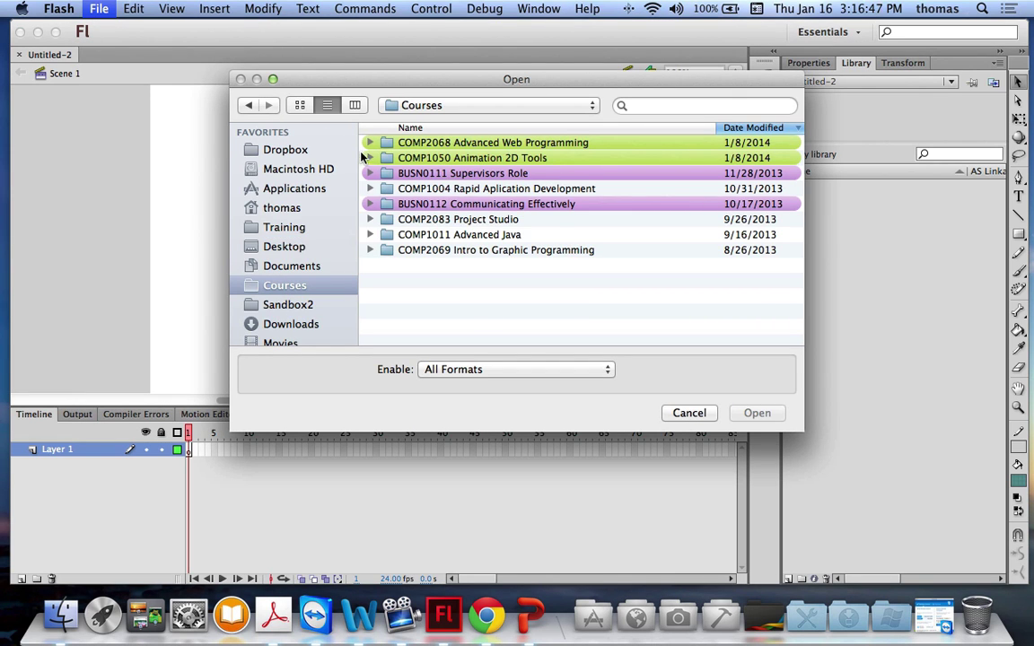
{"action": "left_click", "coordinate": [369, 158]}
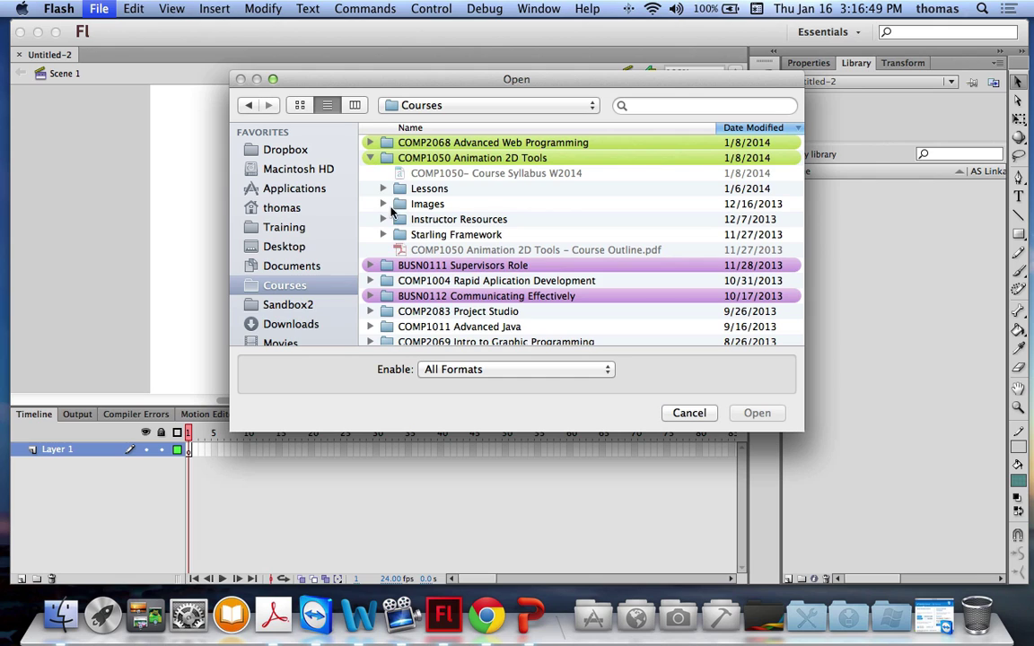
{"action": "left_click", "coordinate": [383, 189]}
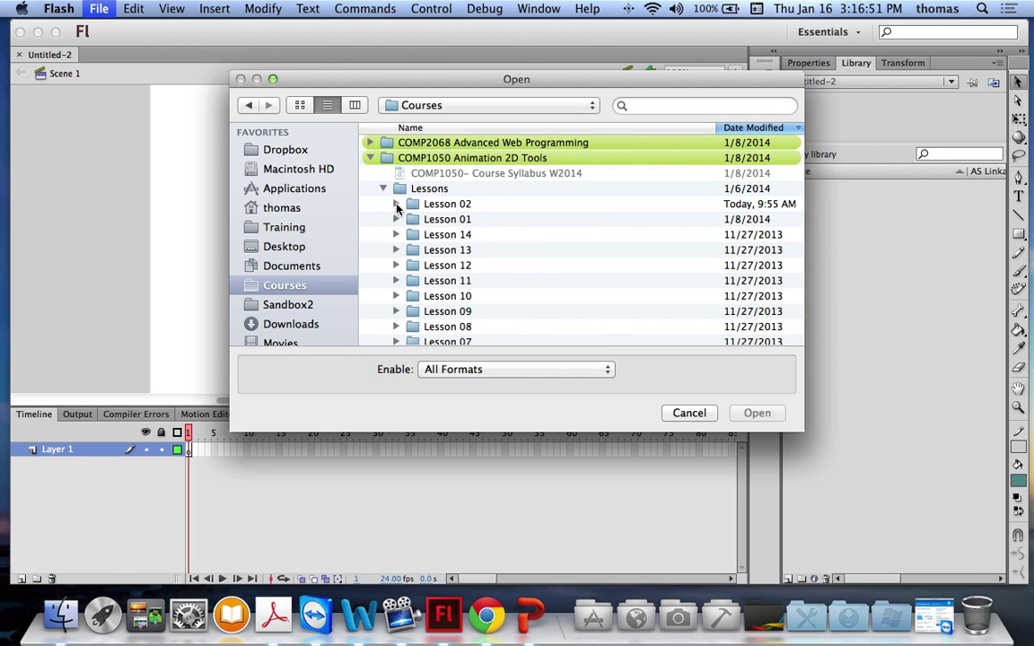
{"action": "left_click", "coordinate": [395, 204]}
{"action": "left_click", "coordinate": [409, 266]}
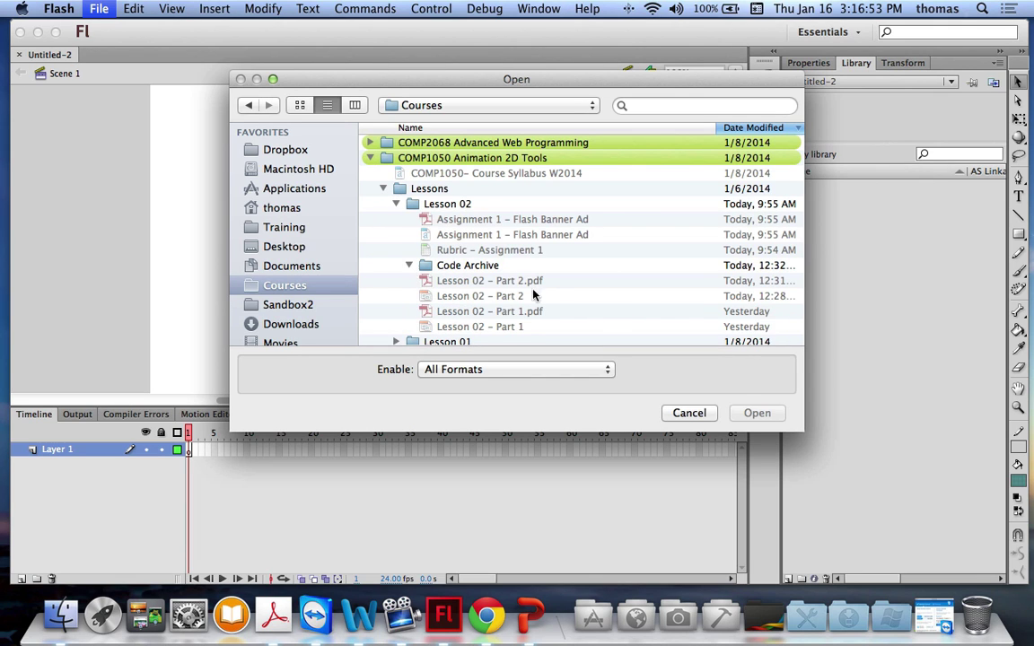
Open 04End.fla from the Code Archive folder.
{"action": "scroll", "coordinate": [549, 294], "scroll_direction": "down", "scroll_amount": 5}
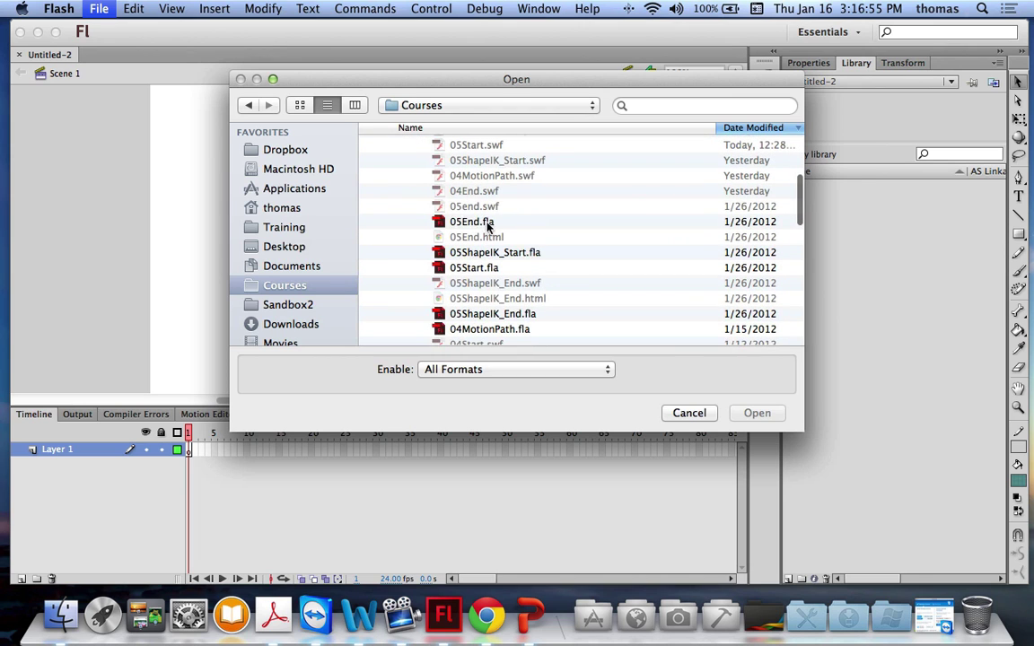
{"action": "left_click", "coordinate": [469, 222]}
{"action": "scroll", "coordinate": [500, 269], "scroll_direction": "down", "scroll_amount": 1}
{"action": "scroll", "coordinate": [521, 292], "scroll_direction": "down", "scroll_amount": 4}
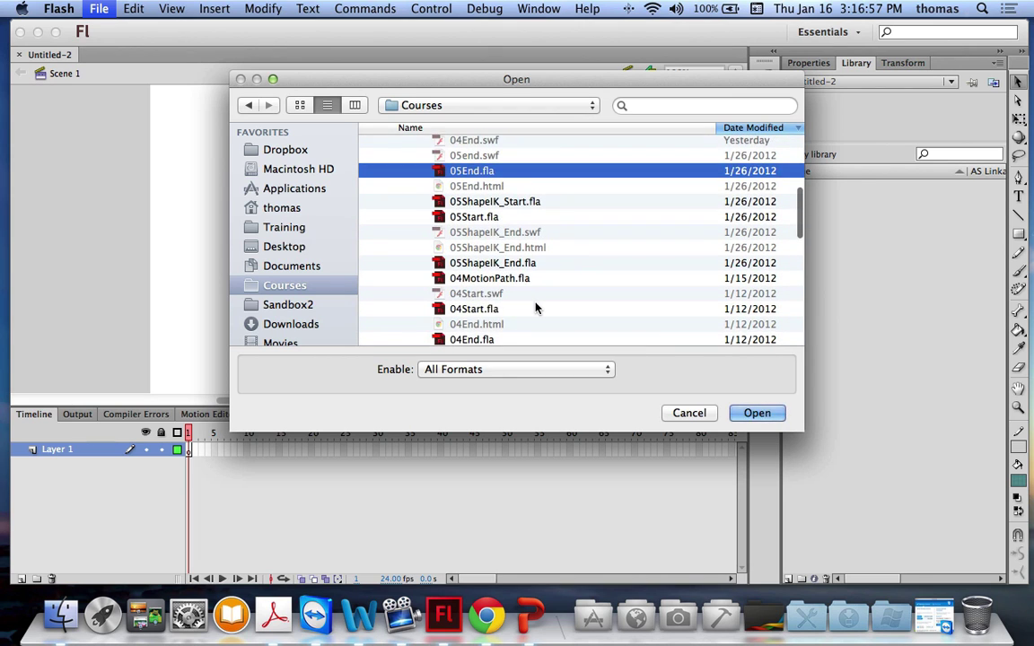
{"action": "left_click", "coordinate": [473, 292]}
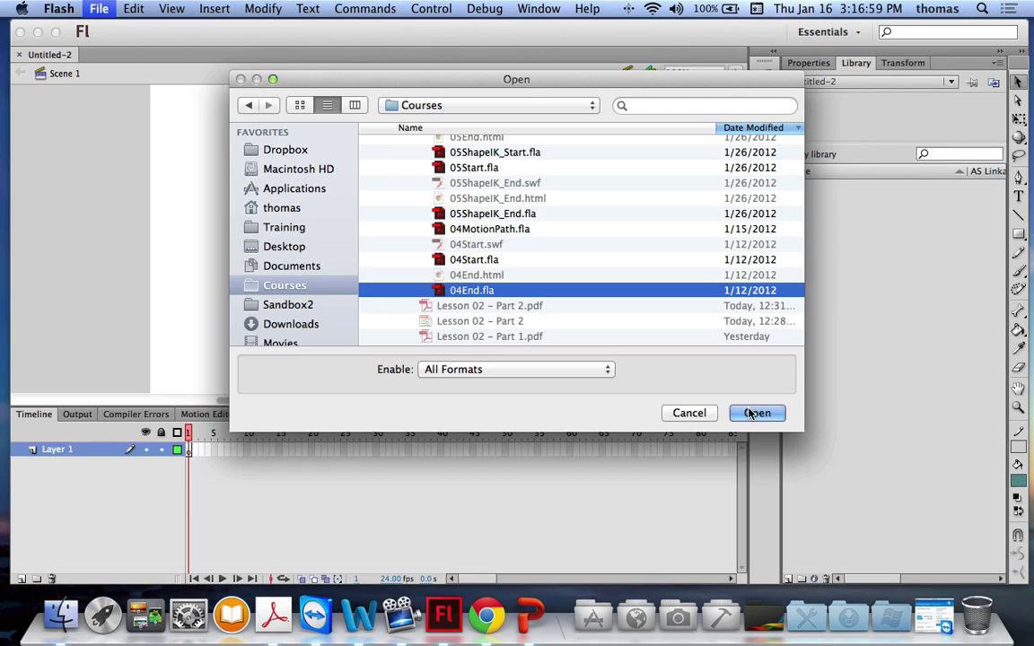
{"action": "key", "text": "Return"}
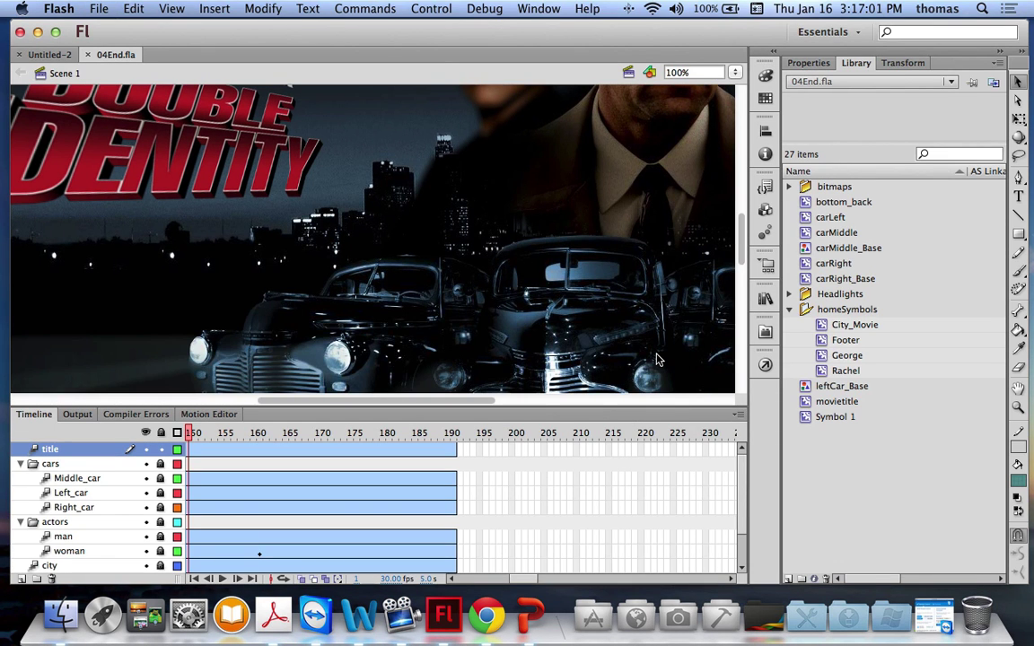
Try the Show All magnification on the 04End.fla stage.
{"action": "left_click", "coordinate": [705, 73]}
{"action": "left_click", "coordinate": [731, 72]}
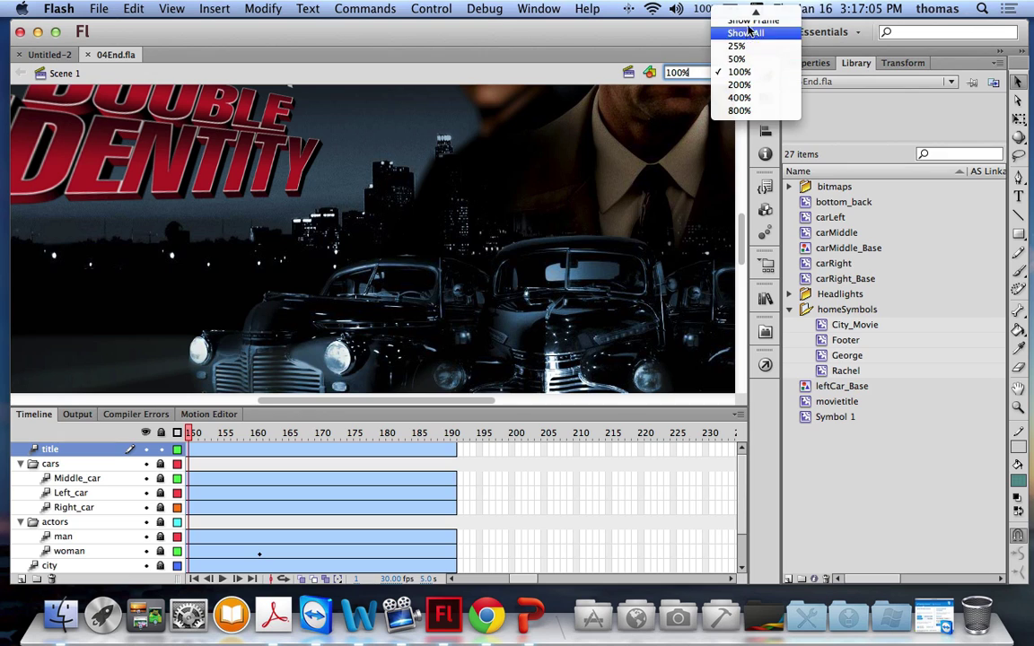
{"action": "left_click", "coordinate": [746, 35]}
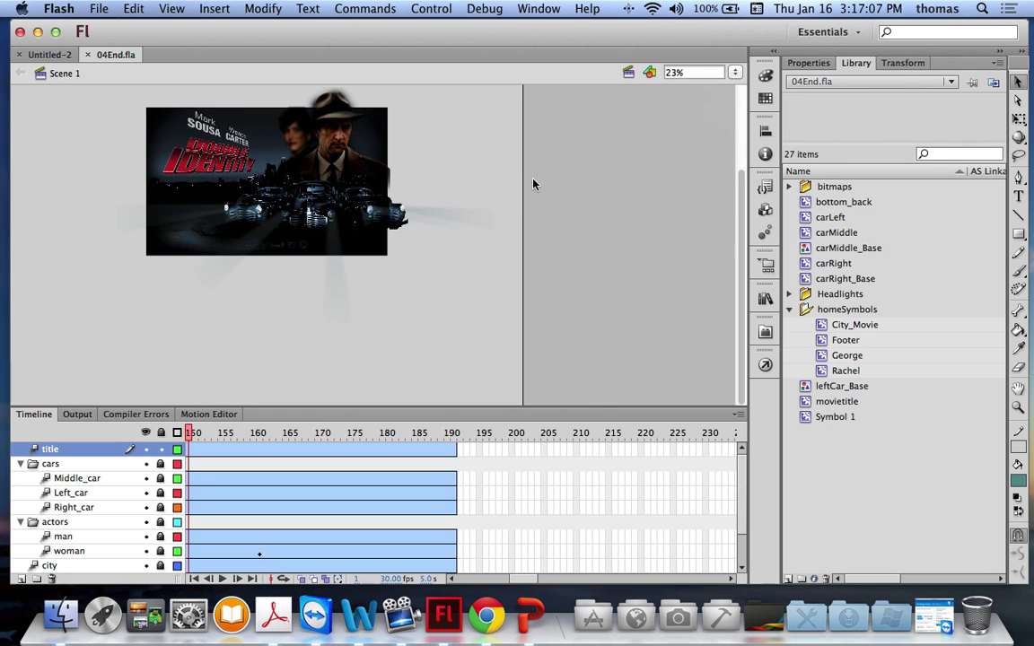
{"action": "scroll", "coordinate": [533, 184], "scroll_direction": "up", "scroll_amount": 3}
Set the 04End.fla stage magnification to 50%, and reduce it further to 40%.
{"action": "left_click", "coordinate": [701, 75]}
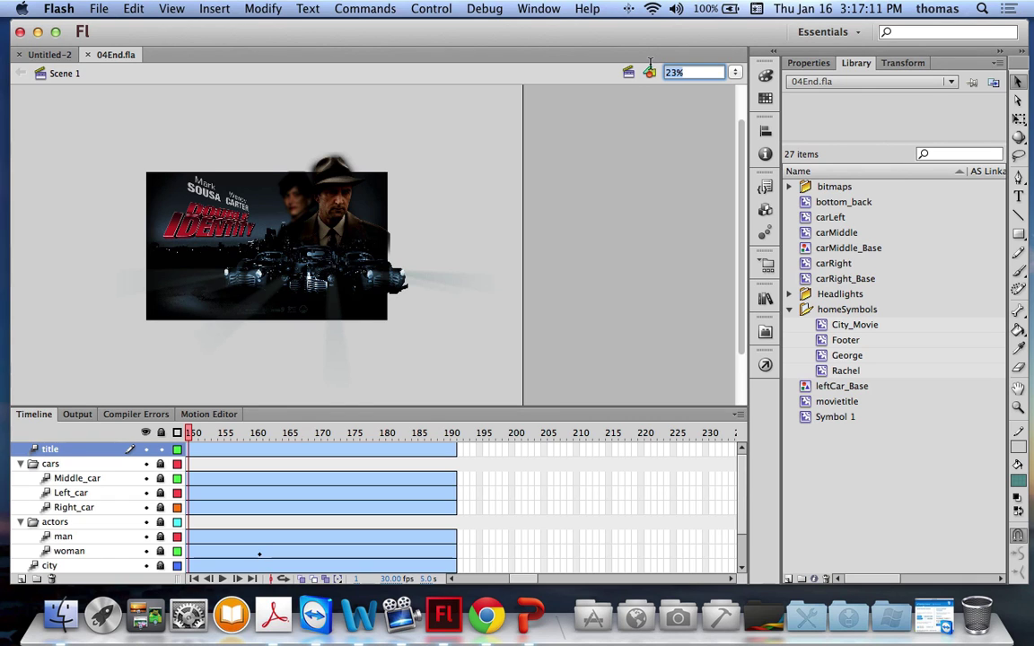
{"action": "type", "text": "50"}
{"action": "key", "text": "Return"}
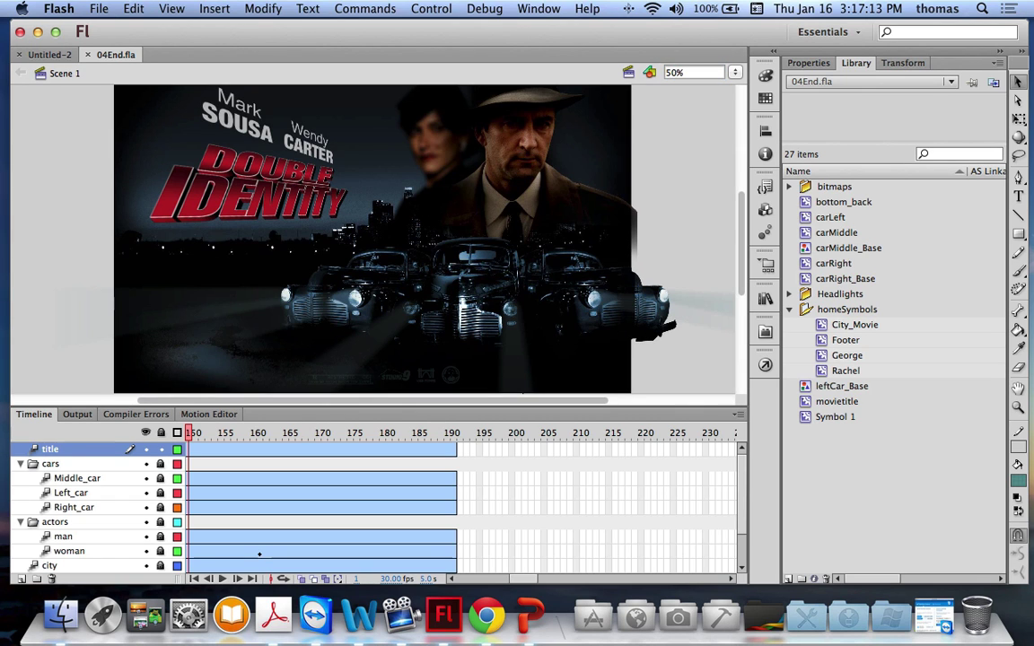
{"action": "left_click", "coordinate": [674, 72]}
{"action": "type", "text": "40"}
{"action": "key", "text": "Return"}
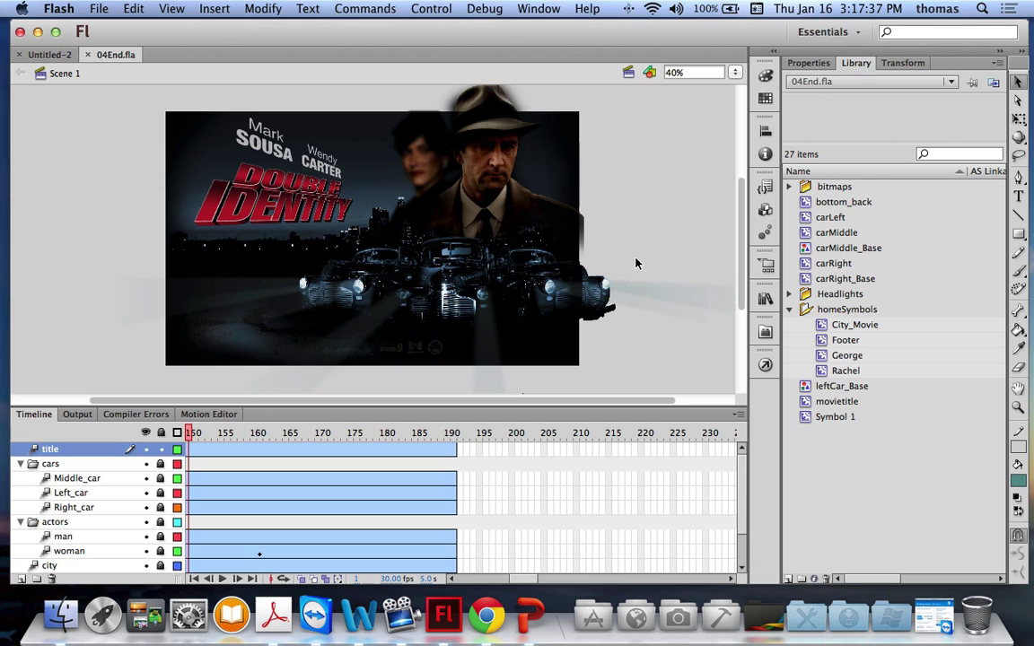
Test the finished 04End movie to watch its animation, and close the preview window.
{"action": "key", "text": "super+Return"}
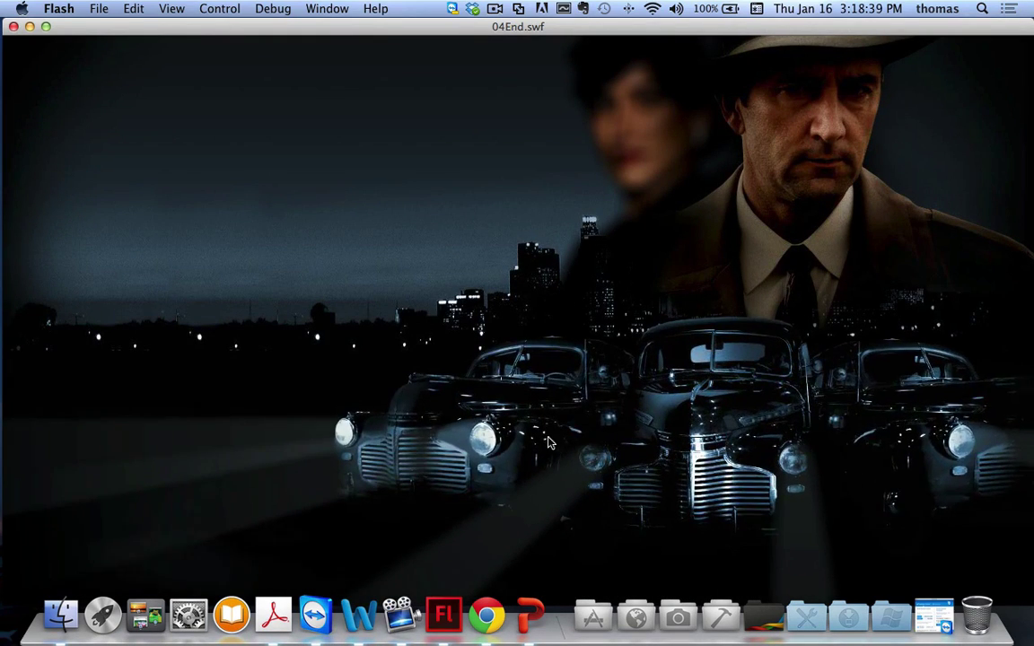
{"action": "left_click", "coordinate": [13, 27]}
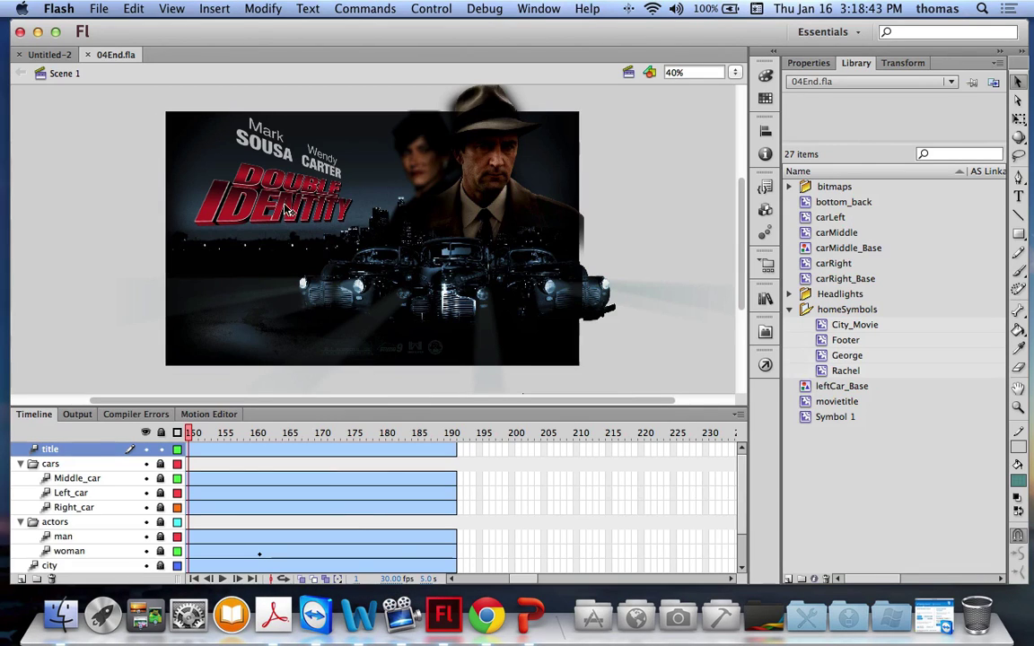
Enlarge the timeline to examine the cars and actors layer folders and the tween spans across the frames, and restore the stage area.
{"action": "left_click_drag", "start_coordinate": [455, 406], "coordinate": [455, 263]}
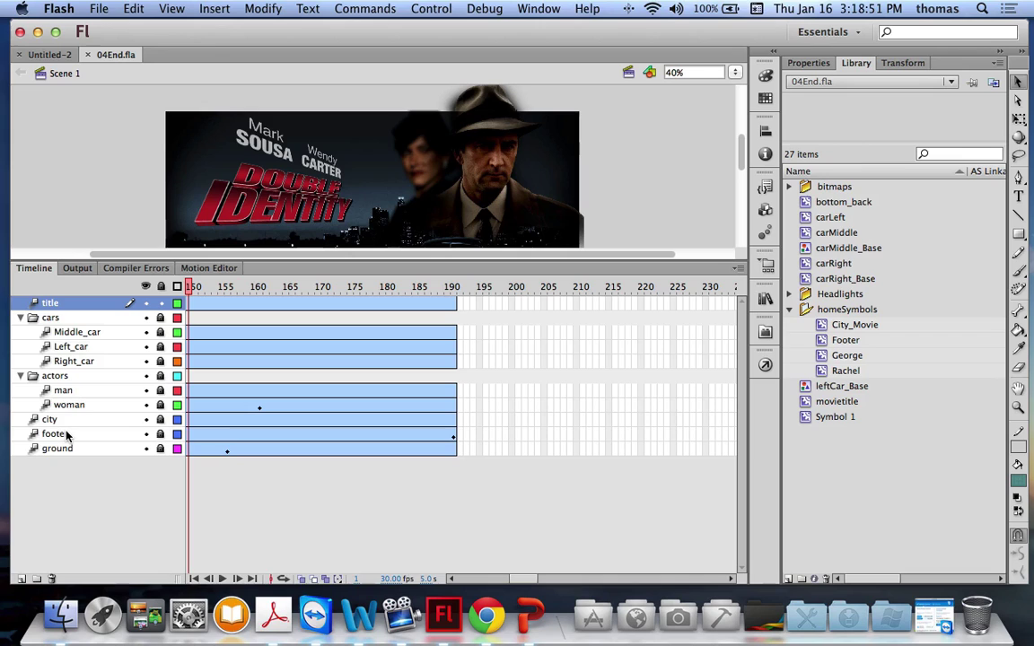
{"action": "left_click", "coordinate": [22, 318]}
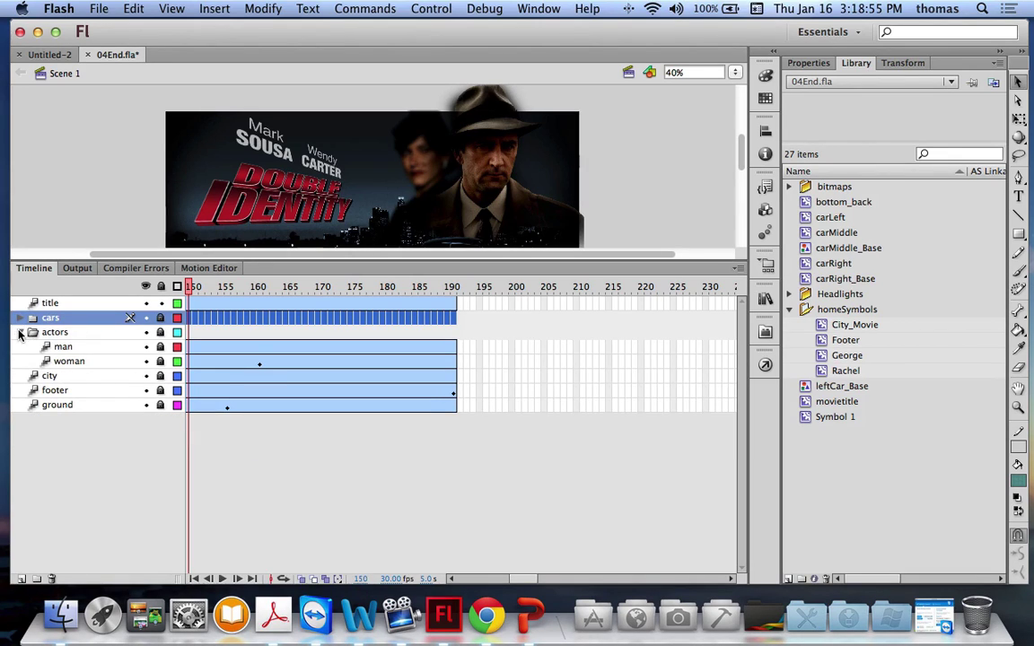
{"action": "left_click", "coordinate": [19, 332]}
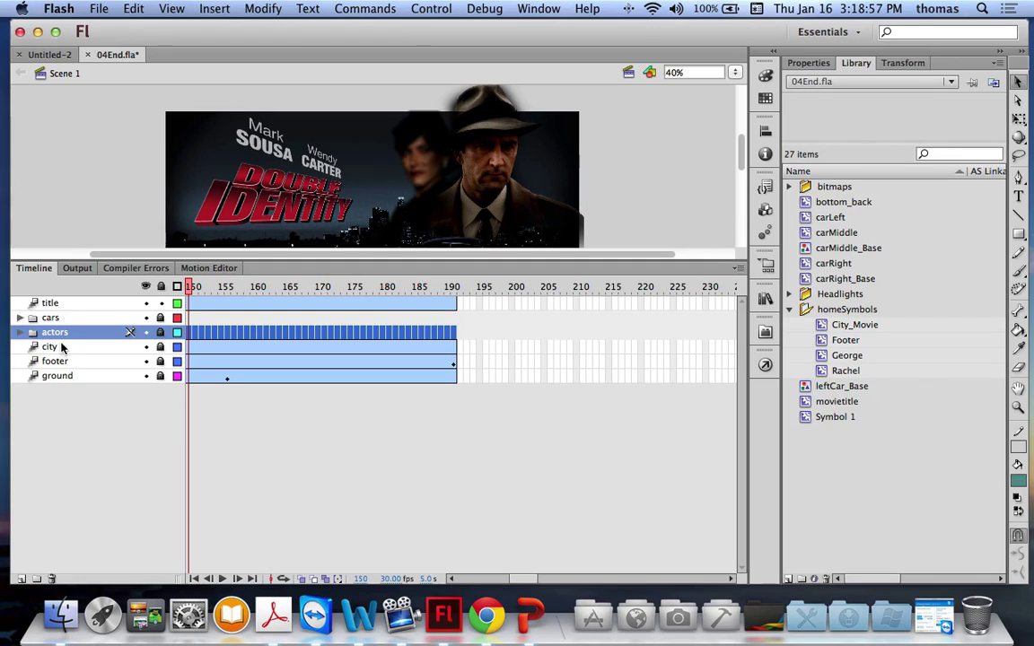
{"action": "left_click", "coordinate": [19, 317]}
{"action": "left_click", "coordinate": [20, 375]}
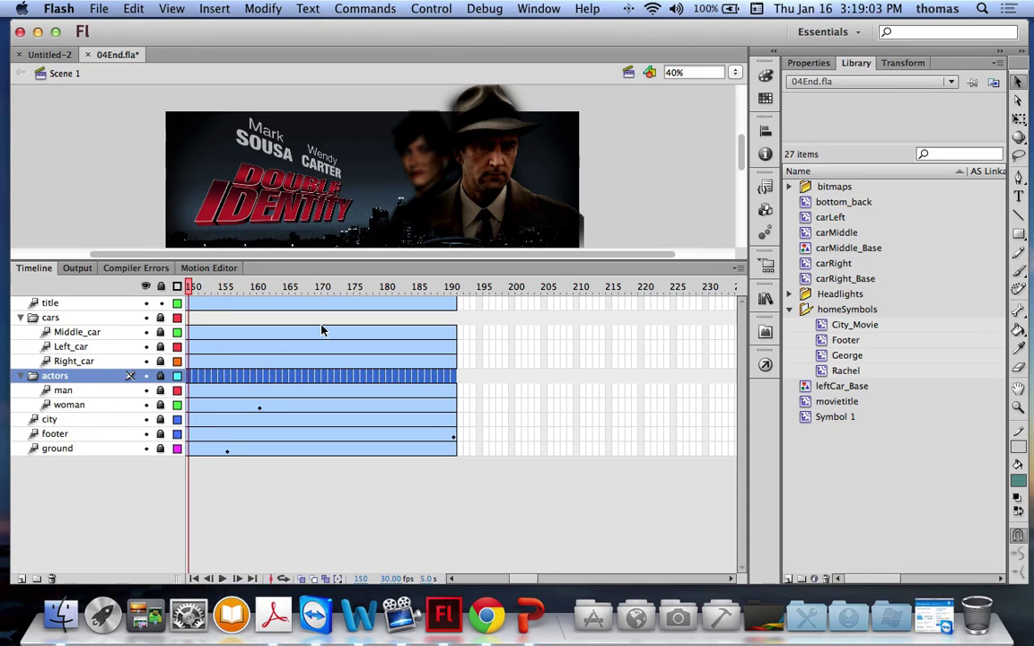
{"action": "scroll", "coordinate": [321, 330], "scroll_direction": "left", "scroll_amount": 15}
{"action": "scroll", "coordinate": [321, 330], "scroll_direction": "right", "scroll_amount": 10}
{"action": "scroll", "coordinate": [321, 330], "scroll_direction": "left", "scroll_amount": 3}
{"action": "scroll", "coordinate": [321, 330], "scroll_direction": "left", "scroll_amount": 9}
{"action": "scroll", "coordinate": [322, 330], "scroll_direction": "right", "scroll_amount": 16}
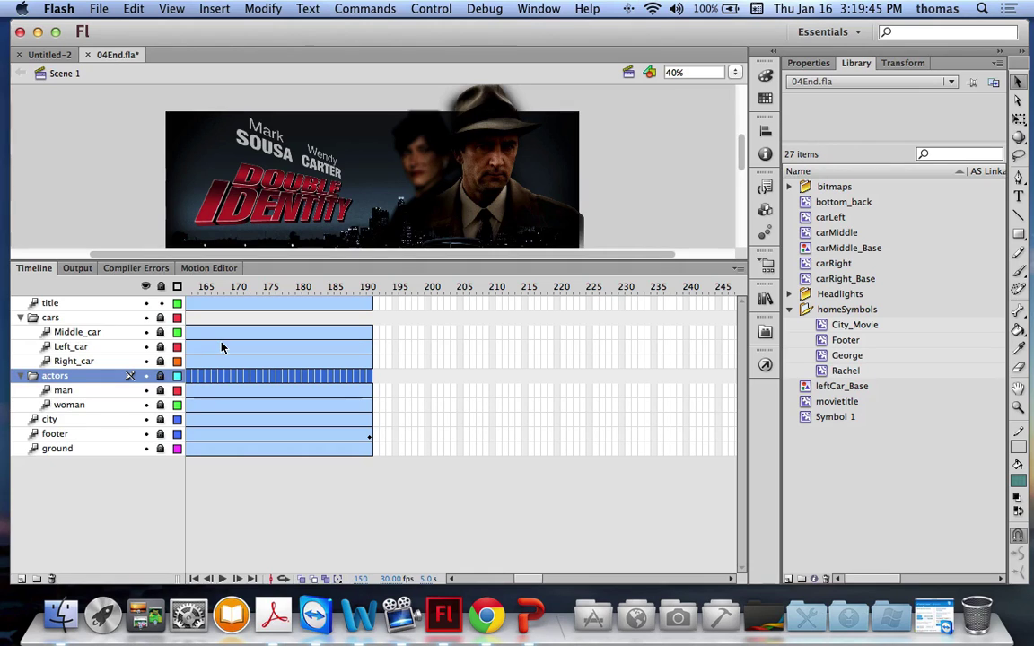
{"action": "left_click_drag", "start_coordinate": [372, 259], "coordinate": [384, 420]}
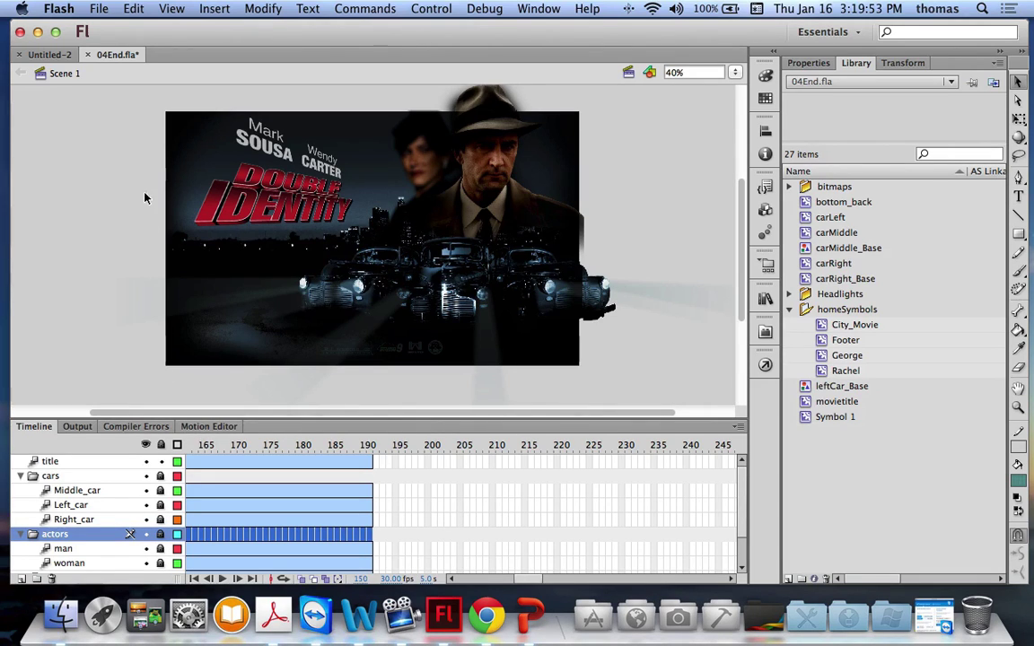
Close 04End.fla without saving its changes.
{"action": "left_click", "coordinate": [88, 55]}
{"action": "left_click", "coordinate": [343, 144]}
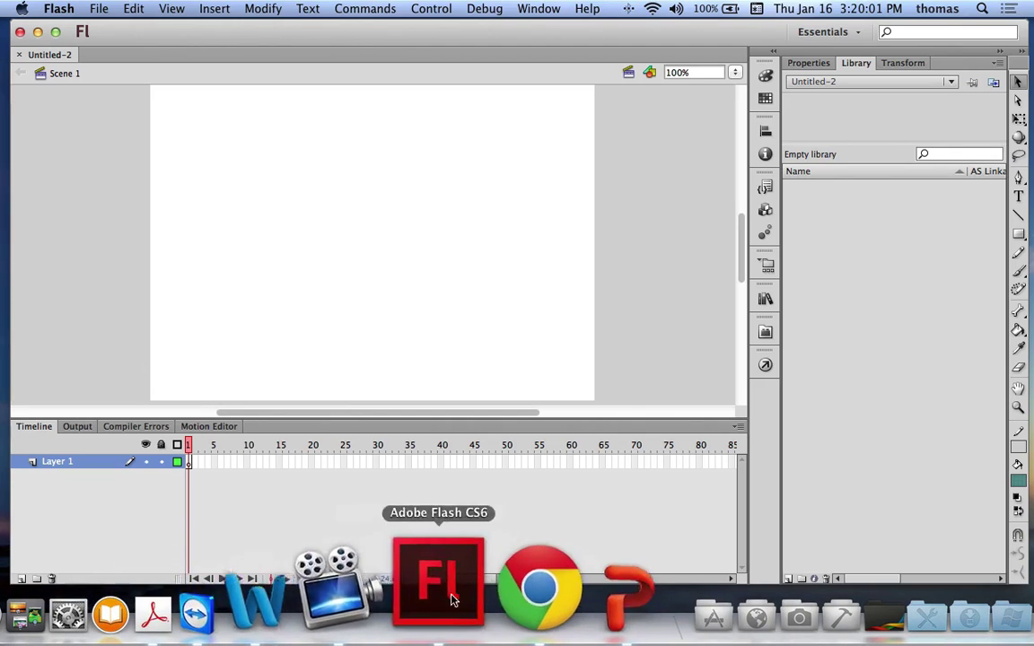
Check the lesson slide in PowerPoint, return to Flash, and open 04Start.fla from the Code Archive folder.
{"action": "left_click", "coordinate": [525, 587]}
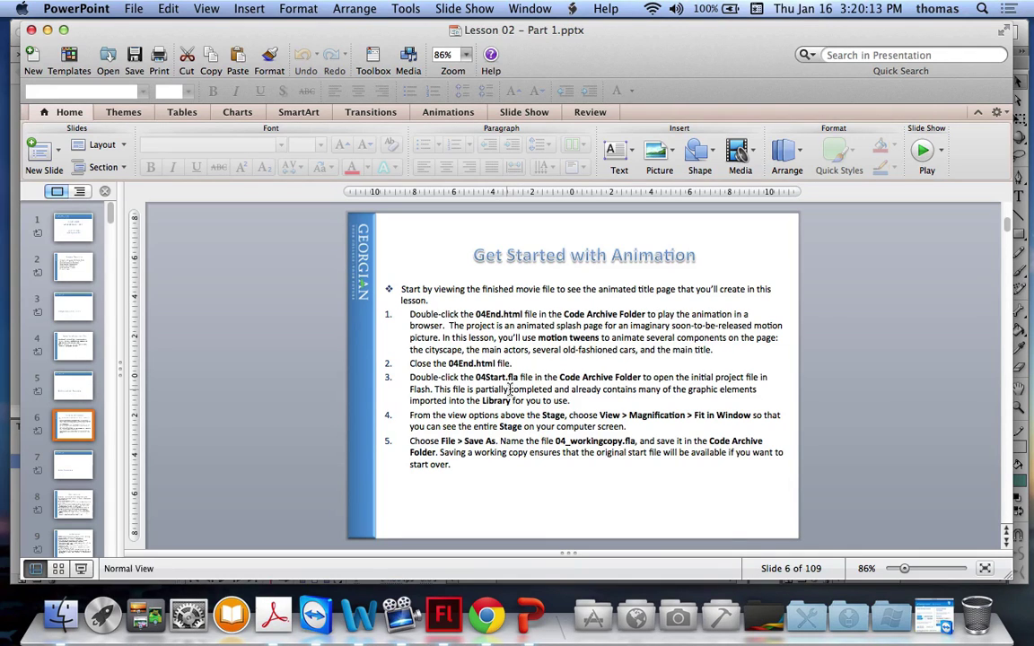
{"action": "left_click", "coordinate": [442, 616]}
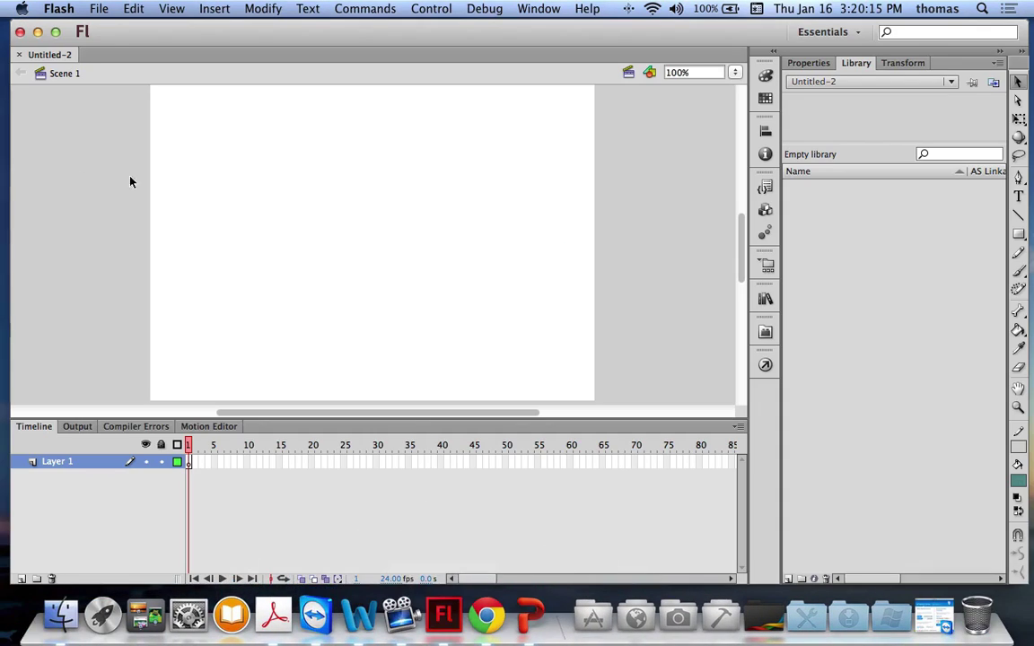
{"action": "left_click", "coordinate": [98, 8]}
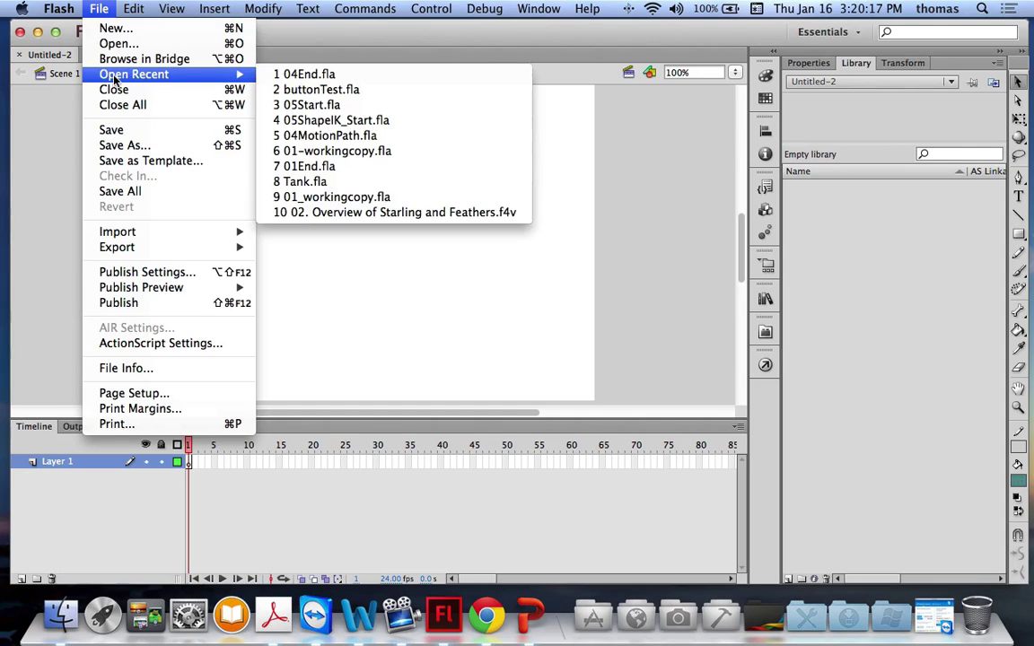
{"action": "left_click", "coordinate": [112, 43]}
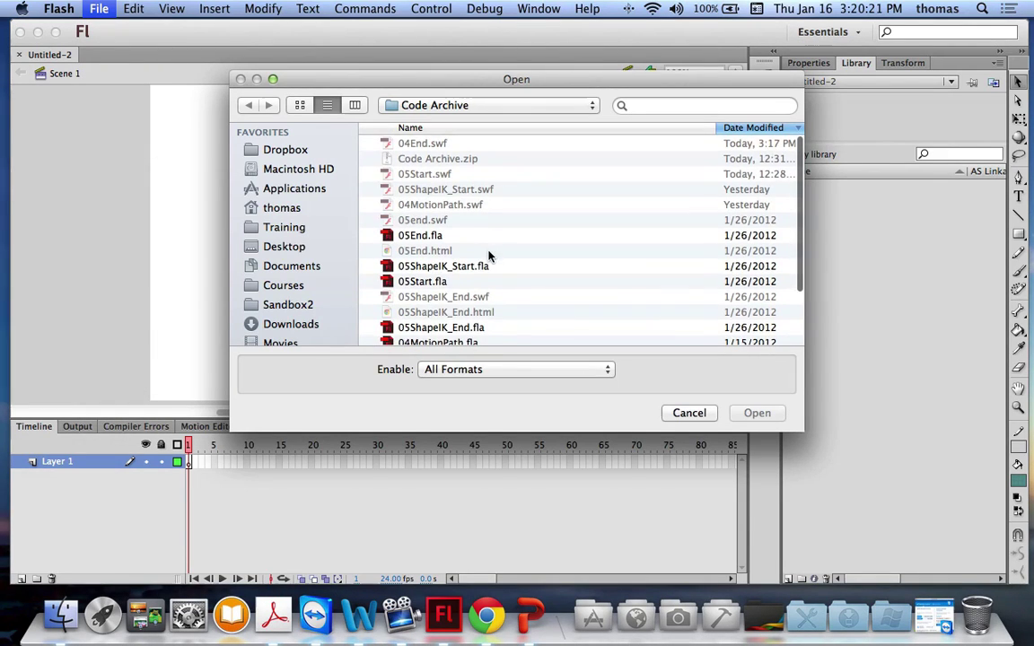
{"action": "scroll", "coordinate": [487, 252], "scroll_direction": "down", "scroll_amount": 1}
{"action": "scroll", "coordinate": [487, 253], "scroll_direction": "down", "scroll_amount": 3}
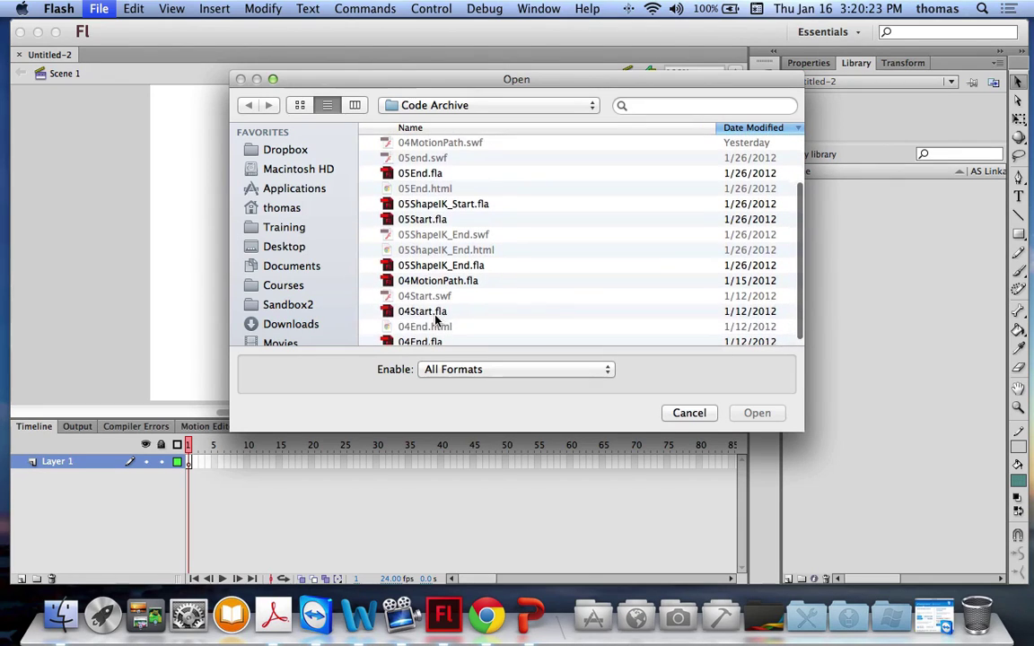
{"action": "left_click", "coordinate": [423, 311]}
{"action": "key", "text": "Return"}
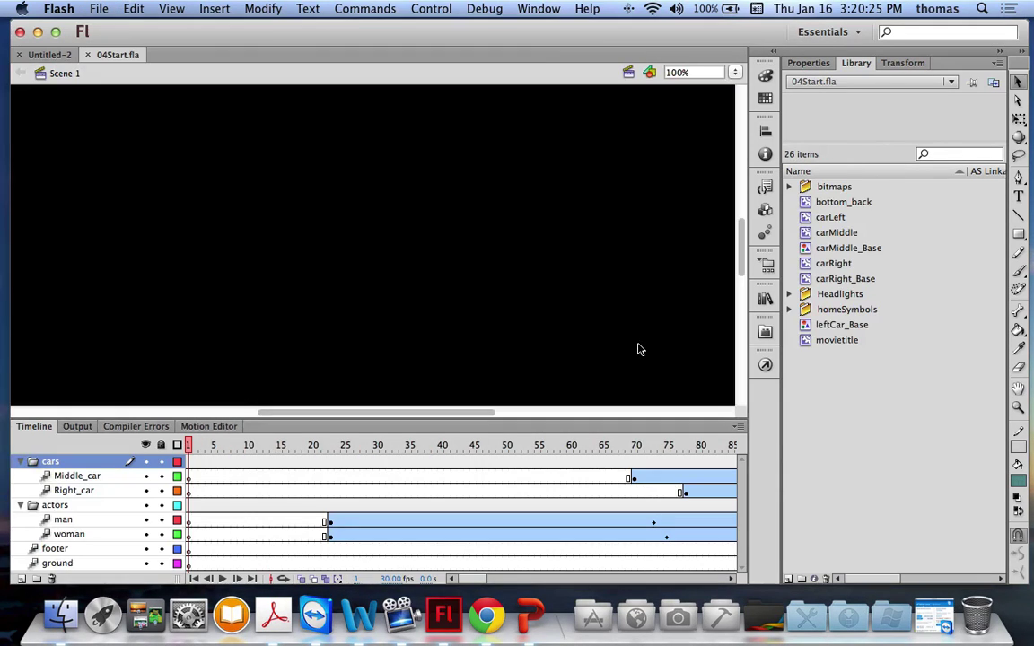
Set the 04Start.fla stage magnification to 40% so the entire stage fits in the window.
{"action": "left_click", "coordinate": [707, 73]}
{"action": "left_click", "coordinate": [734, 72]}
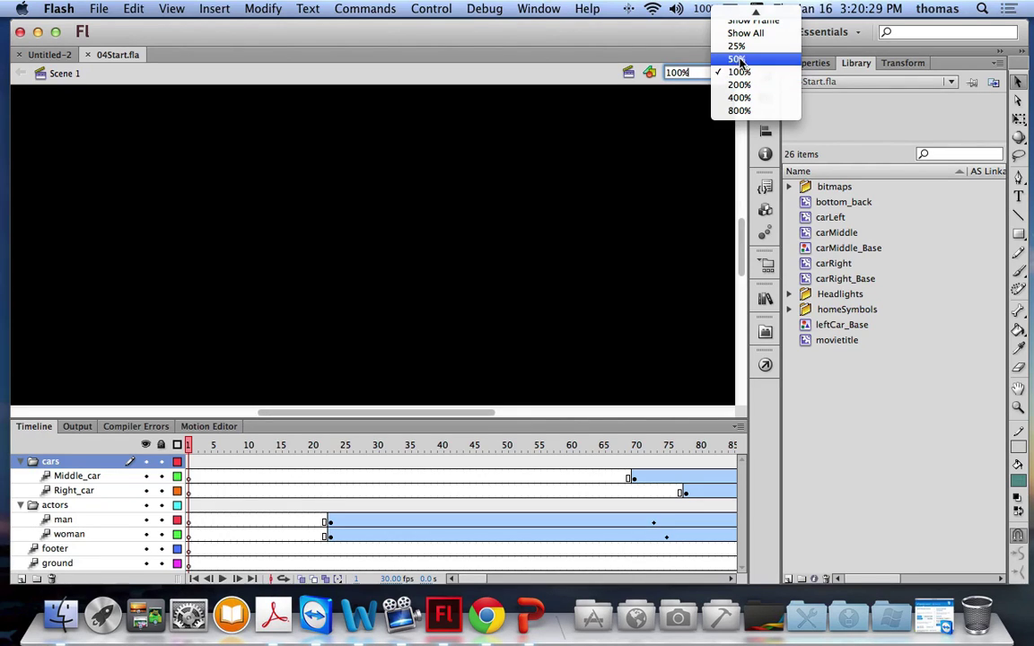
{"action": "left_click", "coordinate": [737, 58]}
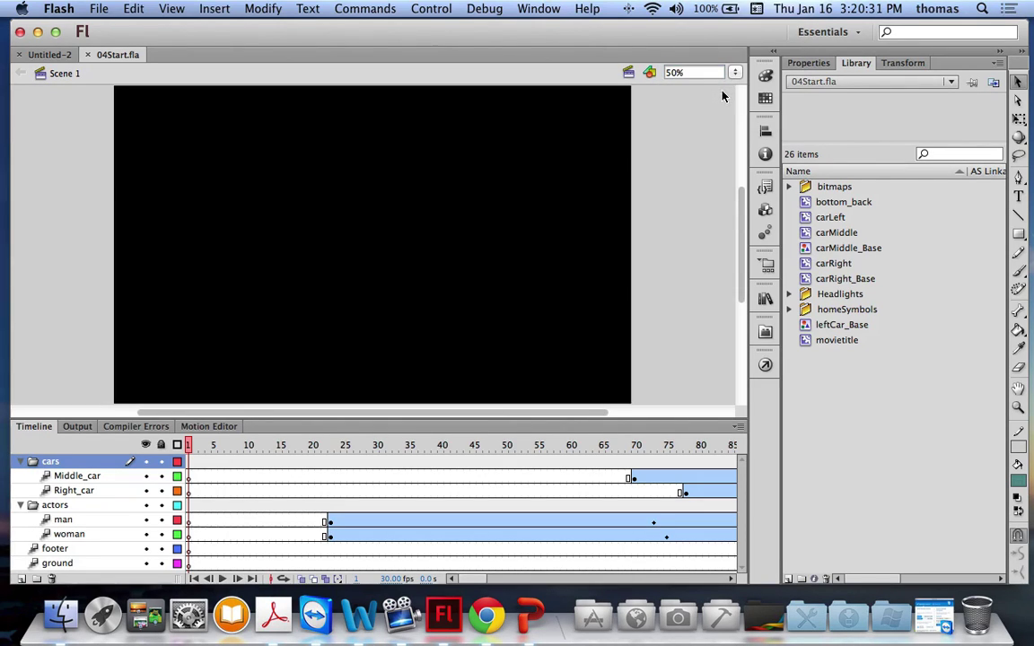
{"action": "double_click", "coordinate": [701, 72]}
{"action": "type", "text": "5"}
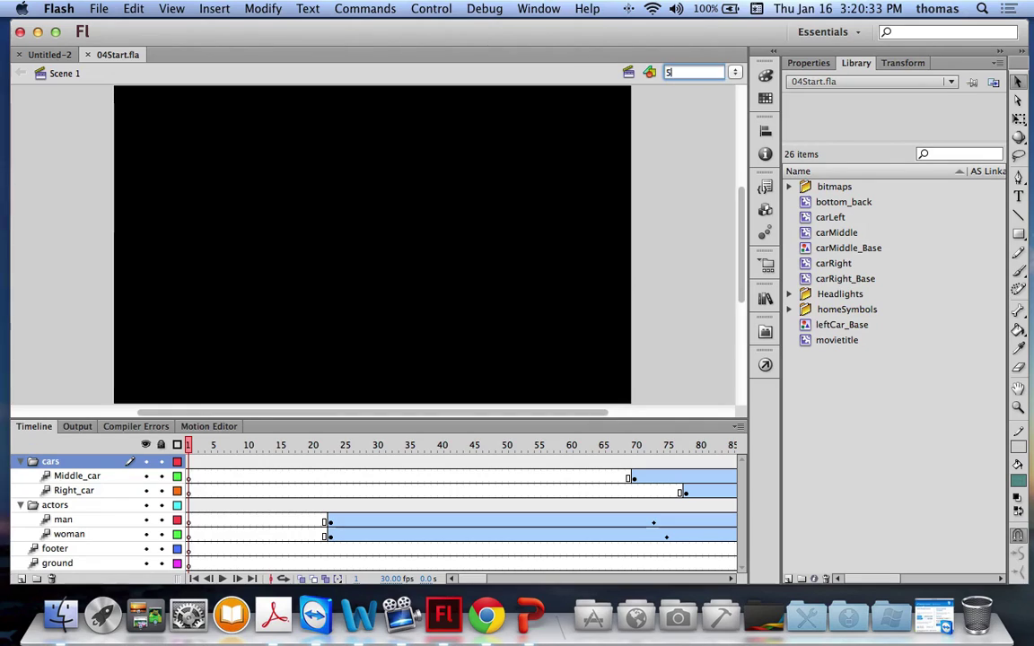
{"action": "type", "text": "40"}
{"action": "key", "text": "Return"}
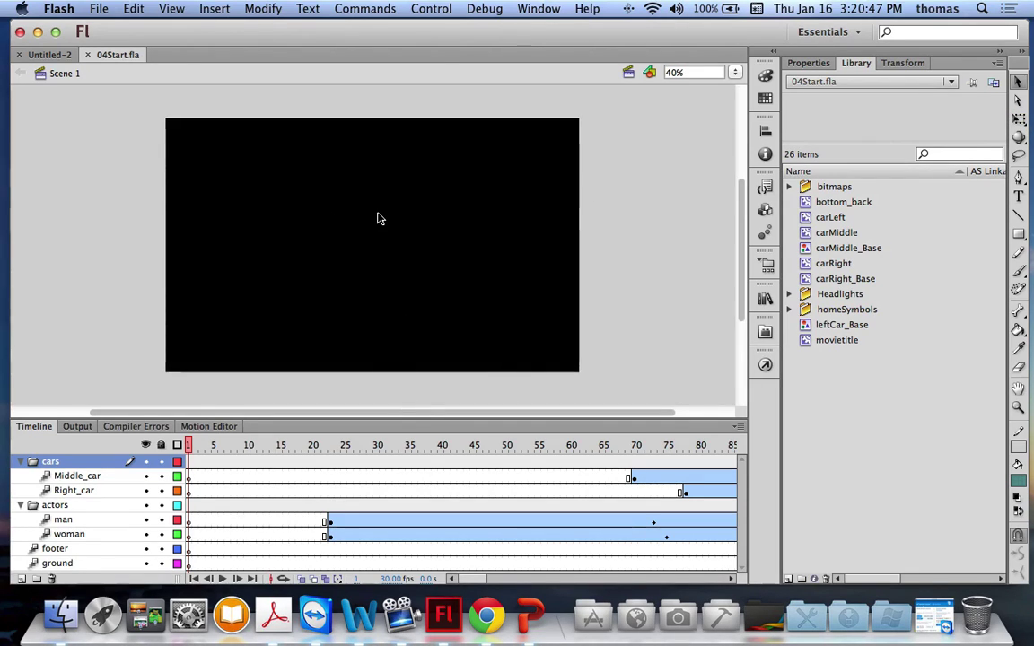
Show the document properties of 04Start.fla and enlarge the timeline so that all of its layers fit.
{"action": "left_click", "coordinate": [809, 64]}
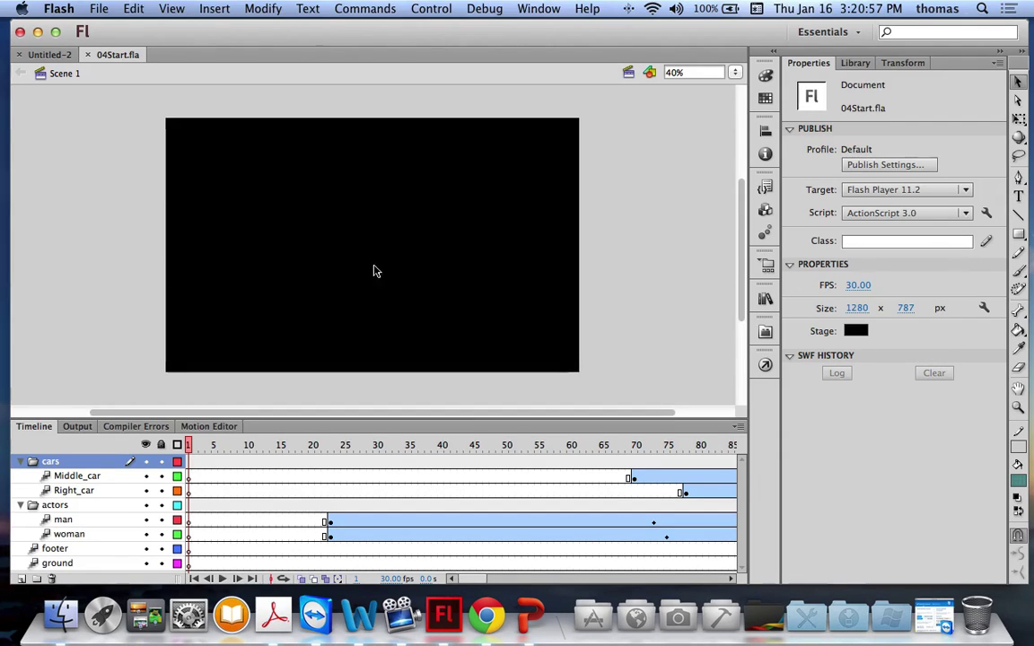
{"action": "scroll", "coordinate": [113, 347], "scroll_direction": "down", "scroll_amount": 3}
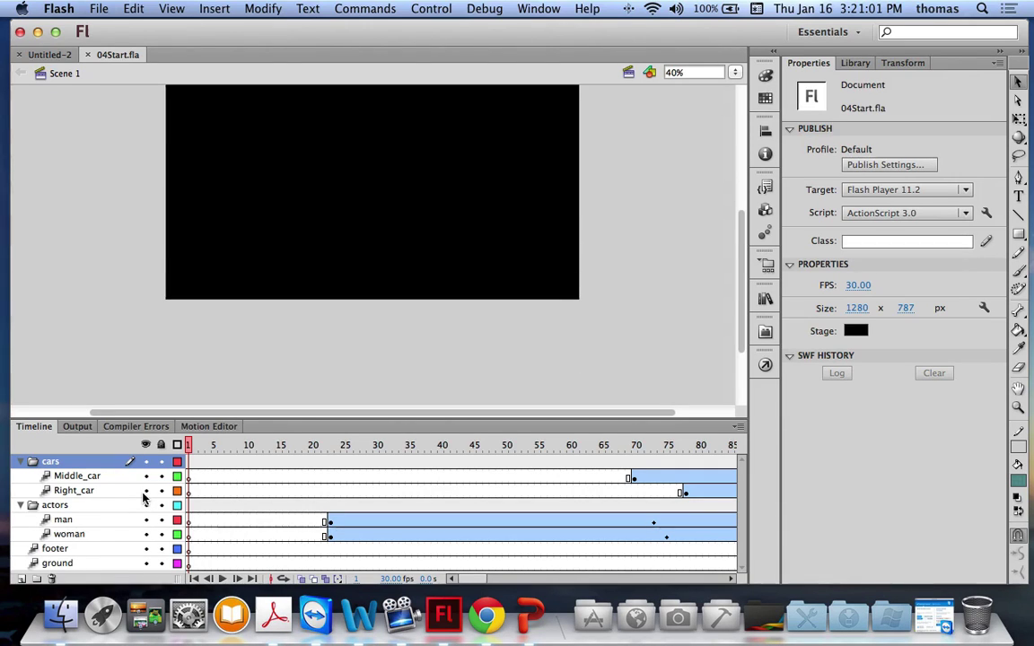
{"action": "left_click_drag", "start_coordinate": [192, 417], "coordinate": [179, 323]}
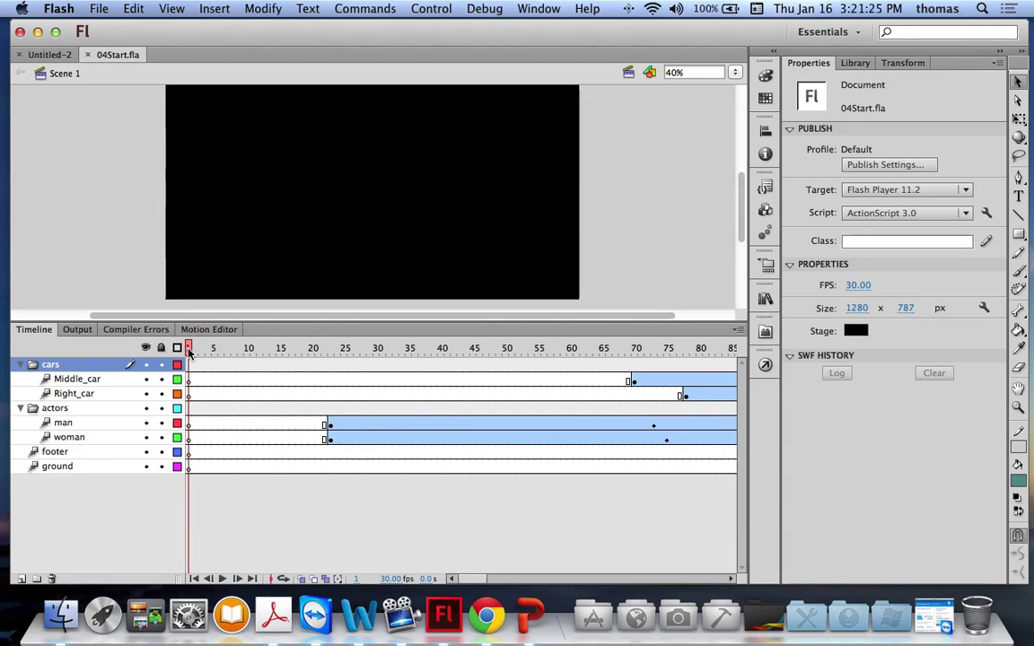
Scrub the playhead back and forth through frames 1 to 51 to examine the man and woman tweens on the stage.
{"action": "left_click_drag", "start_coordinate": [189, 352], "coordinate": [337, 362]}
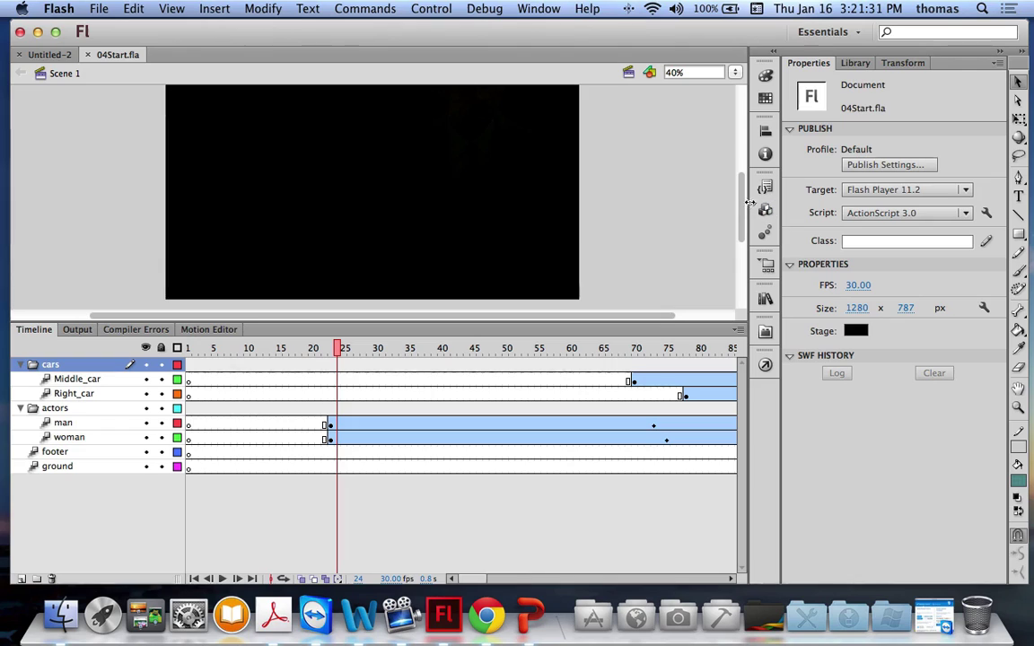
{"action": "left_click_drag", "start_coordinate": [741, 203], "coordinate": [736, 194]}
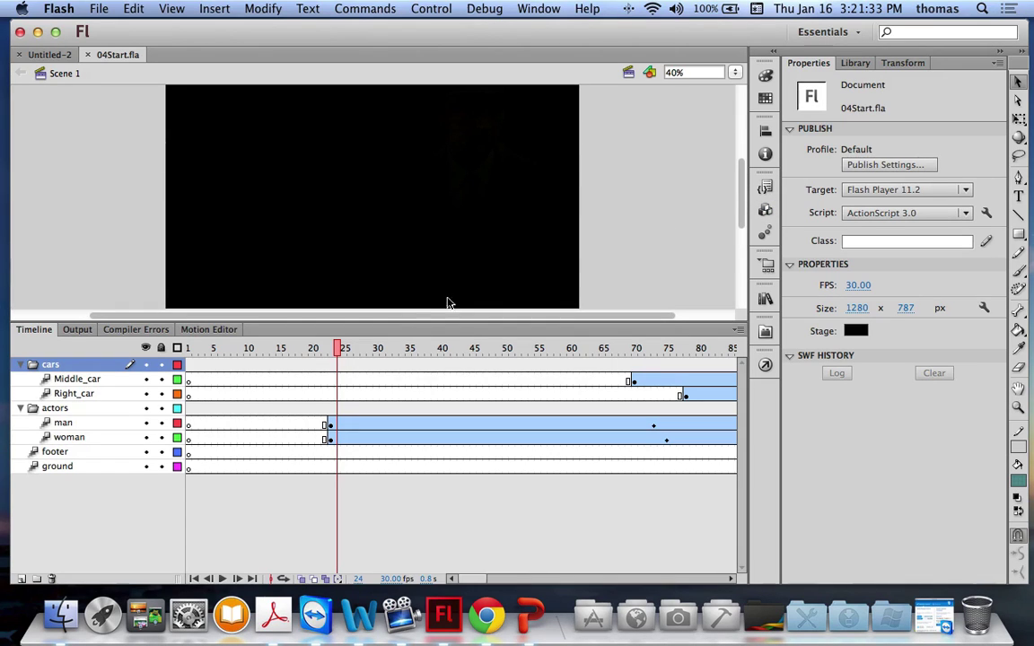
{"action": "left_click_drag", "start_coordinate": [349, 356], "coordinate": [539, 371]}
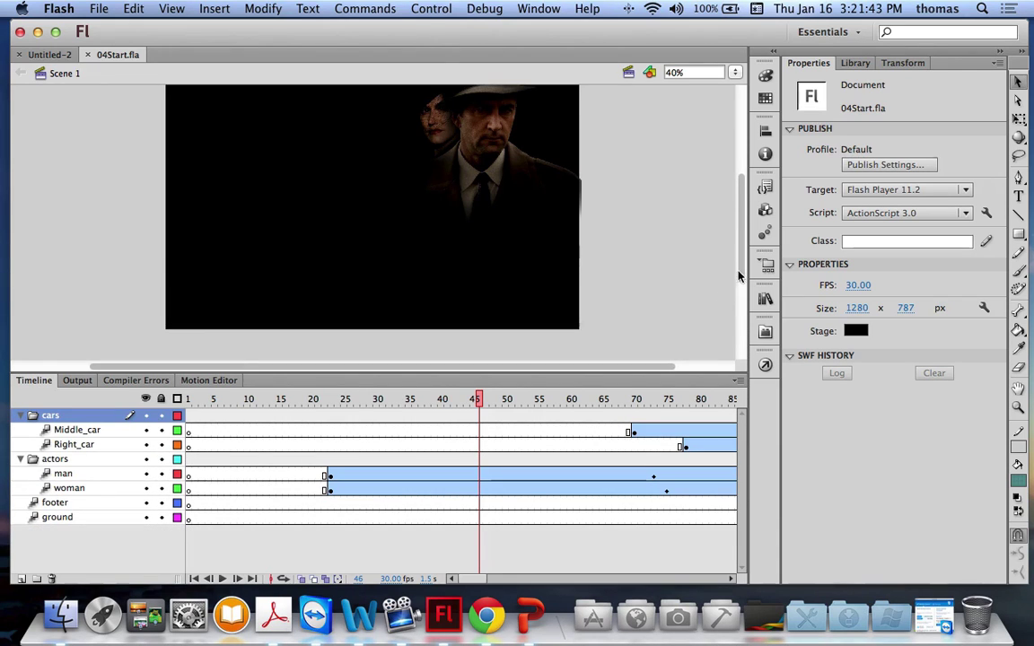
{"action": "left_click_drag", "start_coordinate": [478, 406], "coordinate": [510, 400]}
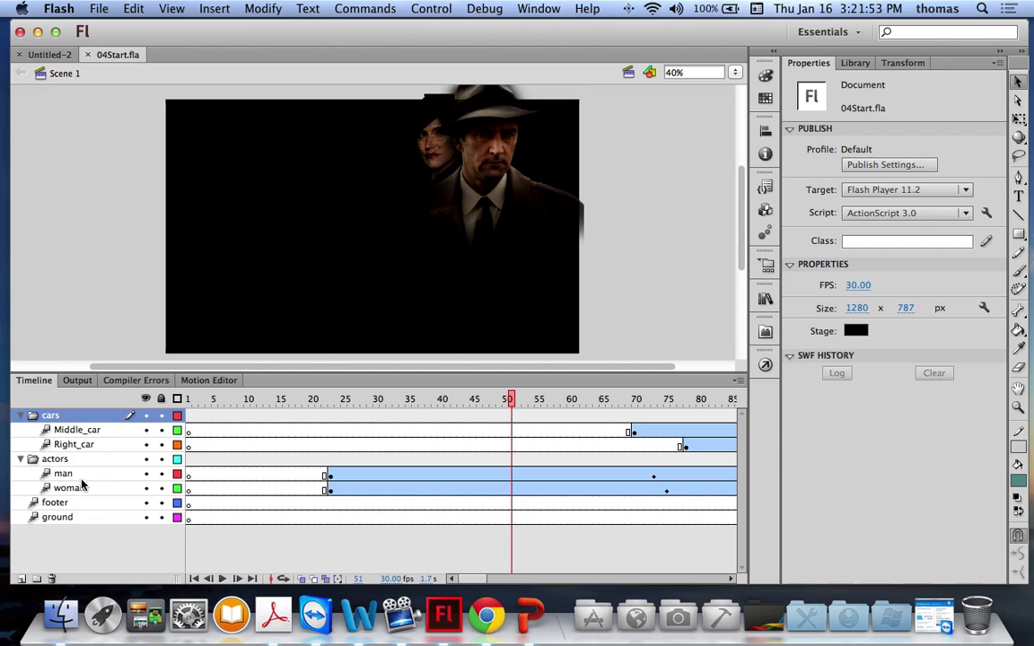
{"action": "left_click_drag", "start_coordinate": [463, 399], "coordinate": [330, 404]}
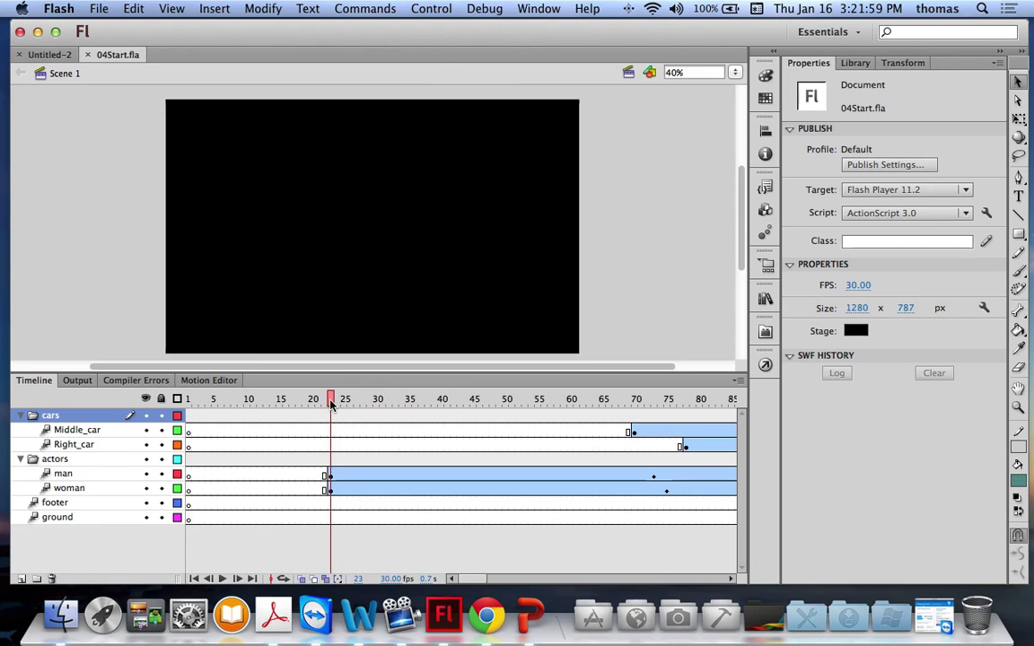
{"action": "left_click_drag", "start_coordinate": [331, 404], "coordinate": [486, 410]}
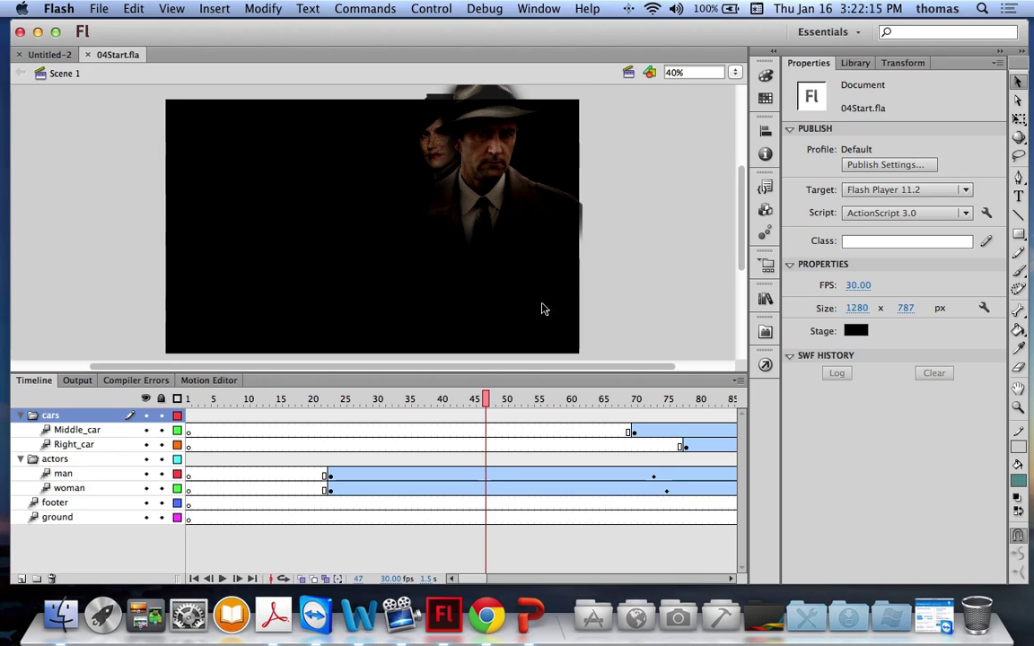
{"action": "left_click", "coordinate": [494, 401]}
{"action": "left_click_drag", "start_coordinate": [495, 401], "coordinate": [448, 401]}
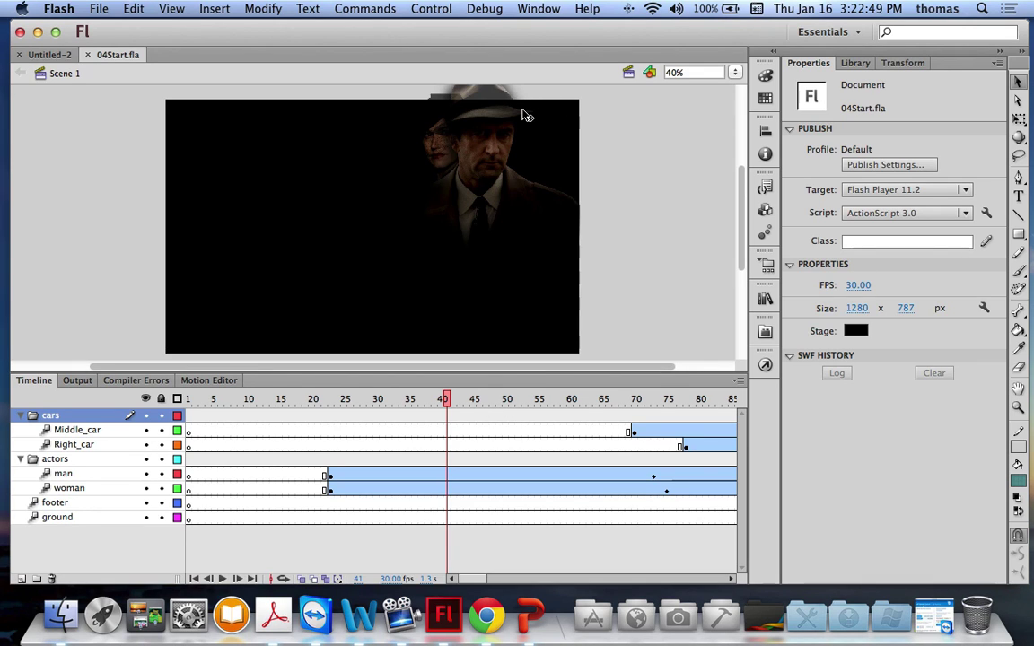
Test the 04Start movie, reposition its preview window, and close the 04Start.swf preview.
{"action": "key", "text": "super+Return"}
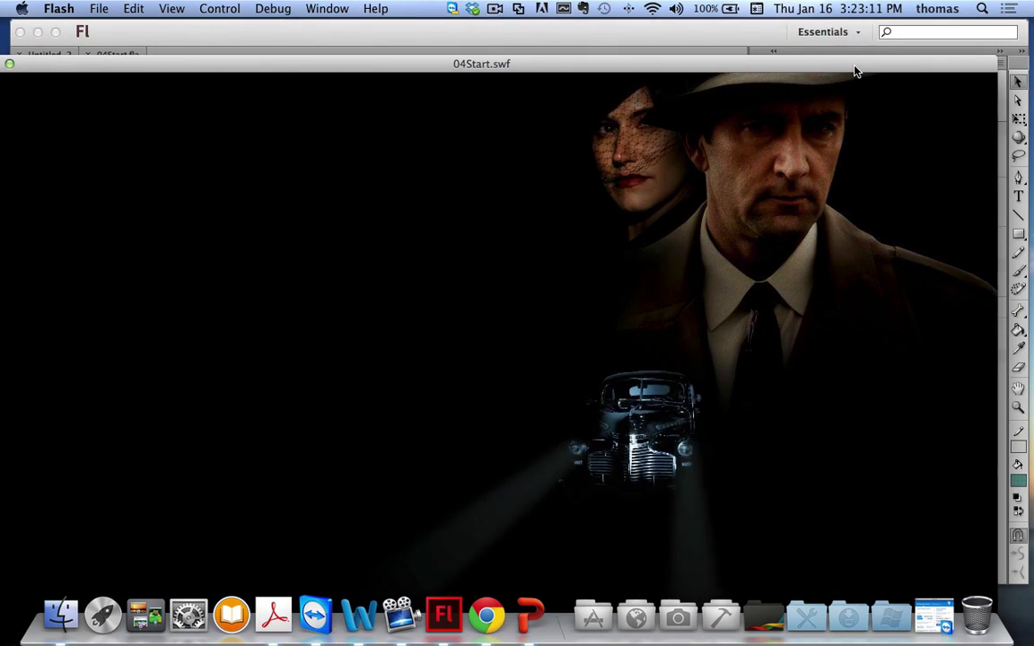
{"action": "left_click_drag", "start_coordinate": [61, 71], "coordinate": [162, 70]}
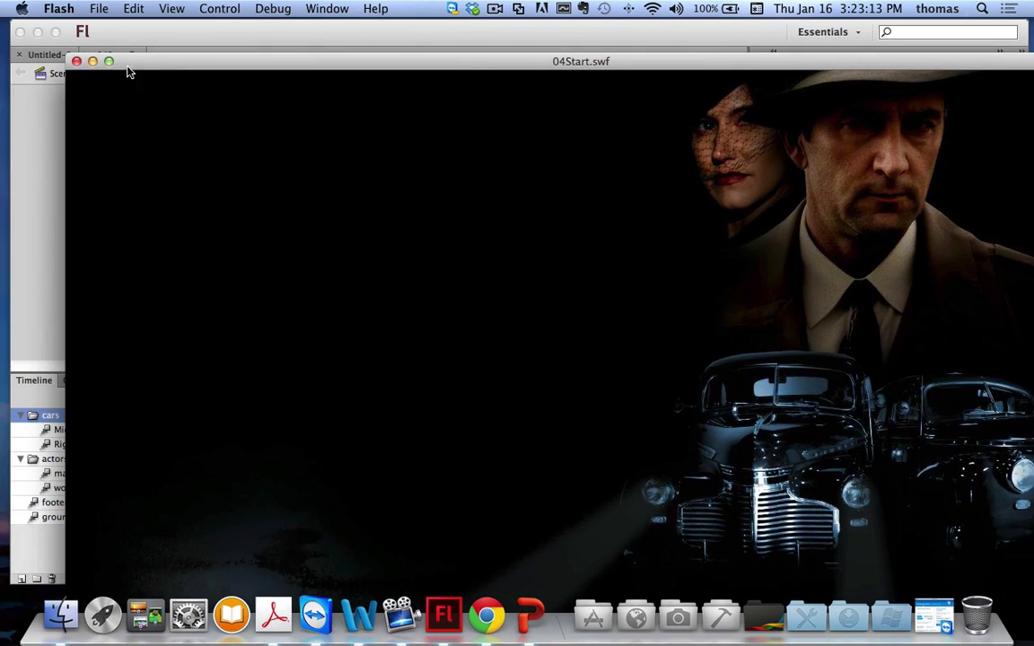
{"action": "left_click_drag", "start_coordinate": [327, 69], "coordinate": [249, 61]}
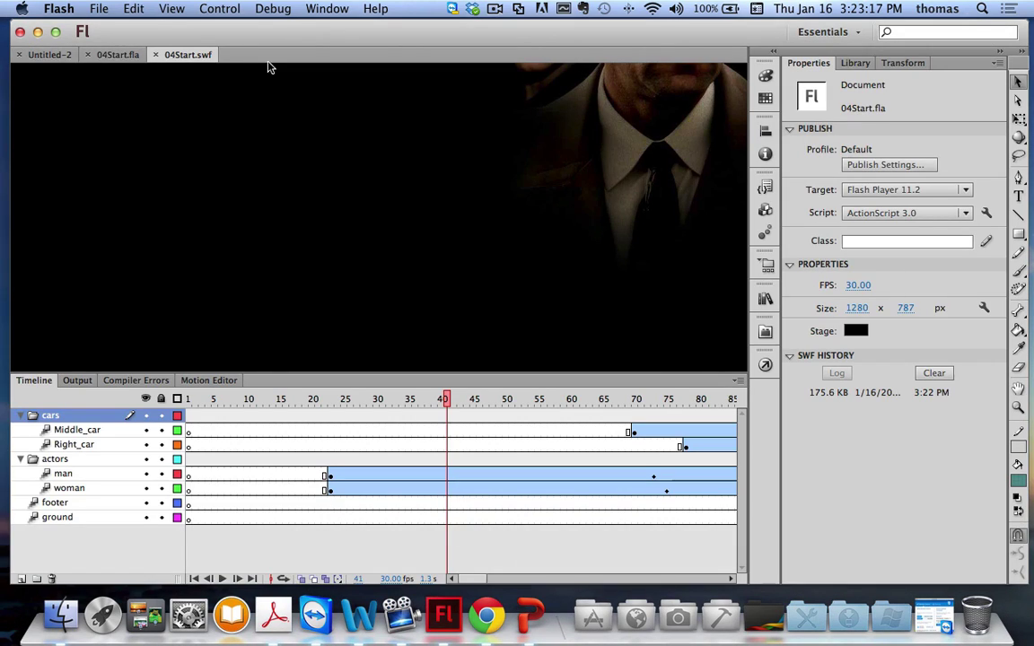
{"action": "left_click", "coordinate": [158, 56]}
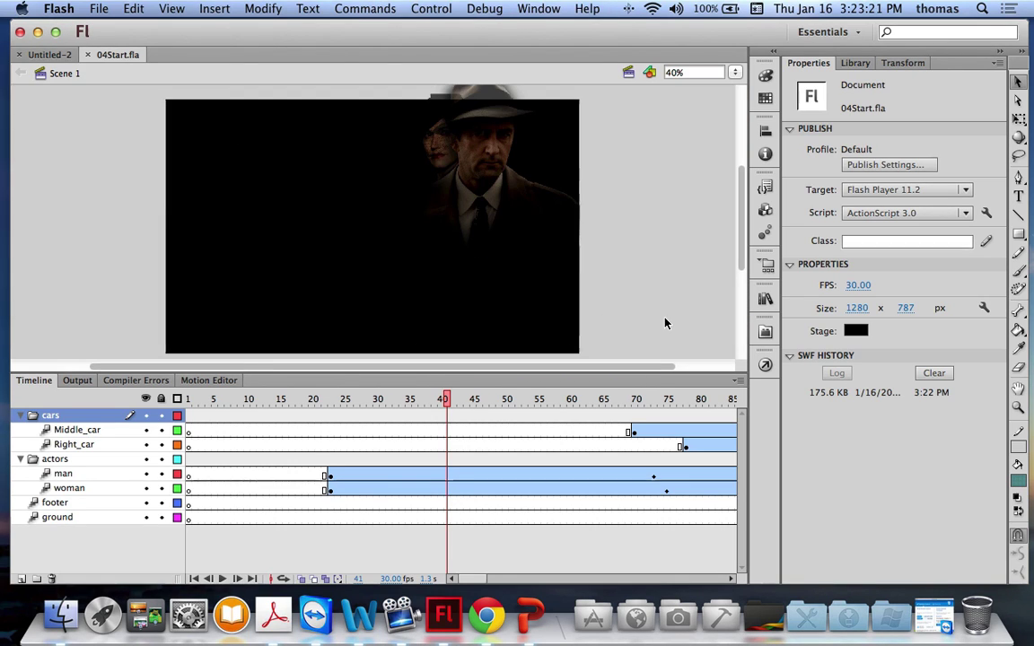
Scrub the playhead from frame 41 to frame 108 to examine the Middle_car and Right_car tweens, and test the movie again.
{"action": "left_click_drag", "start_coordinate": [454, 403], "coordinate": [618, 406]}
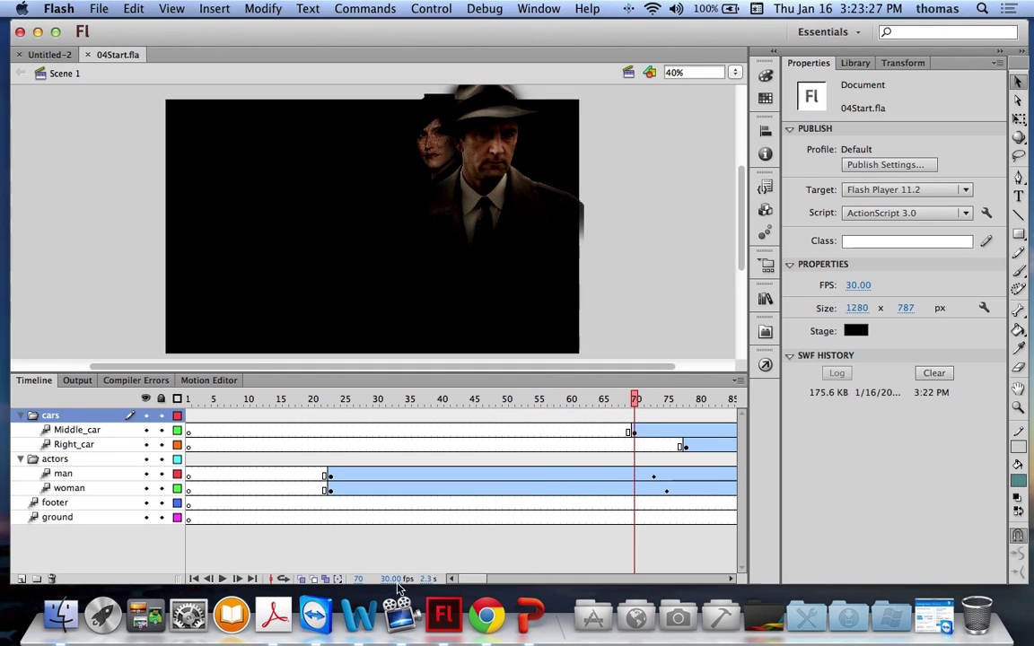
{"action": "scroll", "coordinate": [445, 518], "scroll_direction": "right", "scroll_amount": 10}
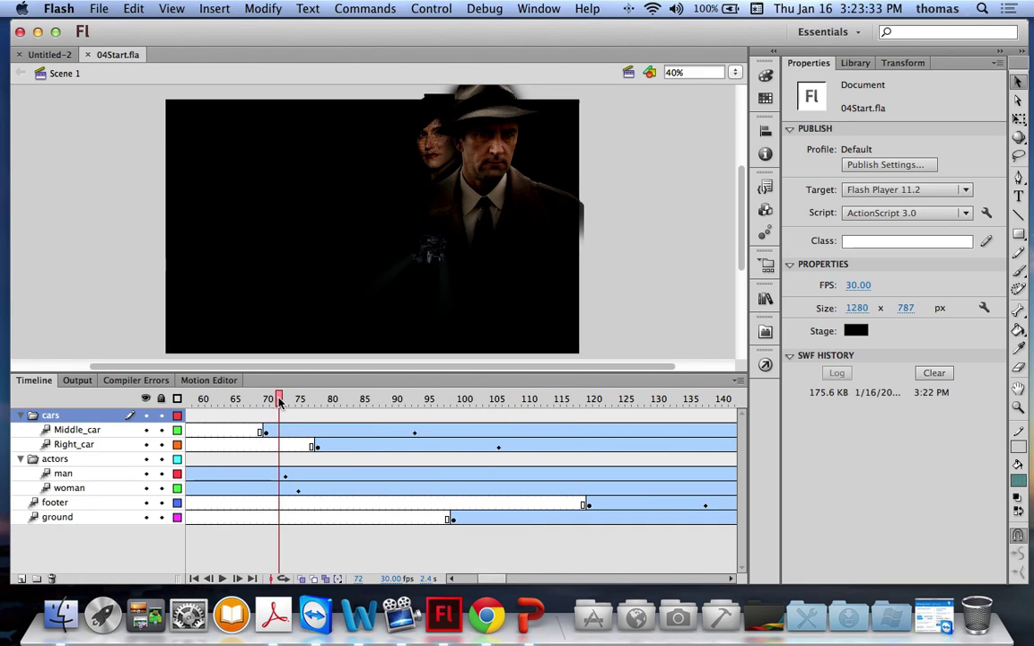
{"action": "mouse_move", "coordinate": [279, 401]}
{"action": "left_mouse_down"}
{"action": "mouse_move", "coordinate": [413, 395]}
{"action": "mouse_move", "coordinate": [397, 399]}
{"action": "mouse_move", "coordinate": [326, 398]}
{"action": "mouse_move", "coordinate": [415, 386]}
{"action": "mouse_move", "coordinate": [342, 387]}
{"action": "mouse_move", "coordinate": [461, 381]}
{"action": "mouse_move", "coordinate": [256, 389]}
{"action": "mouse_move", "coordinate": [279, 391]}
{"action": "left_mouse_up"}
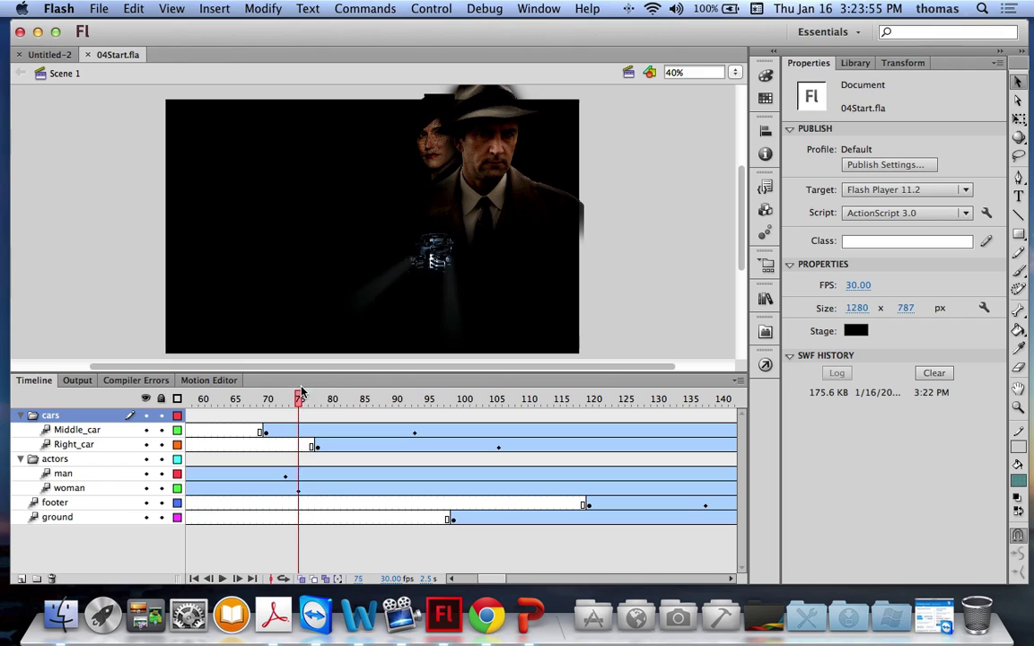
{"action": "left_click_drag", "start_coordinate": [350, 392], "coordinate": [375, 392]}
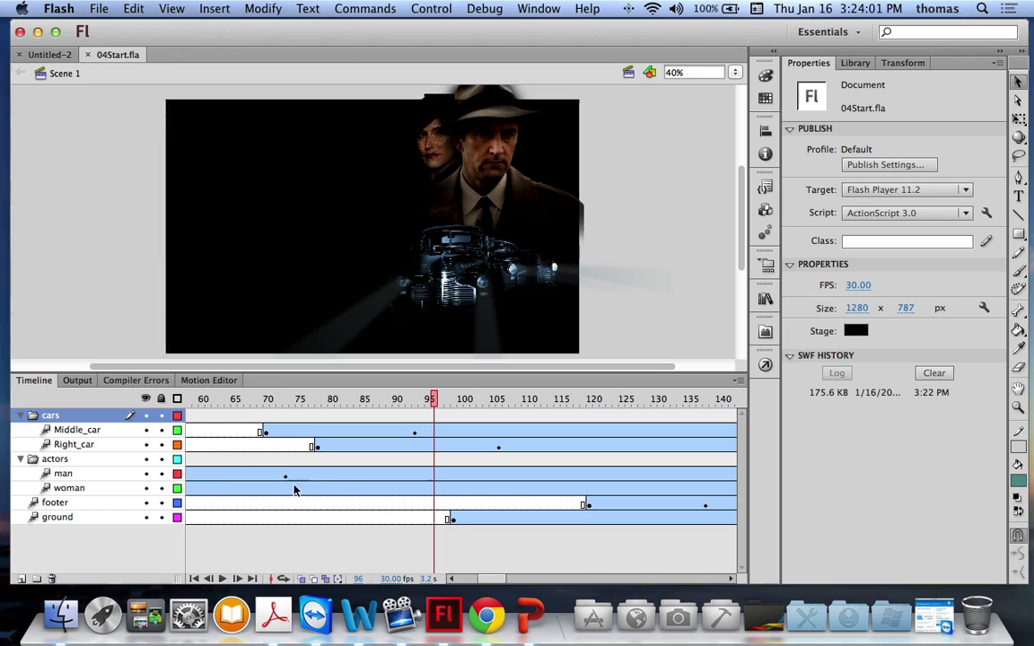
{"action": "left_click_drag", "start_coordinate": [436, 403], "coordinate": [510, 406]}
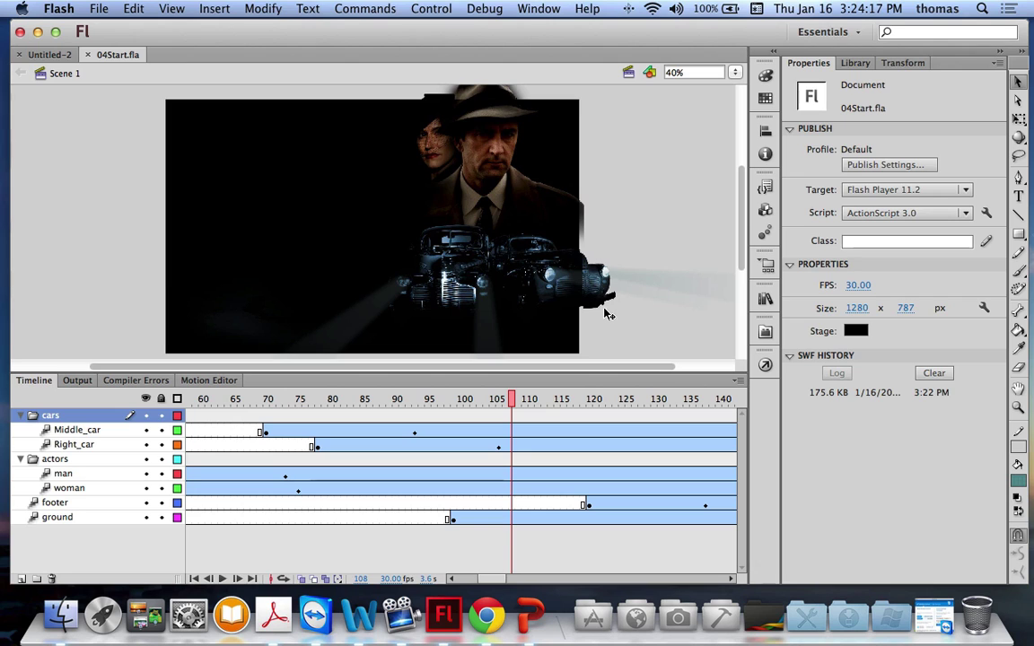
{"action": "key", "text": "super+Return"}
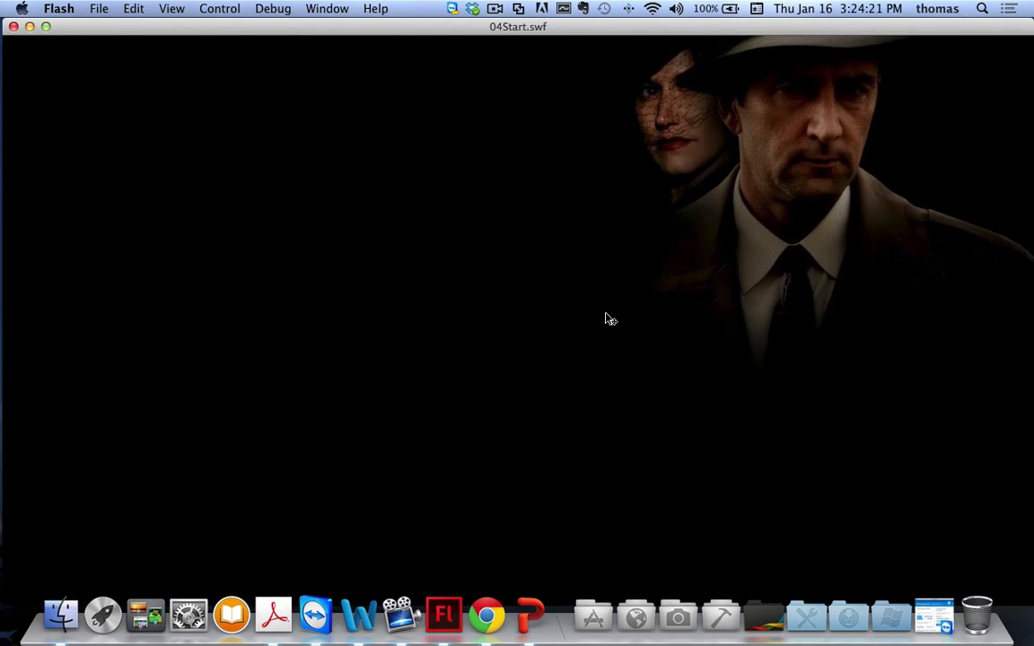
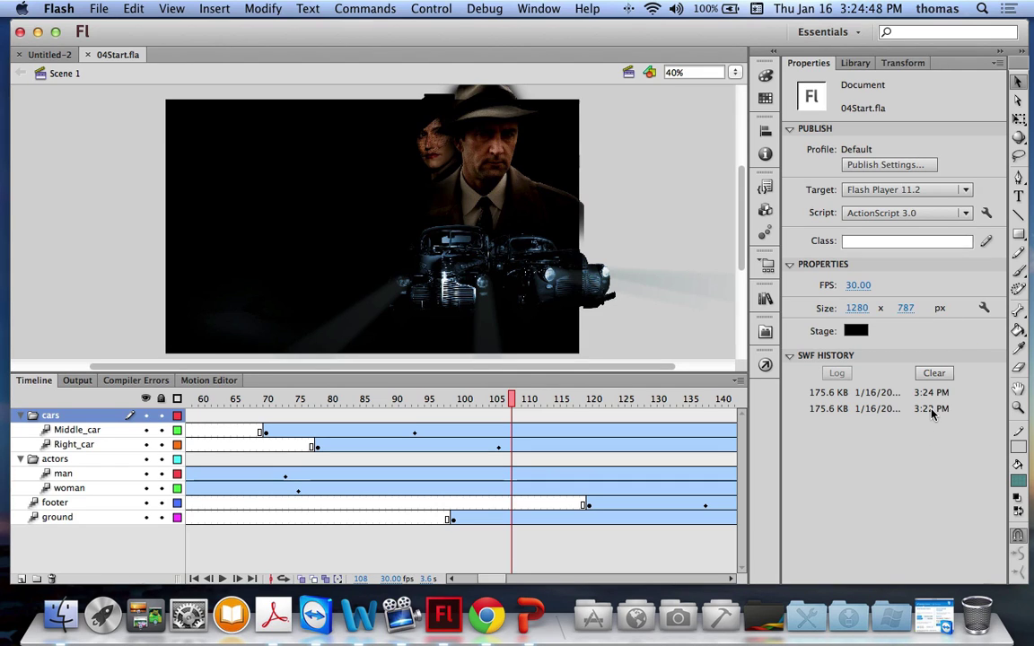
Switch to System Preferences, examine the Extron A display's arrangement and color profile settings, and quit System Preferences.
{"action": "key", "text": "ctrl+Right"}
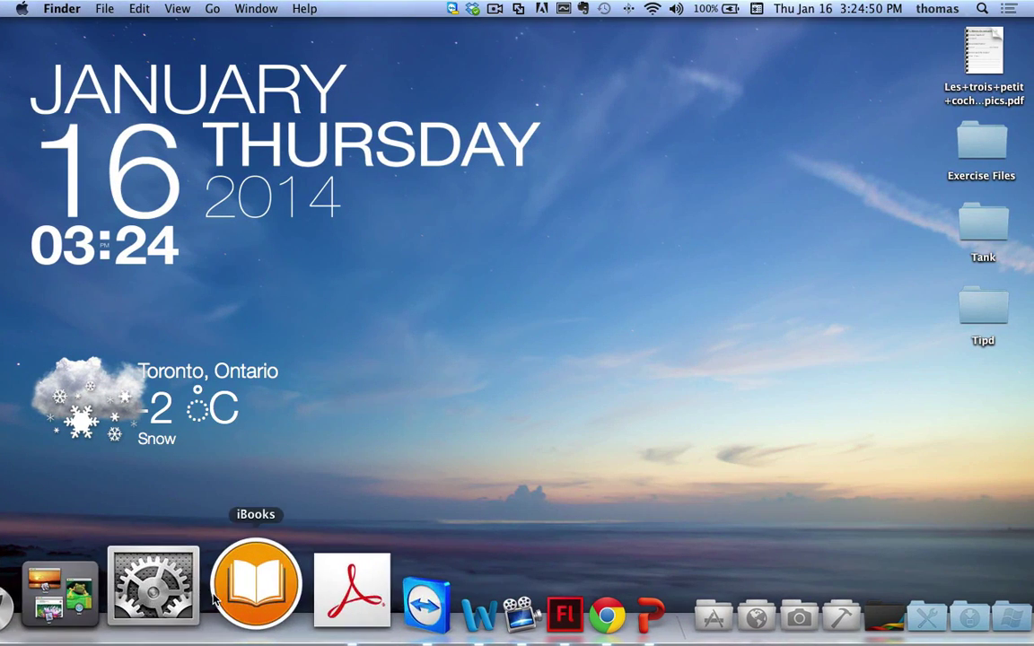
{"action": "left_click", "coordinate": [190, 588]}
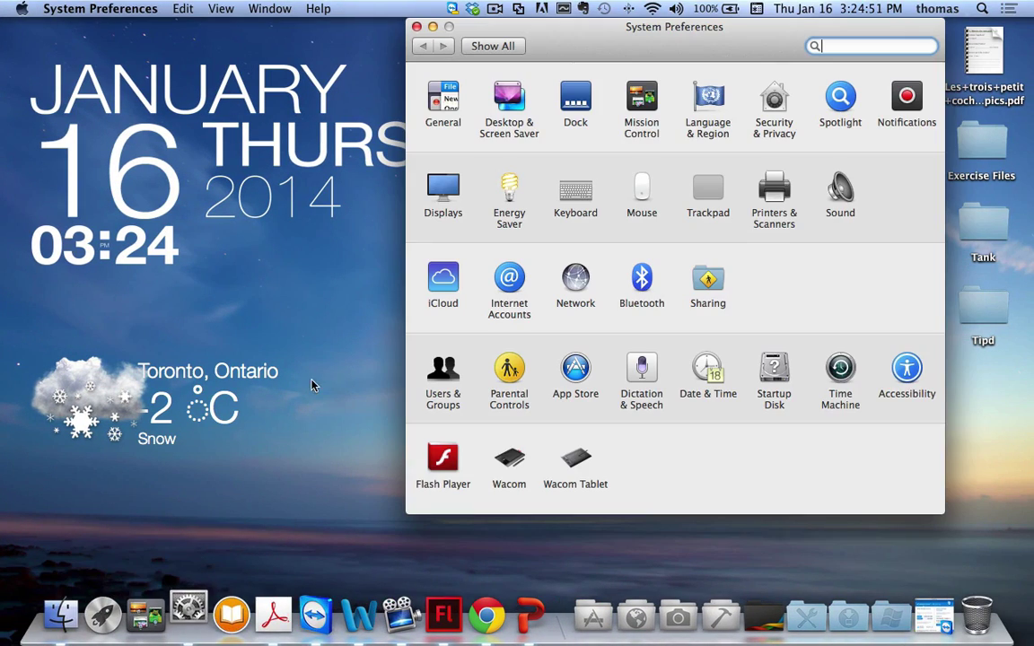
{"action": "left_click", "coordinate": [453, 202]}
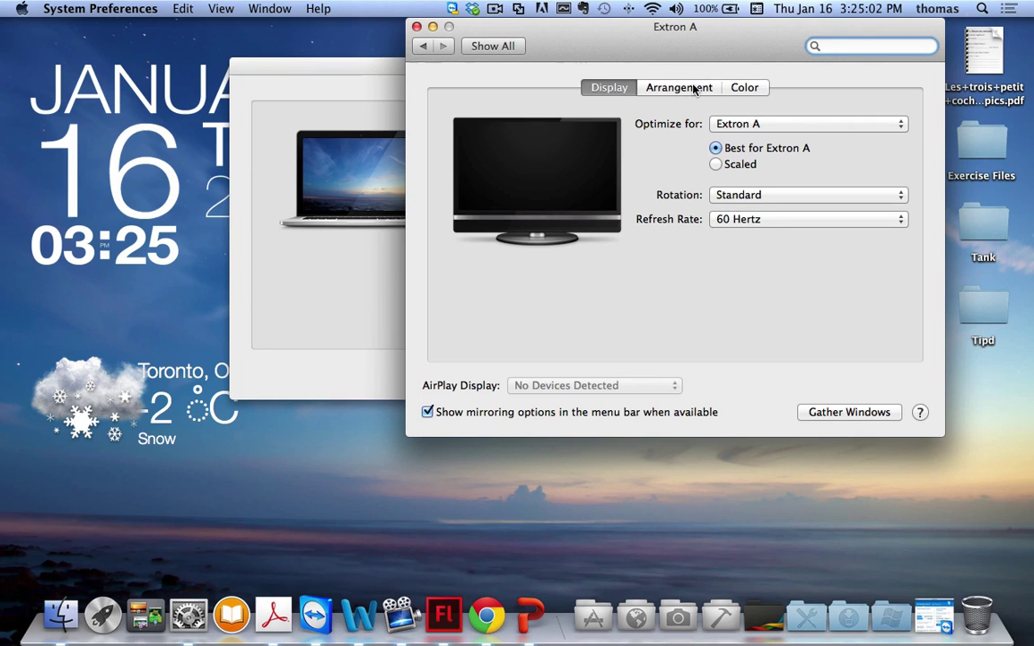
{"action": "left_click_drag", "start_coordinate": [613, 46], "coordinate": [655, 147]}
{"action": "left_click", "coordinate": [717, 189]}
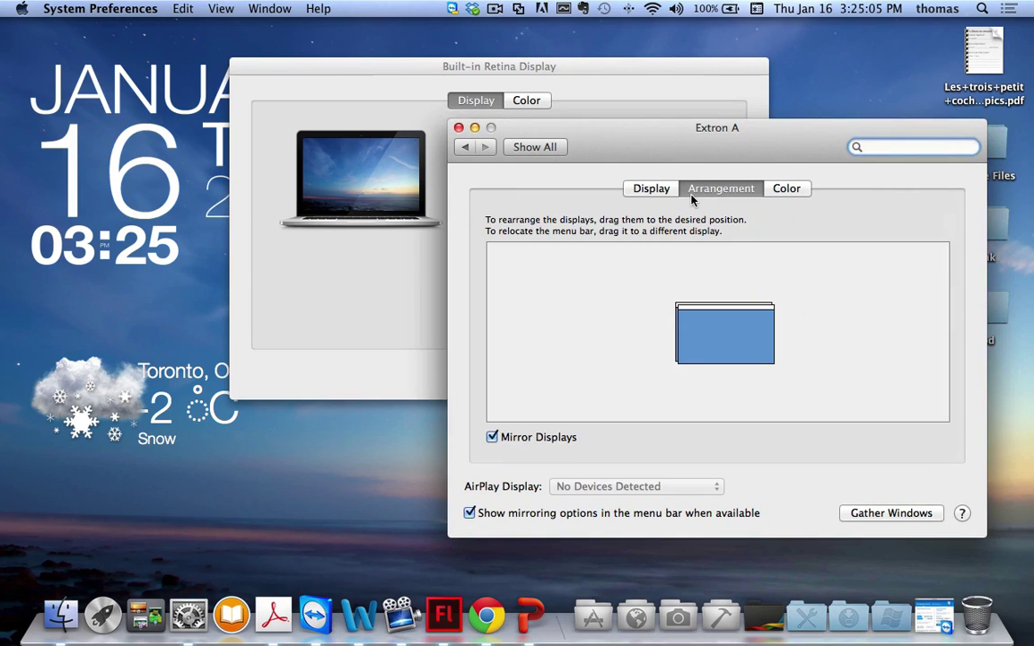
{"action": "left_click", "coordinate": [777, 189]}
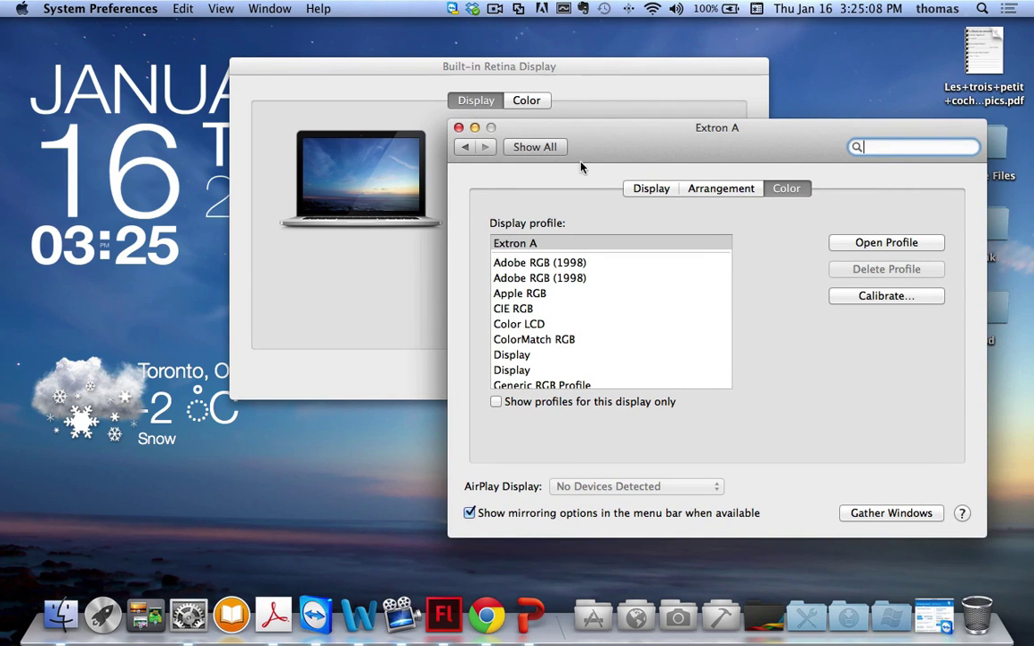
{"action": "key", "text": "super+q"}
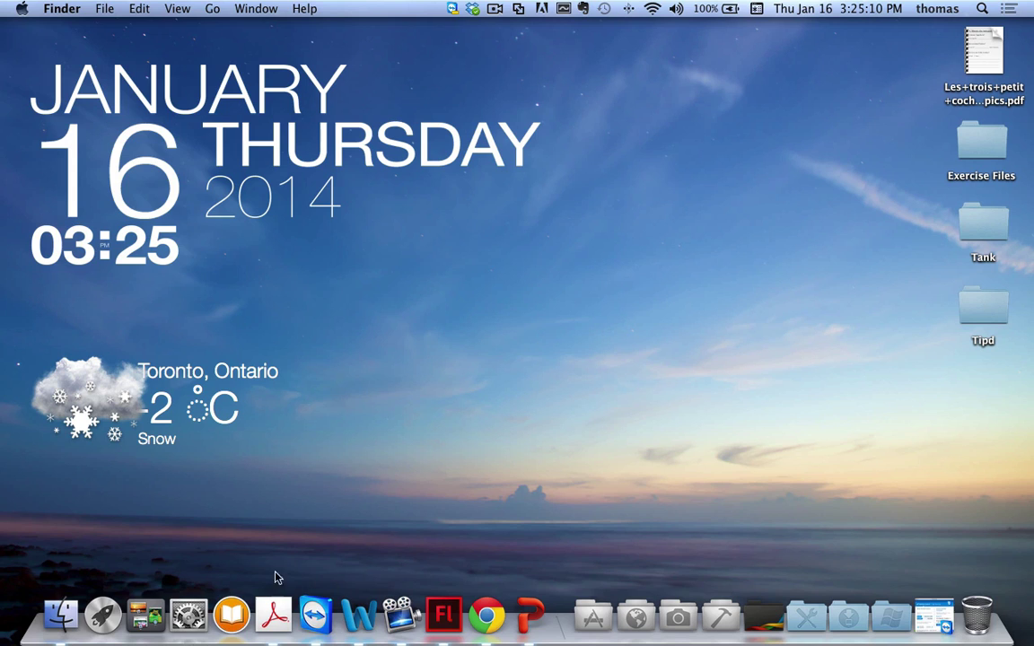
Reopen the display settings in System Preferences, set the Extron A resolution to Scaled, close the settings, and return to Flash.
{"action": "left_click", "coordinate": [179, 588]}
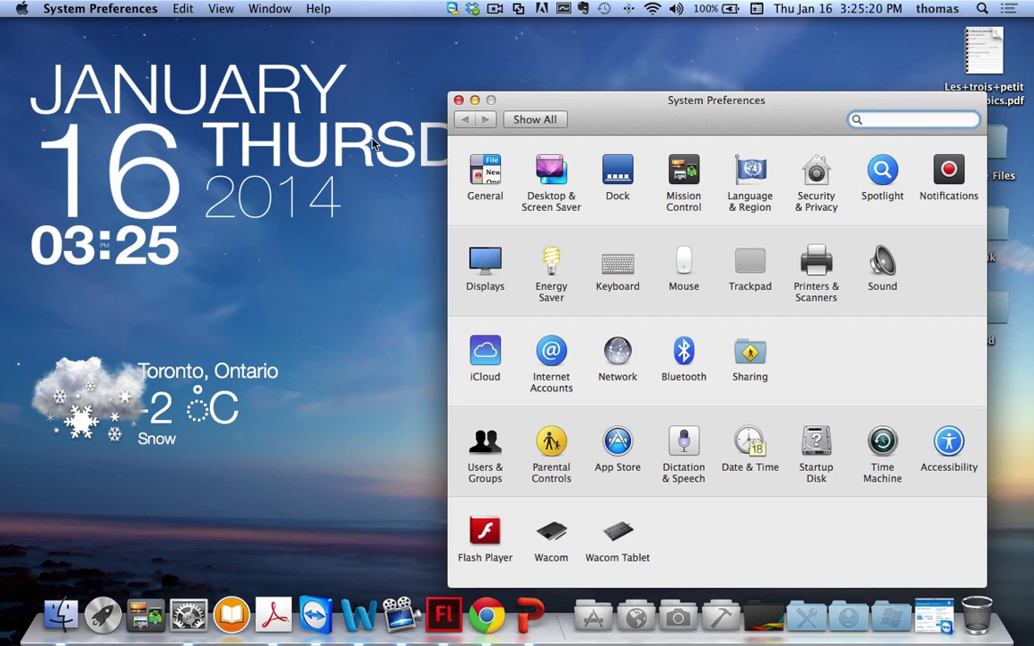
{"action": "left_click", "coordinate": [485, 262]}
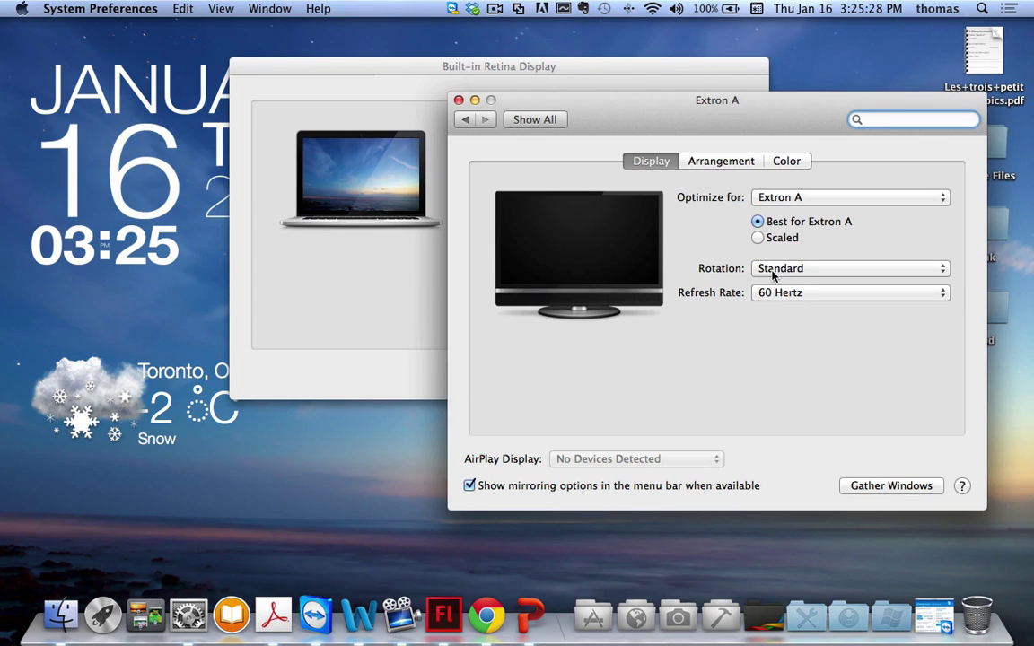
{"action": "left_click", "coordinate": [789, 199]}
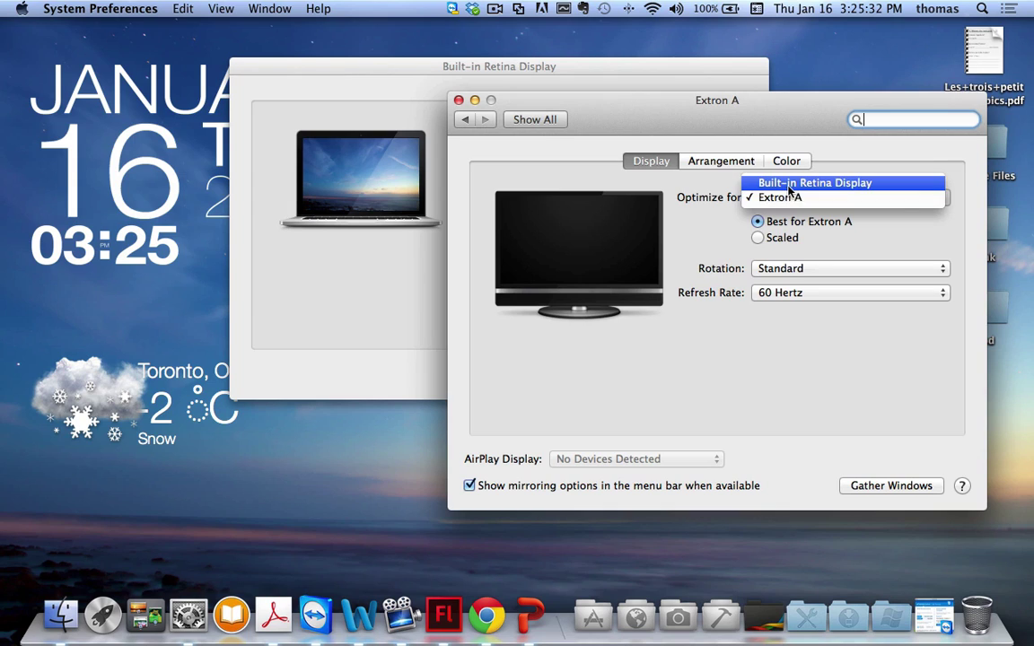
{"action": "left_click", "coordinate": [757, 225]}
{"action": "left_click", "coordinate": [758, 238]}
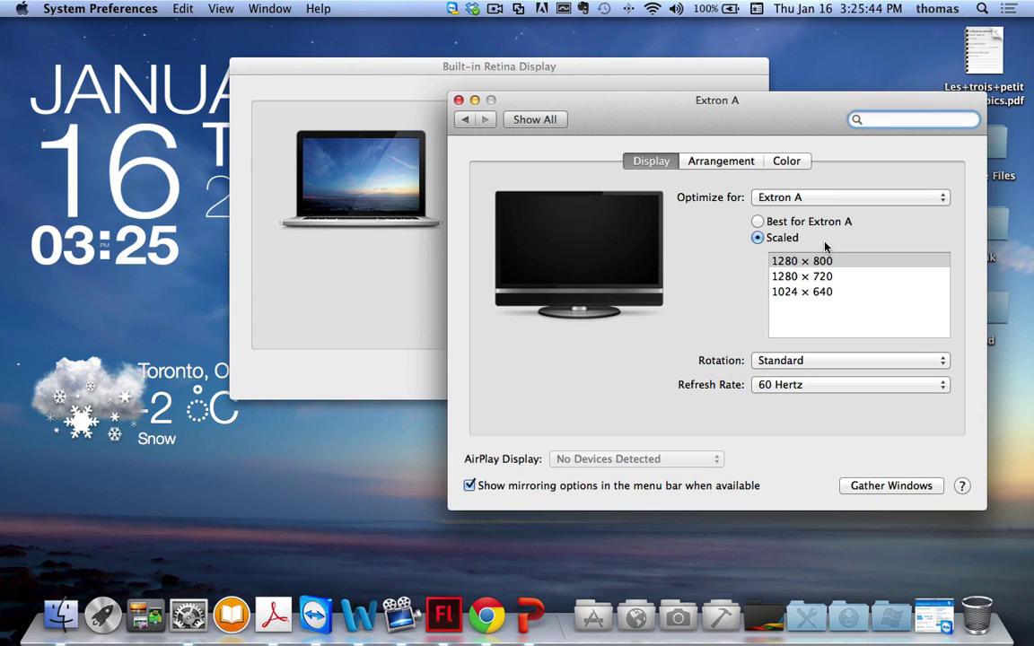
{"action": "left_click", "coordinate": [802, 199]}
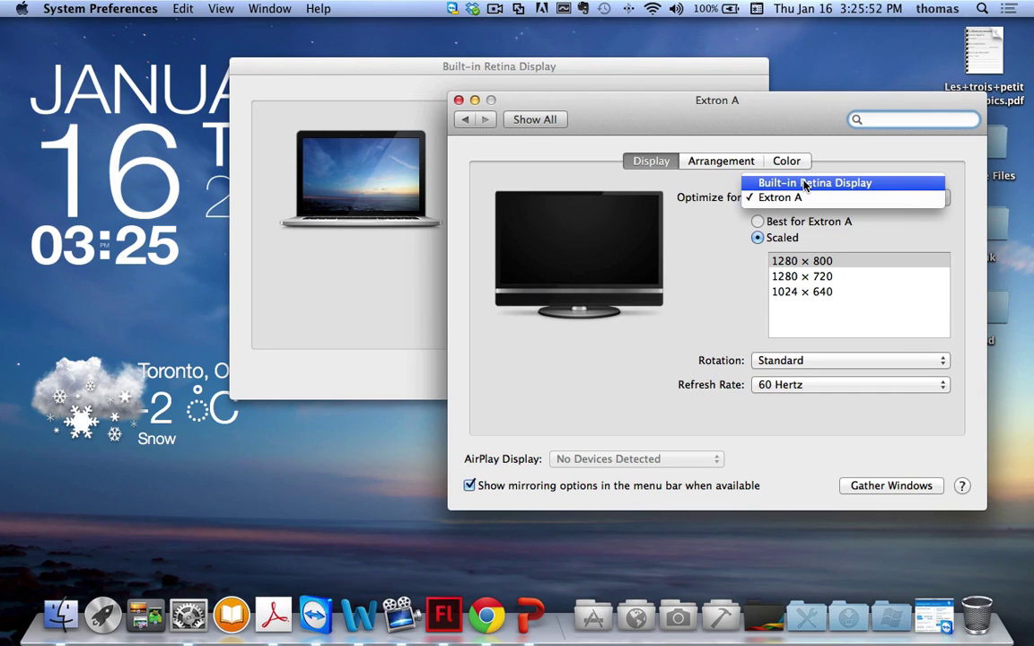
{"action": "left_click", "coordinate": [457, 101]}
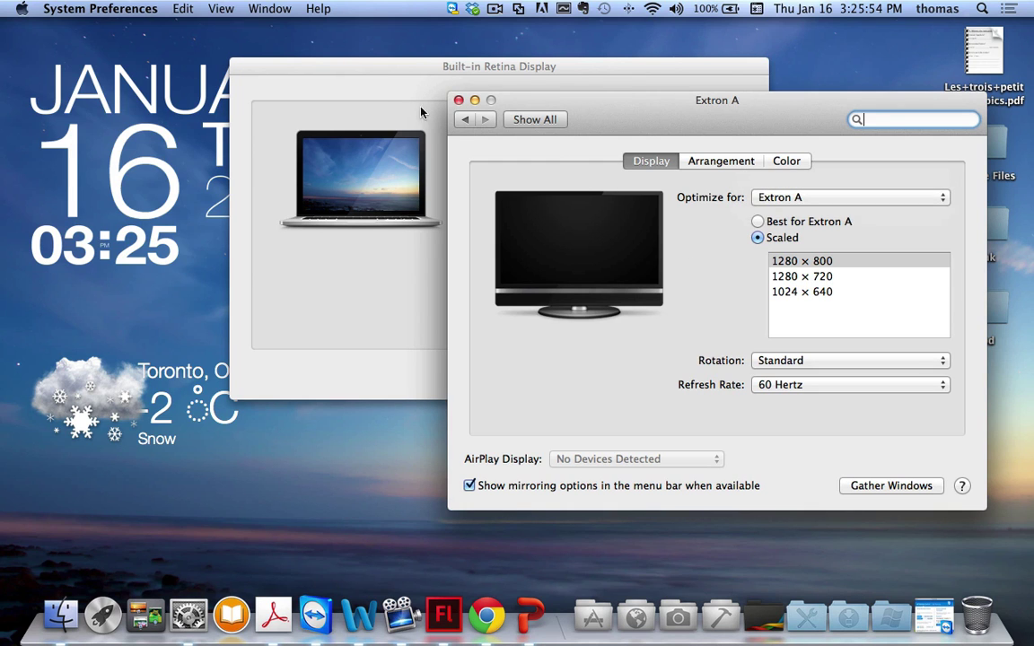
{"action": "left_click", "coordinate": [458, 101]}
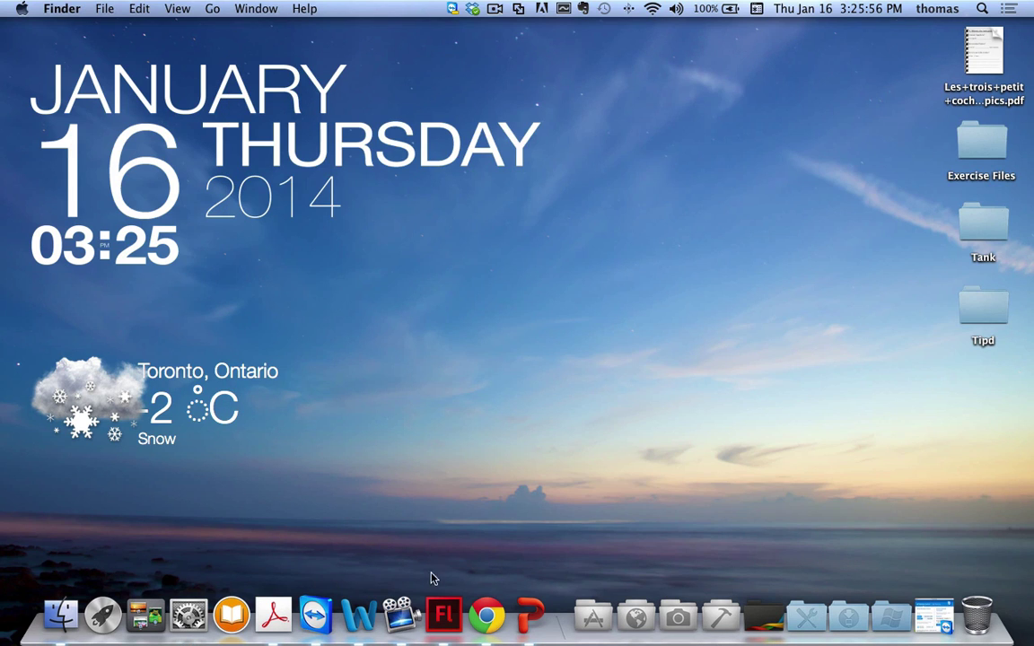
{"action": "left_click", "coordinate": [443, 616]}
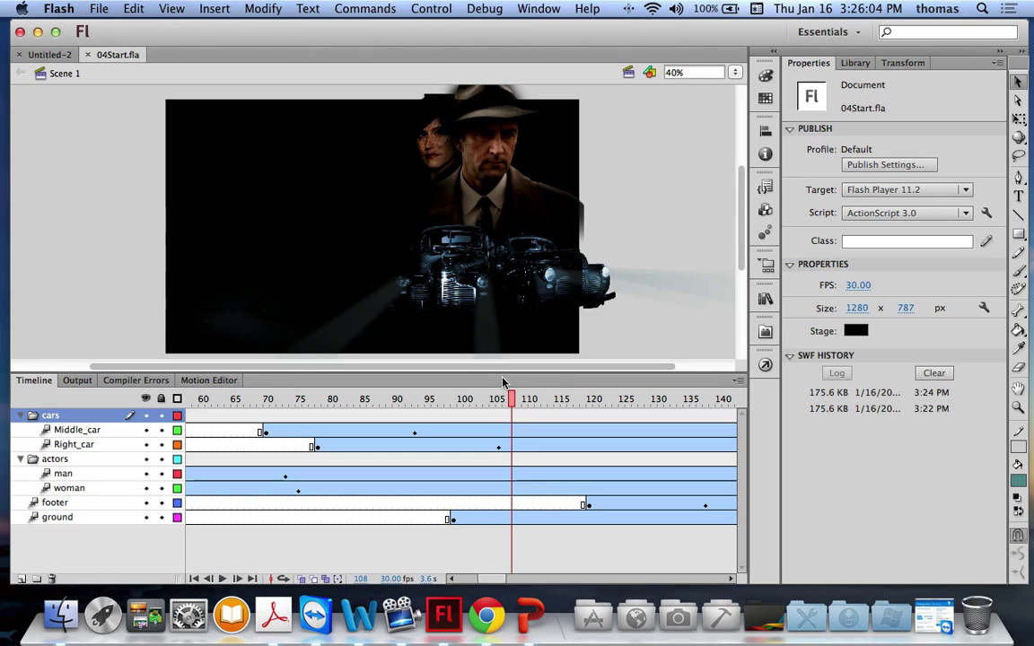
Scrub the playhead to frame 139 to examine the footer and ground tweens, and return it to frame 1.
{"action": "left_click", "coordinate": [492, 399]}
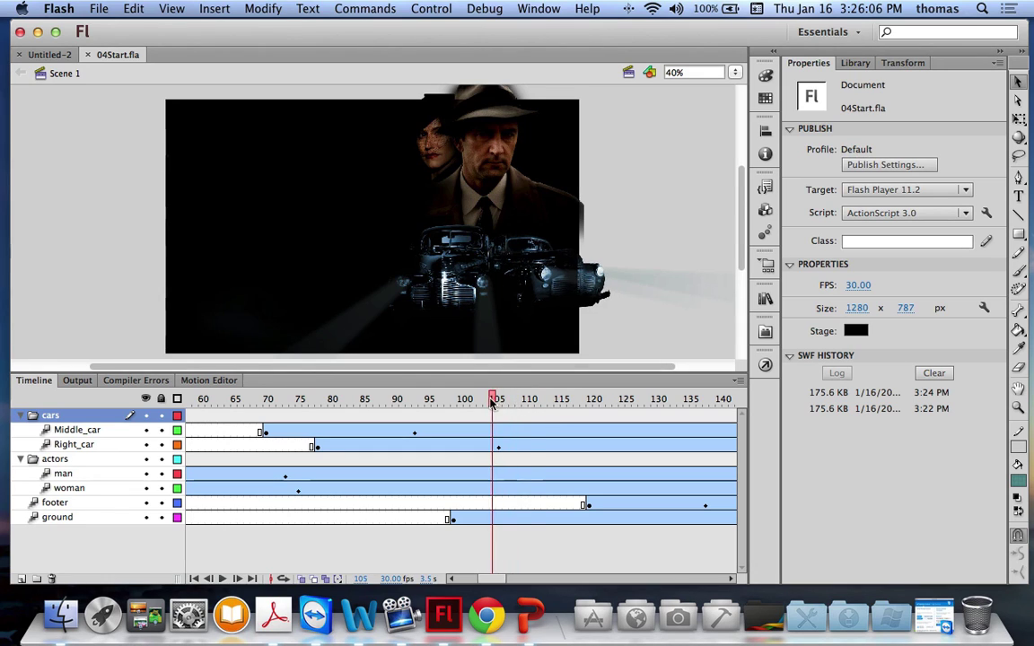
{"action": "left_click_drag", "start_coordinate": [492, 402], "coordinate": [716, 408]}
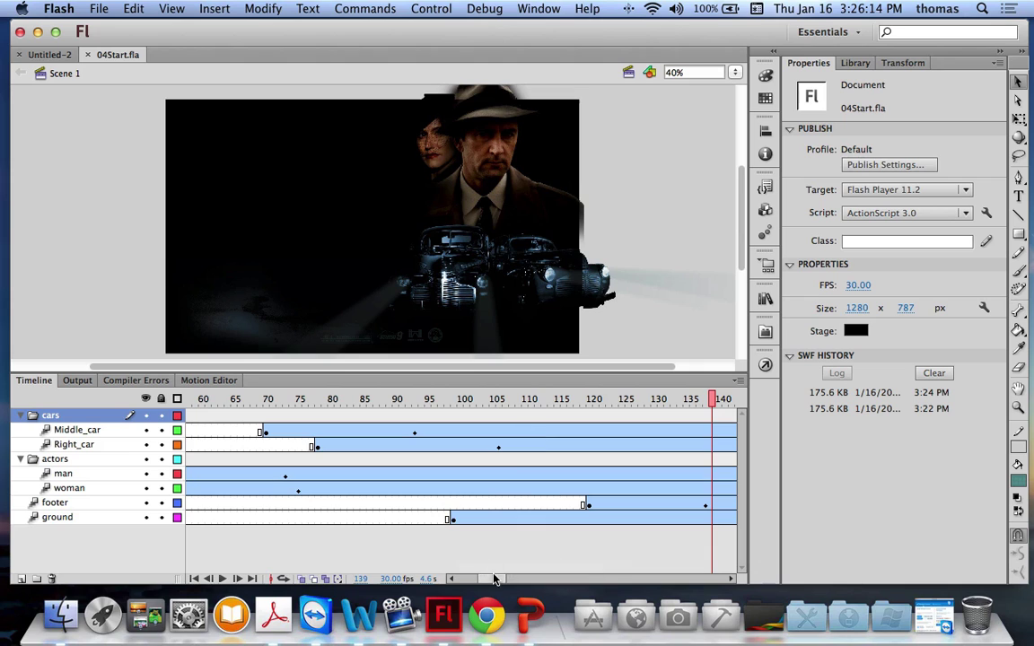
{"action": "scroll", "coordinate": [523, 583], "scroll_direction": "right", "scroll_amount": 8}
{"action": "scroll", "coordinate": [523, 583], "scroll_direction": "left", "scroll_amount": 2}
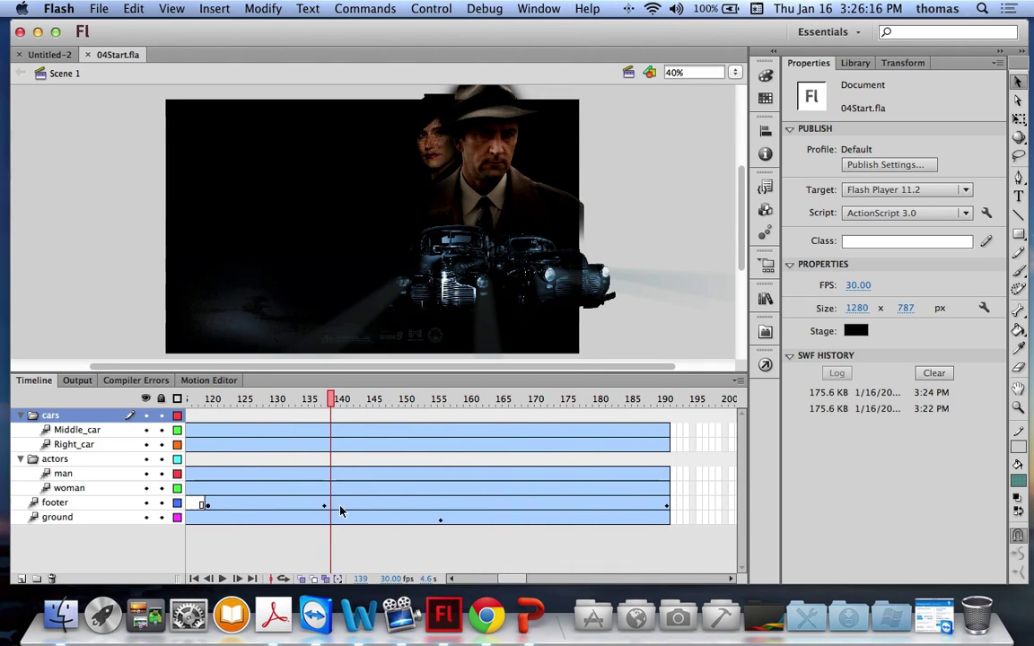
{"action": "key", "text": "F6"}
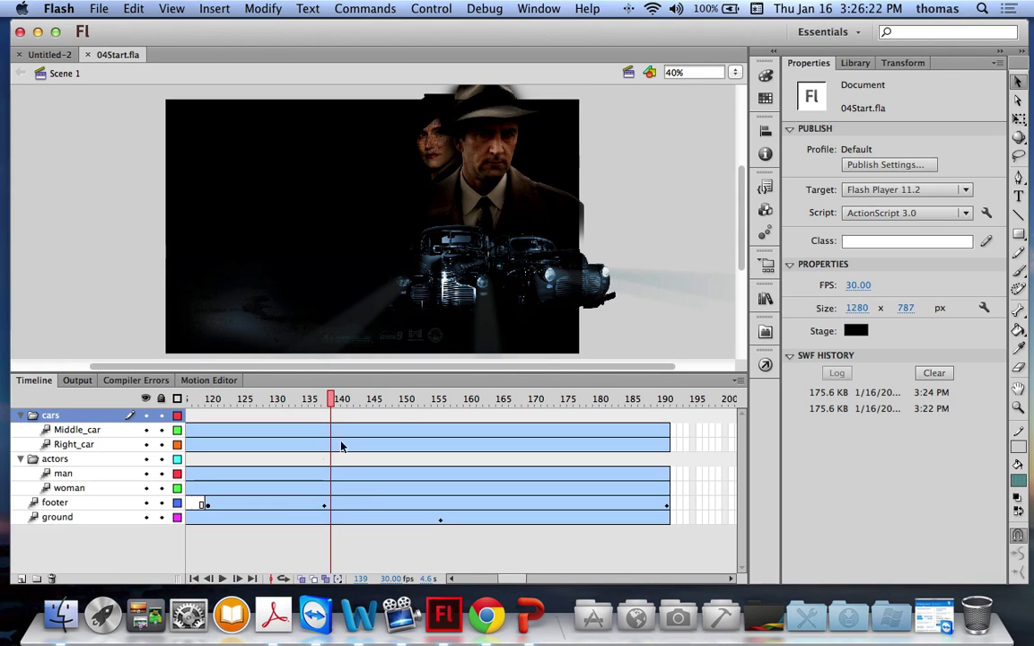
{"action": "left_click_drag", "start_coordinate": [331, 399], "coordinate": [4, 399]}
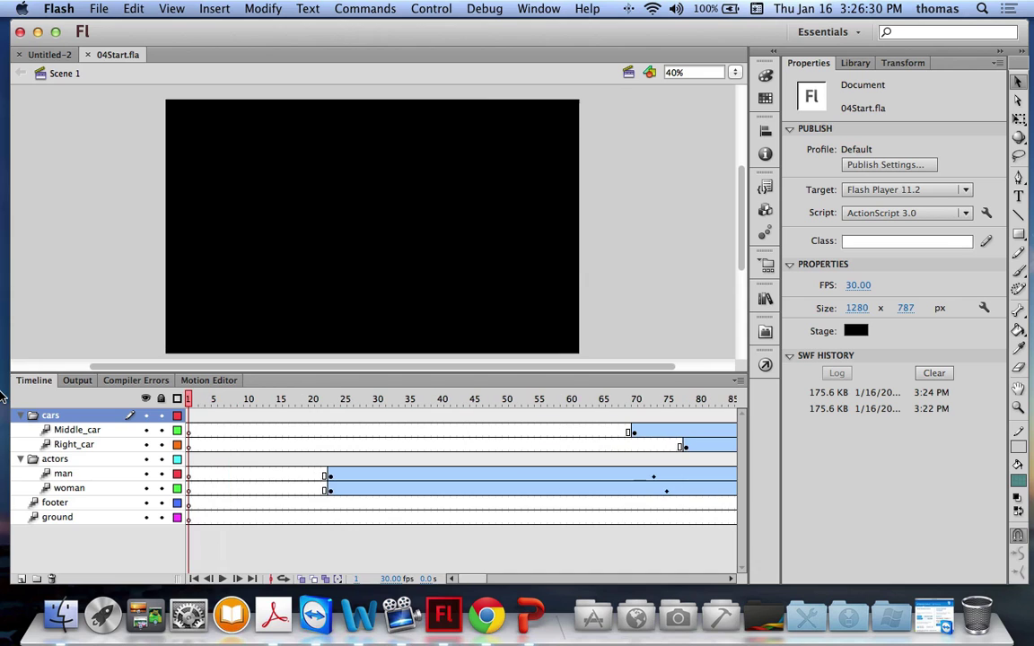
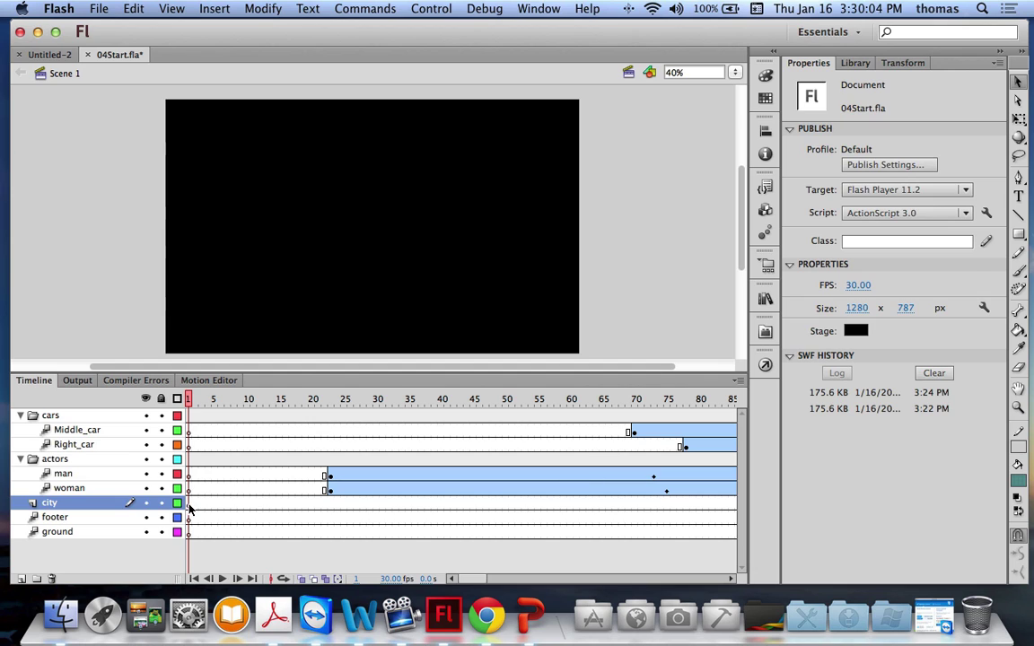
Lock and hide every layer except the city layer.
{"action": "left_click", "coordinate": [188, 505]}
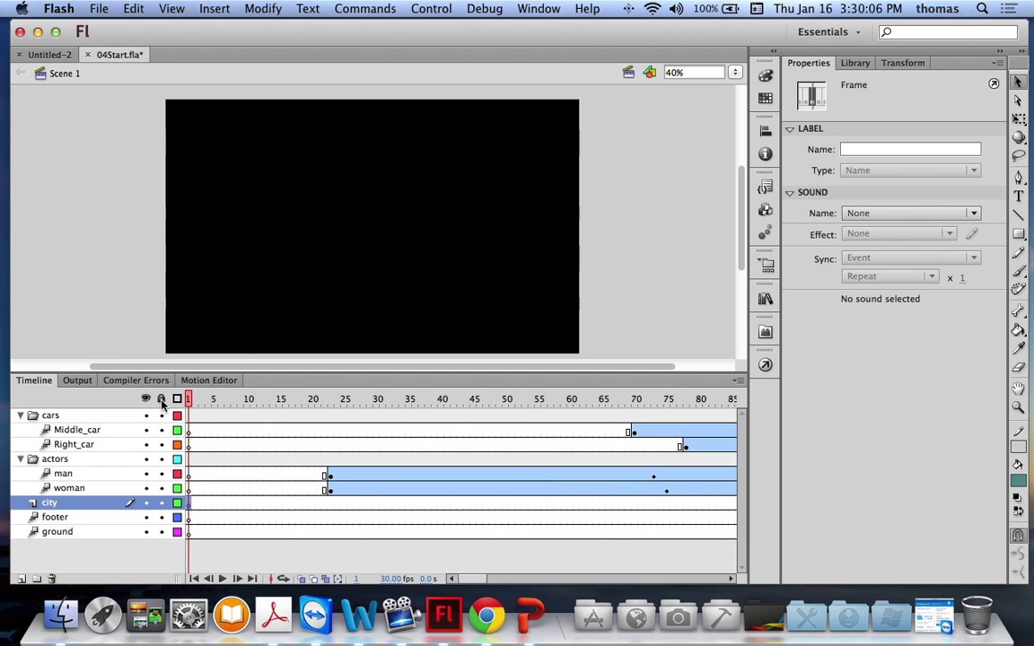
{"action": "left_click", "coordinate": [161, 503], "text": "alt"}
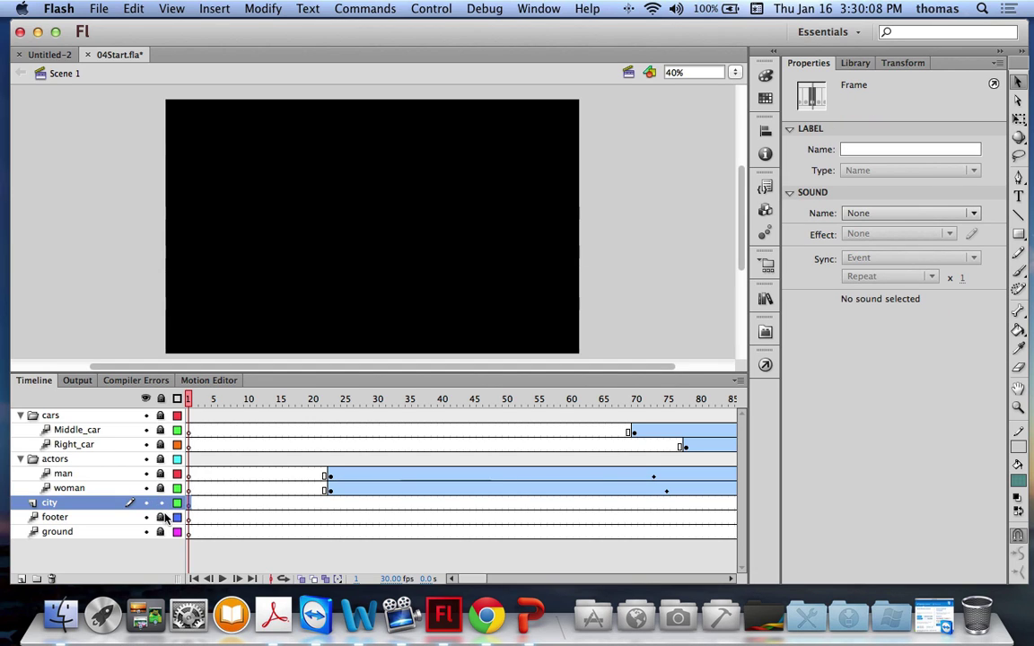
{"action": "left_click", "coordinate": [147, 399]}
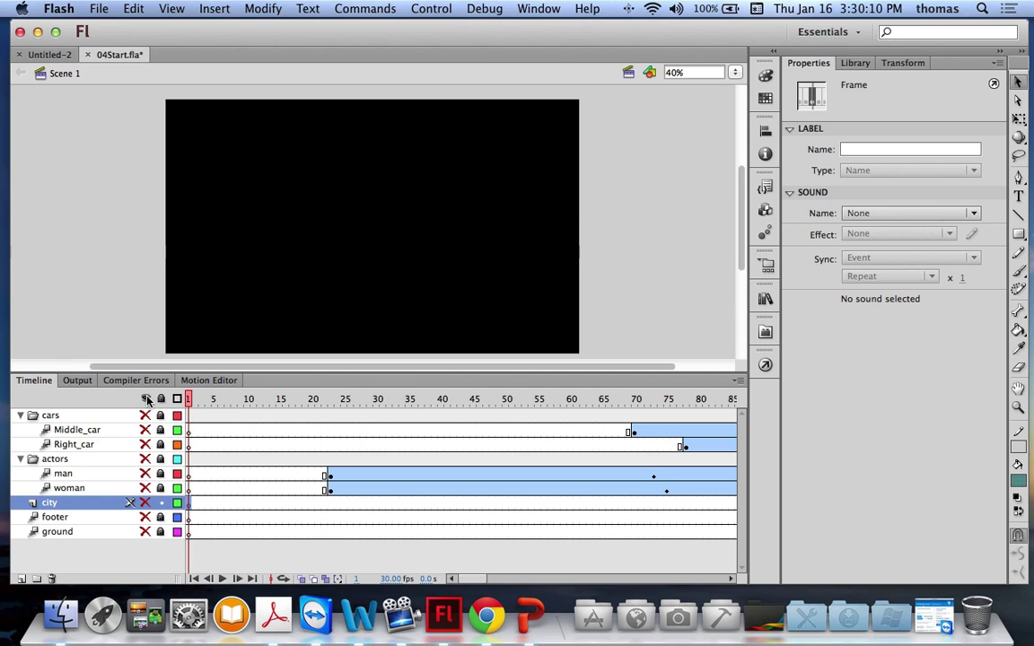
{"action": "left_click", "coordinate": [145, 503]}
Place cityBG.jpg from the library's bitmaps folder on the Stage in frame 1 of the city layer.
{"action": "left_click", "coordinate": [855, 63]}
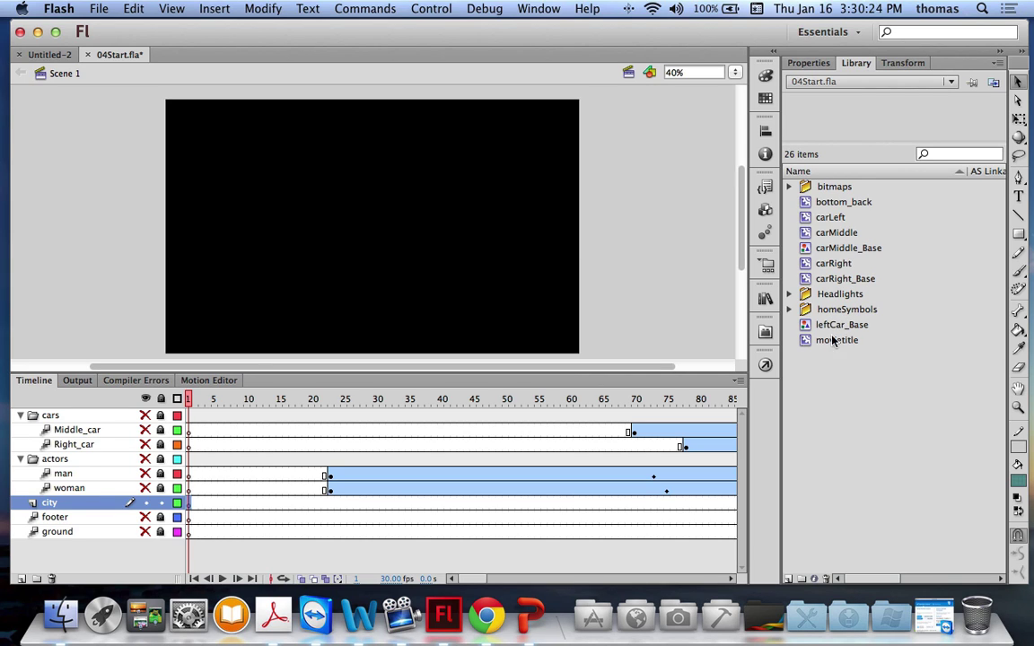
{"action": "left_click", "coordinate": [789, 310]}
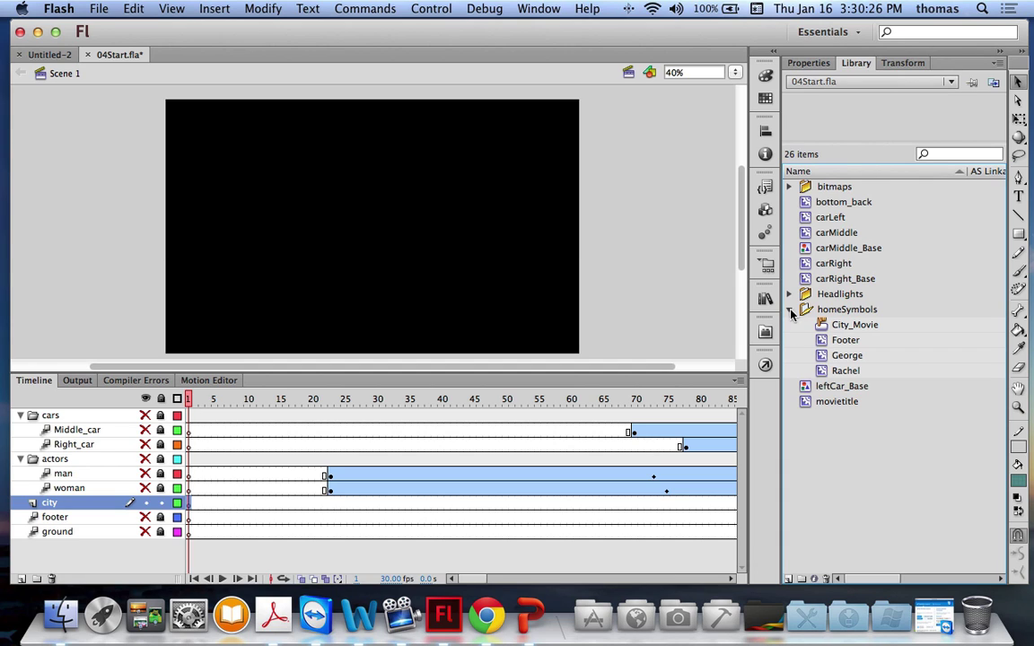
{"action": "left_click", "coordinate": [790, 296]}
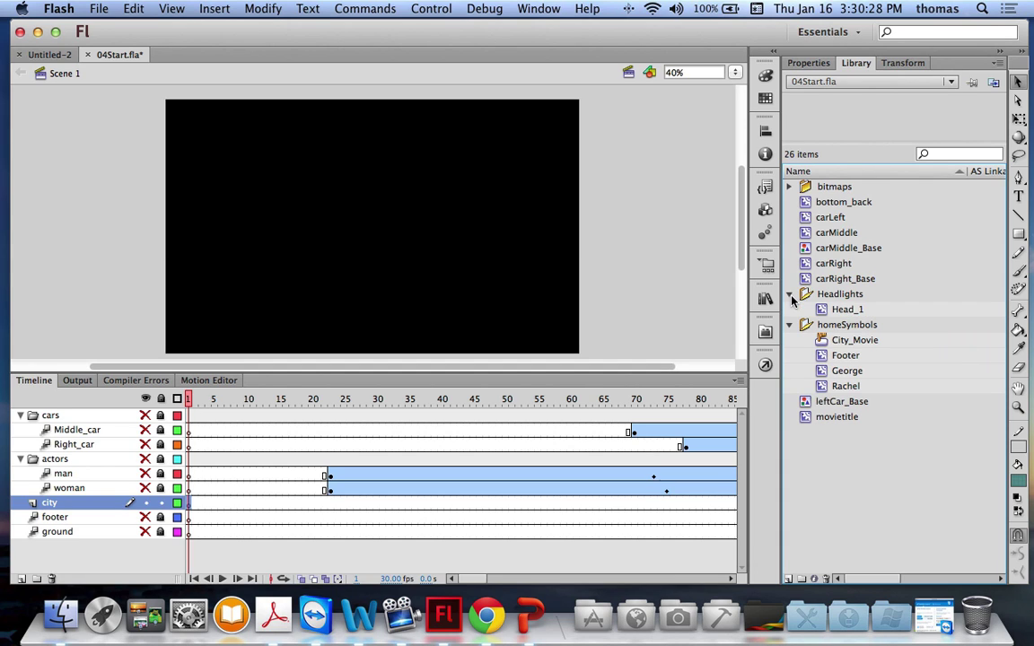
{"action": "left_click", "coordinate": [789, 187]}
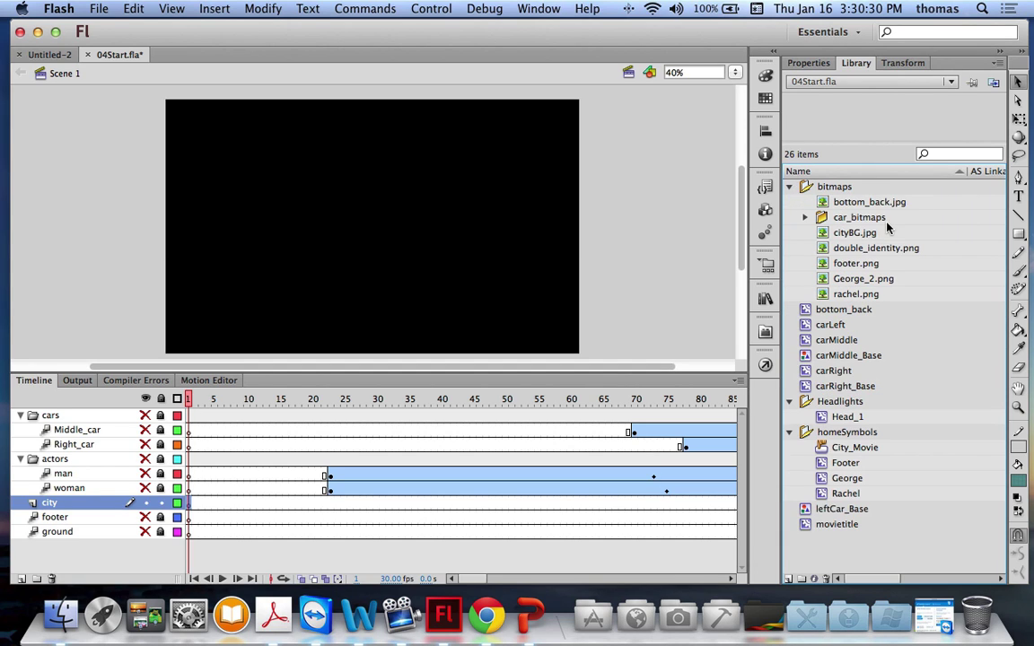
{"action": "left_click_drag", "start_coordinate": [835, 233], "coordinate": [371, 244]}
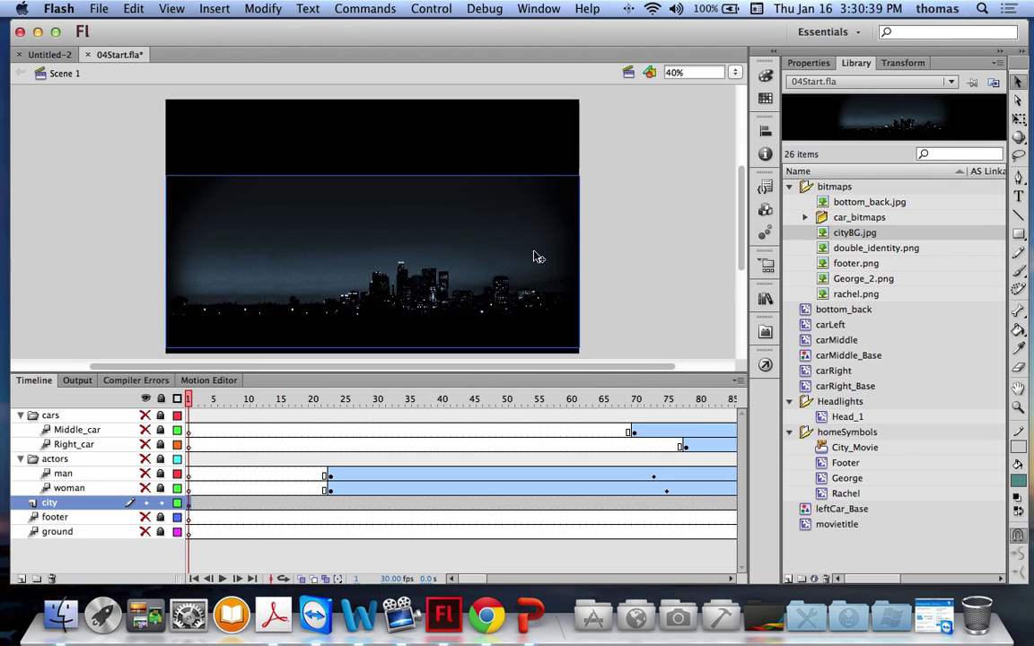
{"action": "left_click", "coordinate": [611, 255]}
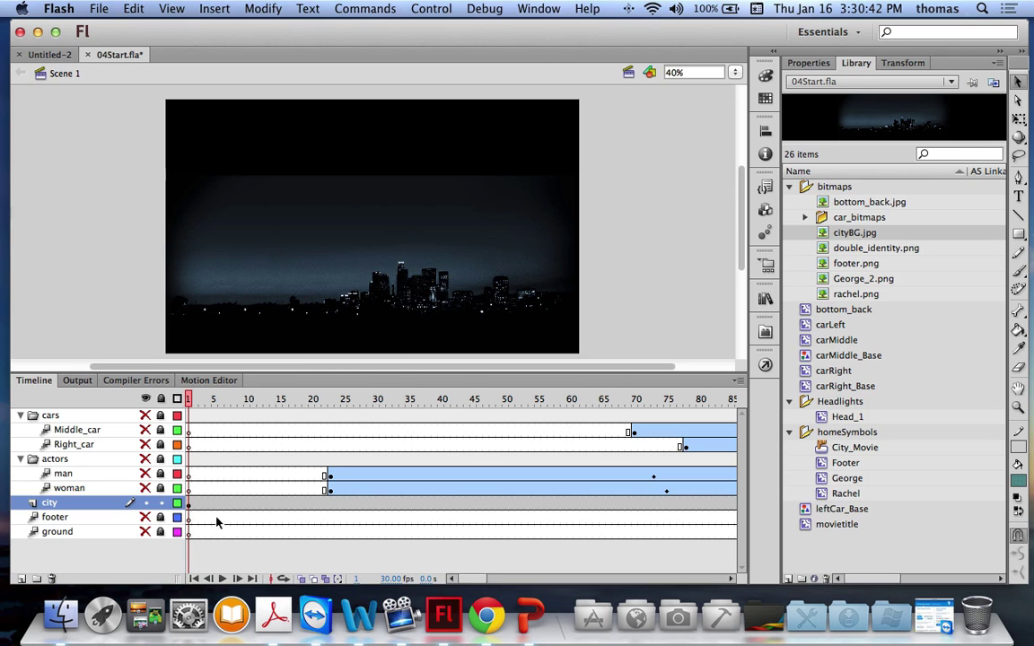
Play the timeline to review the city layer's duration, return the playhead to frame 1, and check the Animating Position slides.
{"action": "left_click", "coordinate": [191, 506]}
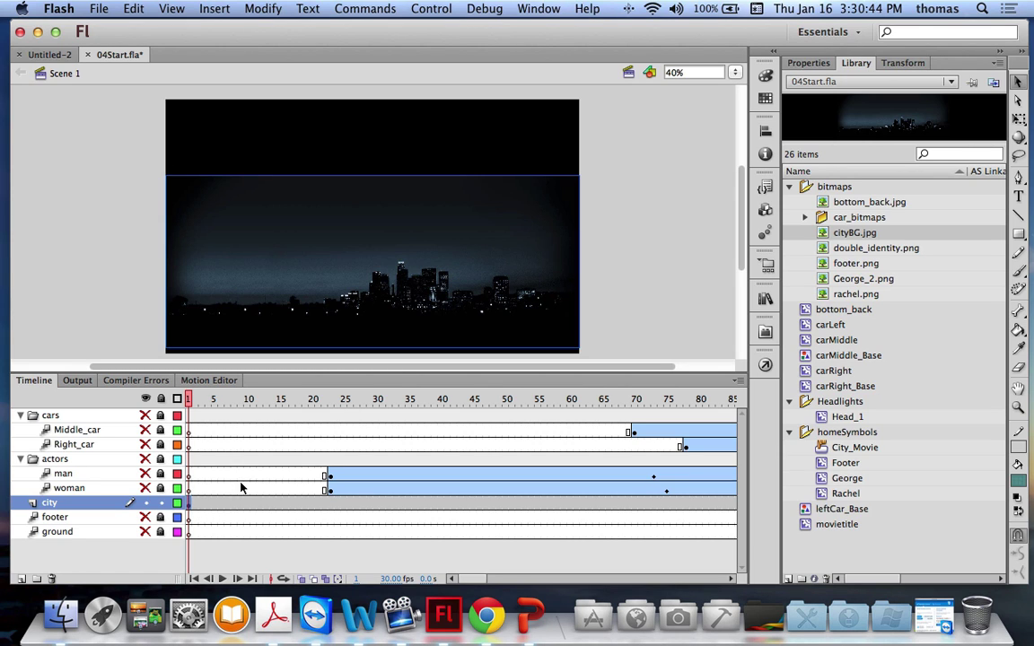
{"action": "key", "text": "Return"}
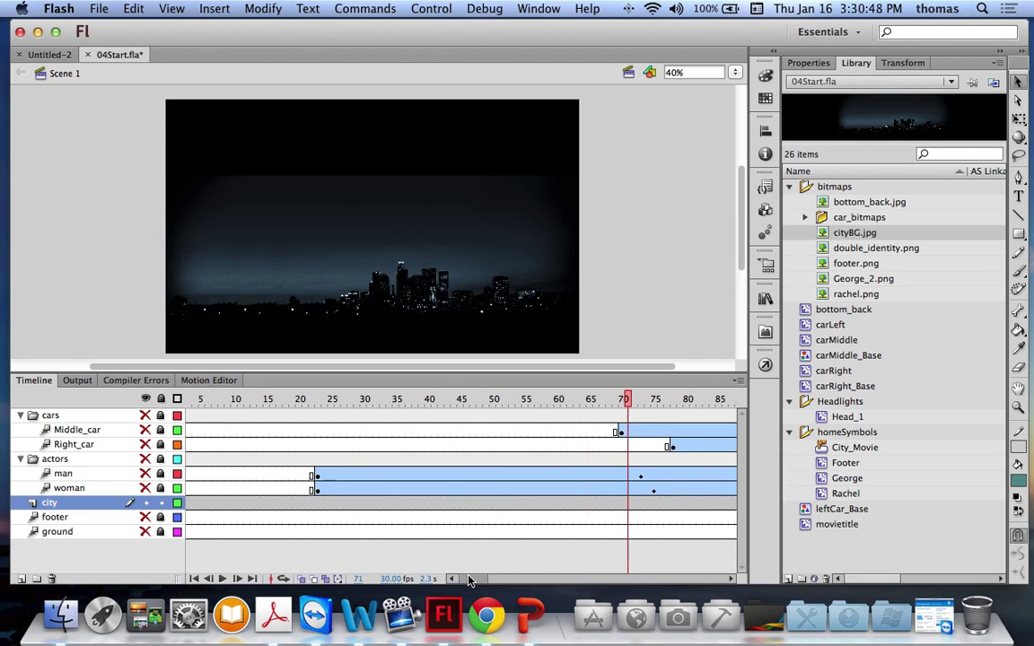
{"action": "scroll", "coordinate": [529, 578], "scroll_direction": "right", "scroll_amount": 10}
{"action": "scroll", "coordinate": [517, 581], "scroll_direction": "left", "scroll_amount": 10}
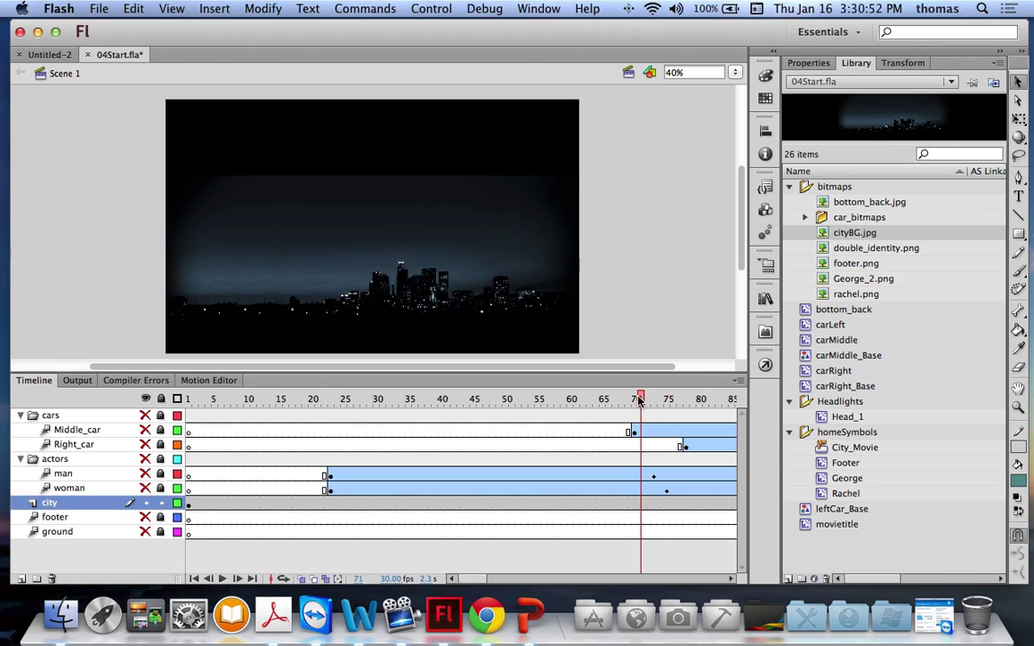
{"action": "left_click_drag", "start_coordinate": [640, 400], "coordinate": [188, 401]}
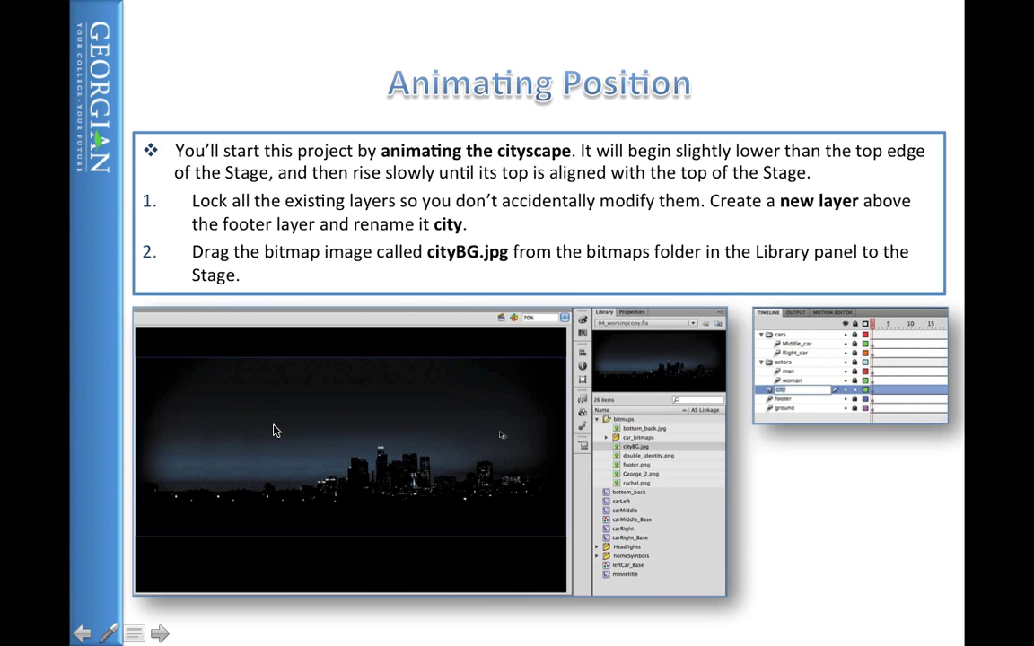
{"action": "key", "text": "Right"}
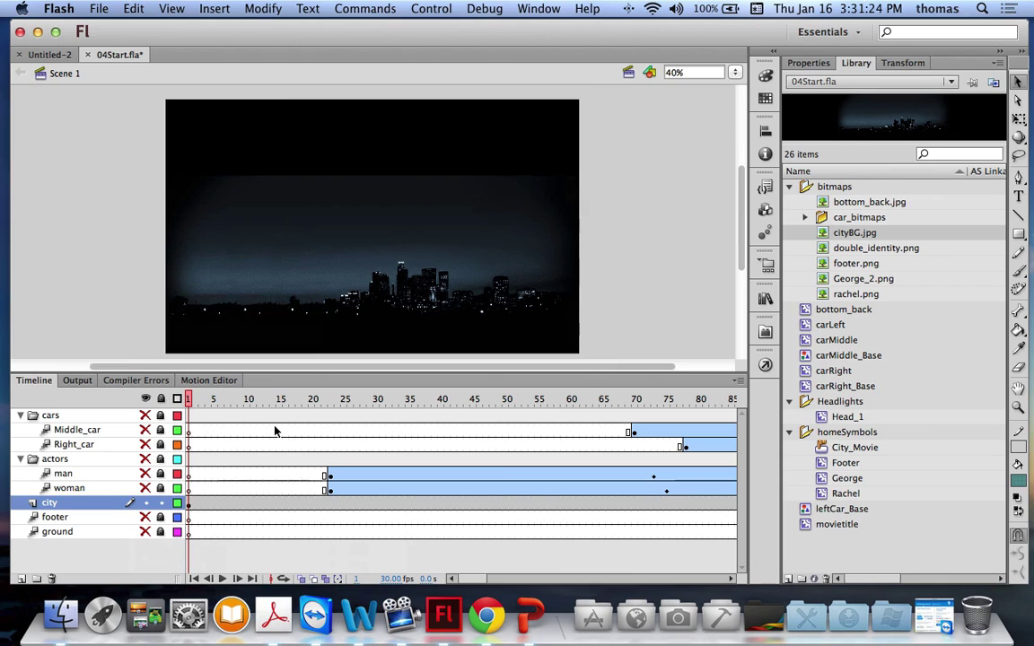
Set the Y position of the cityscape bitmap to 90, keeping X at 0.
{"action": "left_click", "coordinate": [433, 235]}
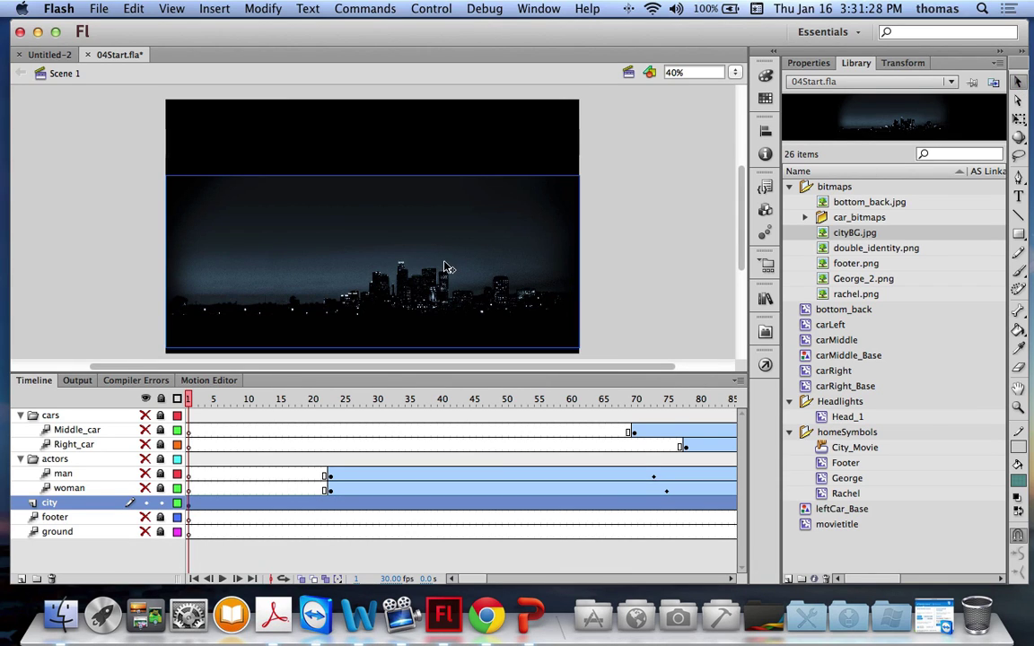
{"action": "left_click", "coordinate": [808, 62]}
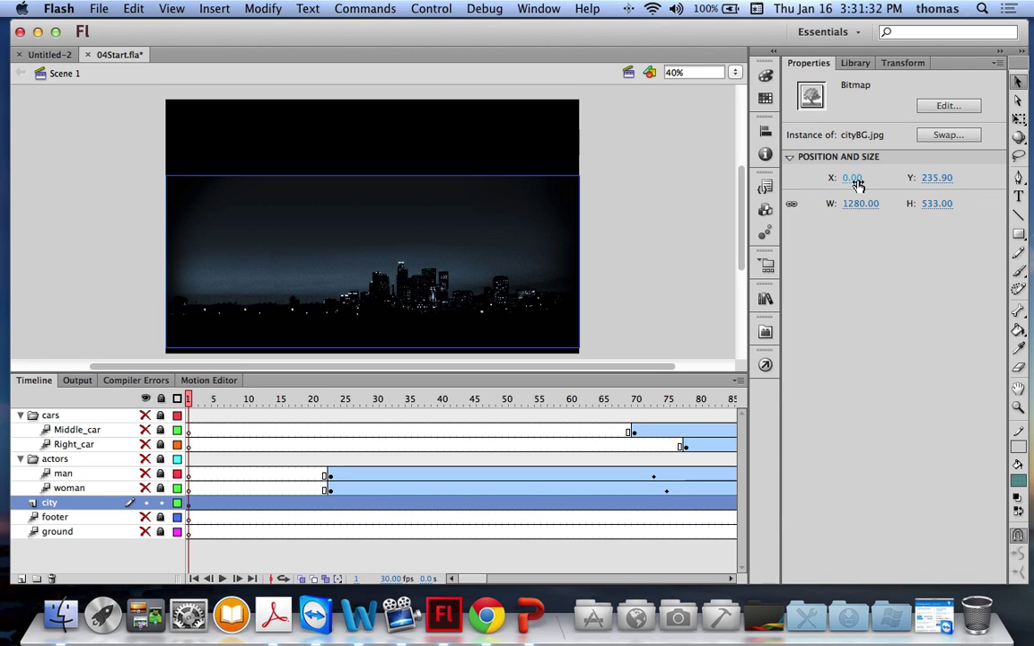
{"action": "left_click", "coordinate": [934, 177]}
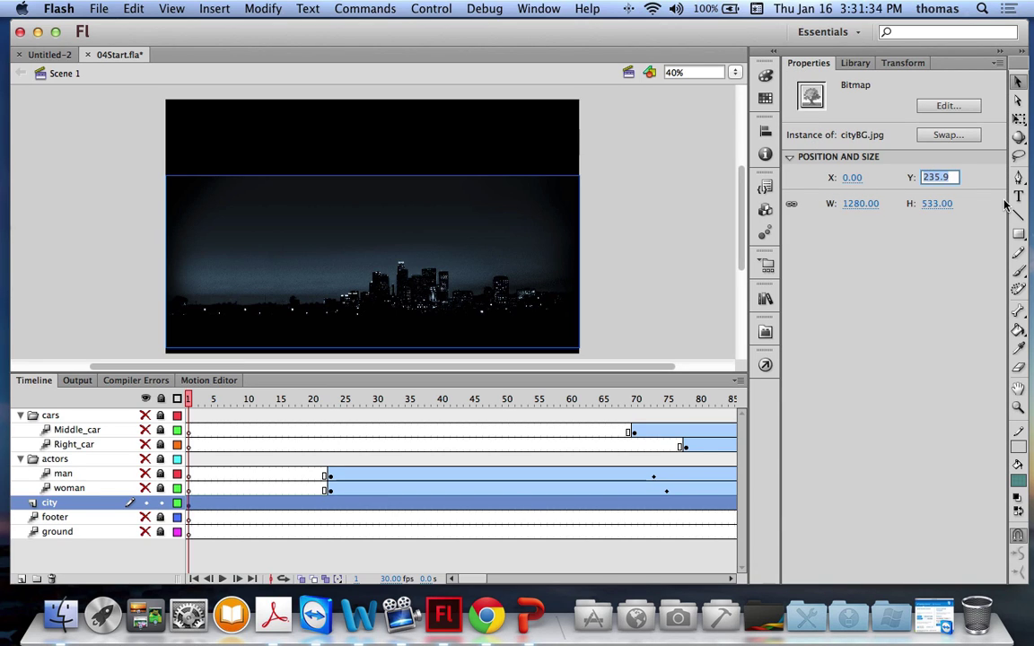
{"action": "type", "text": "90"}
{"action": "key", "text": "Return"}
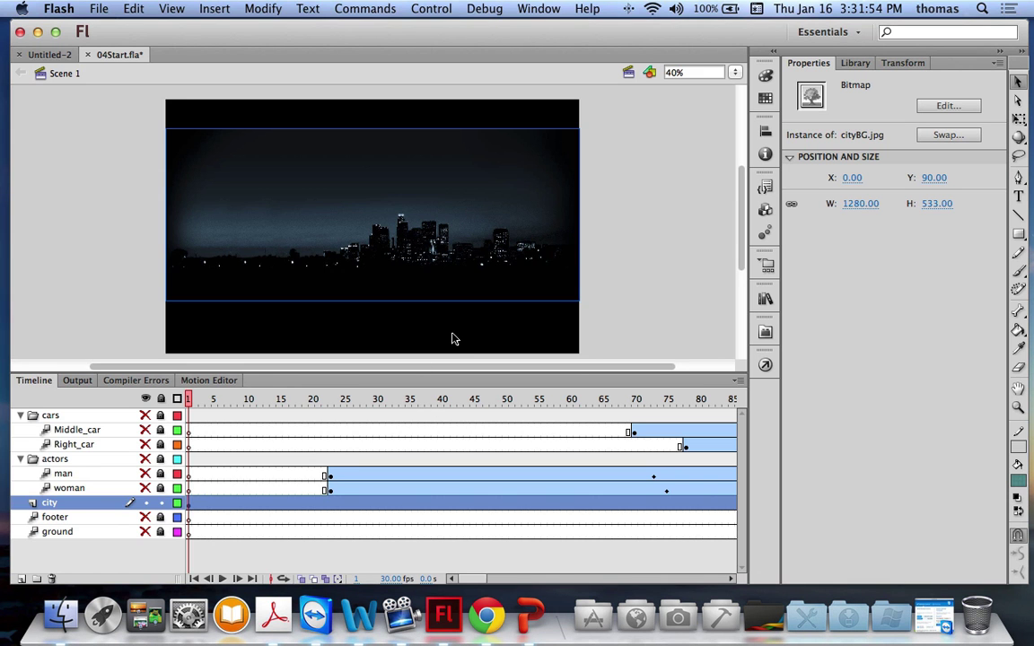
Create a motion tween on the cityscape bitmap, accepting its conversion to a symbol.
{"action": "right_click", "coordinate": [376, 207]}
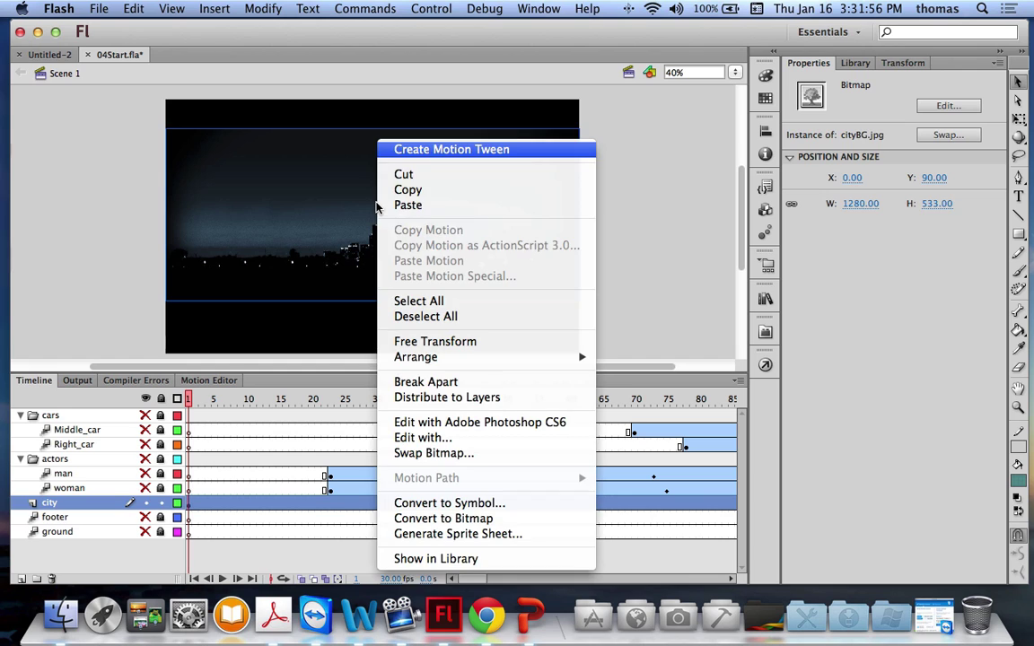
{"action": "left_click", "coordinate": [463, 150]}
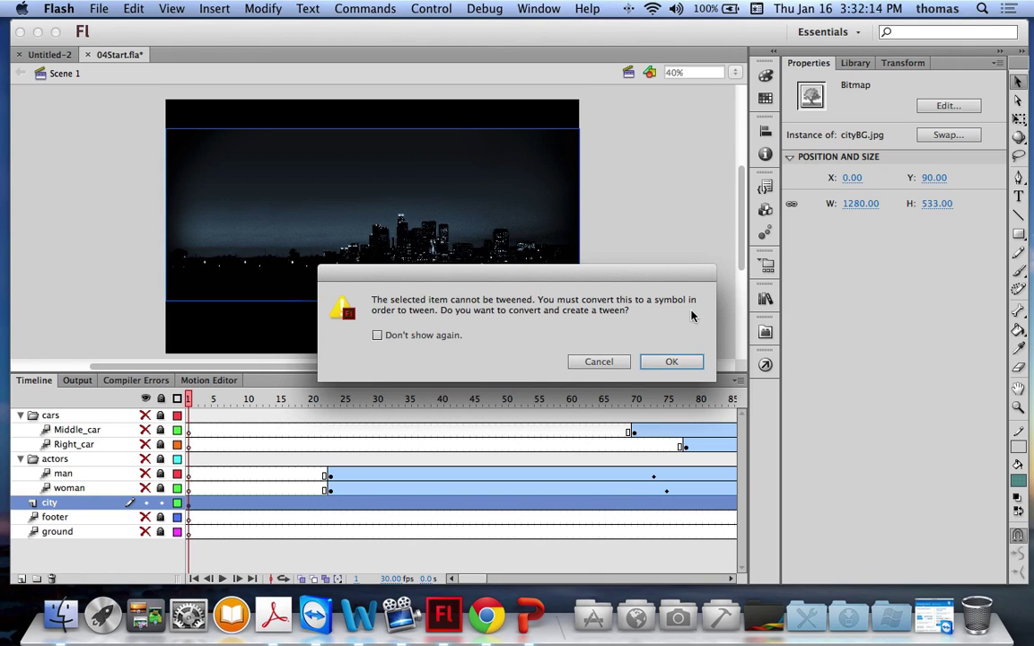
{"action": "left_click", "coordinate": [671, 362]}
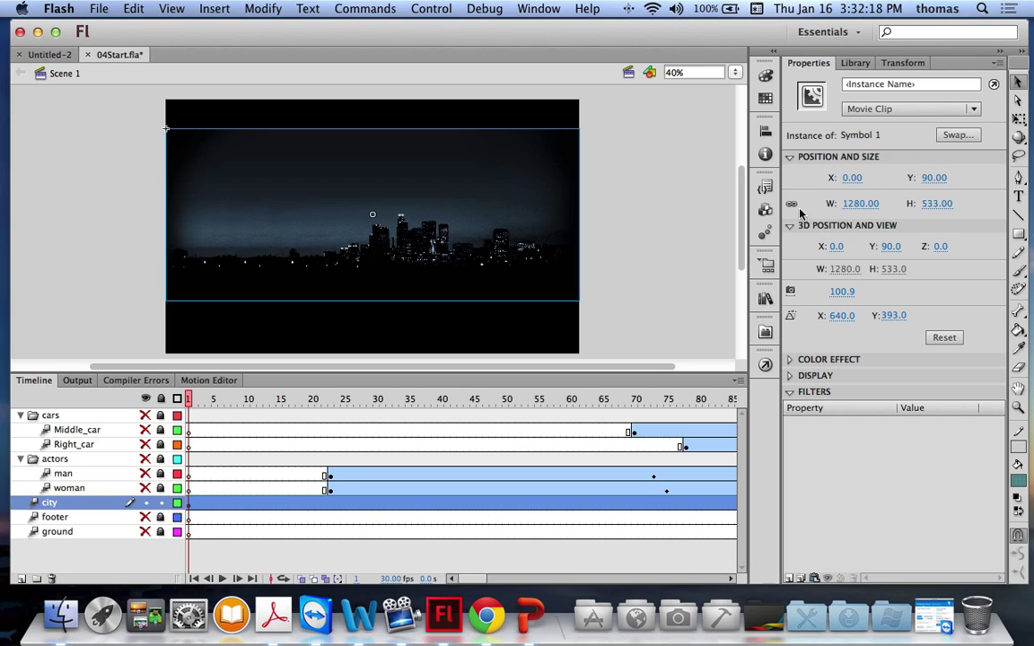
Scrub through the city tween to frame 191 and back to frame 1, and examine its new symbol in the library.
{"action": "left_click", "coordinate": [252, 459]}
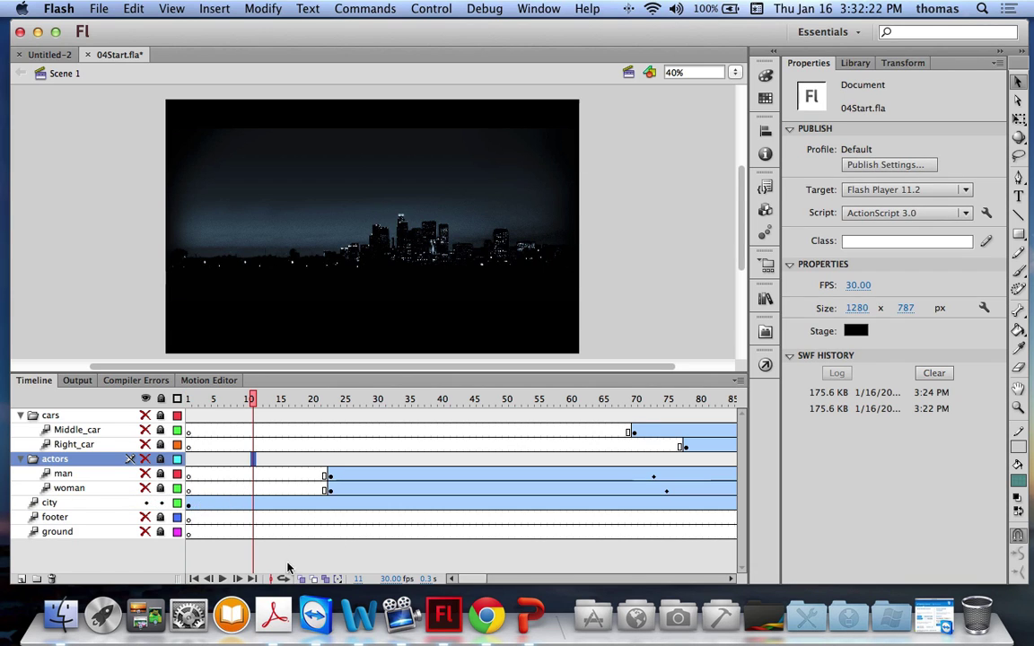
{"action": "left_click_drag", "start_coordinate": [253, 398], "coordinate": [492, 437]}
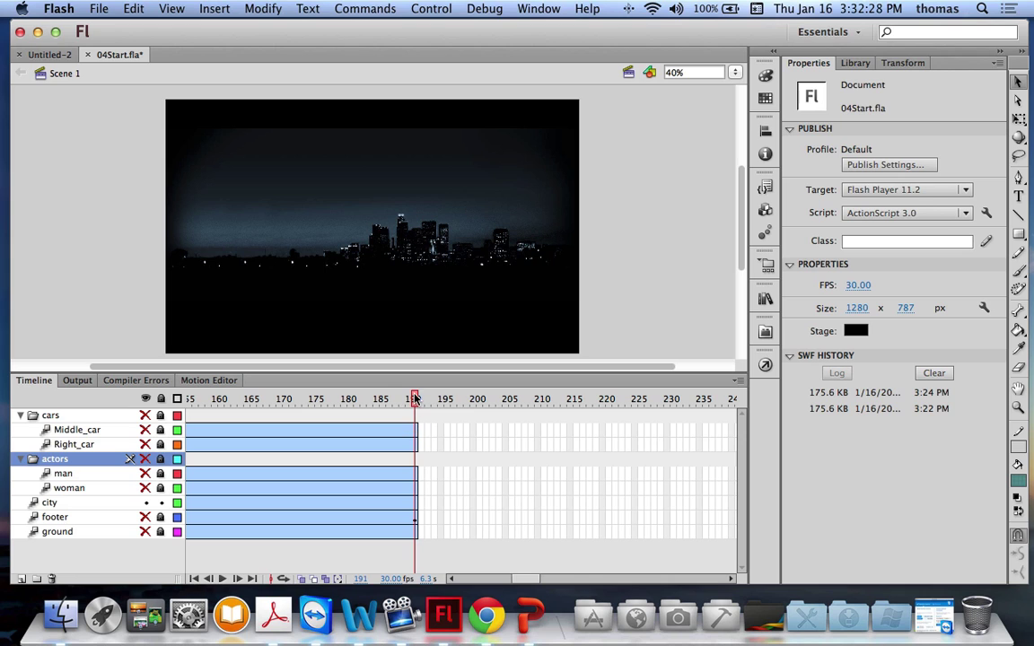
{"action": "left_click_drag", "start_coordinate": [415, 398], "coordinate": [62, 381]}
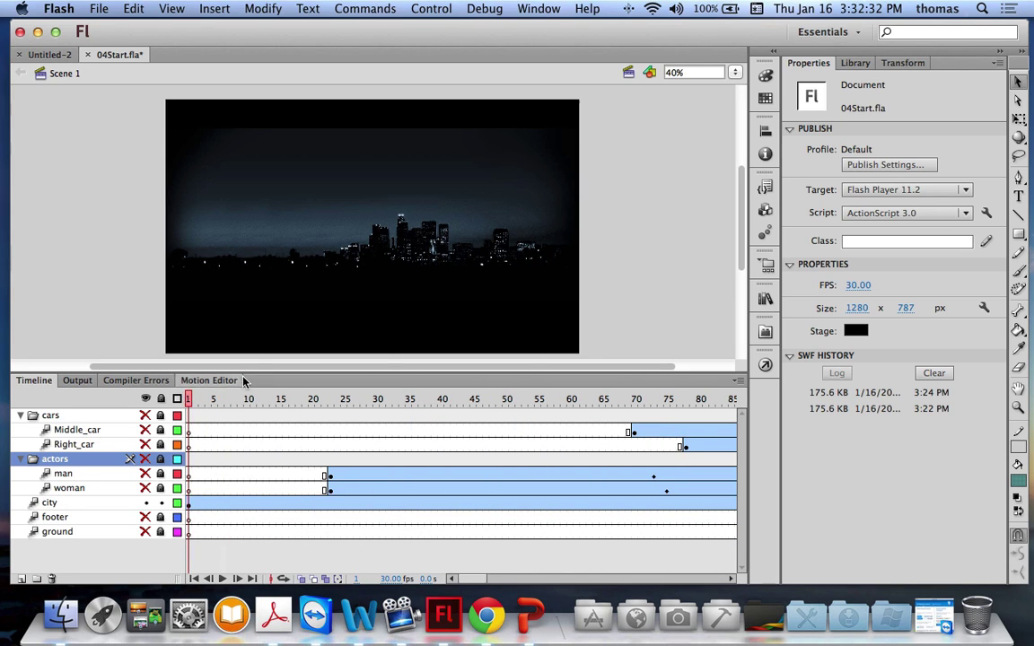
{"action": "left_click", "coordinate": [854, 63]}
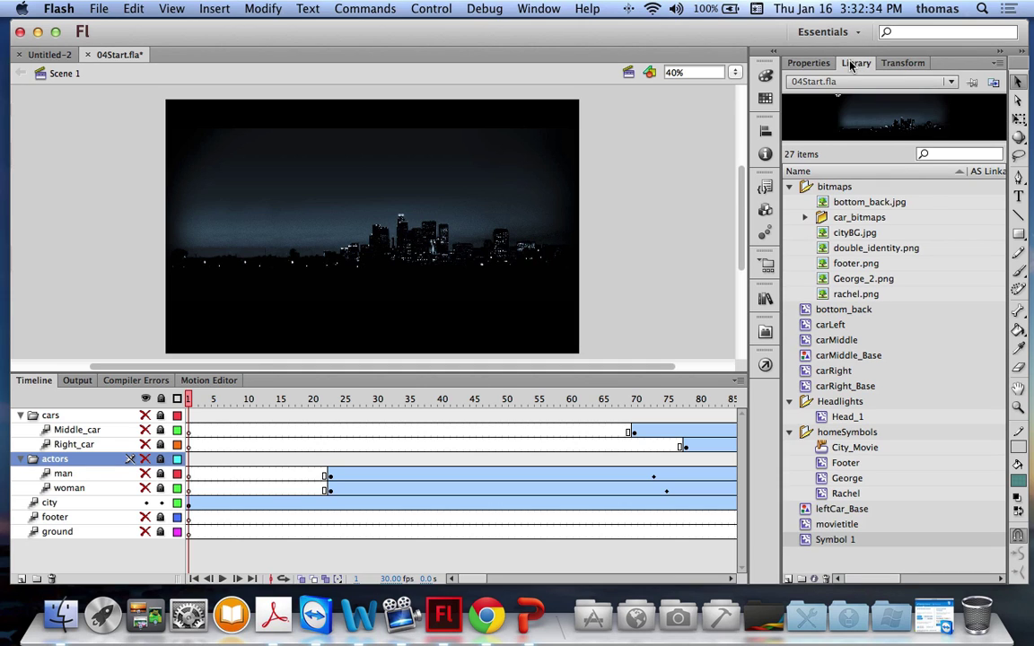
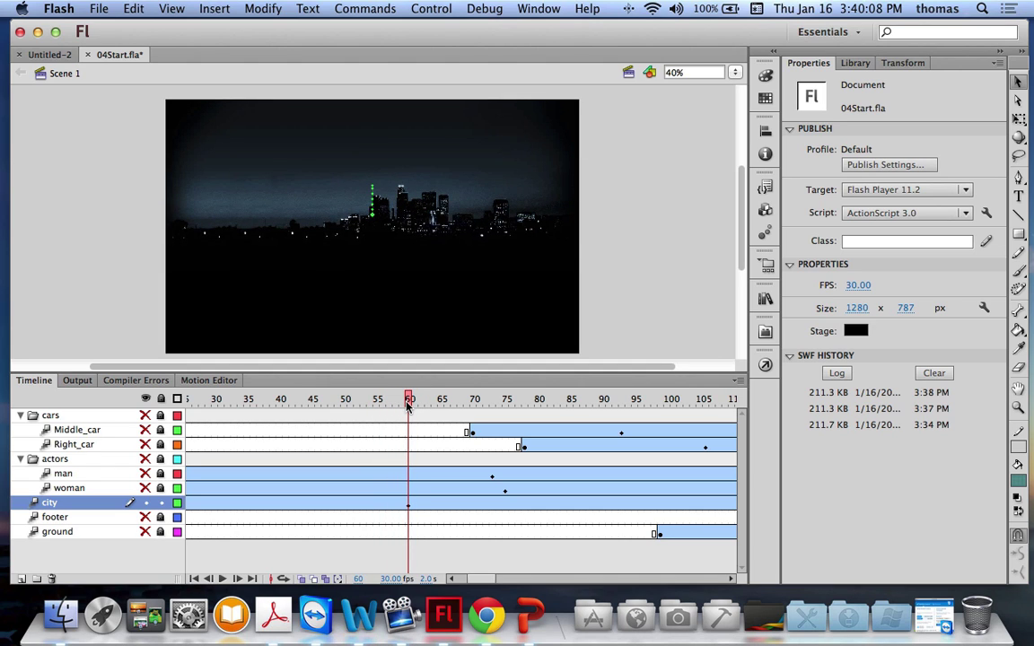
Scrub the city tween from frame 60 to frame 92, test the movie, and close the 04Start.swf preview.
{"action": "left_click_drag", "start_coordinate": [407, 406], "coordinate": [616, 416]}
{"action": "key", "text": "super+Return"}
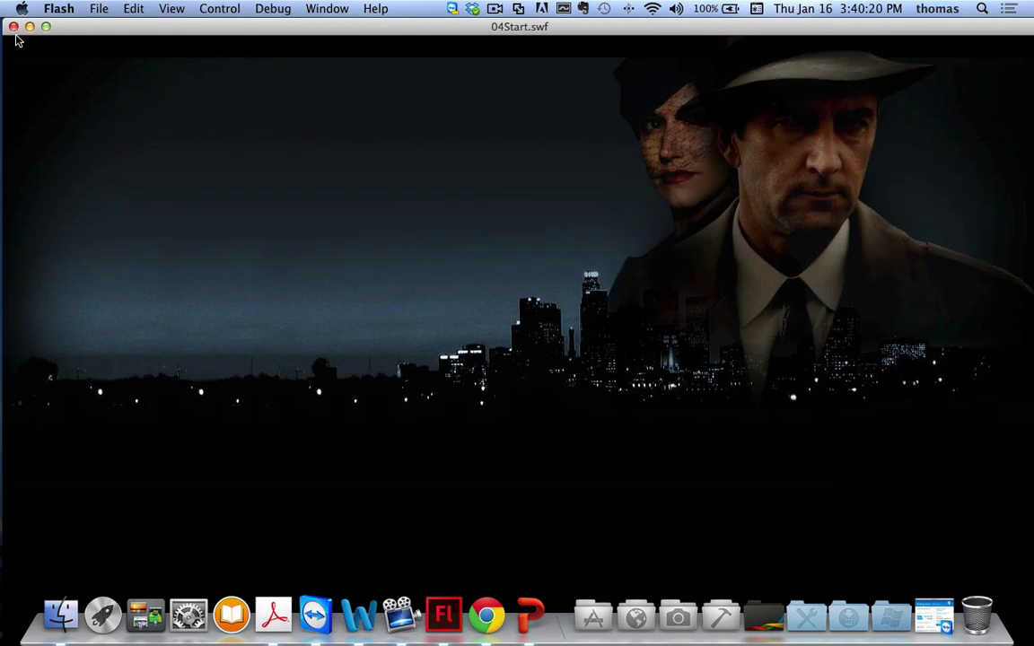
{"action": "left_click", "coordinate": [14, 26]}
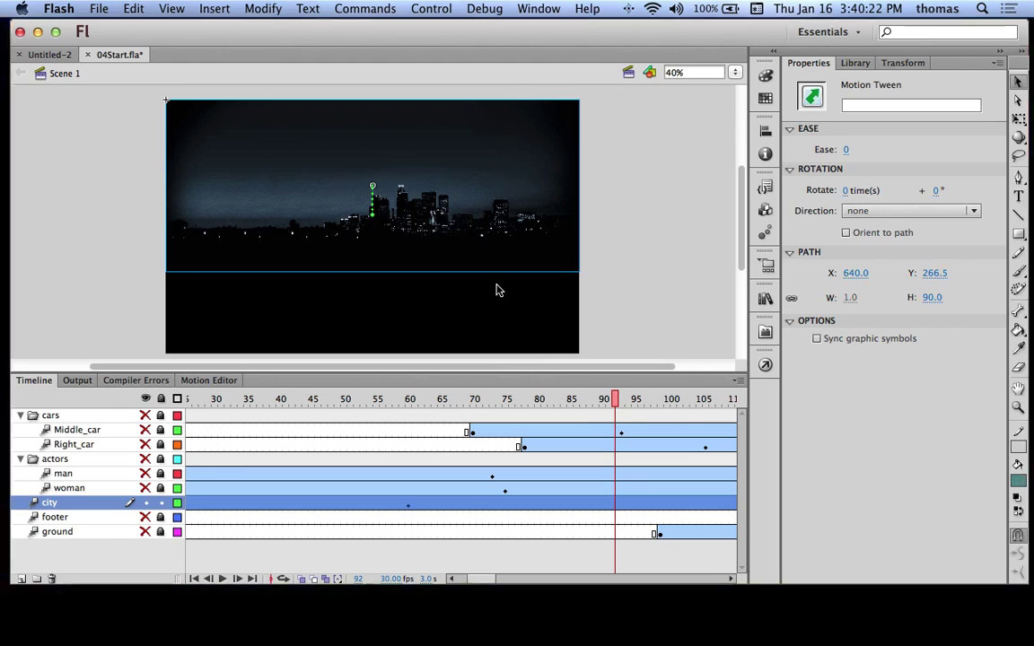
Switch to the presentation and advance to the Moving Keyframes slide.
{"action": "key", "text": "super+Tab"}
{"action": "key", "text": "Right"}
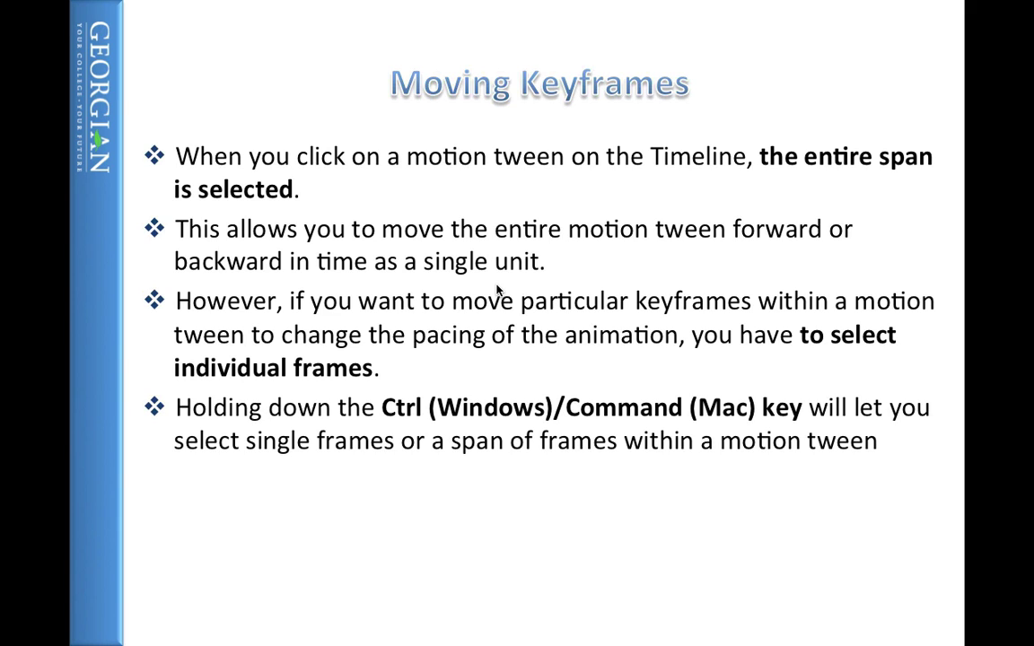
Advance the presentation to the Moving Keyframes (continued) slide and review how to select the keyframe.
{"action": "left_click", "coordinate": [497, 289]}
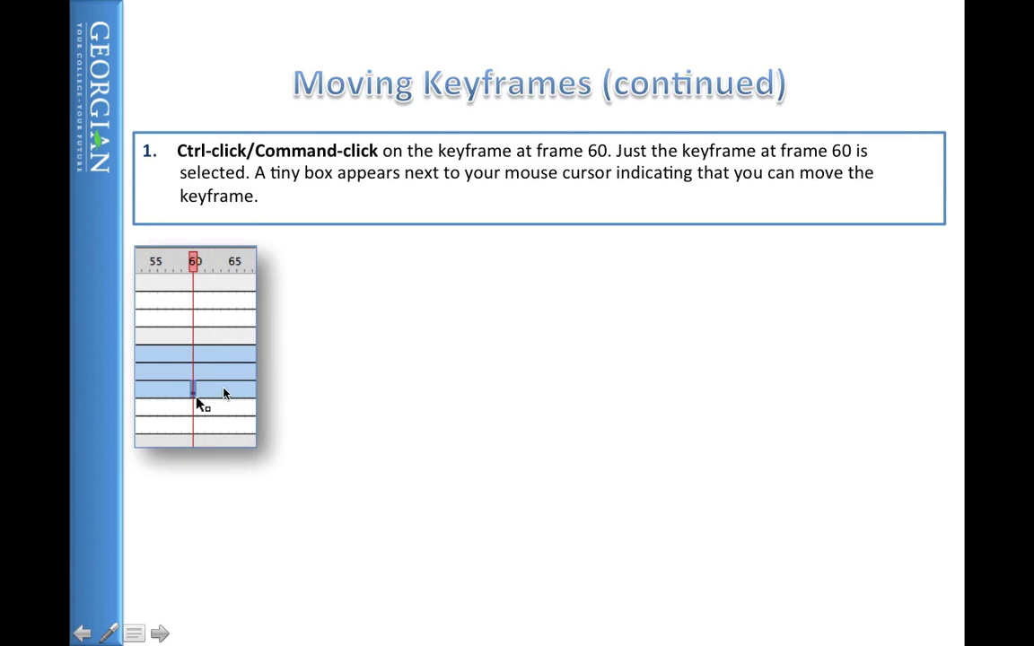
{"action": "left_click", "coordinate": [441, 348]}
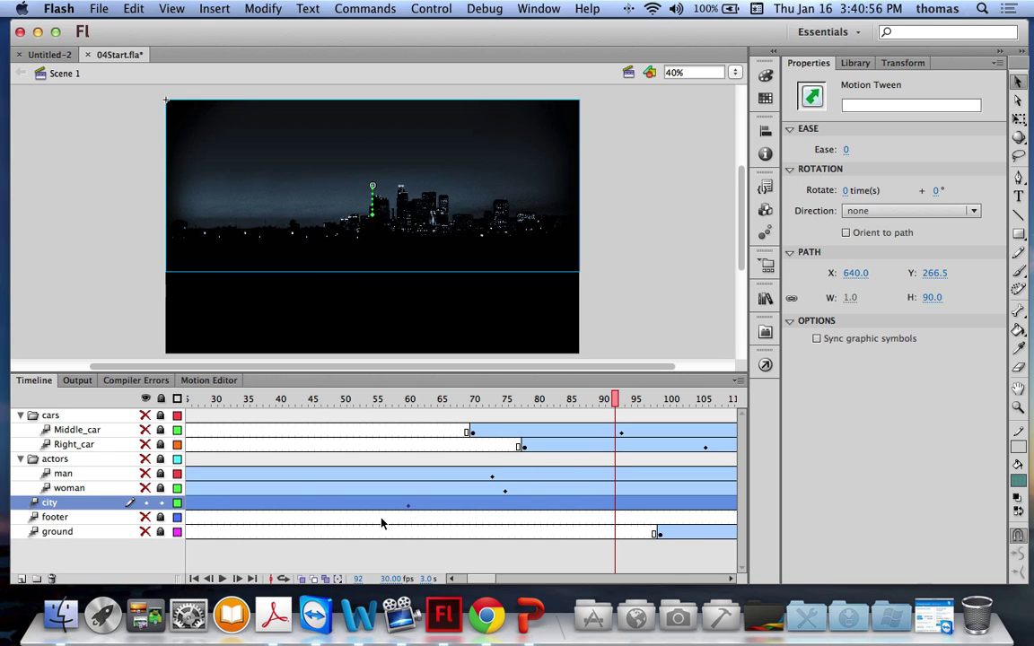
Try to select only the city tween's keyframe at frame 60 instead of the whole span.
{"action": "left_click", "coordinate": [411, 509]}
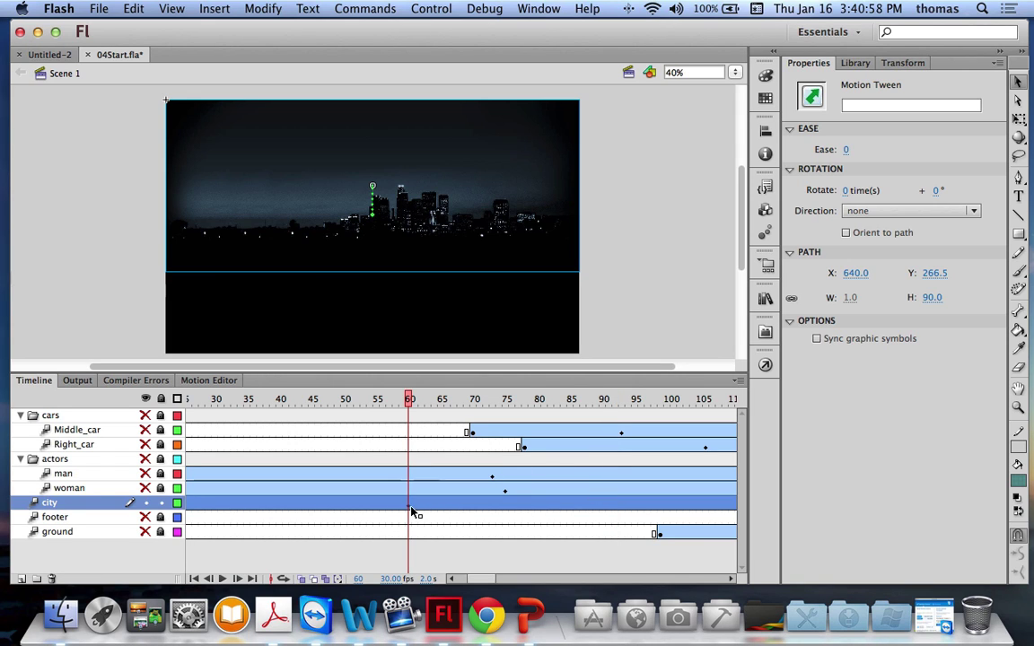
{"action": "right_click", "coordinate": [411, 509]}
{"action": "left_click", "coordinate": [408, 508]}
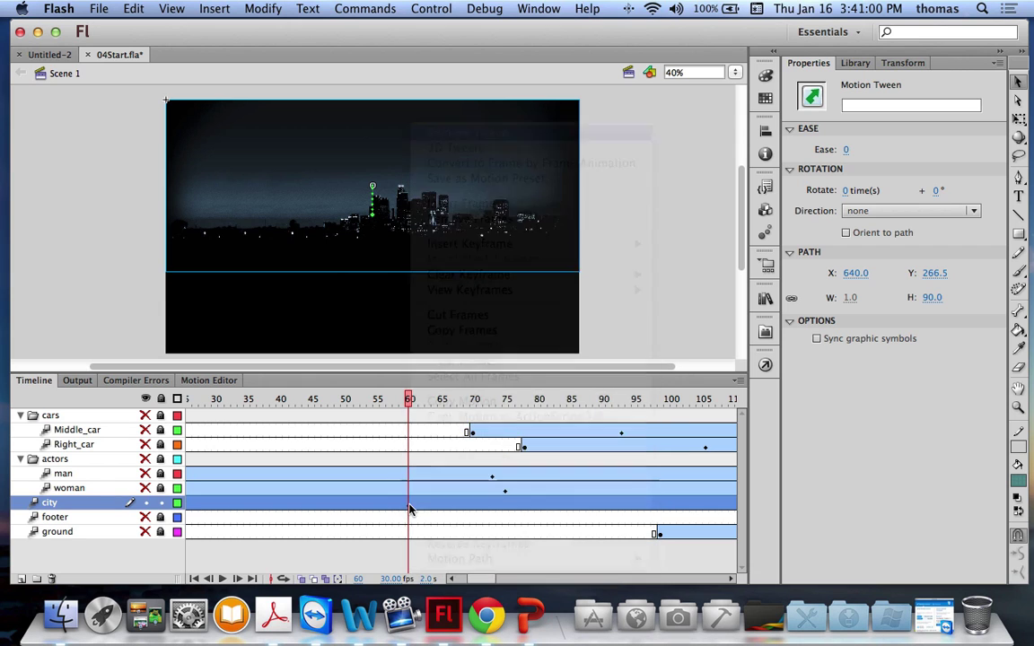
{"action": "right_click", "coordinate": [409, 509]}
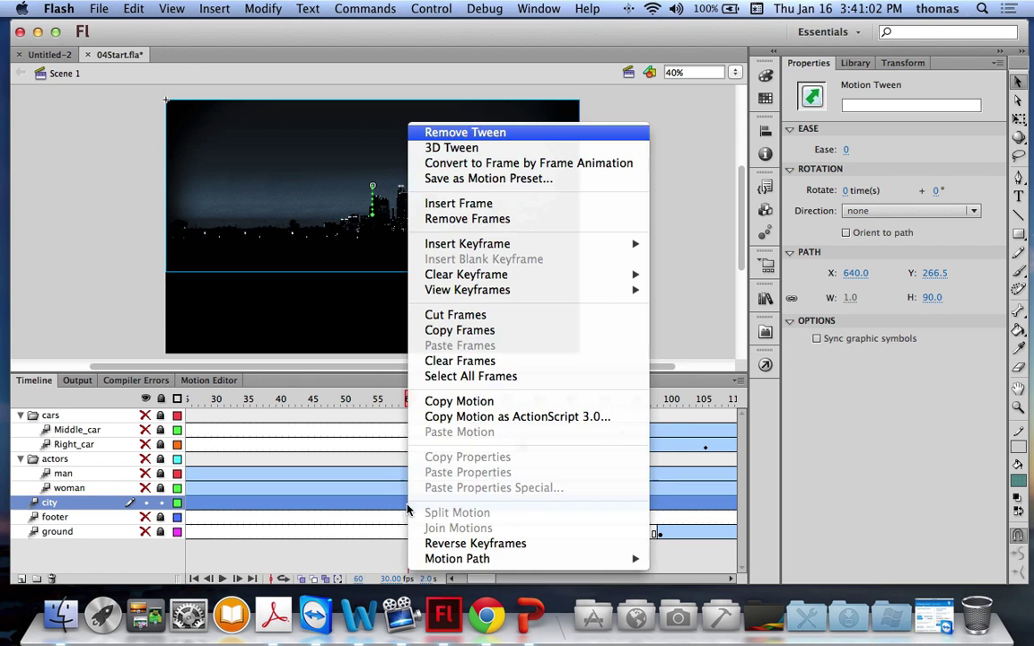
{"action": "left_click", "coordinate": [409, 509]}
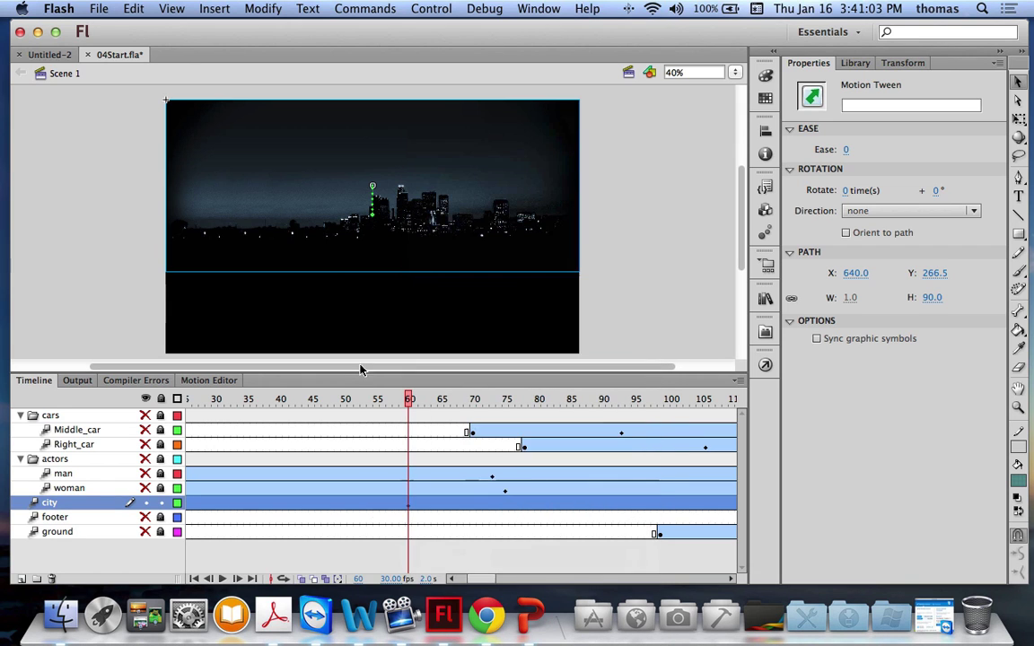
{"action": "left_click", "coordinate": [393, 505]}
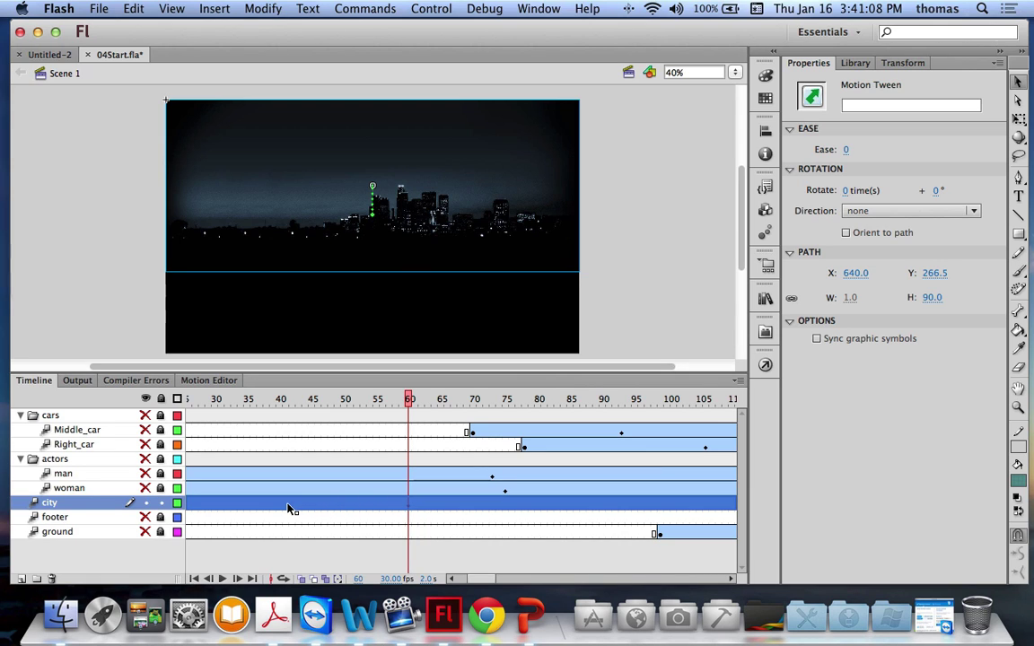
{"action": "left_click_drag", "start_coordinate": [284, 509], "coordinate": [346, 509]}
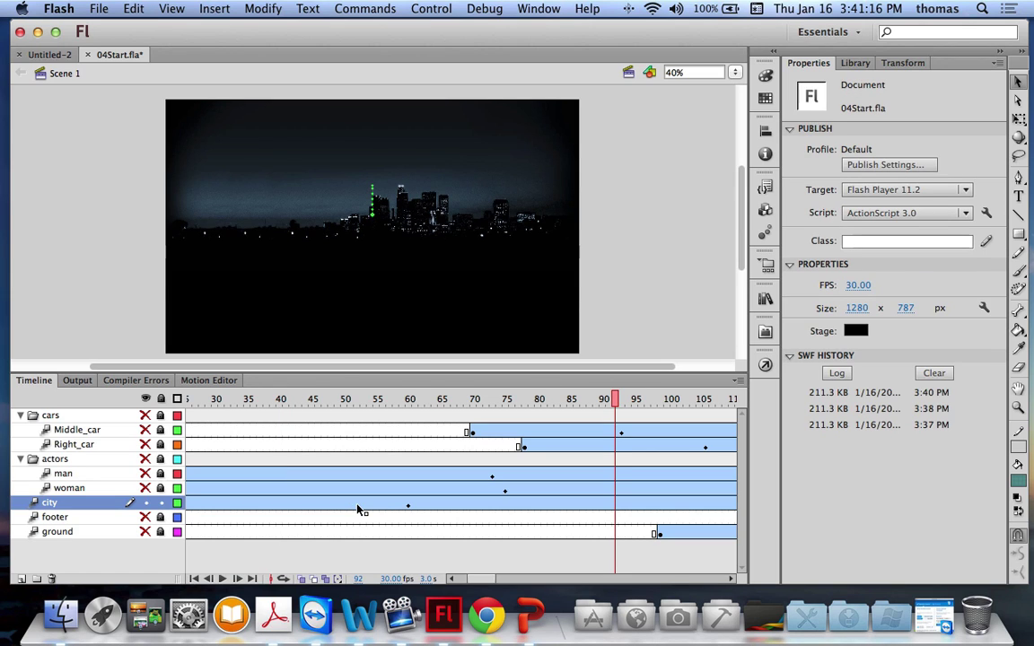
{"action": "left_click_drag", "start_coordinate": [357, 510], "coordinate": [430, 512]}
Select the city tween's keyframe at frame 60 and move it to frame 40.
{"action": "left_click_drag", "start_coordinate": [614, 401], "coordinate": [408, 403]}
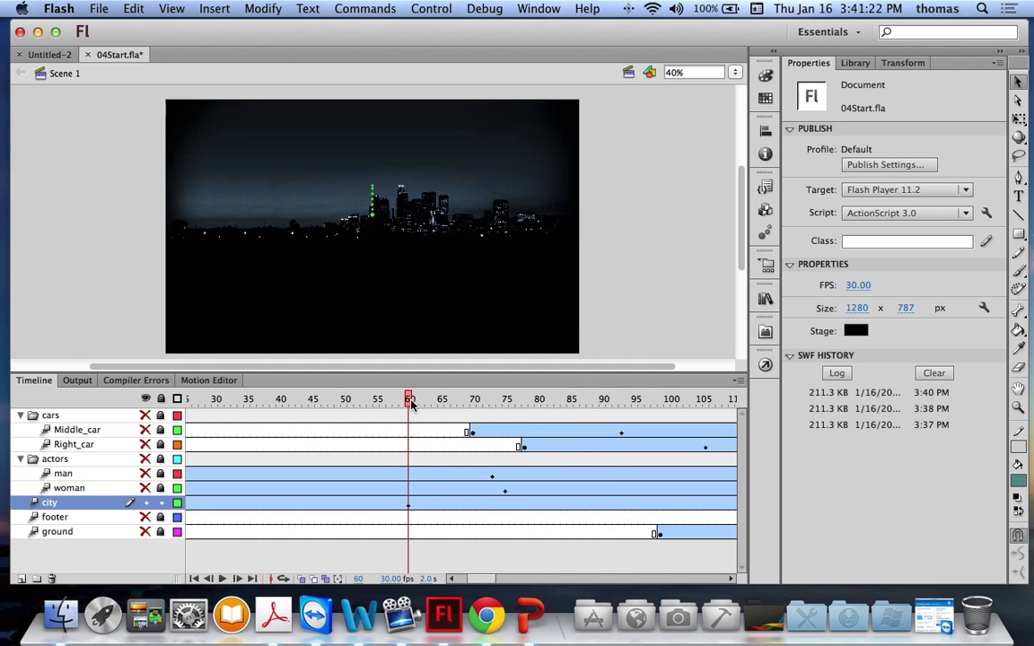
{"action": "left_click", "coordinate": [409, 508]}
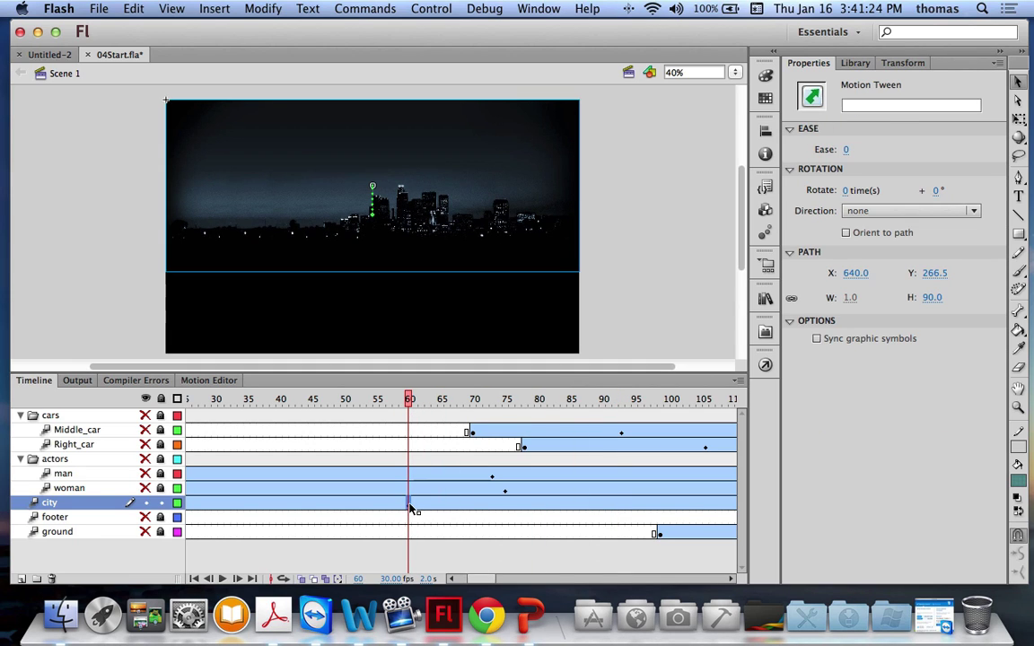
{"action": "left_click_drag", "start_coordinate": [408, 508], "coordinate": [281, 508]}
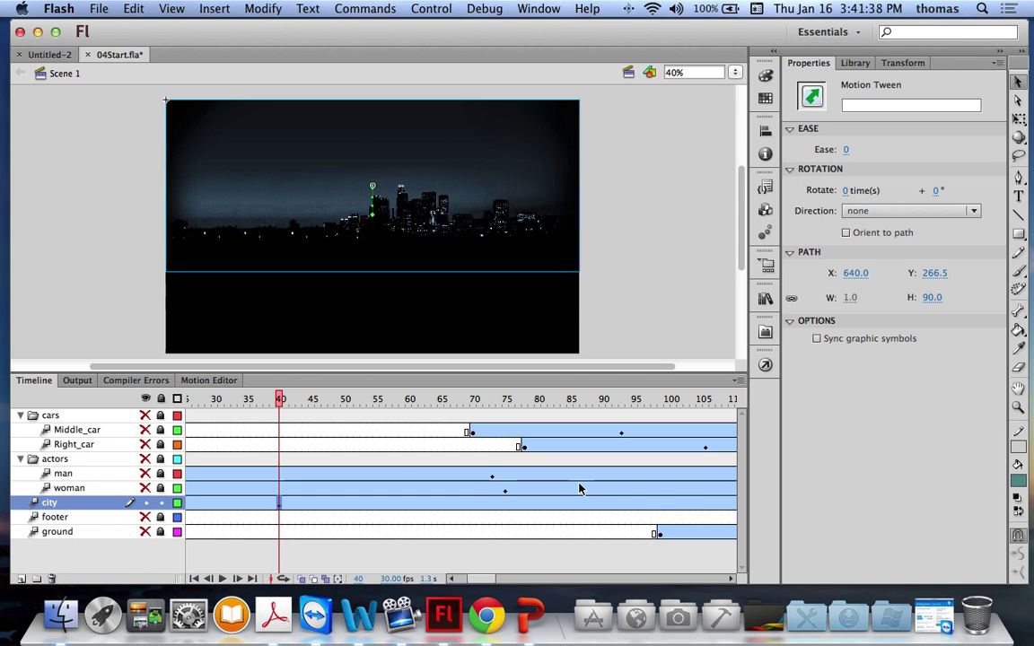
Test the movie, review the Animating Transparency slides in the presentation, and close the 04Start.swf preview.
{"action": "key", "text": "super+Return"}
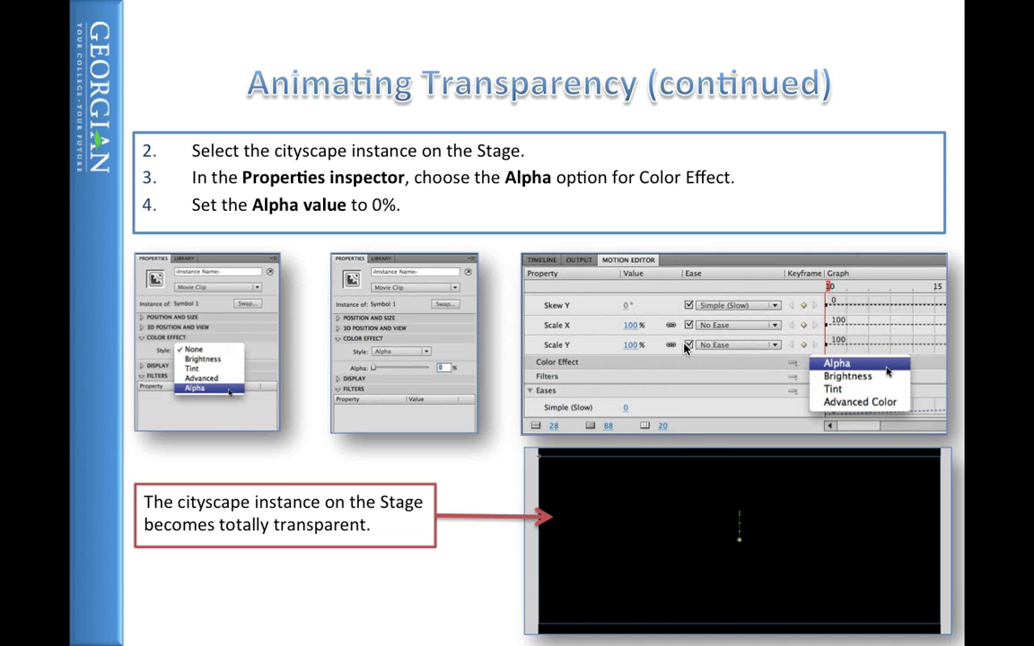
{"action": "key", "text": "Right"}
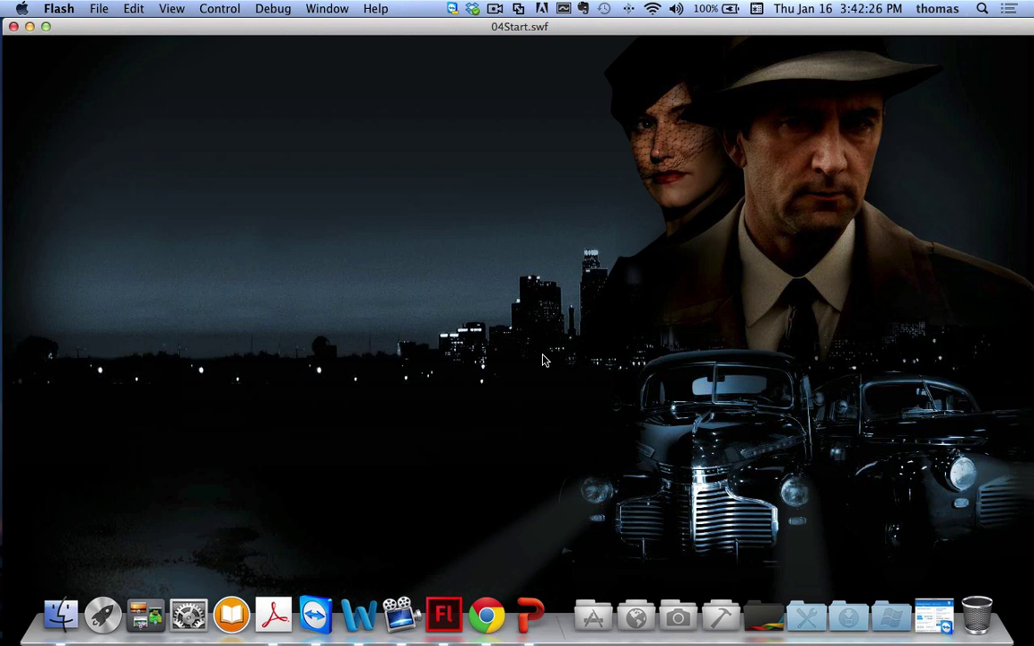
{"action": "left_click", "coordinate": [14, 28]}
Try to make the cityscape transparent at frame 10 by setting the fill colour's alpha to 0%.
{"action": "scroll", "coordinate": [304, 507], "scroll_direction": "left", "scroll_amount": 10}
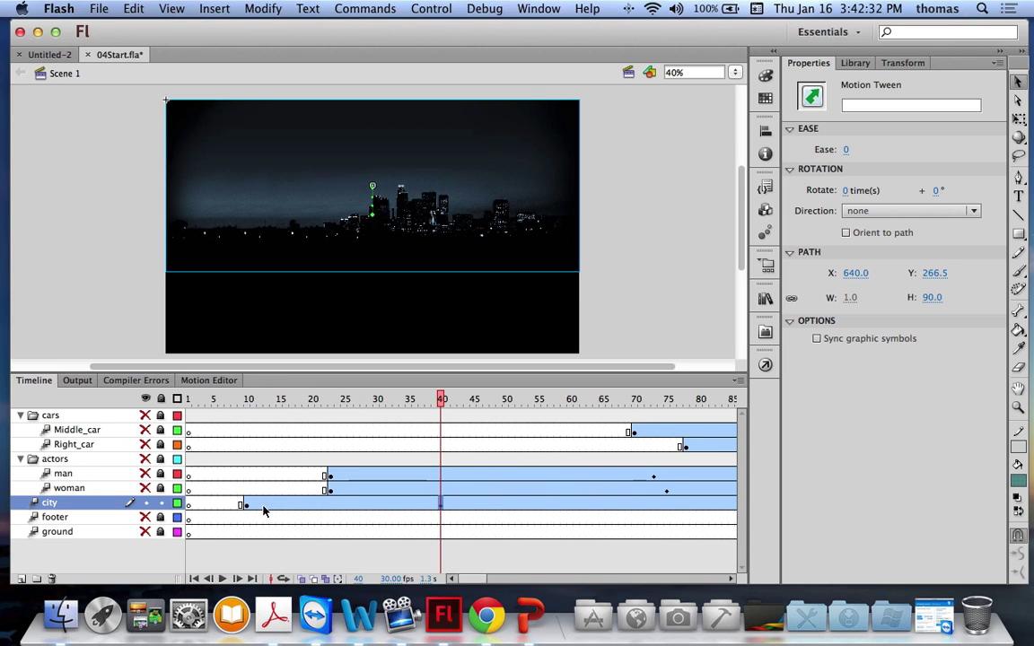
{"action": "left_click", "coordinate": [247, 506]}
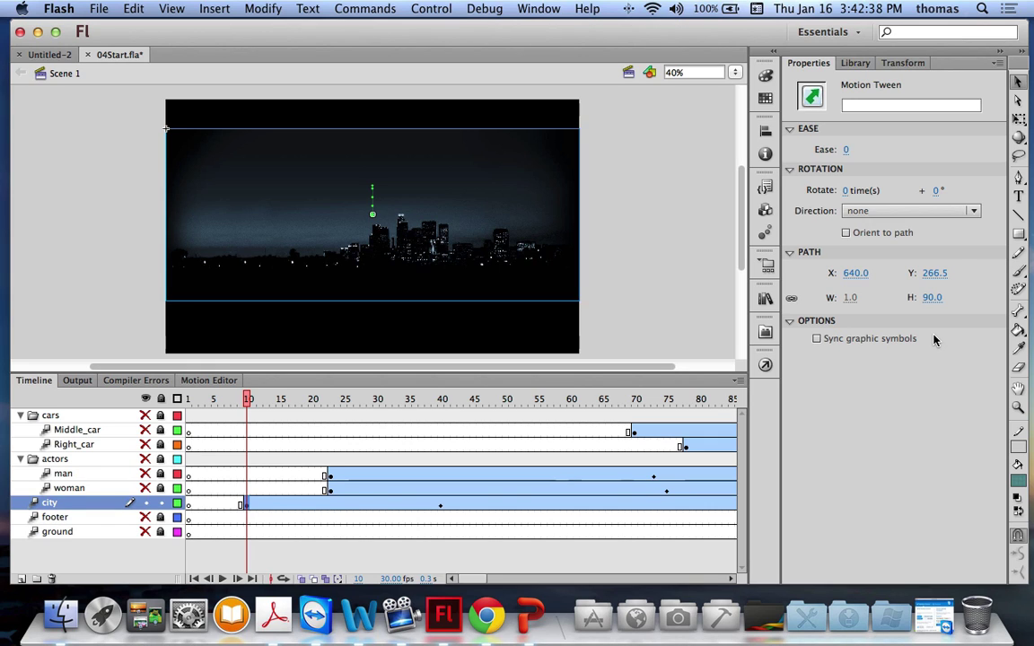
{"action": "left_click", "coordinate": [901, 64]}
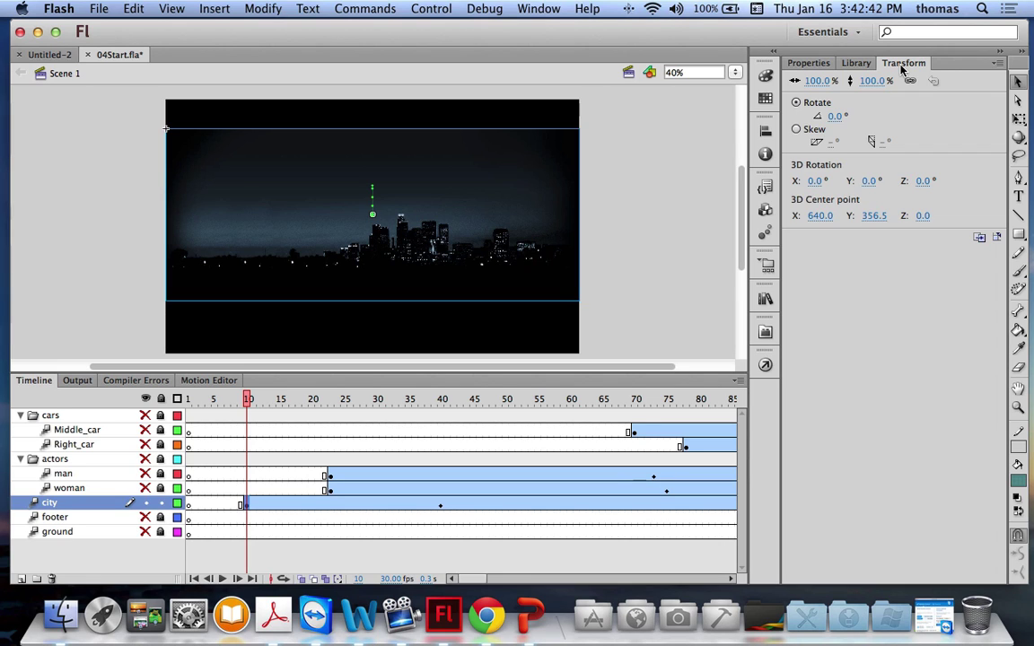
{"action": "key", "text": "super+shift+F9"}
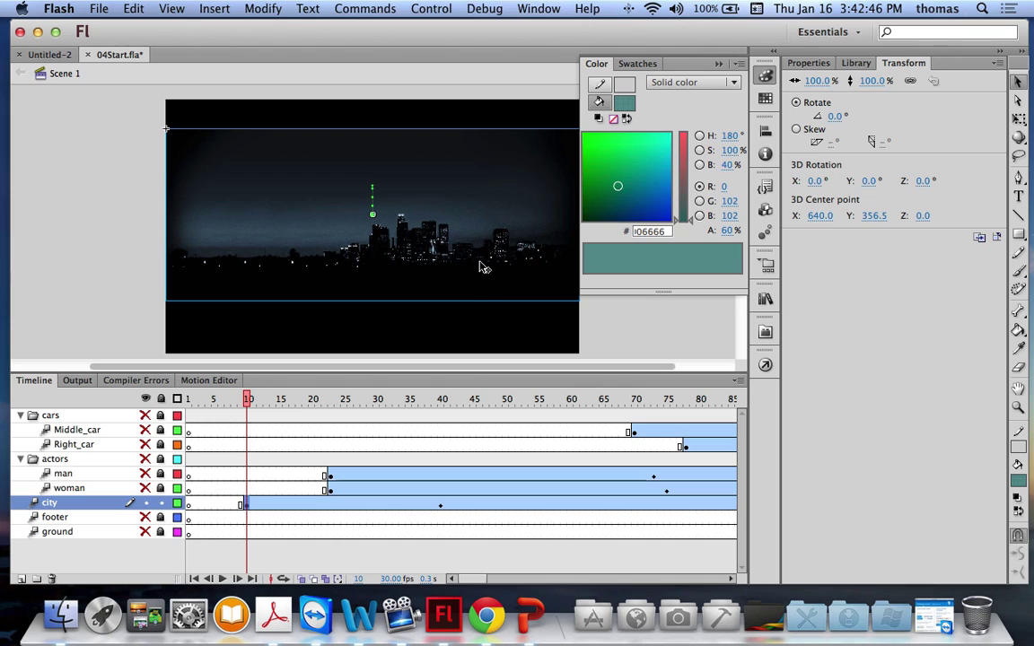
{"action": "left_click", "coordinate": [727, 231]}
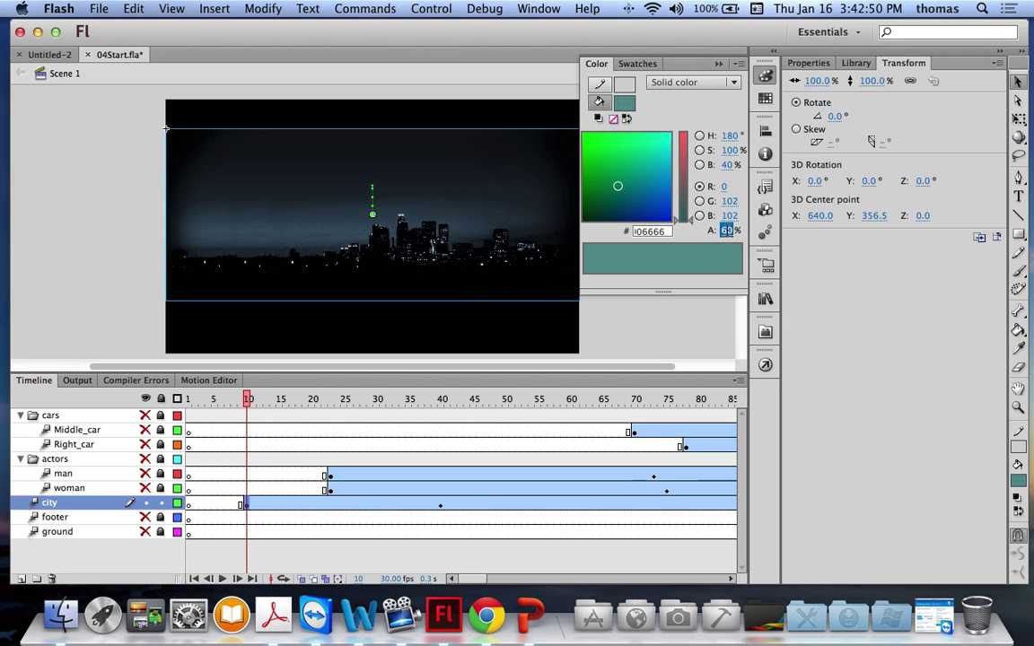
{"action": "type", "text": "0"}
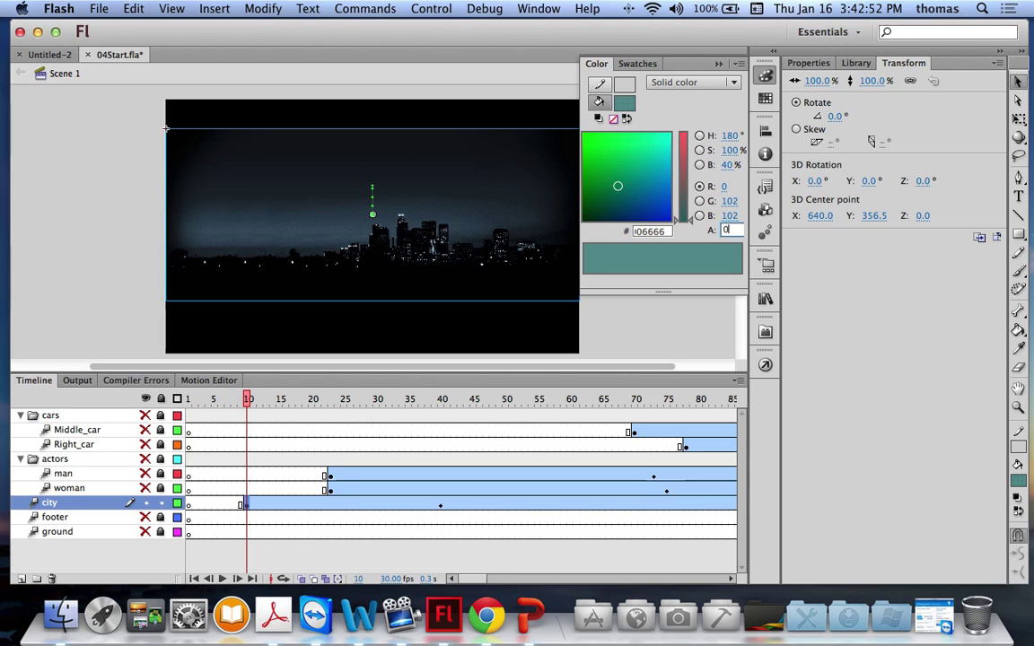
{"action": "key", "text": "Return"}
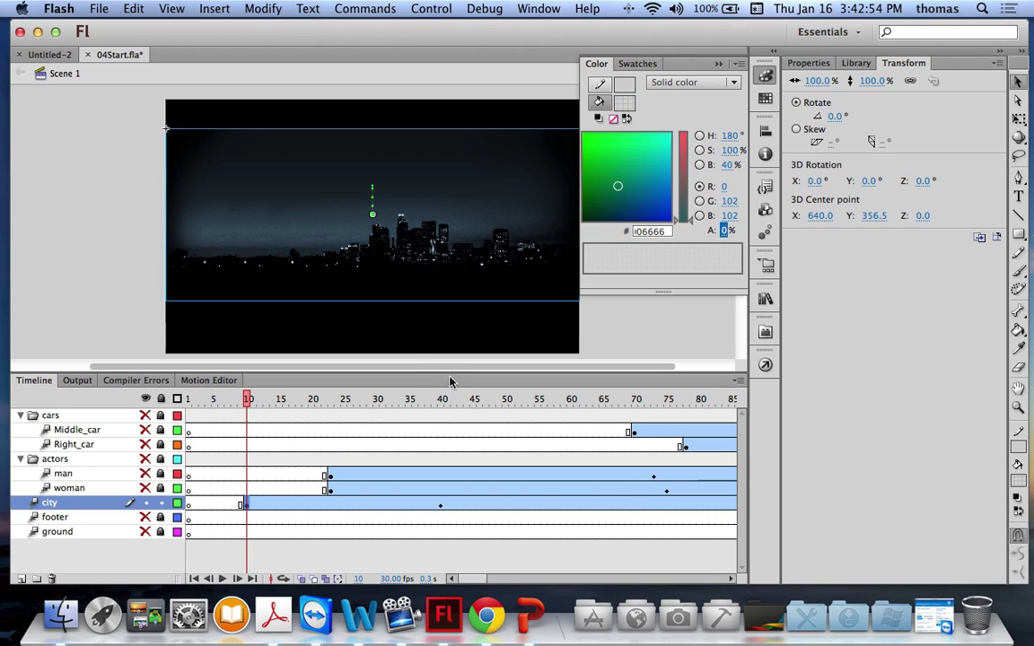
Step back through the presentation slides, and nudge the cityscape at frame 10 left by 30 px to align with the stage edge.
{"action": "left_click", "coordinate": [342, 257]}
{"action": "left_click", "coordinate": [397, 270]}
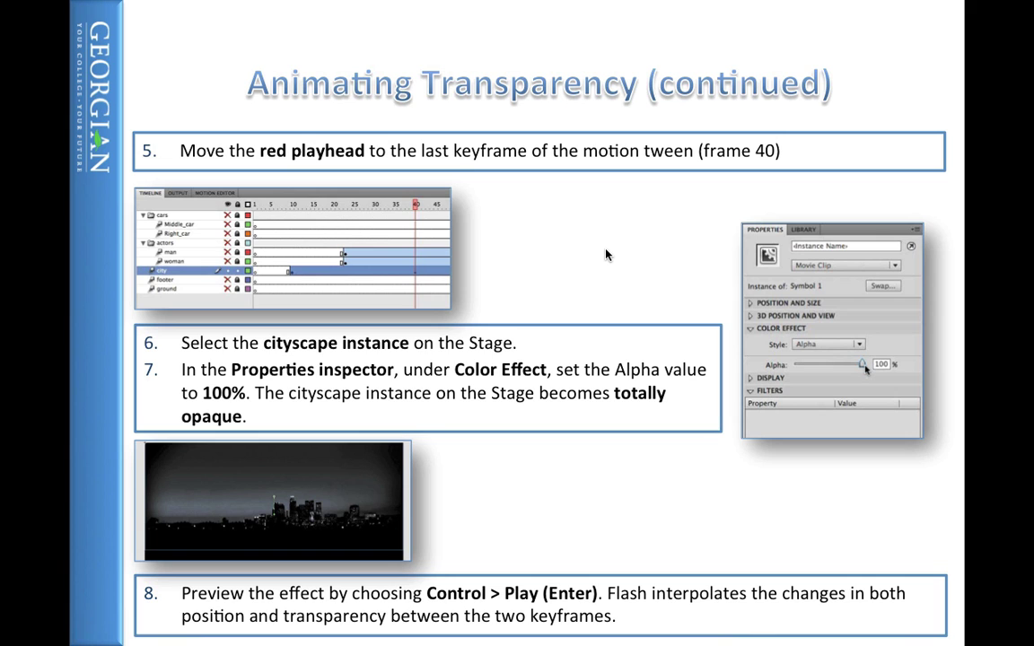
{"action": "key", "text": "Left"}
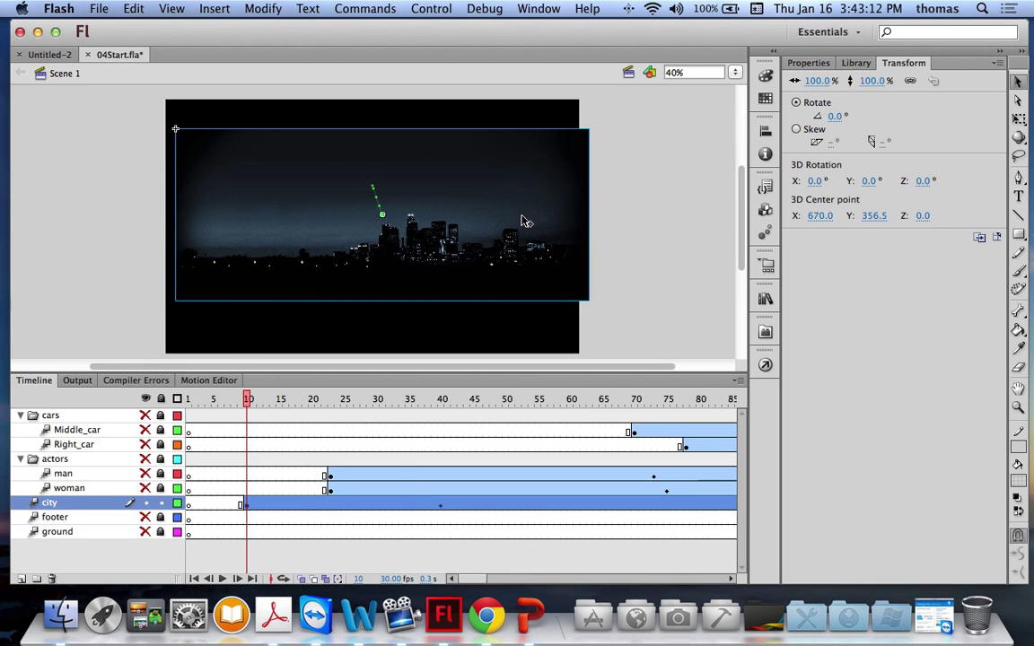
{"action": "key", "text": "shift+Left"}
{"action": "key", "text": "shift+Left"}
{"action": "key", "text": "shift+Left"}
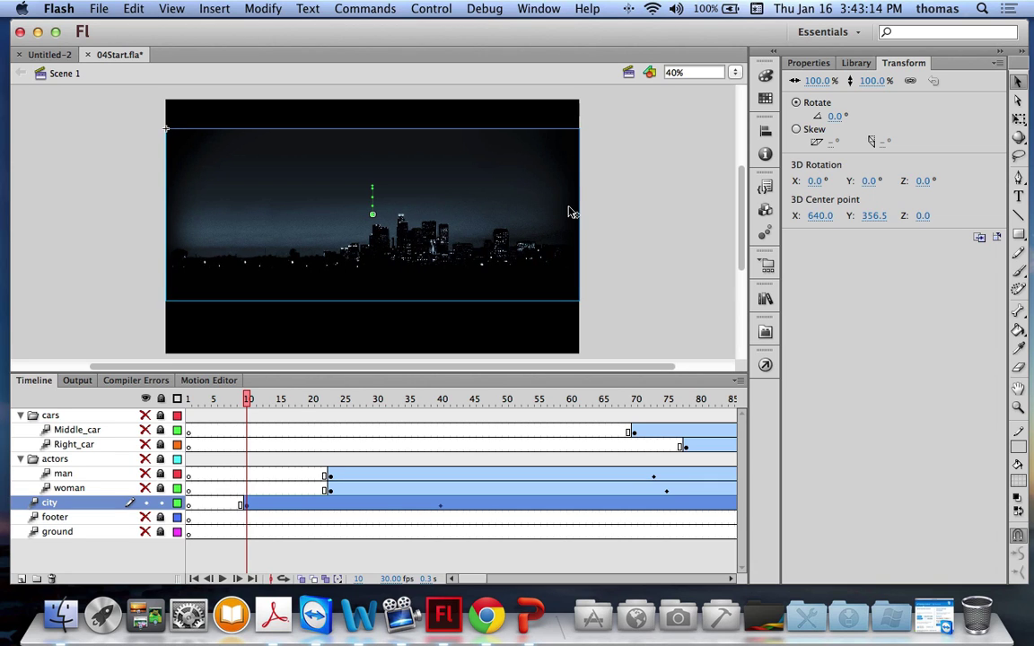
Apply an Alpha color effect of 0% to the cityscape instance at frame 10, then deselect it.
{"action": "key", "text": "super+shift+a"}
{"action": "left_click", "coordinate": [504, 200]}
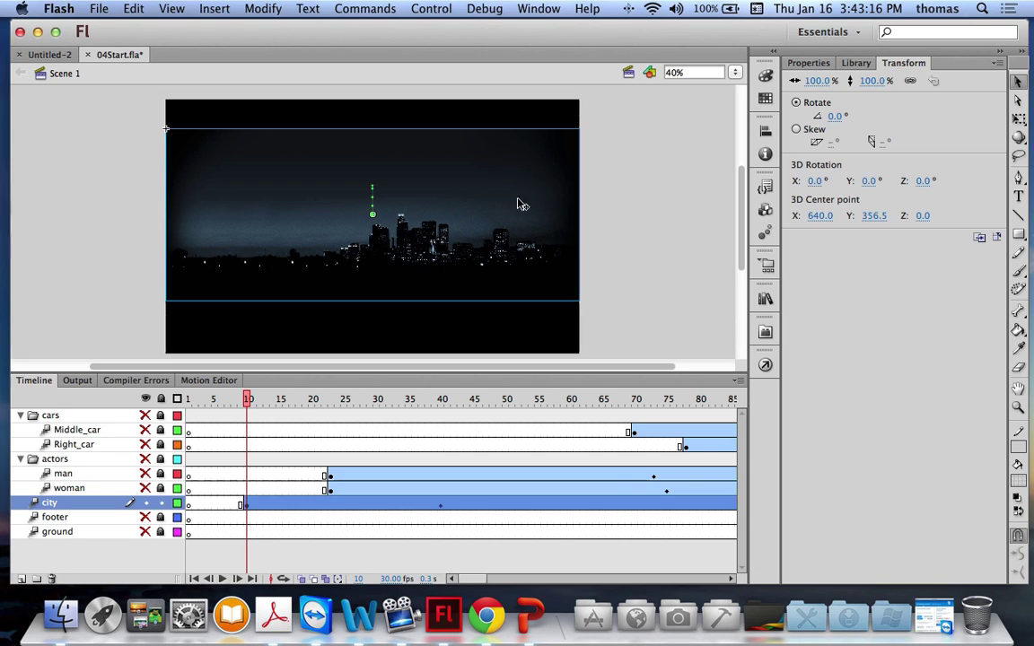
{"action": "left_click", "coordinate": [808, 63]}
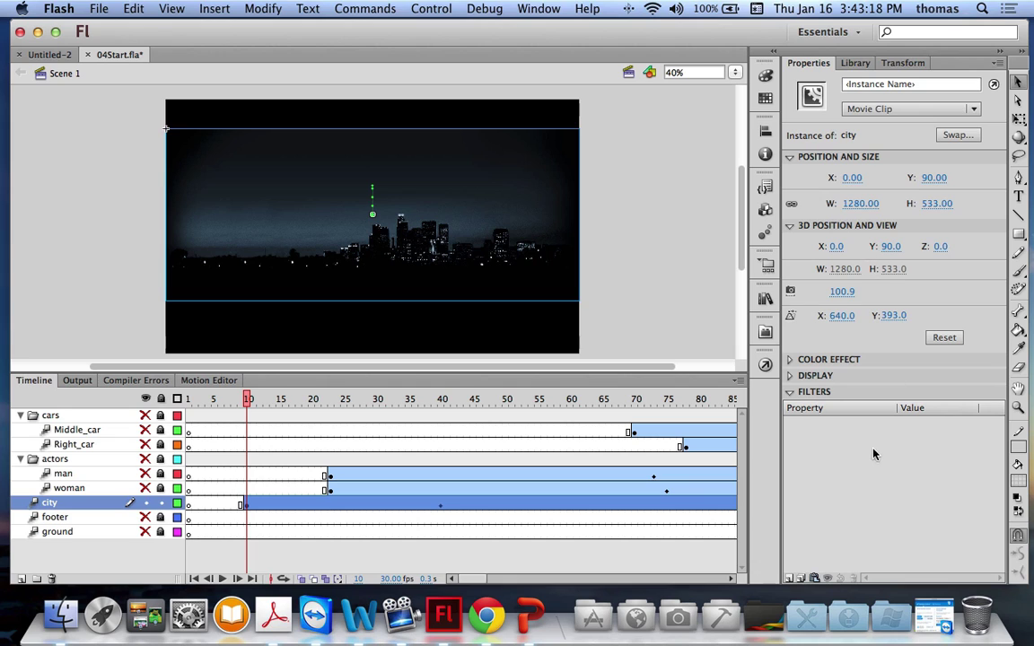
{"action": "left_click", "coordinate": [791, 360]}
{"action": "left_click", "coordinate": [887, 380]}
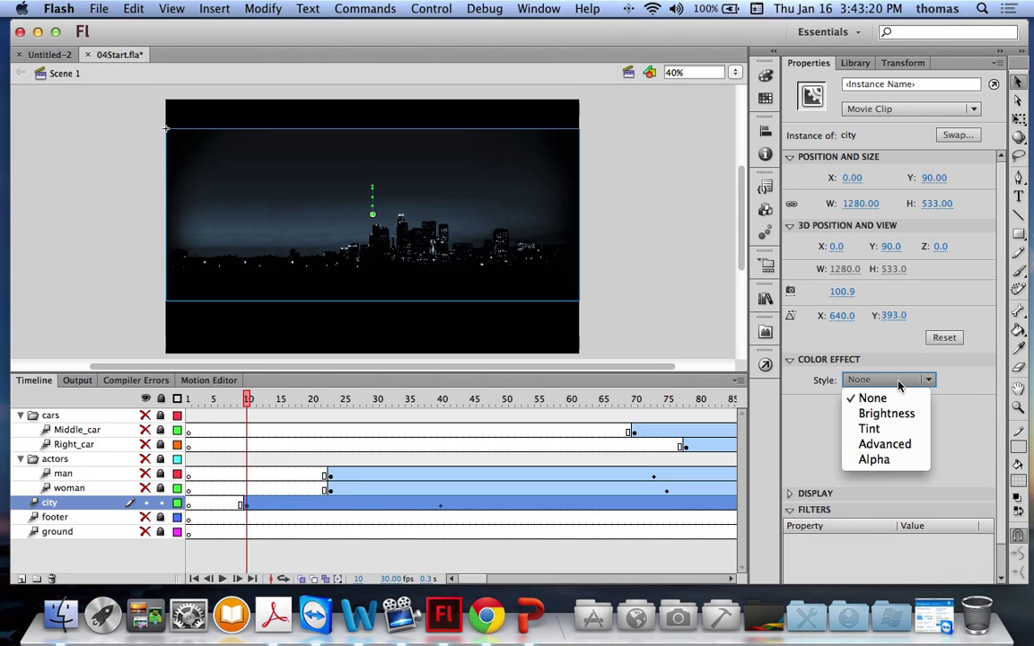
{"action": "left_click", "coordinate": [875, 459]}
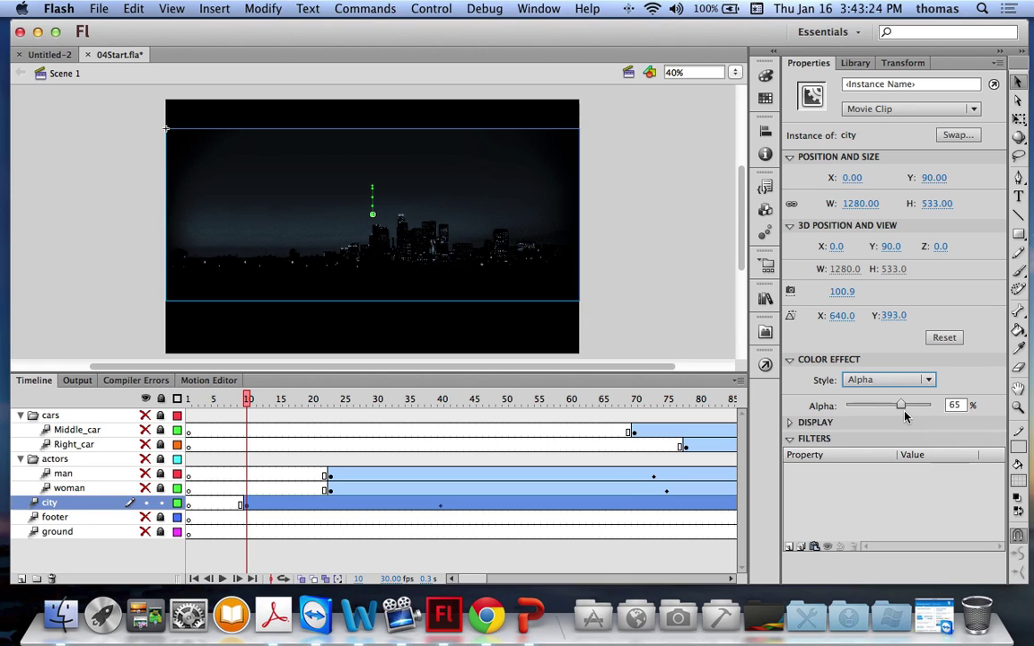
{"action": "left_click_drag", "start_coordinate": [902, 410], "coordinate": [812, 407]}
{"action": "left_click", "coordinate": [655, 284]}
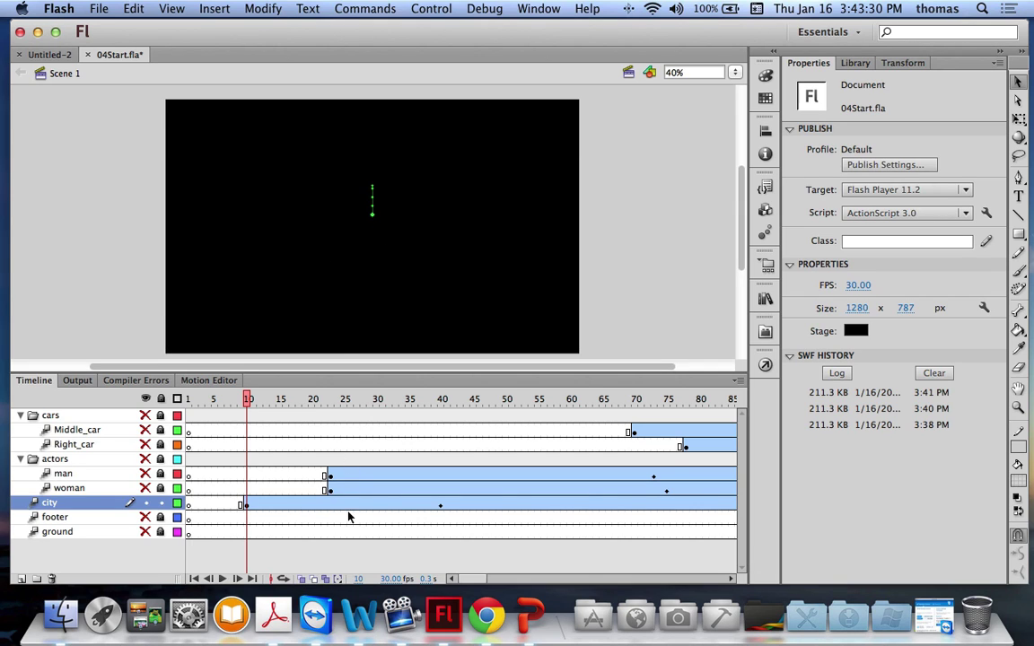
Set the cityscape instance's Alpha color effect to 100% at the city tween's frame 40 keyframe.
{"action": "left_click", "coordinate": [441, 504]}
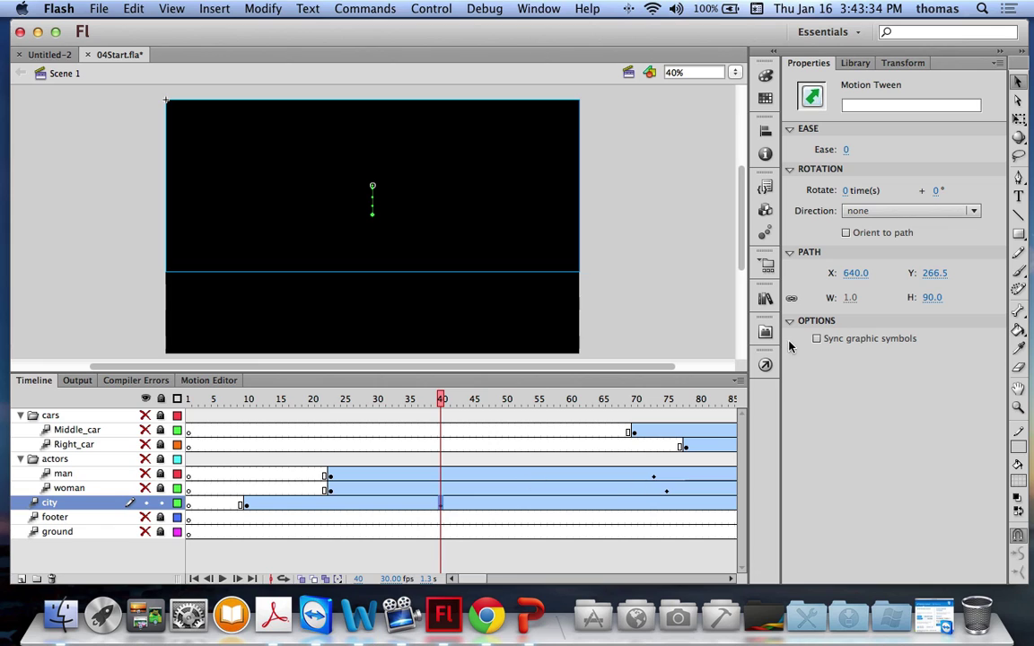
{"action": "left_click", "coordinate": [485, 248]}
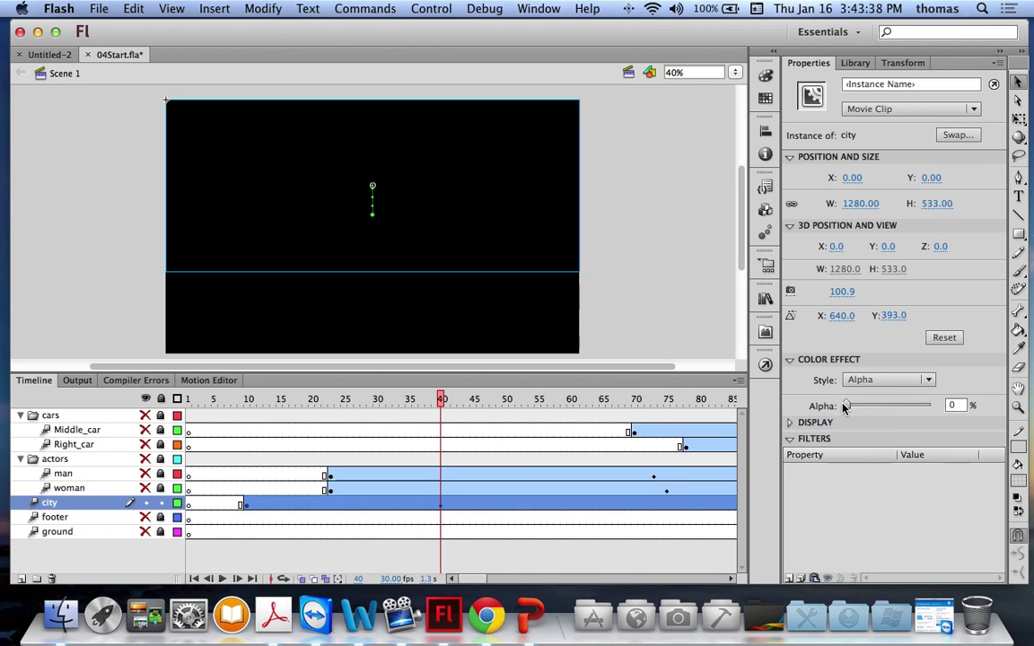
{"action": "left_click_drag", "start_coordinate": [844, 408], "coordinate": [929, 405]}
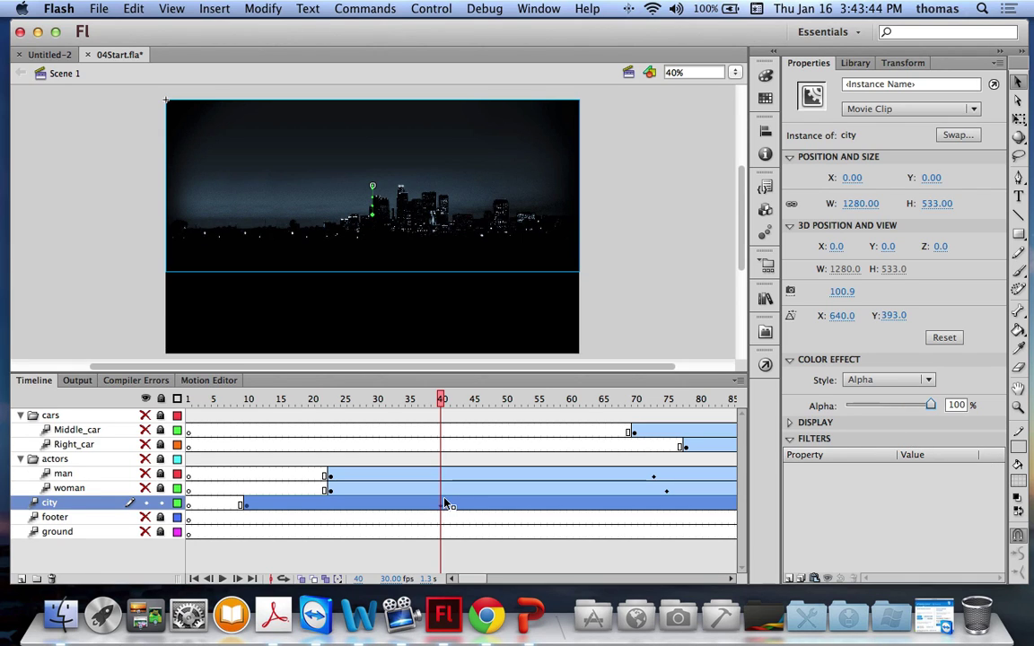
Test the movie to preview the cityscape's fade-in, and close the 04Start.swf preview.
{"action": "key", "text": "super+Return"}
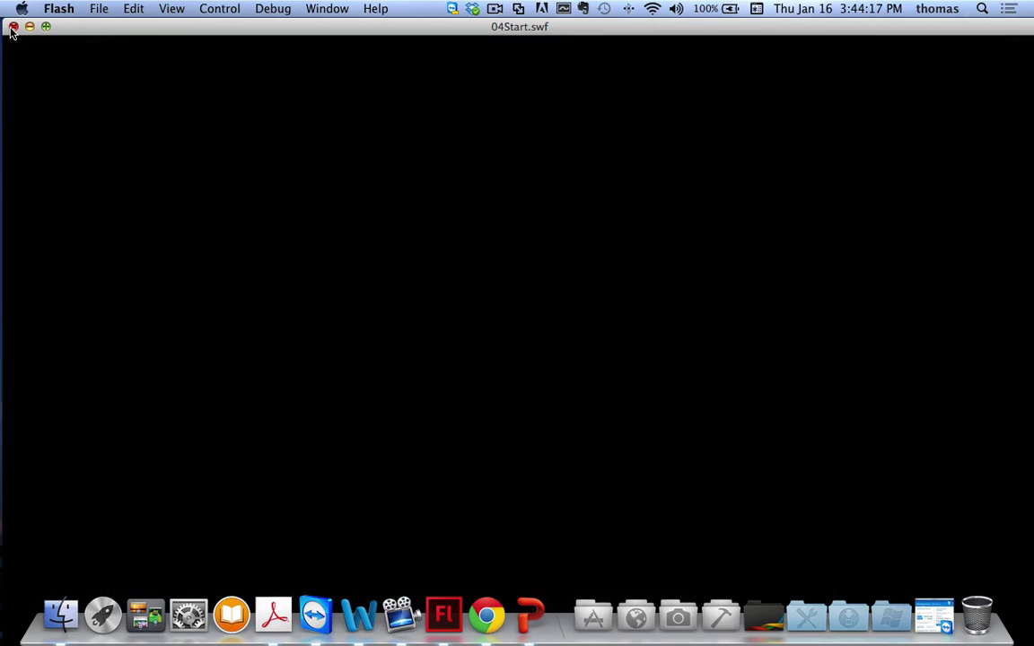
{"action": "left_click", "coordinate": [13, 28]}
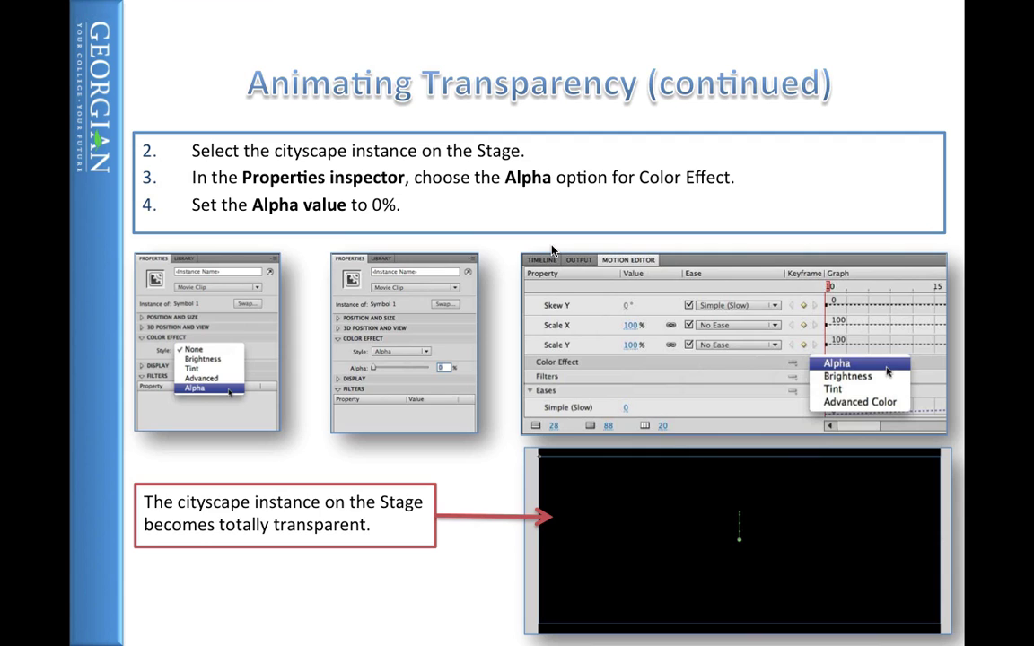
Advance the presentation past the transparency slides to the Animating Filters slide.
{"action": "key", "text": "Right"}
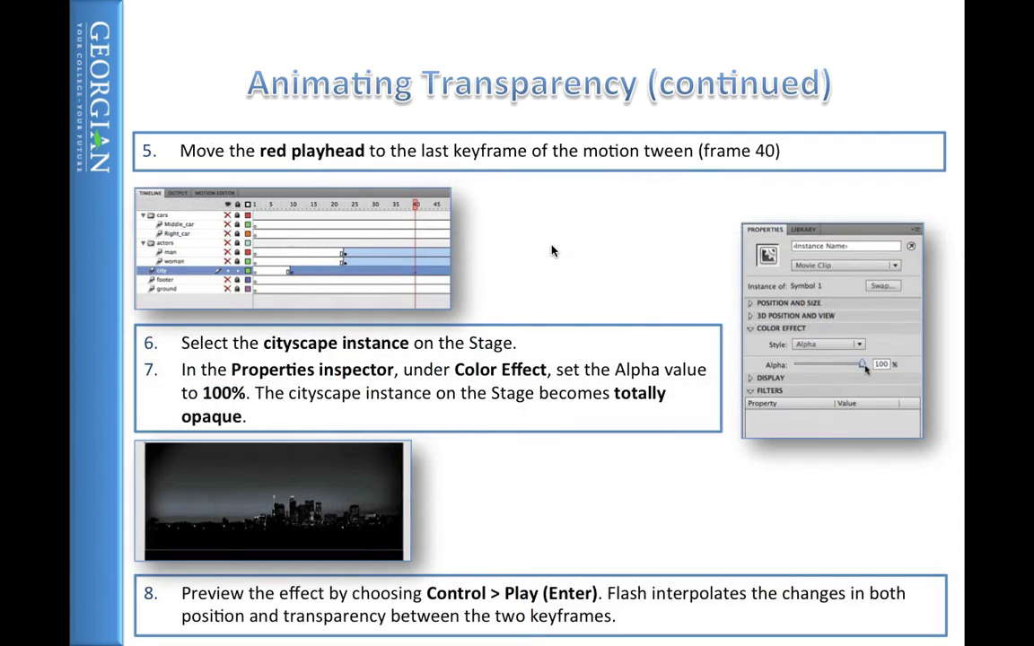
{"action": "key", "text": "Right"}
{"action": "key", "text": "Right"}
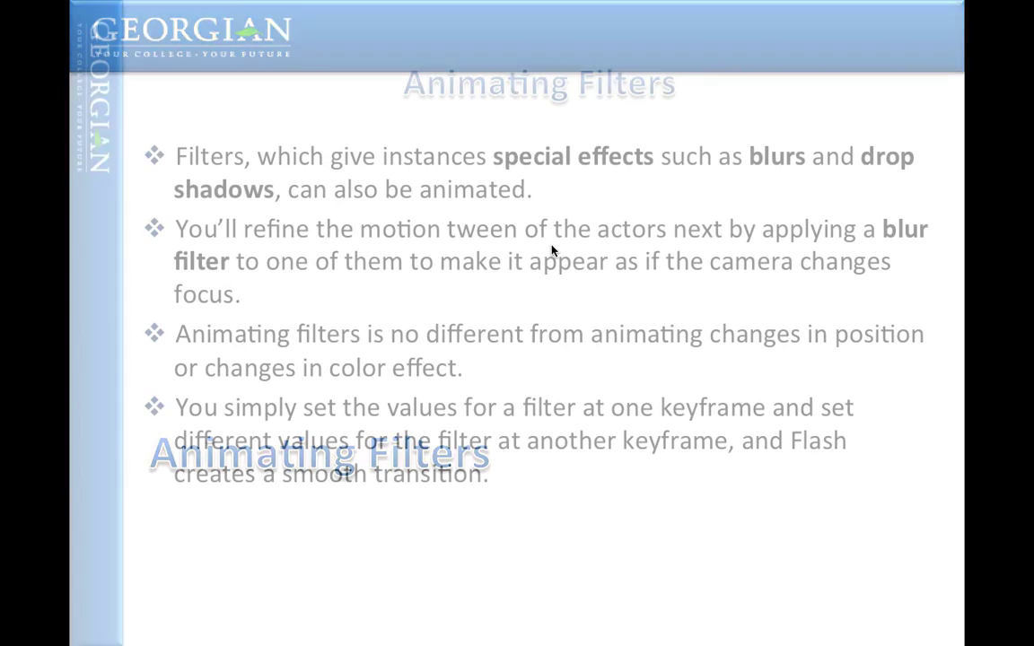
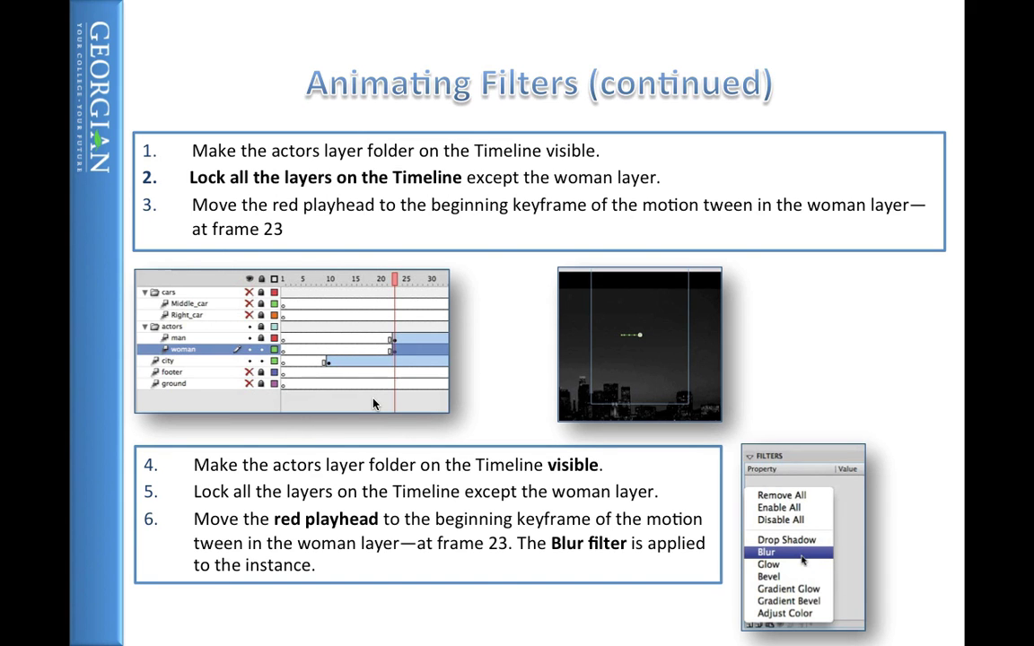
Switch from the slides to Flash, lock the man layer, and select the woman's instance on the Stage at frame 23.
{"action": "key", "text": "Right"}
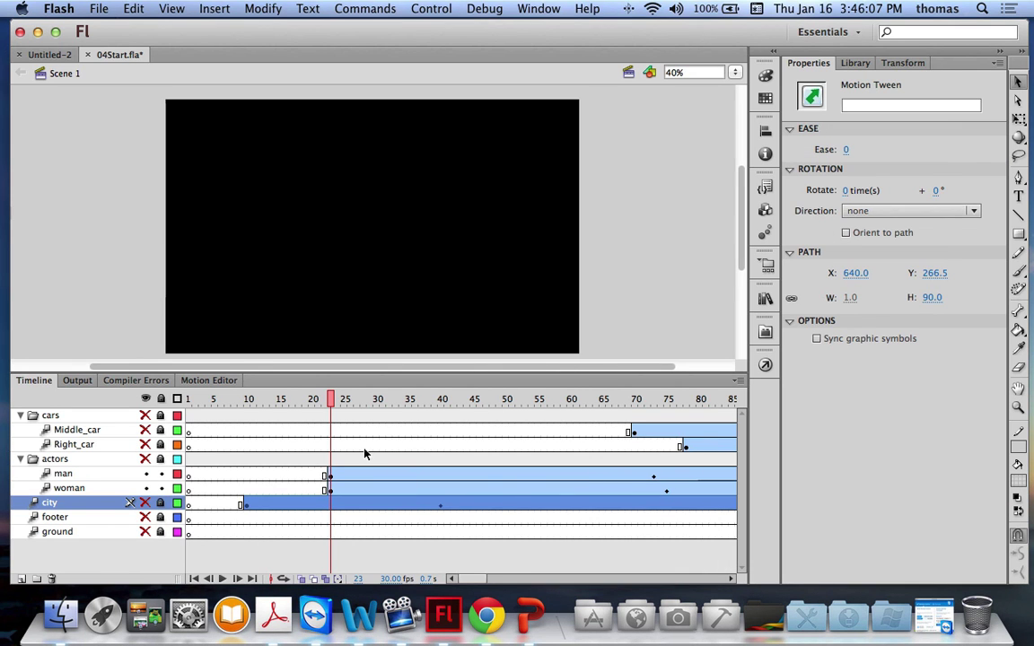
{"action": "left_click", "coordinate": [90, 489]}
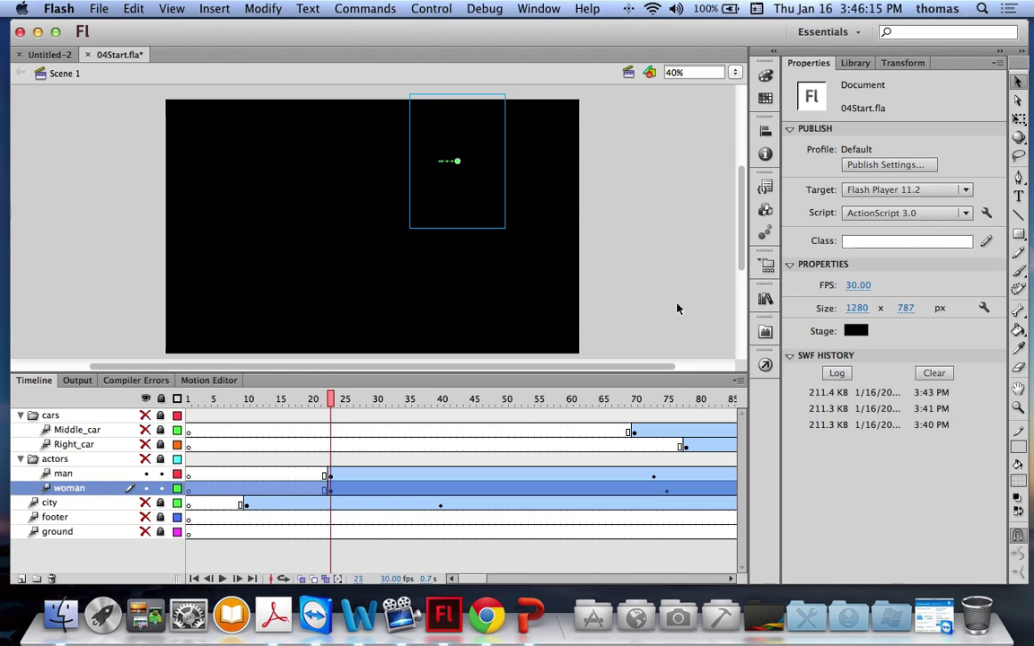
{"action": "left_click", "coordinate": [480, 201]}
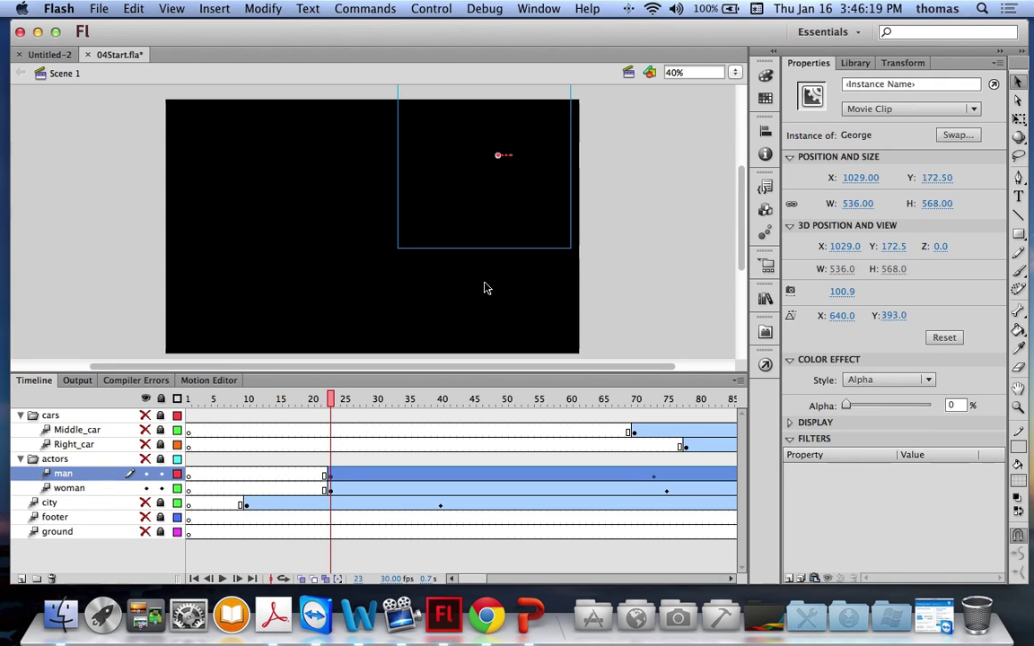
{"action": "left_click", "coordinate": [106, 487]}
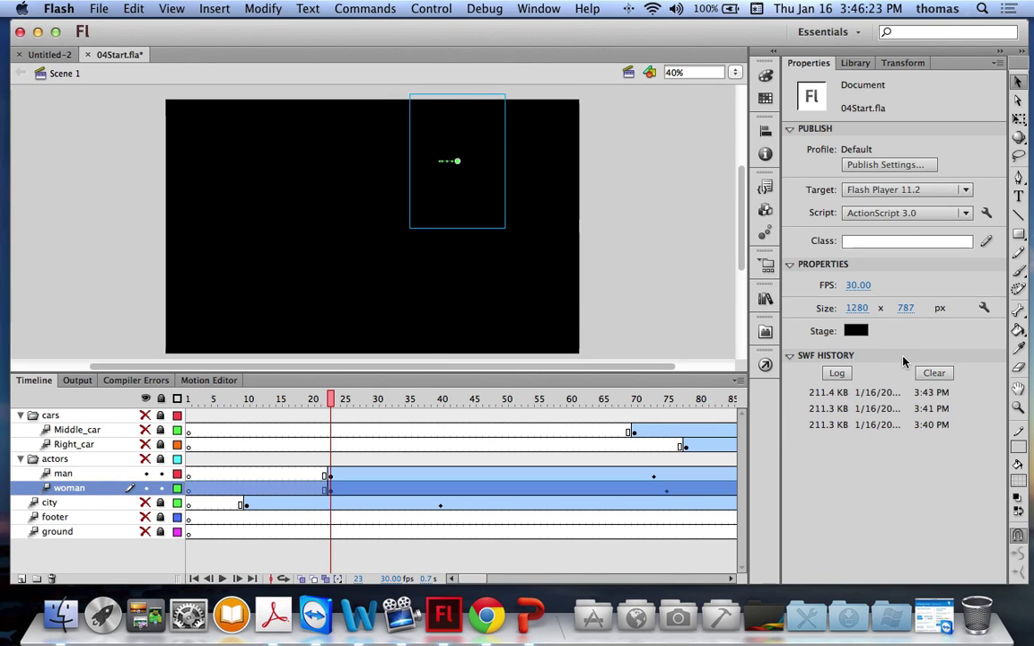
{"action": "left_click", "coordinate": [454, 133]}
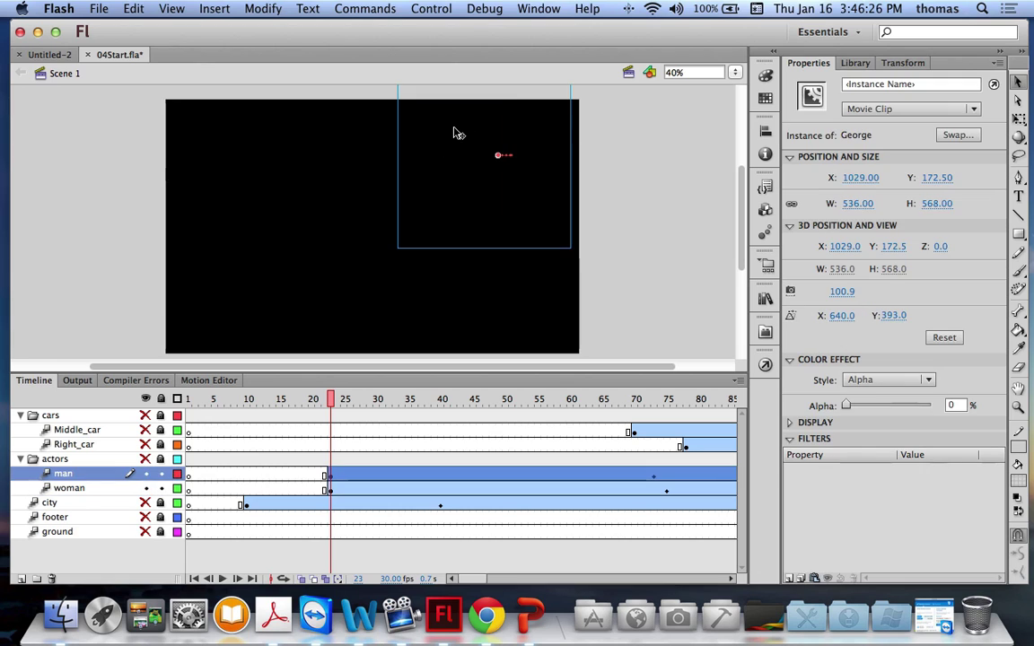
{"action": "left_click", "coordinate": [151, 474]}
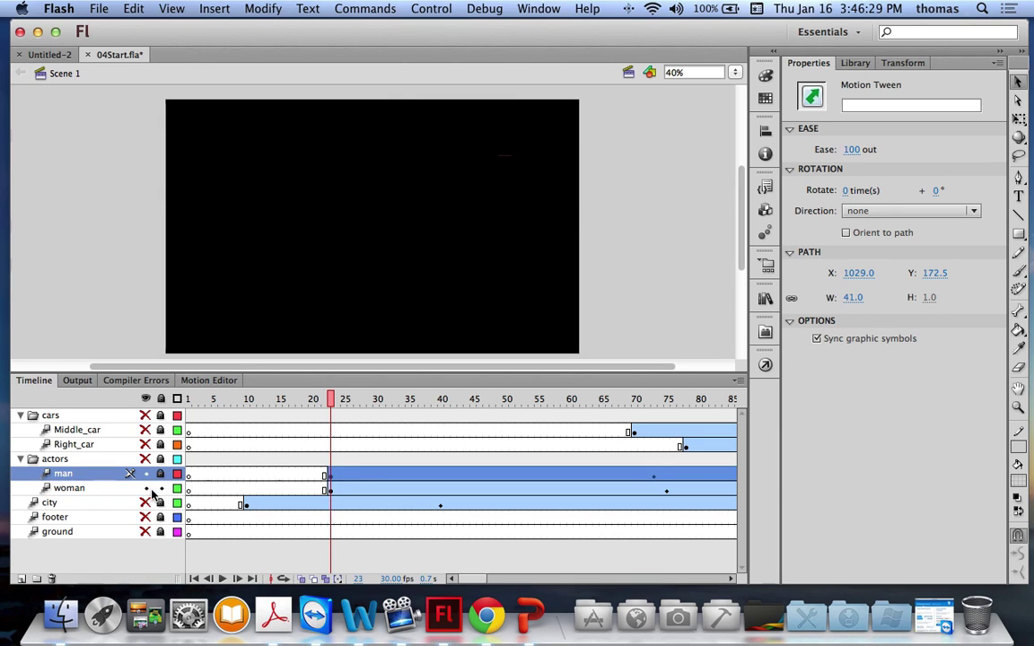
{"action": "left_click", "coordinate": [98, 493]}
{"action": "left_click", "coordinate": [473, 140]}
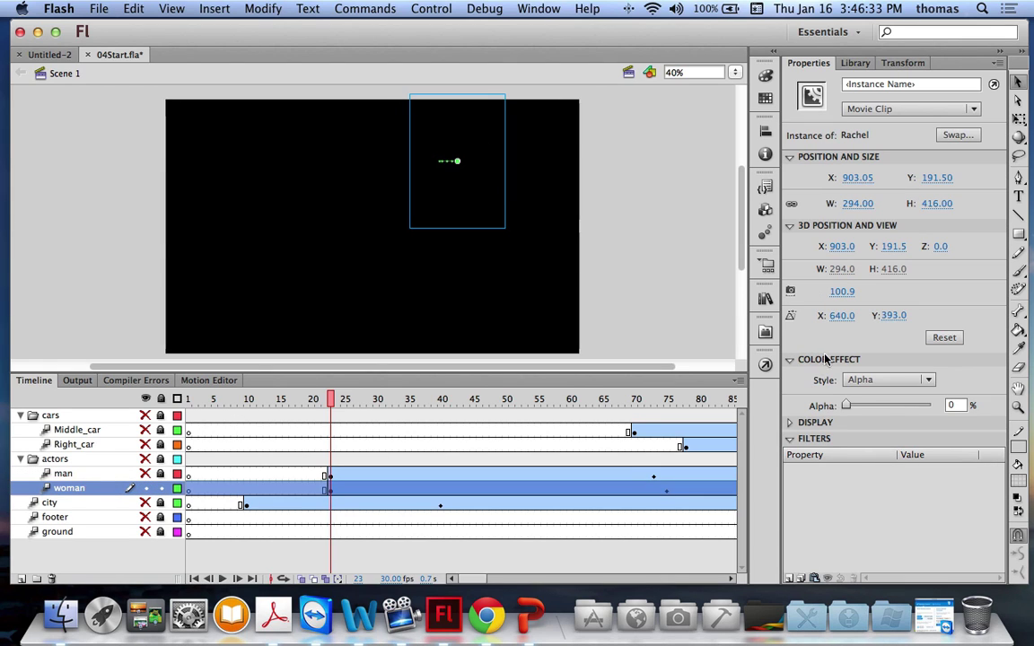
Add a Blur filter to the woman's instance at frame 23.
{"action": "left_click", "coordinate": [791, 439]}
{"action": "left_click", "coordinate": [791, 439]}
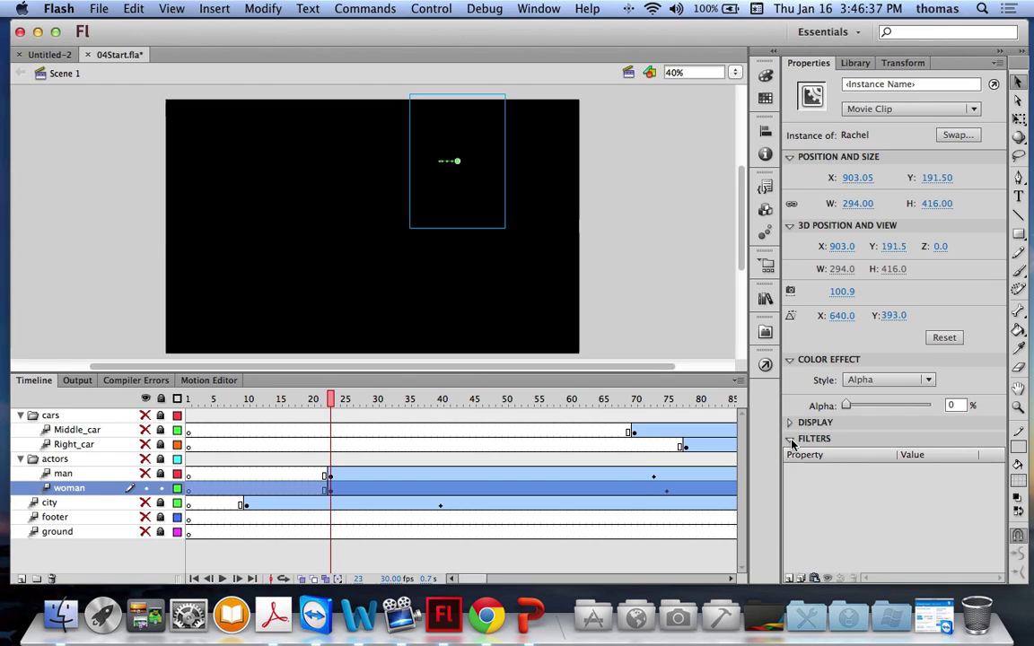
{"action": "left_click", "coordinate": [789, 578]}
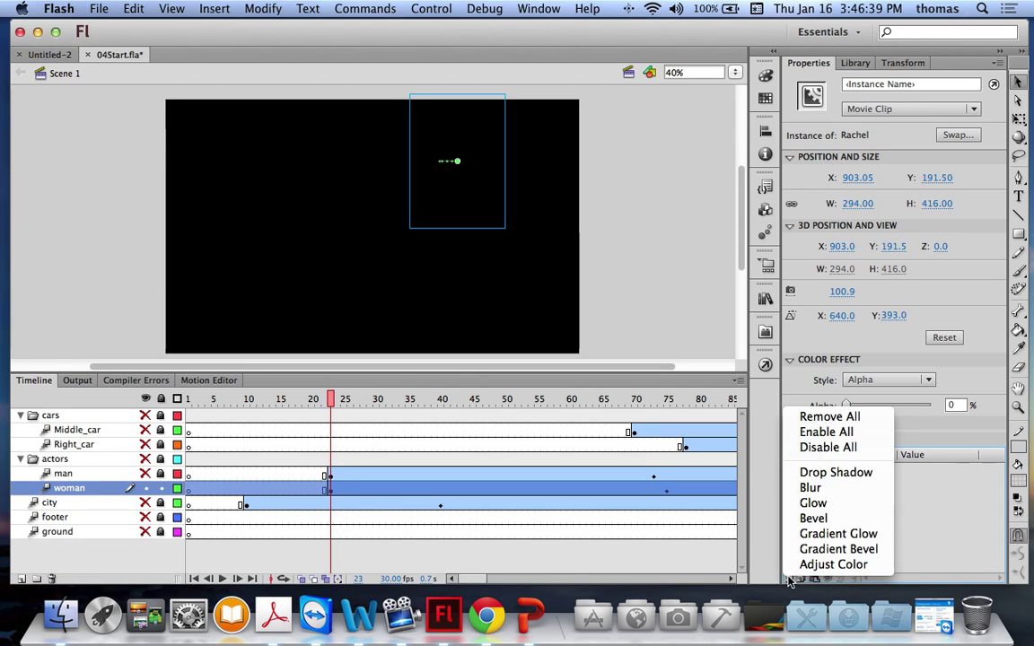
{"action": "left_click", "coordinate": [829, 489]}
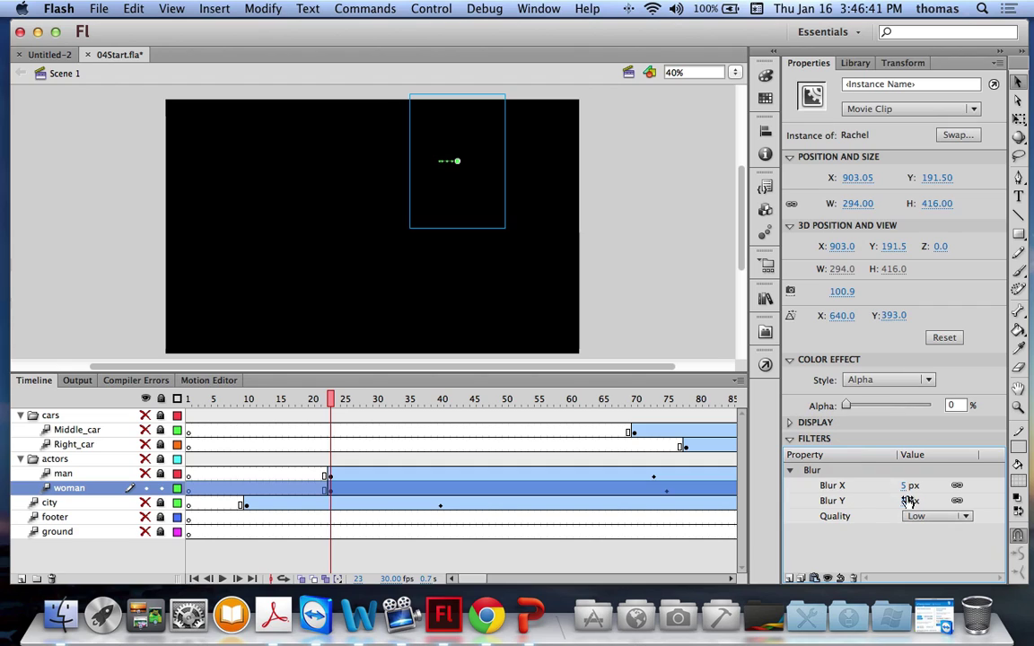
Set the woman's Blur filter to 20 px in both X and Y, keeping the two values linked.
{"action": "left_click", "coordinate": [906, 486]}
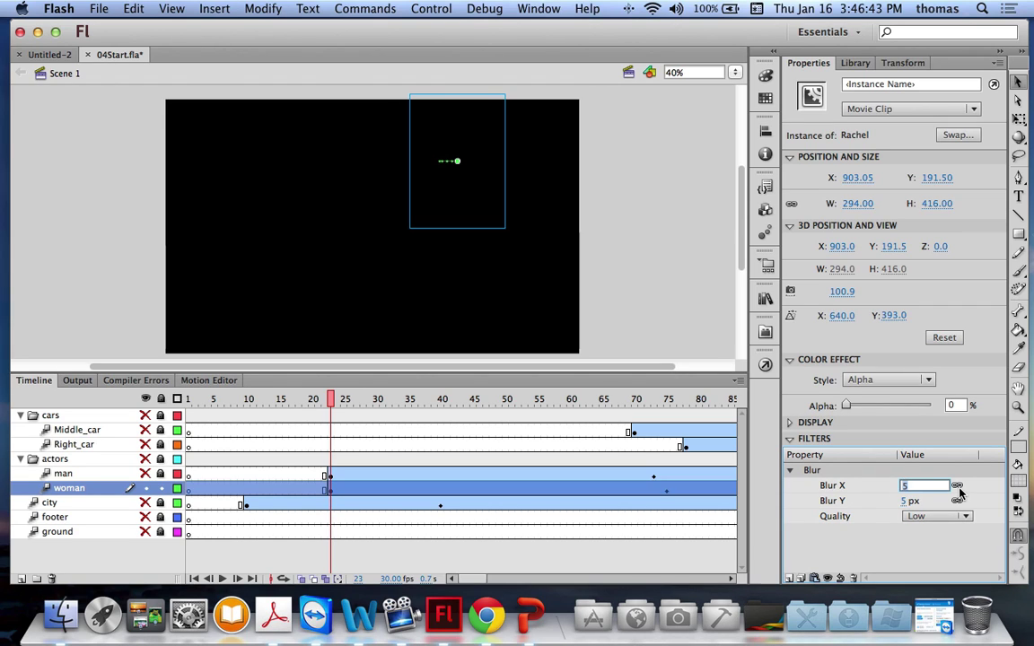
{"action": "key", "text": "Return"}
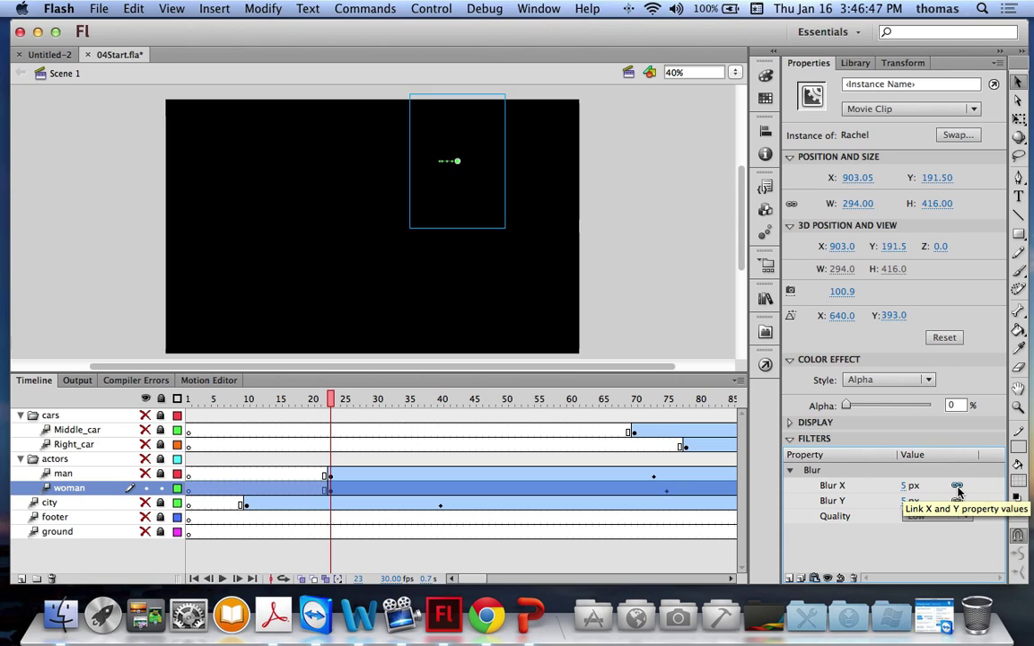
{"action": "left_click", "coordinate": [957, 487]}
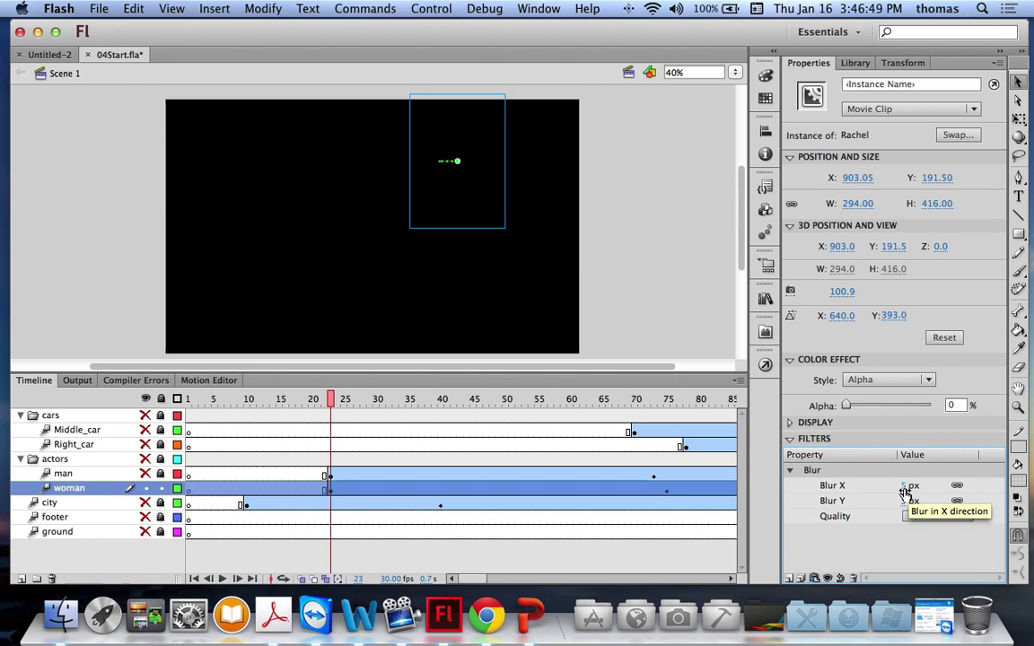
{"action": "left_click", "coordinate": [907, 487]}
{"action": "type", "text": "15"}
{"action": "key", "text": "Return"}
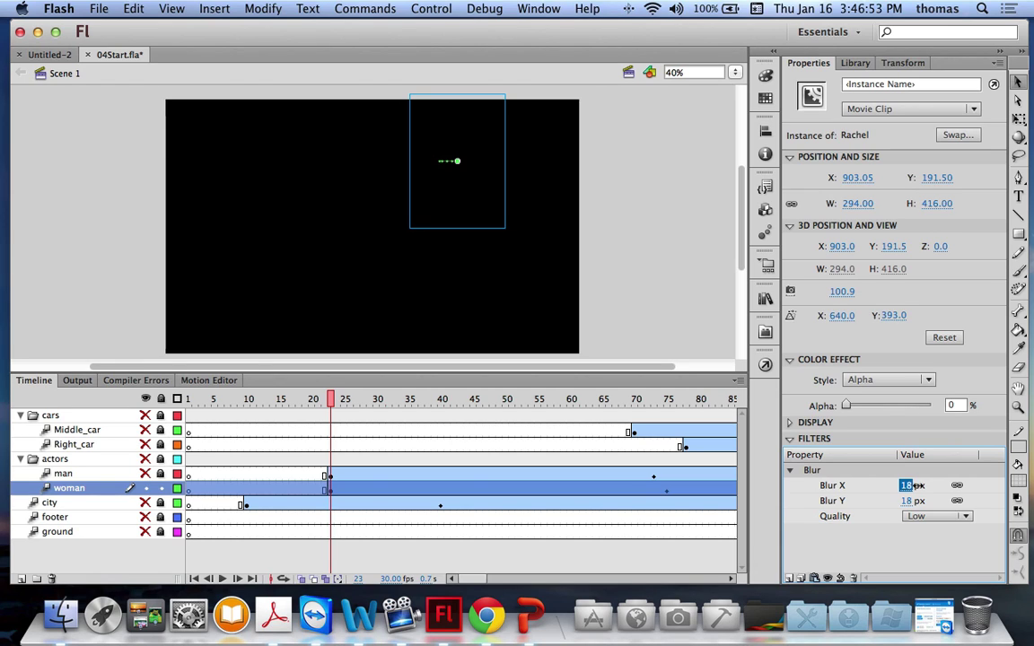
{"action": "left_click_drag", "start_coordinate": [914, 485], "coordinate": [947, 486]}
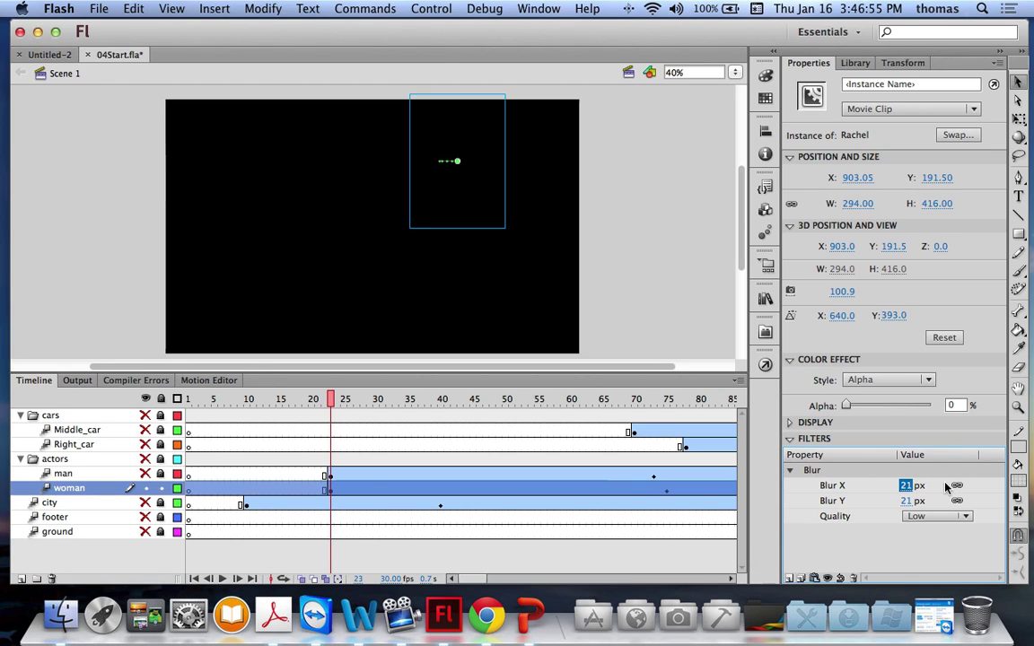
{"action": "type", "text": "18"}
{"action": "key", "text": "Return"}
{"action": "type", "text": "20"}
{"action": "key", "text": "Return"}
Test the movie to preview the woman's blur, and close the 04Start.swf preview.
{"action": "key", "text": "super+Return"}
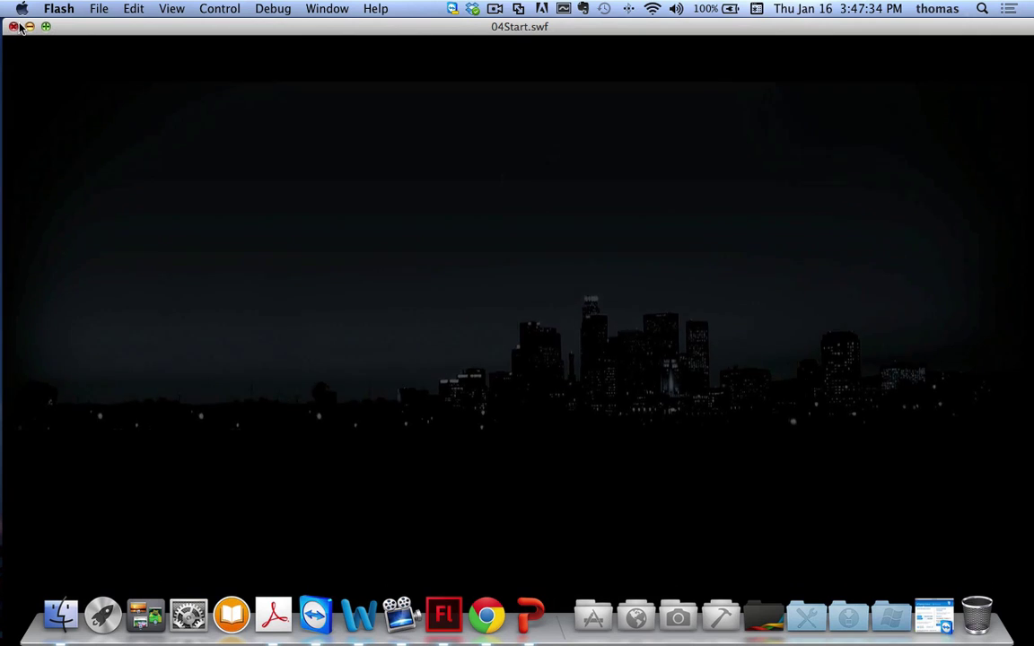
{"action": "left_click", "coordinate": [15, 27]}
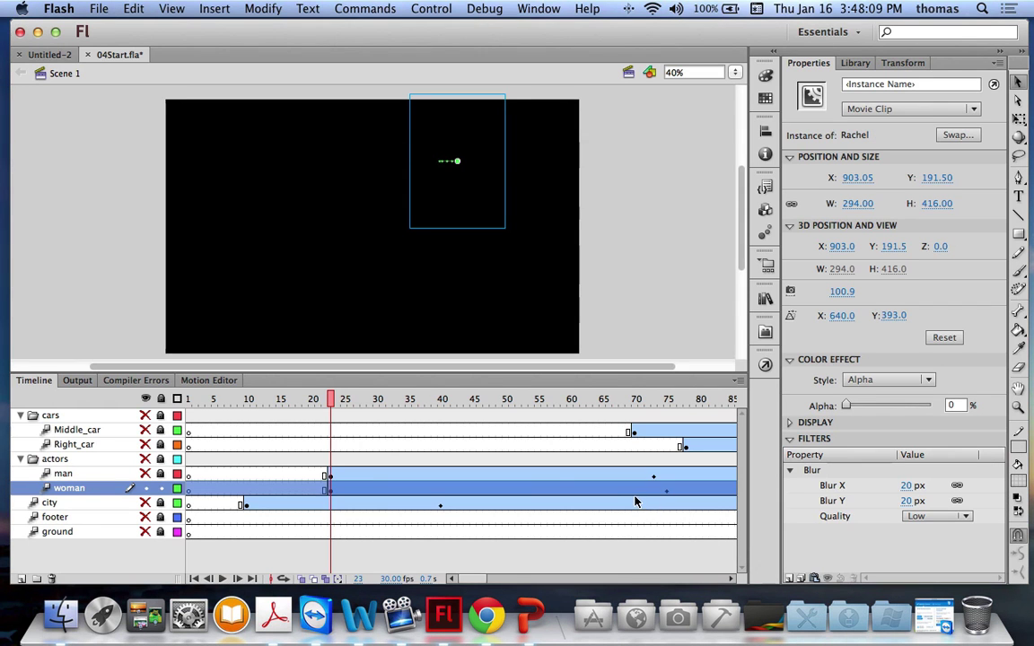
Insert a Filter keyframe at frame 140 of the woman layer's motion tween.
{"action": "left_click_drag", "start_coordinate": [330, 398], "coordinate": [507, 400]}
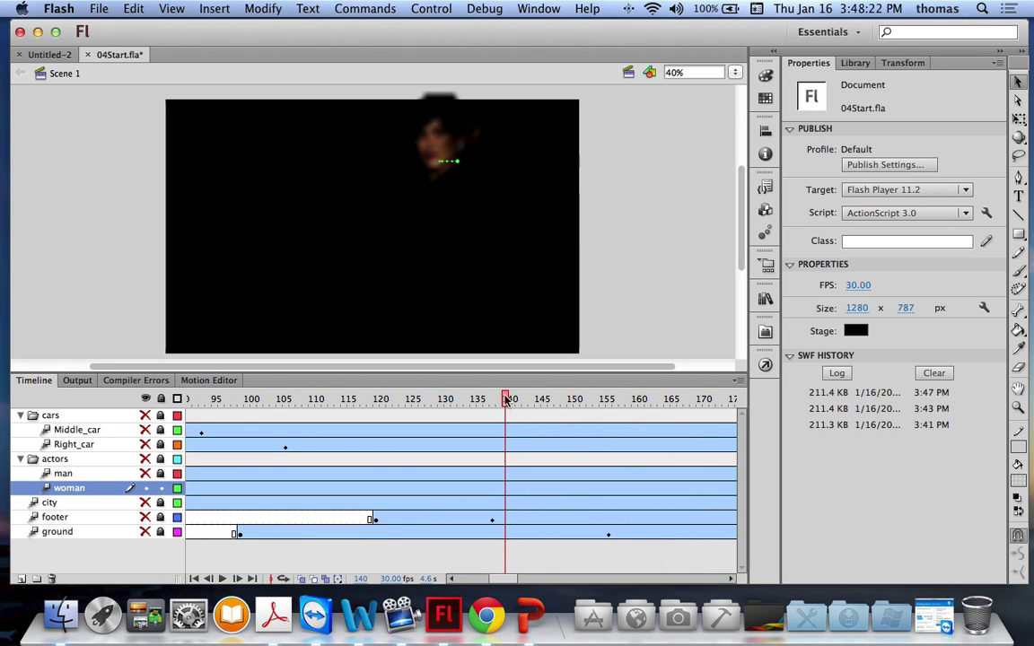
{"action": "left_click", "coordinate": [507, 494]}
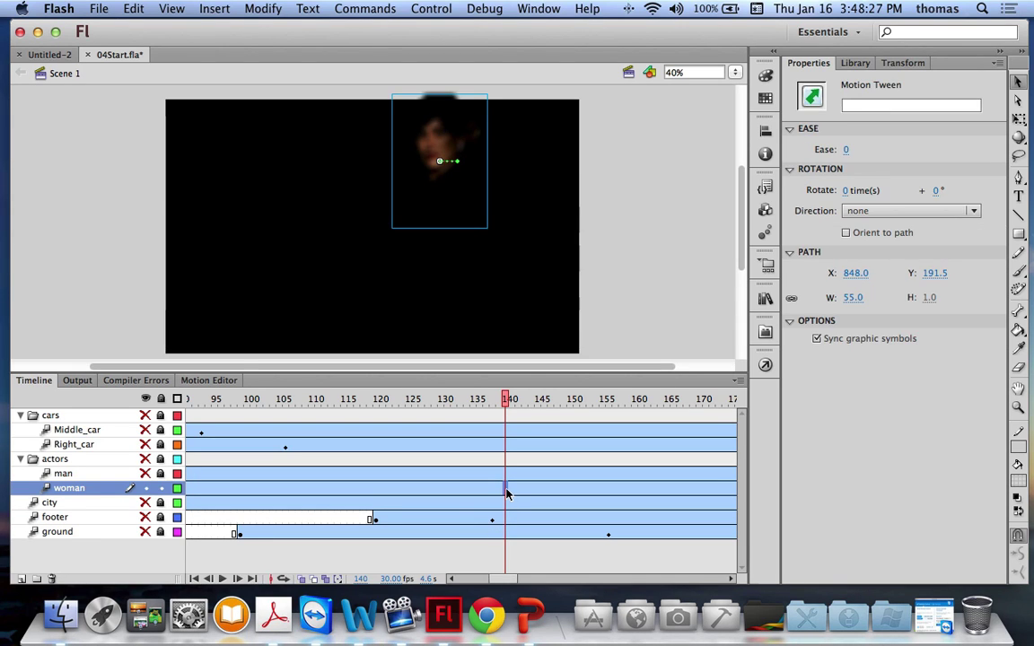
{"action": "right_click", "coordinate": [507, 494]}
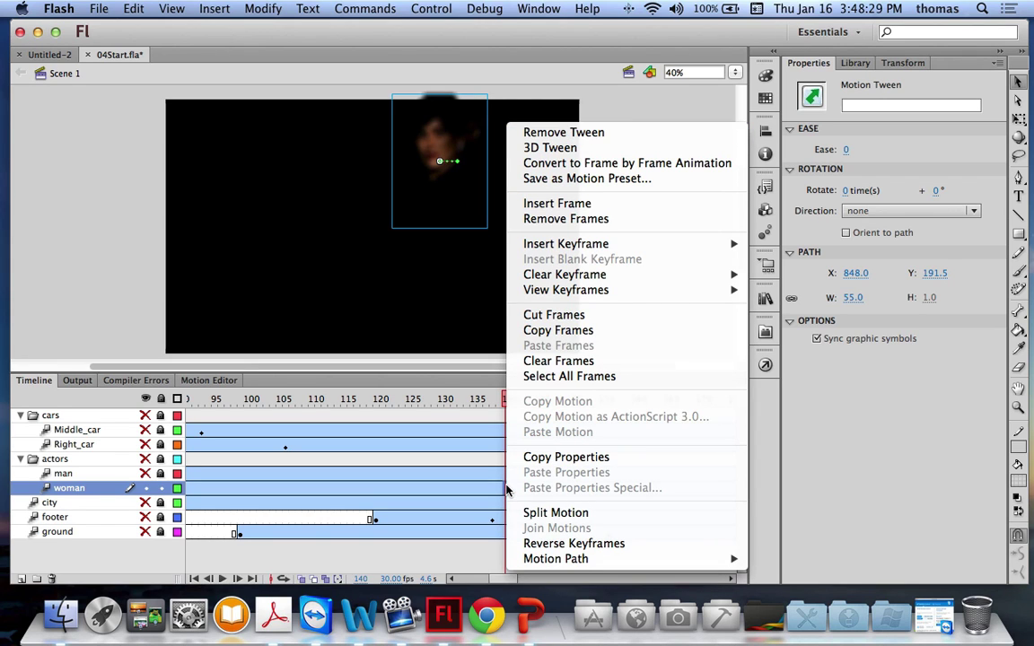
{"action": "mouse_move", "coordinate": [566, 249]}
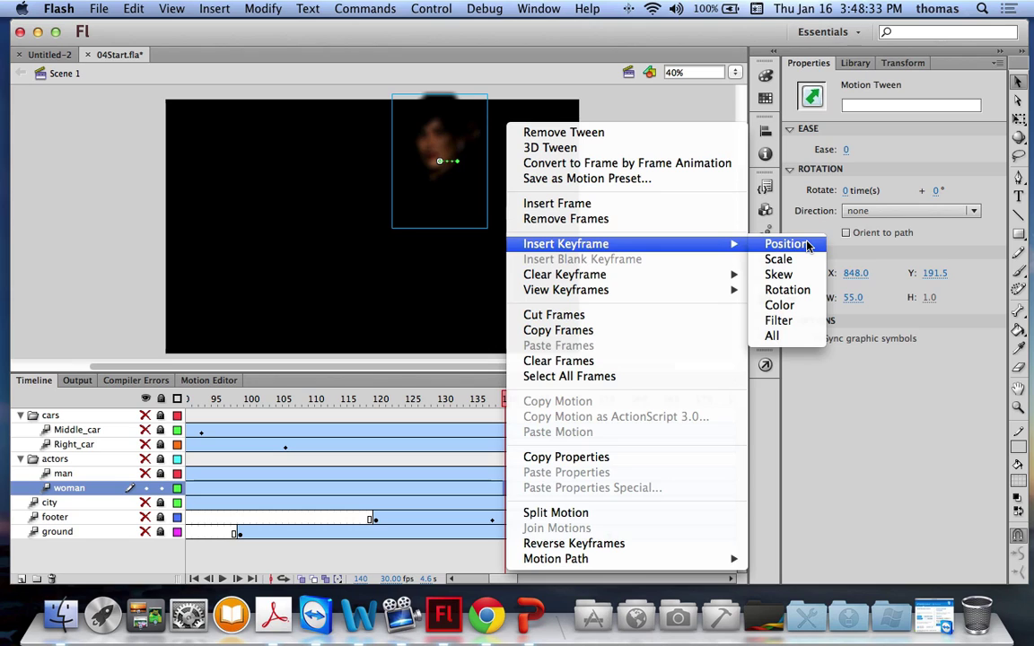
{"action": "left_click", "coordinate": [789, 323]}
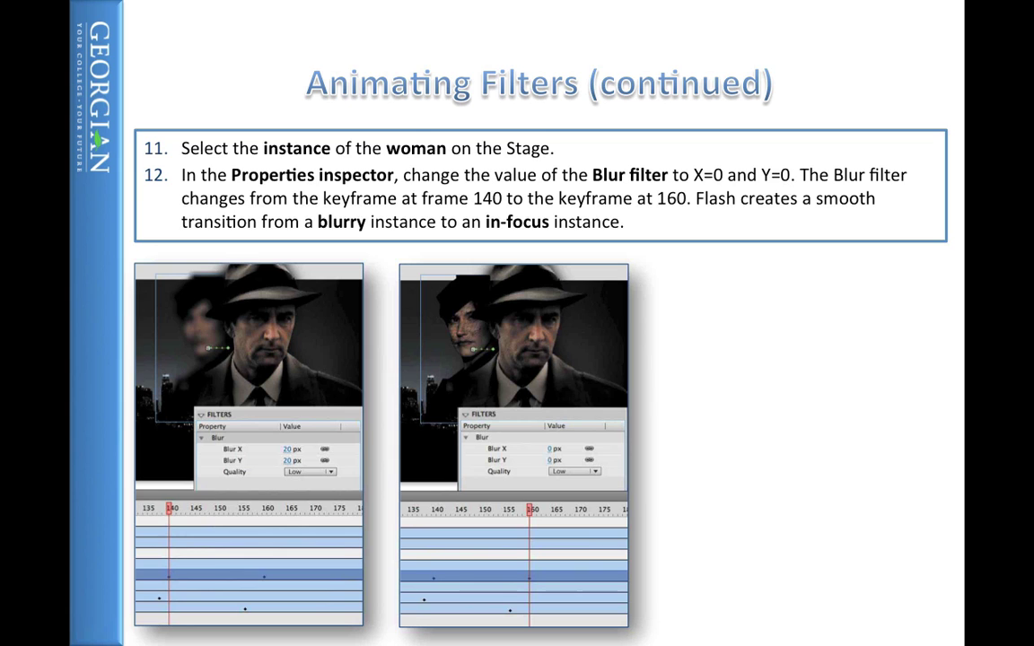
Return from the slides to Flash and insert a Filter keyframe at frame 160 of the woman layer's tween.
{"action": "key", "text": "Escape"}
{"action": "key", "text": "super+Tab"}
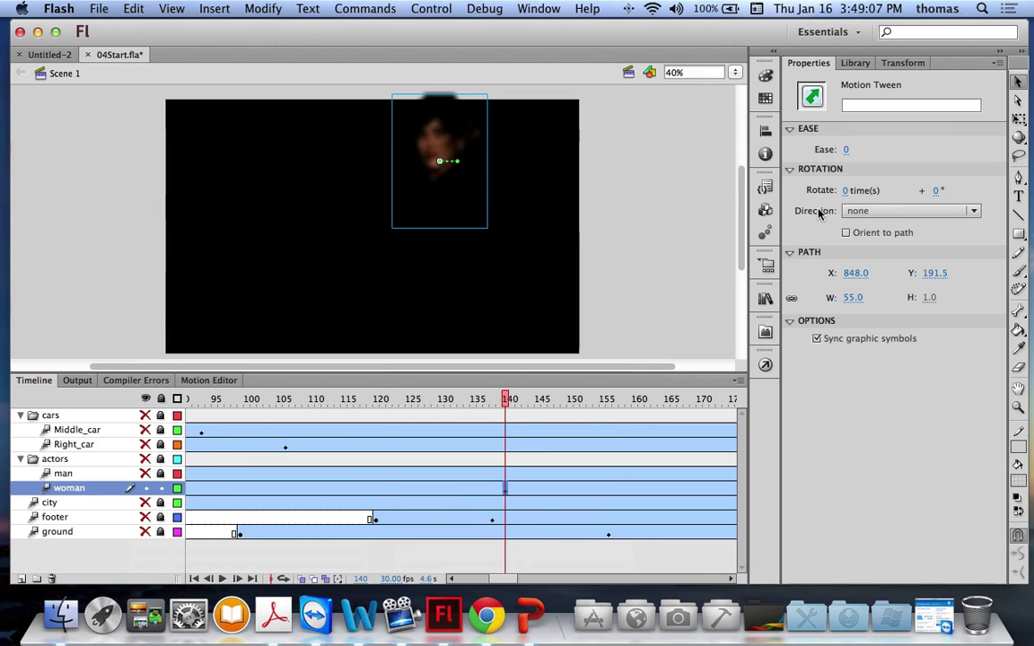
{"action": "left_click_drag", "start_coordinate": [507, 400], "coordinate": [635, 405]}
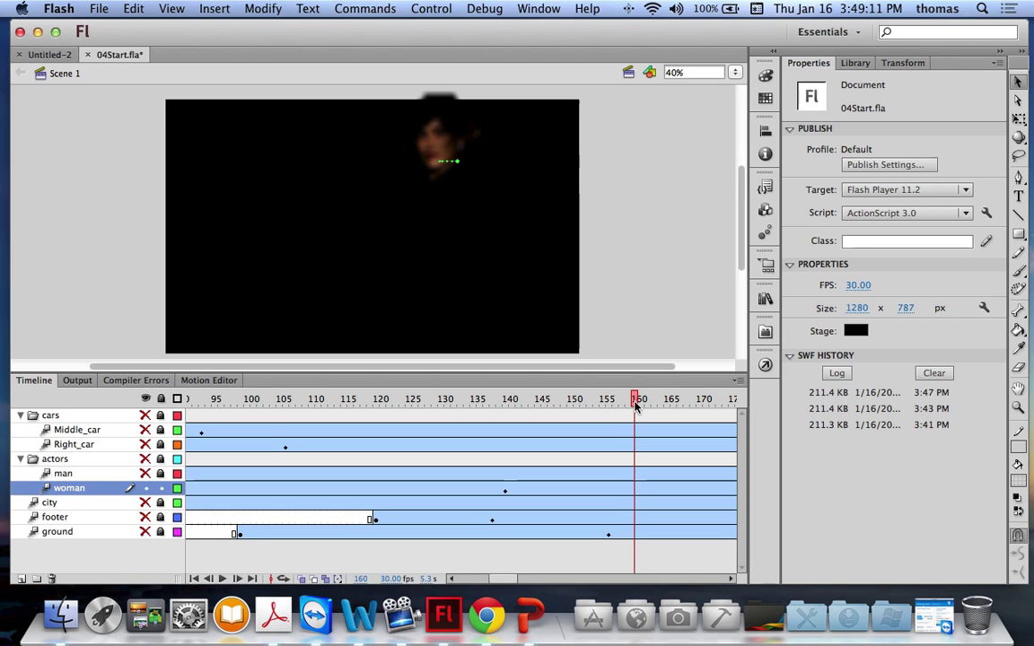
{"action": "left_click", "coordinate": [635, 489]}
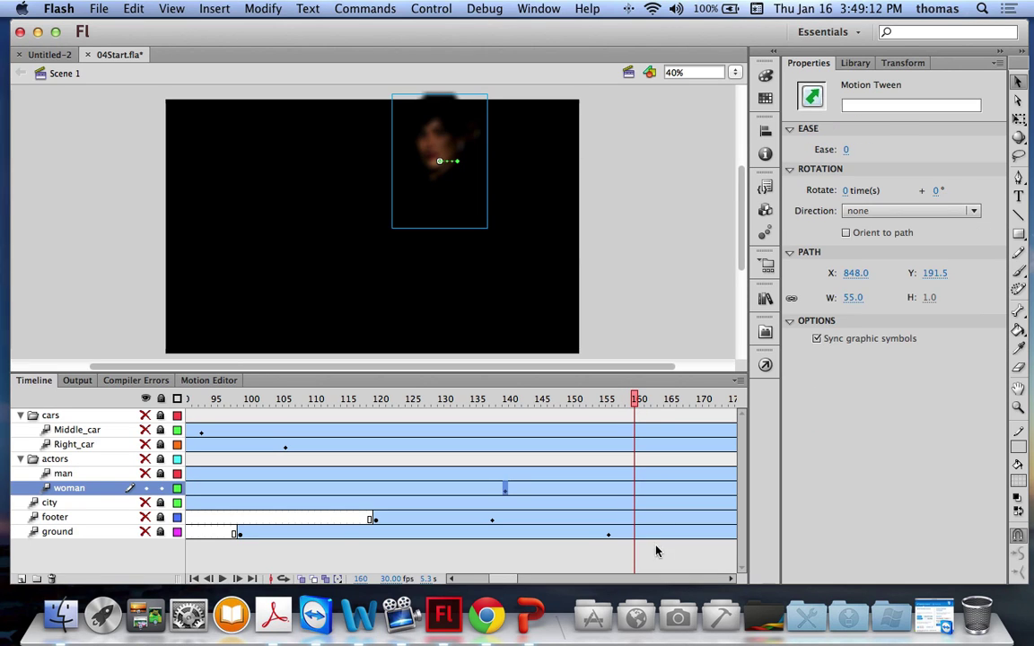
{"action": "right_click", "coordinate": [635, 492]}
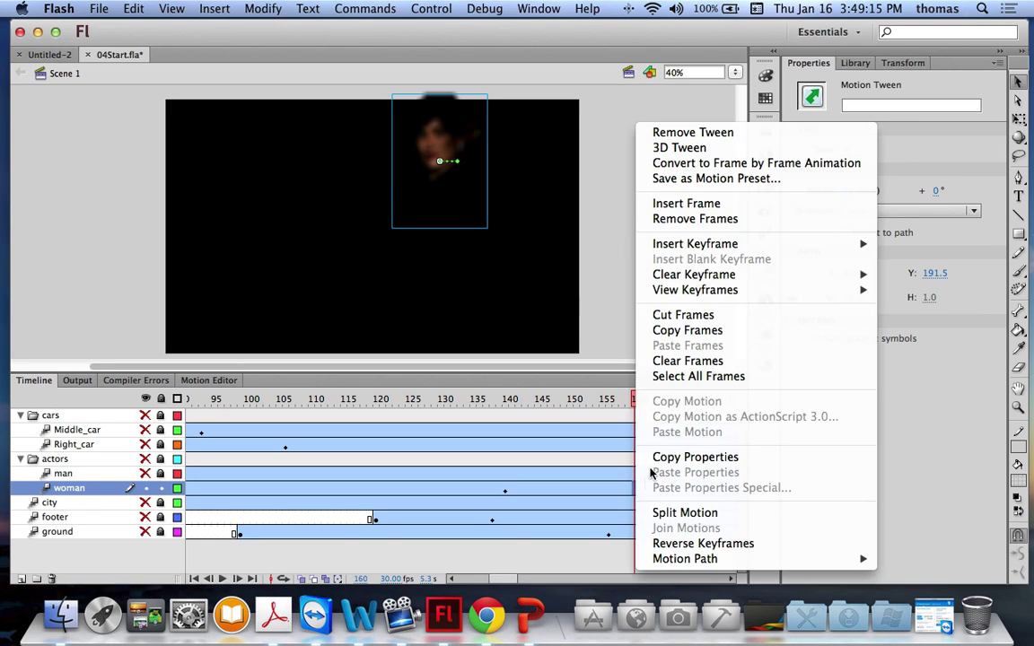
{"action": "mouse_move", "coordinate": [696, 244]}
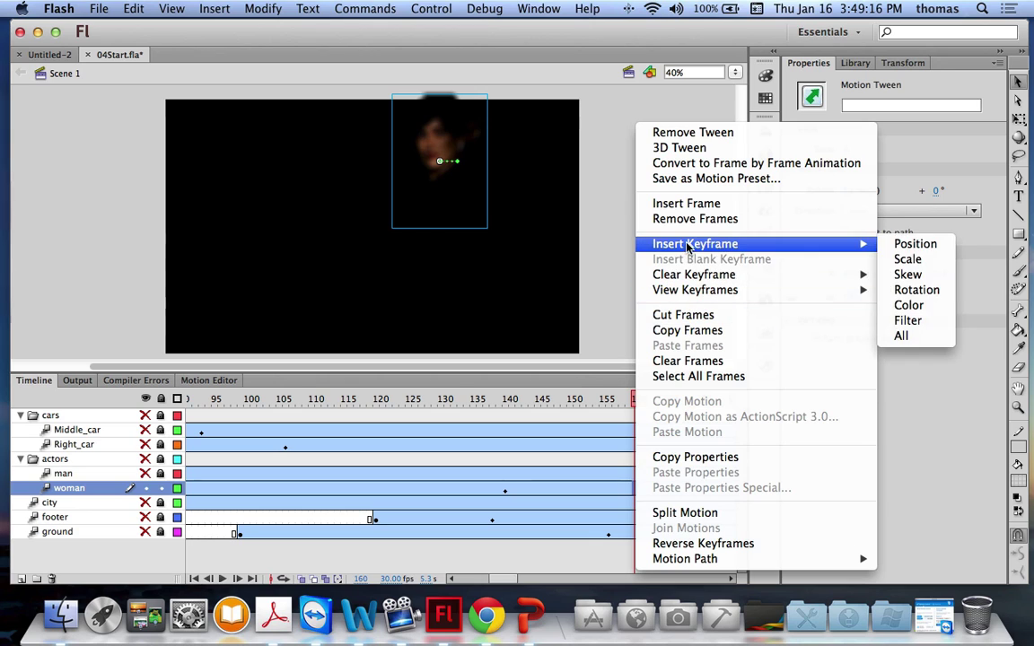
{"action": "left_click", "coordinate": [907, 322]}
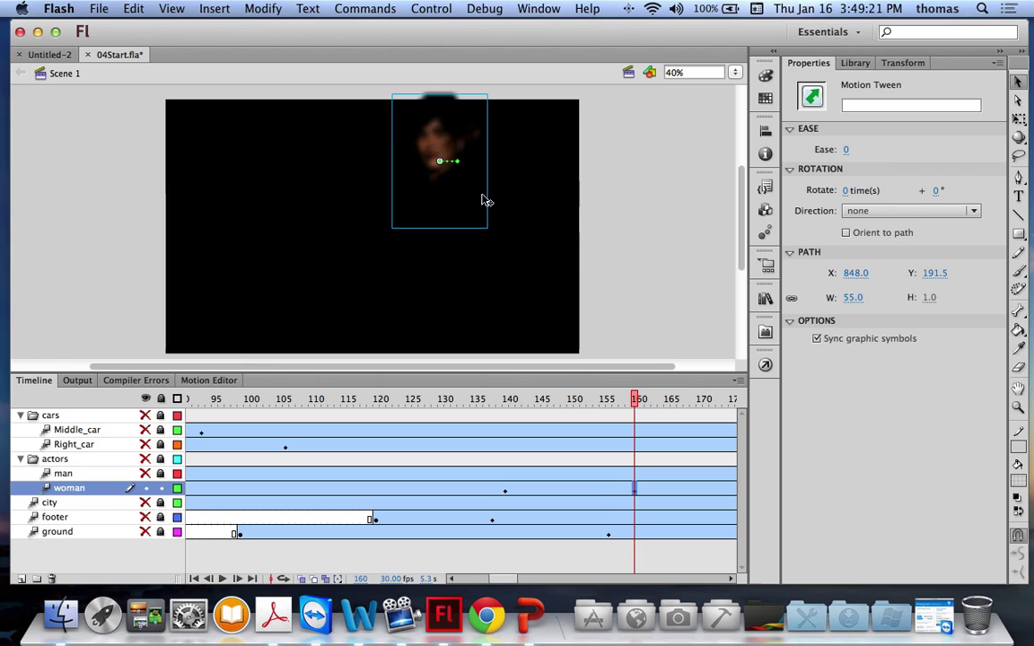
Set the woman's Blur X and Y to 0 px at frame 160, then deselect the instance.
{"action": "left_click", "coordinate": [438, 192]}
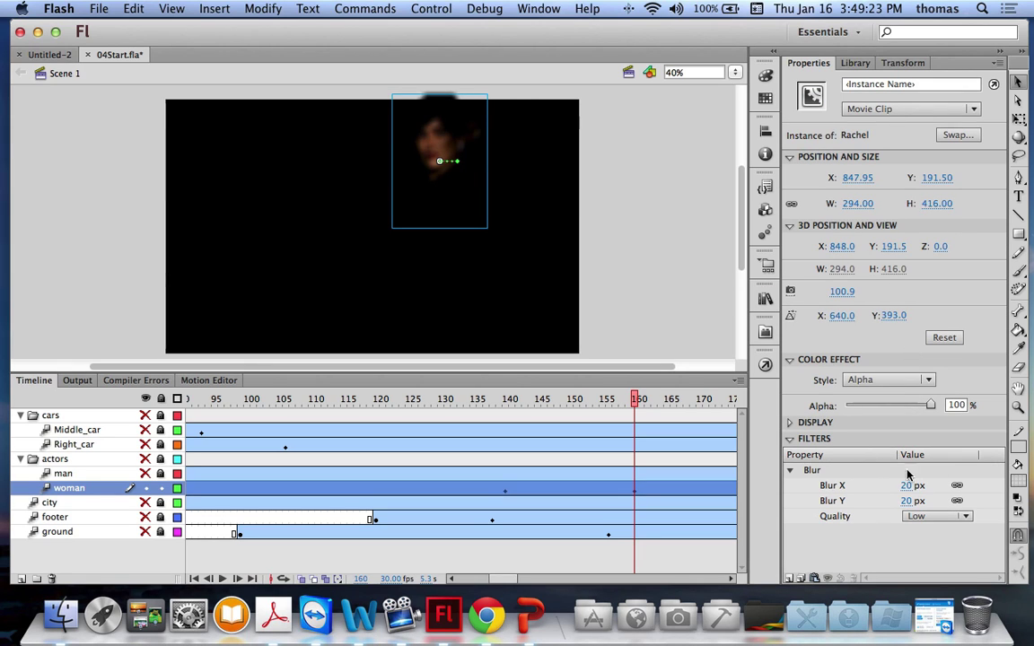
{"action": "left_click_drag", "start_coordinate": [906, 484], "coordinate": [790, 436]}
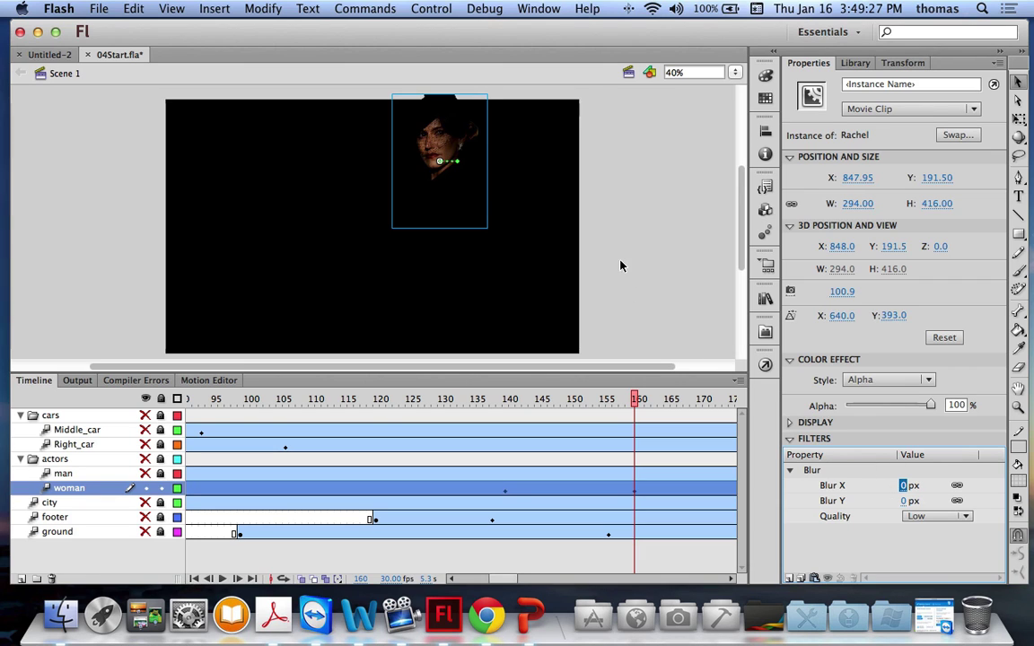
{"action": "left_click", "coordinate": [592, 259]}
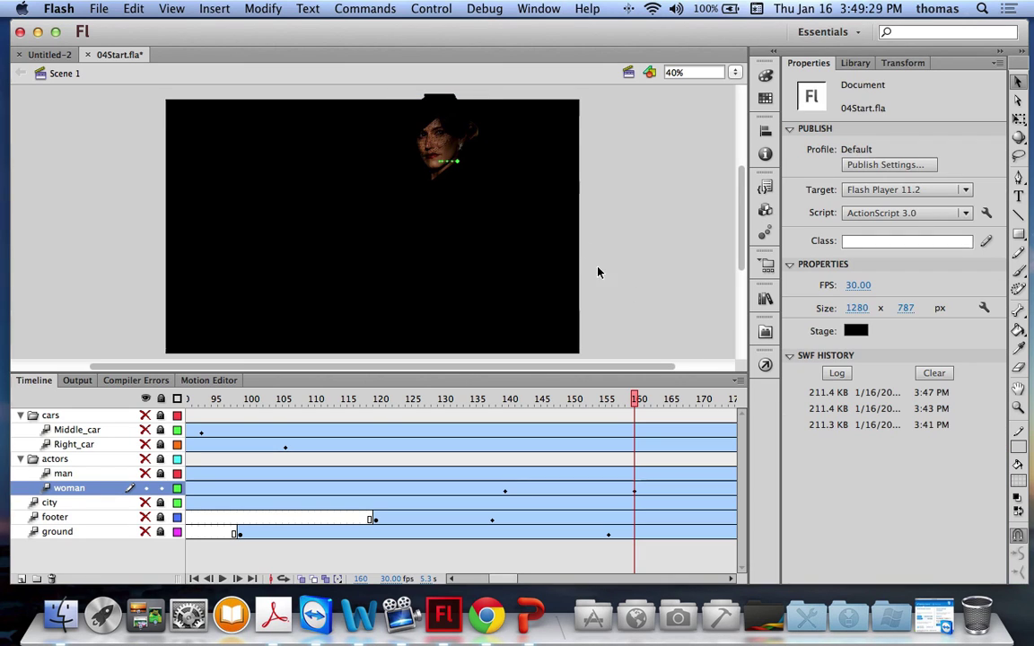
Preview the woman's change of focus in a movie test, then advance the presentation to the Understanding Property Keyframes text slide.
{"action": "key", "text": "super+Return"}
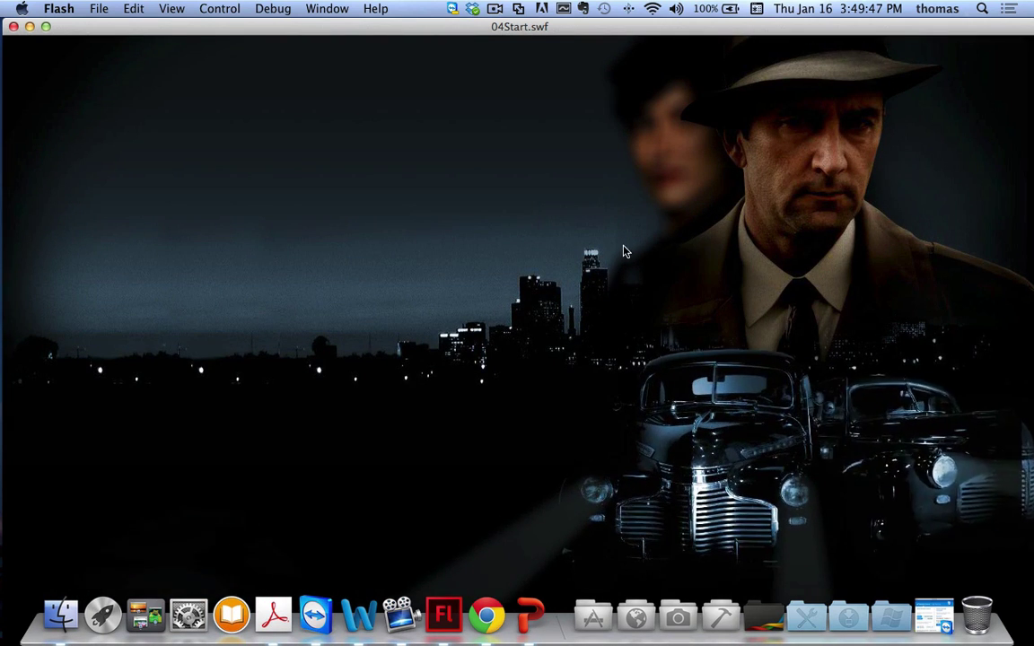
{"action": "left_click", "coordinate": [14, 27]}
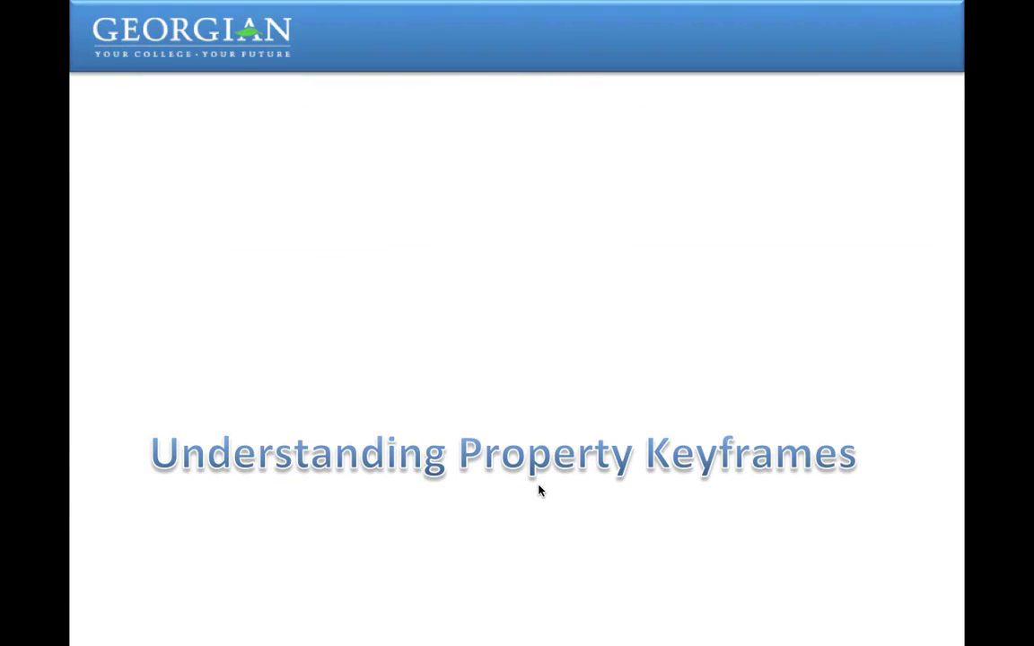
{"action": "key", "text": "Right"}
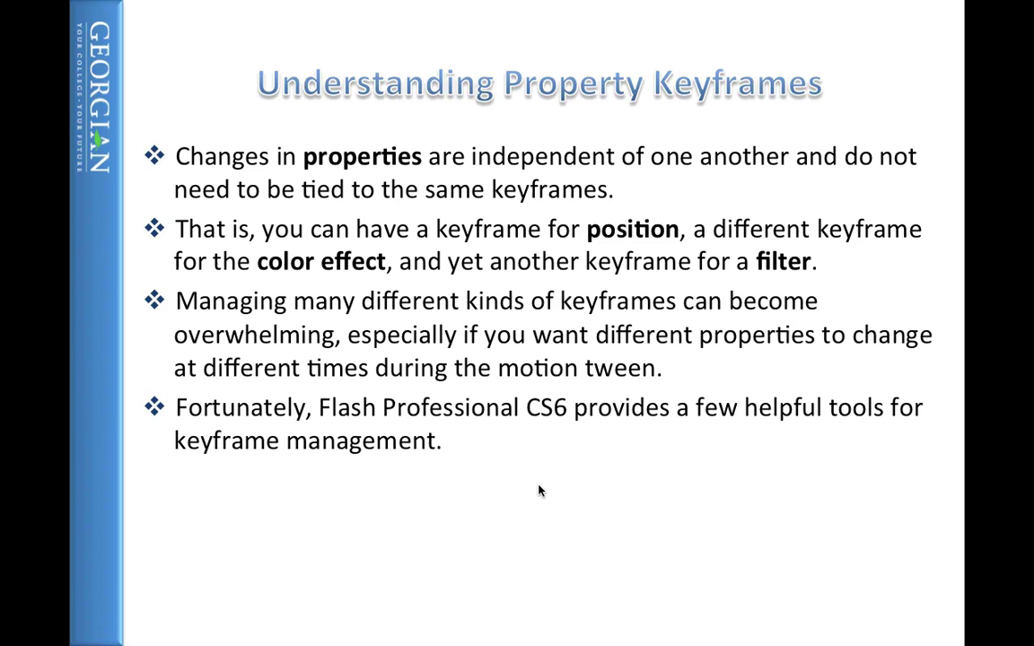
Advance past the Inserting a Keyframe slide, switch to Flash and open the woman's tween in an enlarged Motion Editor.
{"action": "key", "text": "Right"}
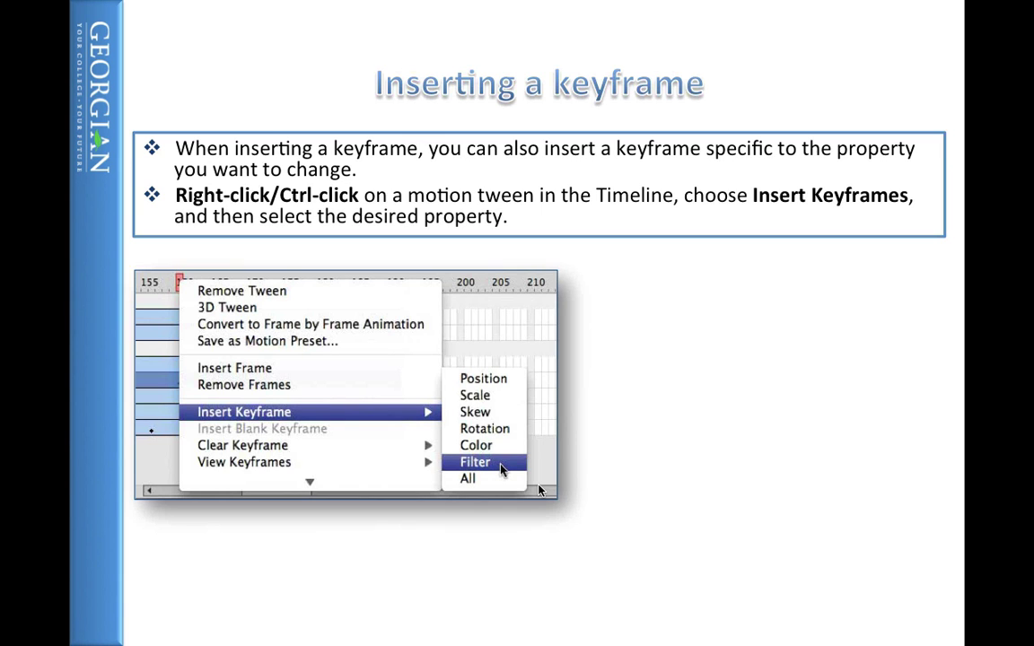
{"action": "key", "text": "Right"}
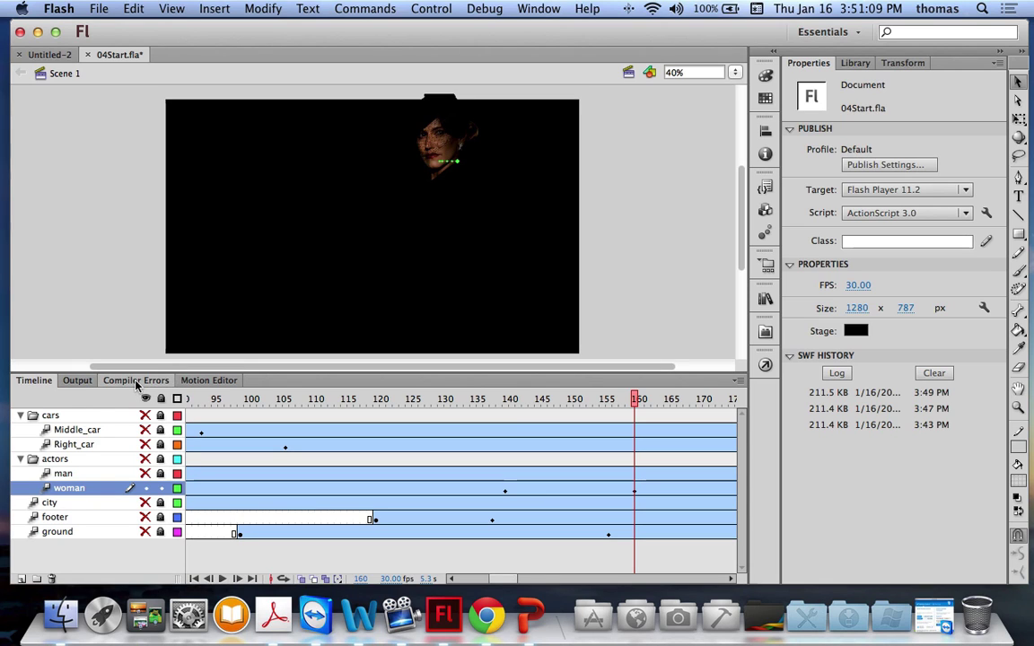
{"action": "left_click", "coordinate": [206, 381]}
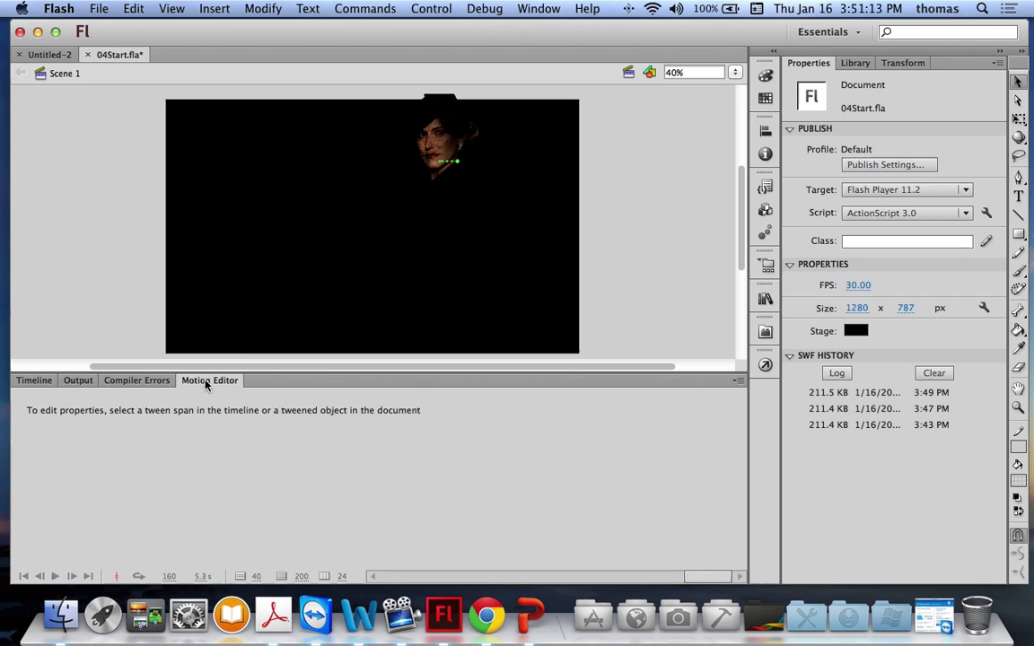
{"action": "left_click", "coordinate": [405, 124]}
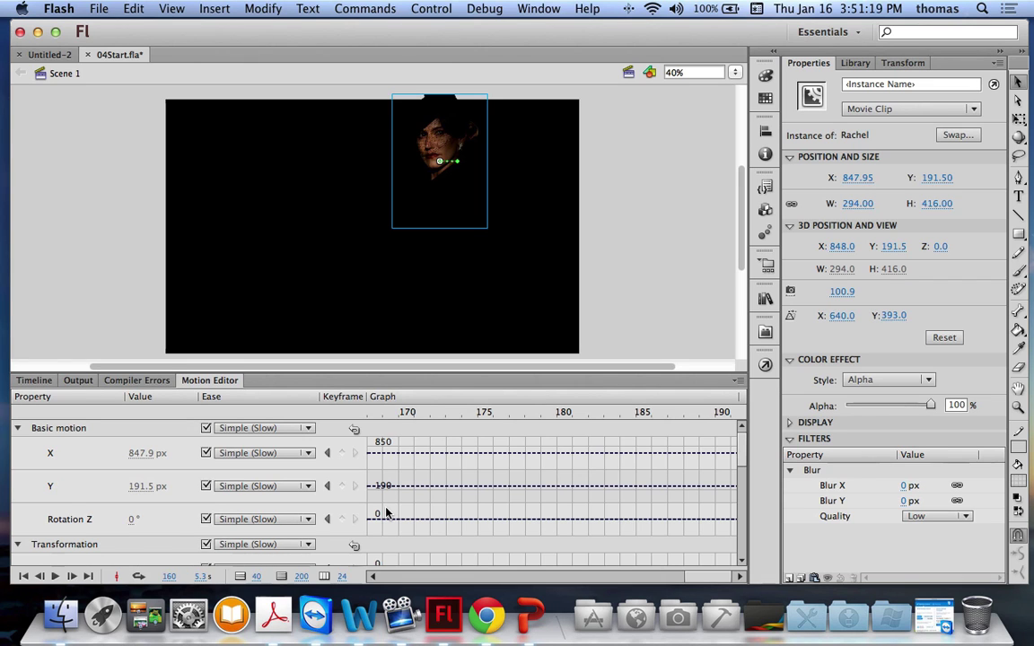
{"action": "left_click_drag", "start_coordinate": [496, 385], "coordinate": [496, 279]}
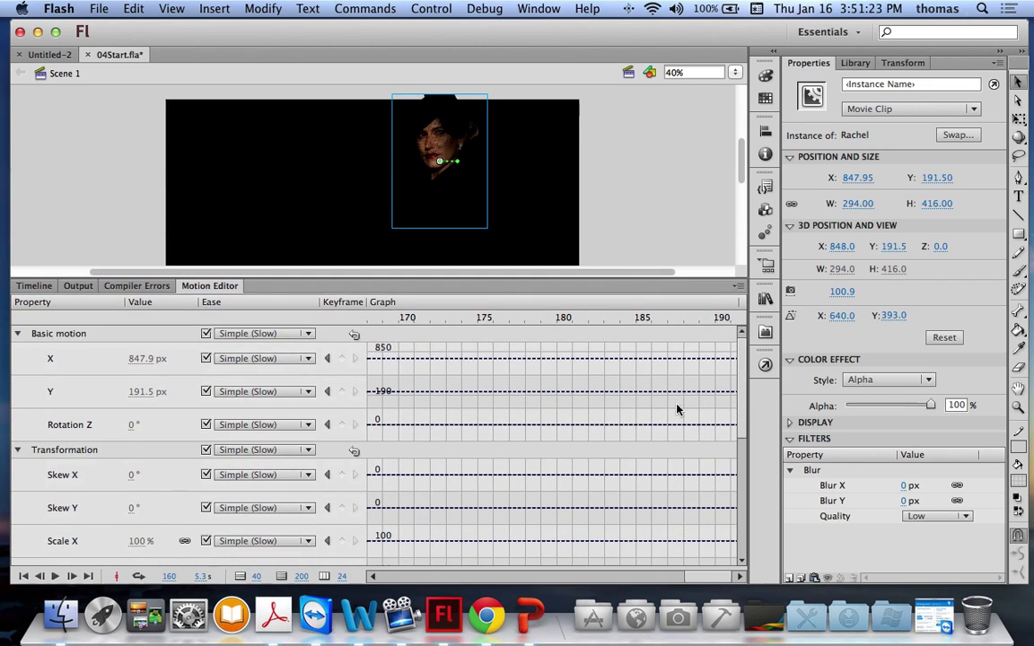
Examine the woman's Blur X and Blur Y curves in the Motion Editor from frame 160 back to about frame 80.
{"action": "scroll", "coordinate": [669, 403], "scroll_direction": "down", "scroll_amount": 10}
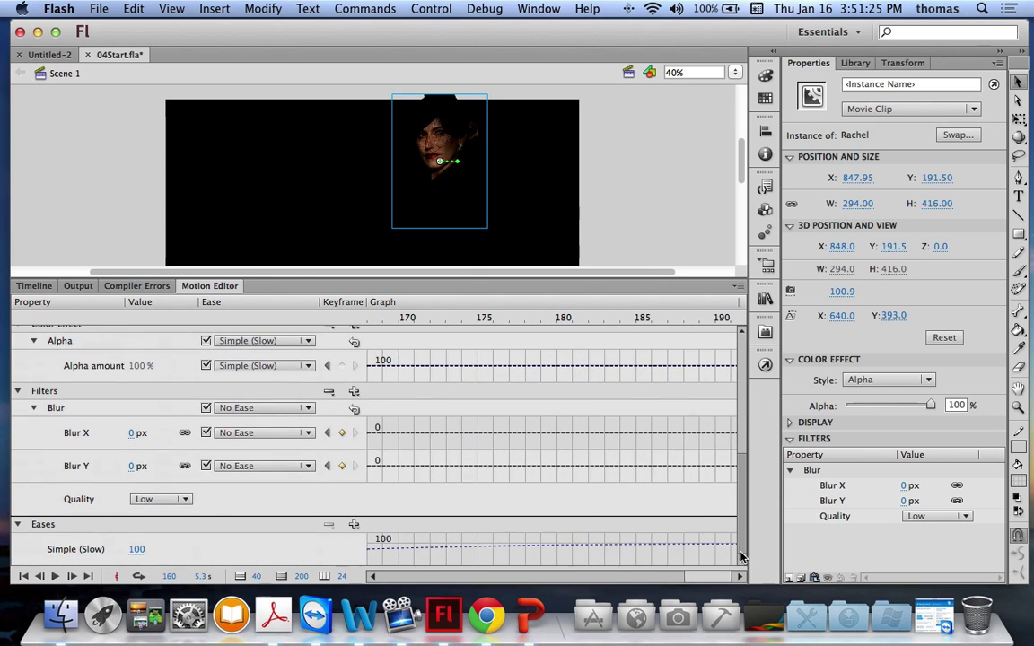
{"action": "left_click_drag", "start_coordinate": [741, 554], "coordinate": [741, 539]}
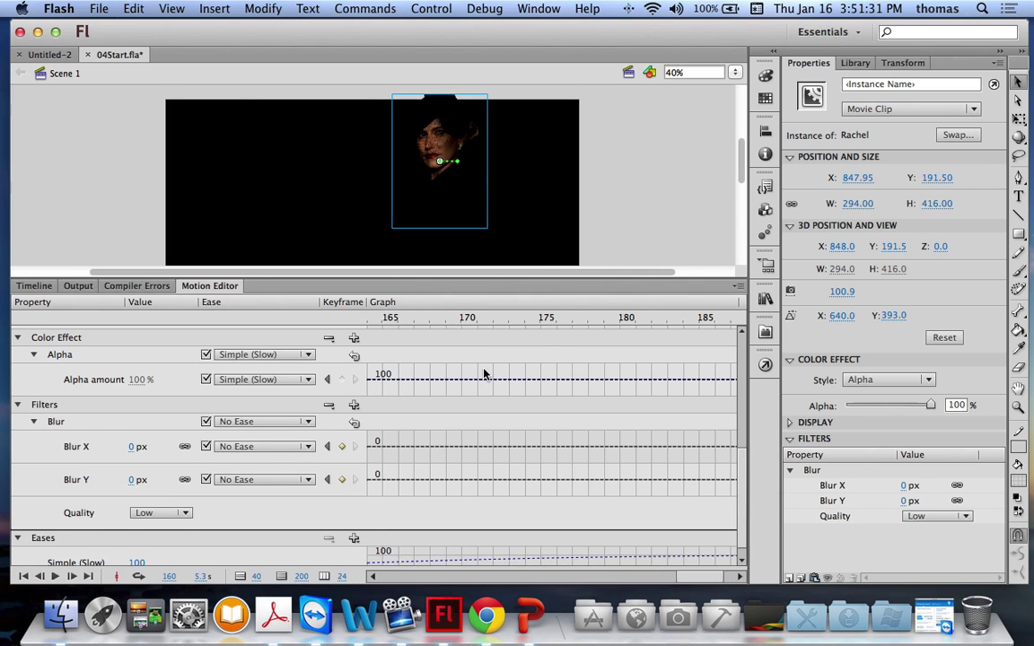
{"action": "scroll", "coordinate": [481, 371], "scroll_direction": "left", "scroll_amount": 3}
{"action": "scroll", "coordinate": [480, 372], "scroll_direction": "left", "scroll_amount": 5}
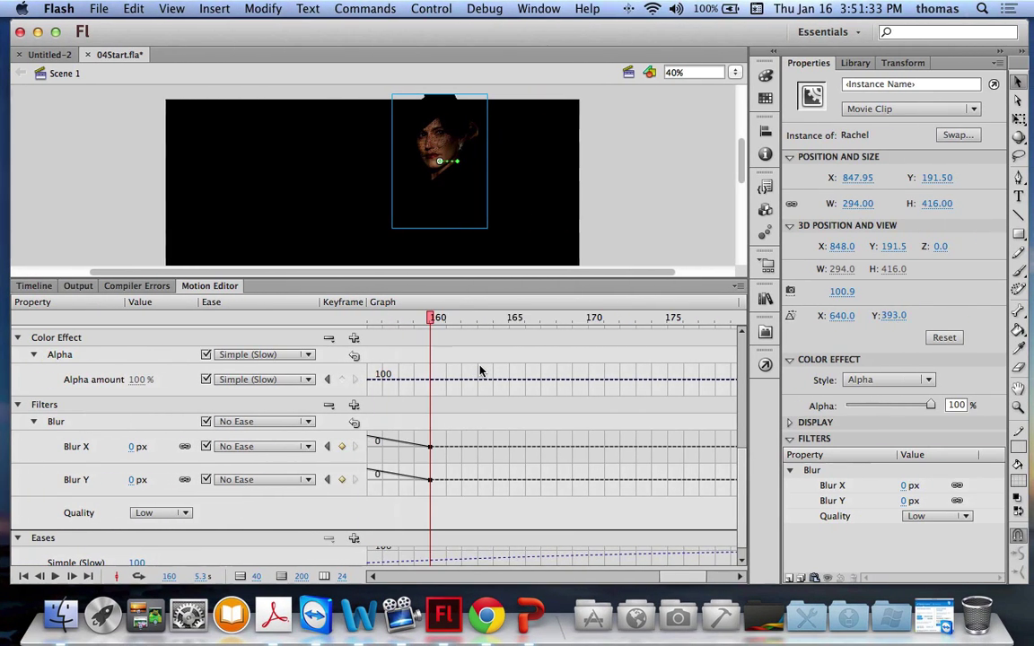
{"action": "scroll", "coordinate": [480, 386], "scroll_direction": "left", "scroll_amount": 2}
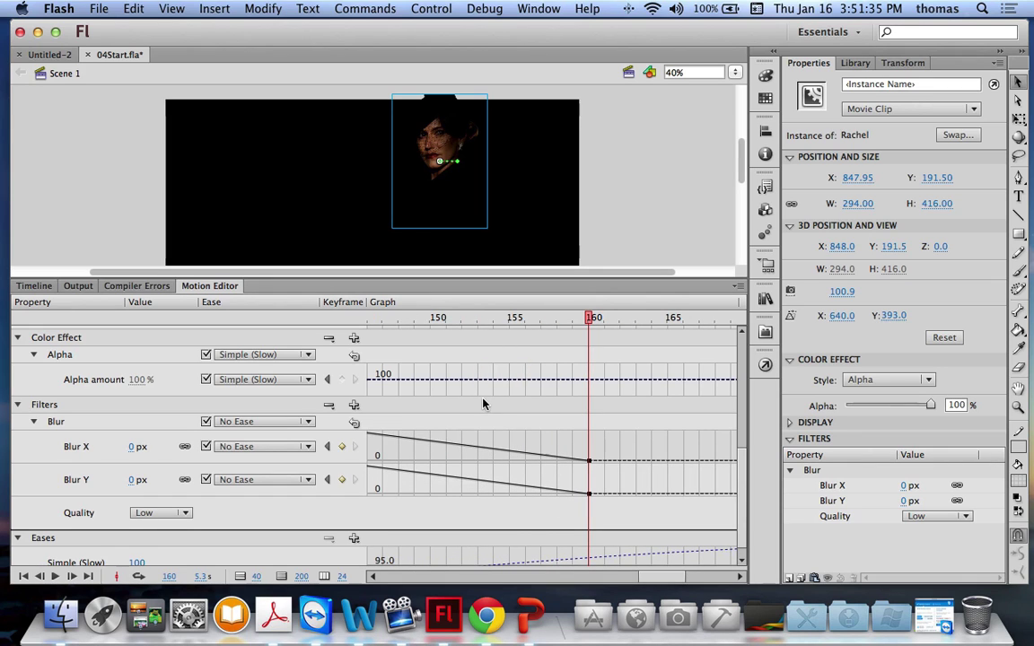
{"action": "scroll", "coordinate": [466, 453], "scroll_direction": "left", "scroll_amount": 5}
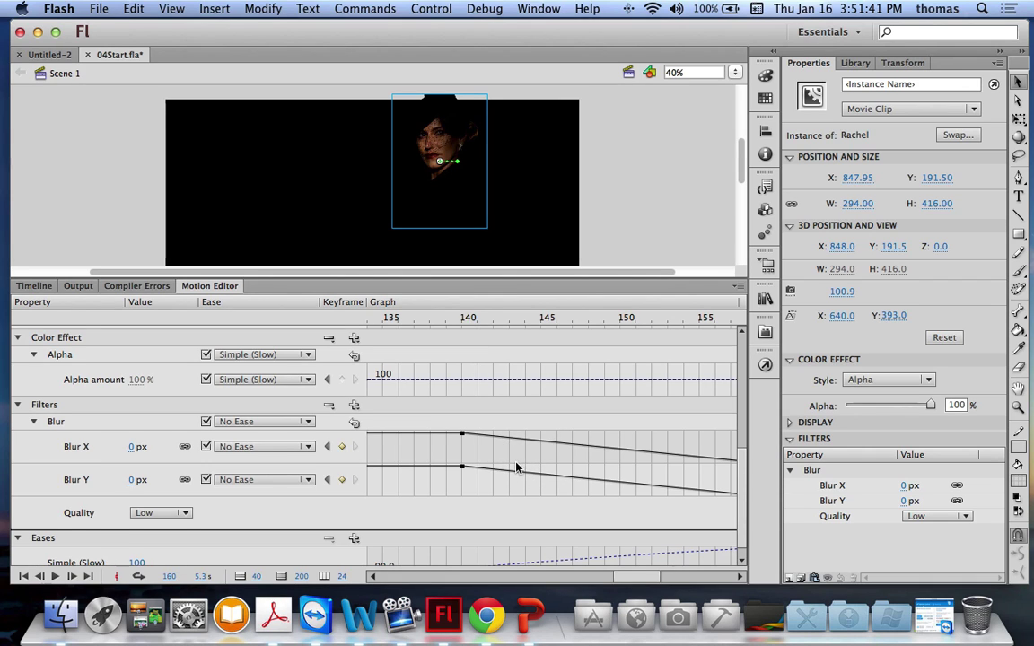
{"action": "scroll", "coordinate": [517, 466], "scroll_direction": "right", "scroll_amount": 1}
{"action": "scroll", "coordinate": [514, 461], "scroll_direction": "right", "scroll_amount": 3}
{"action": "scroll", "coordinate": [514, 461], "scroll_direction": "right", "scroll_amount": 2}
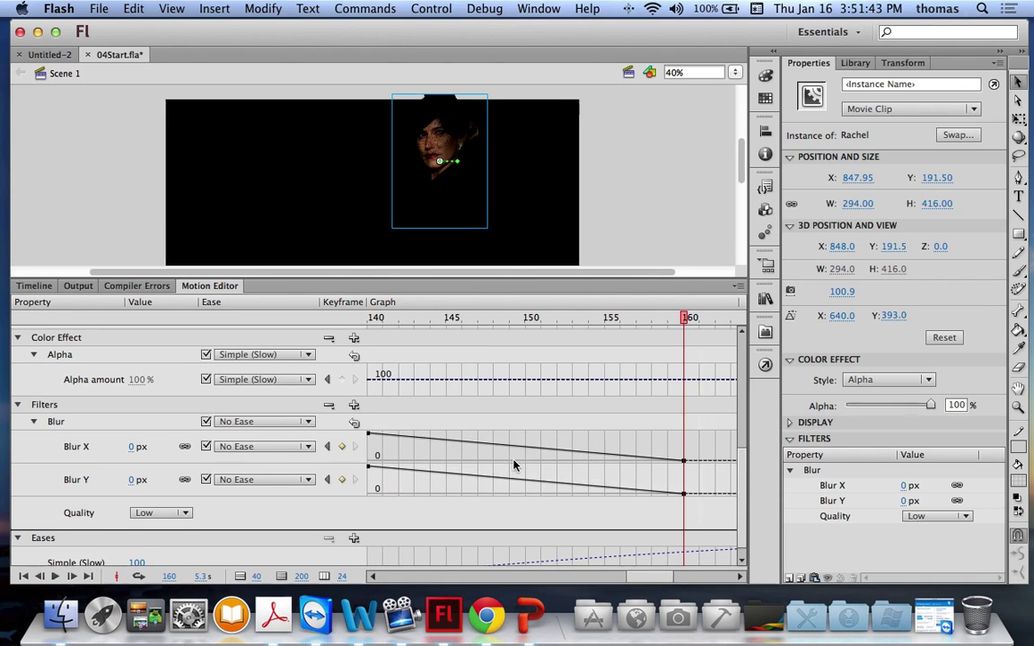
{"action": "mouse_move", "coordinate": [474, 446]}
{"action": "scroll", "coordinate": [538, 457], "scroll_direction": "left", "scroll_amount": 10}
{"action": "scroll", "coordinate": [463, 455], "scroll_direction": "left", "scroll_amount": 15}
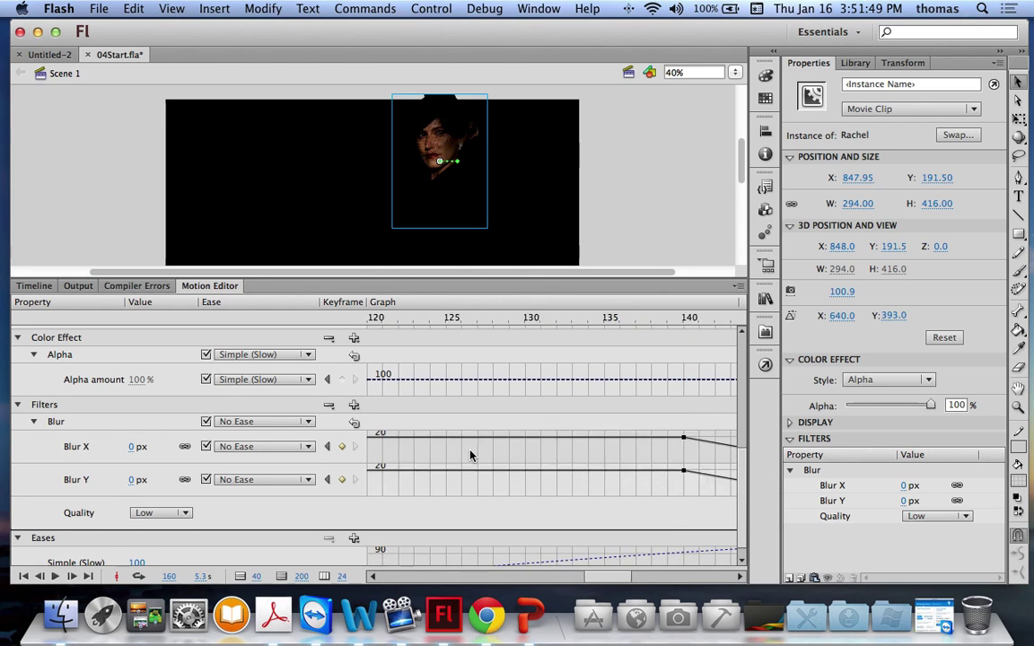
{"action": "scroll", "coordinate": [448, 456], "scroll_direction": "left", "scroll_amount": 20}
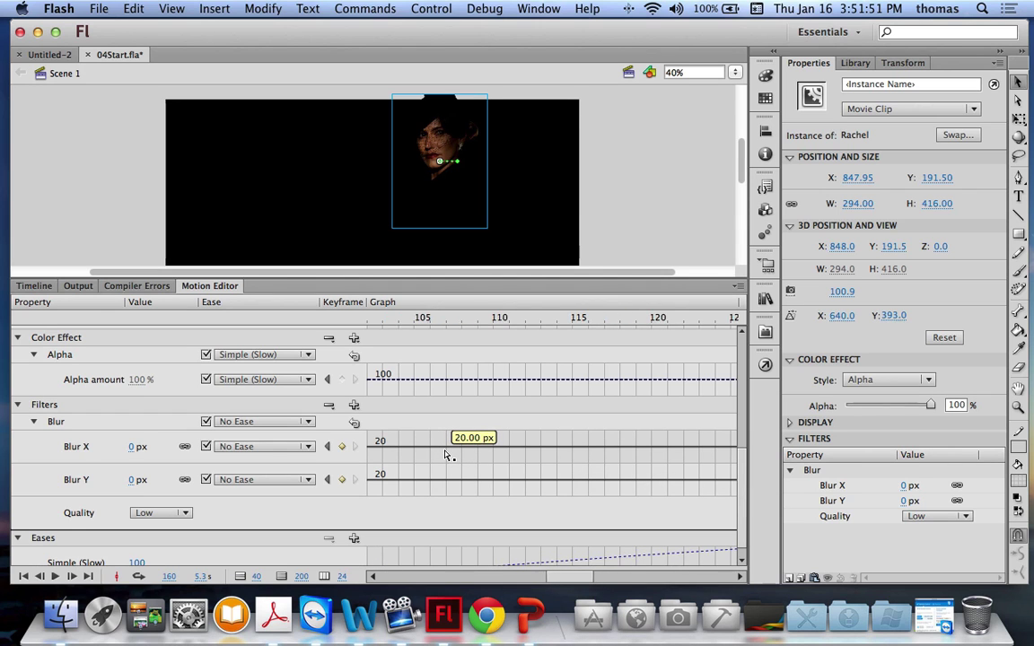
{"action": "scroll", "coordinate": [453, 449], "scroll_direction": "left", "scroll_amount": 10}
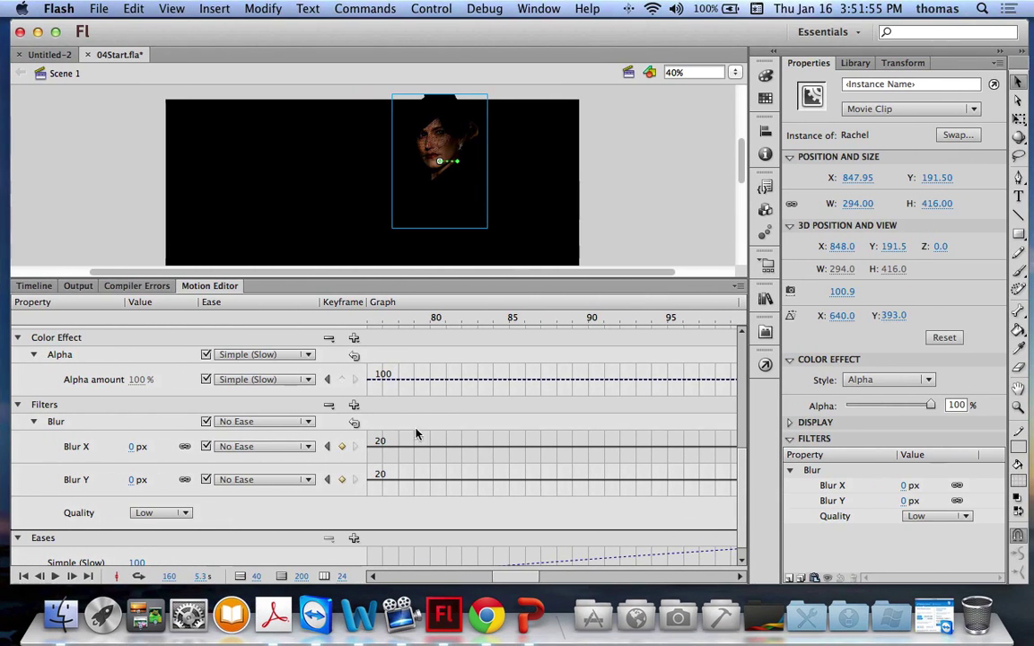
Scrub the woman's tween back to frame 23 and forward to frame 75 to examine the Alpha curve against the stage.
{"action": "left_click", "coordinate": [400, 318]}
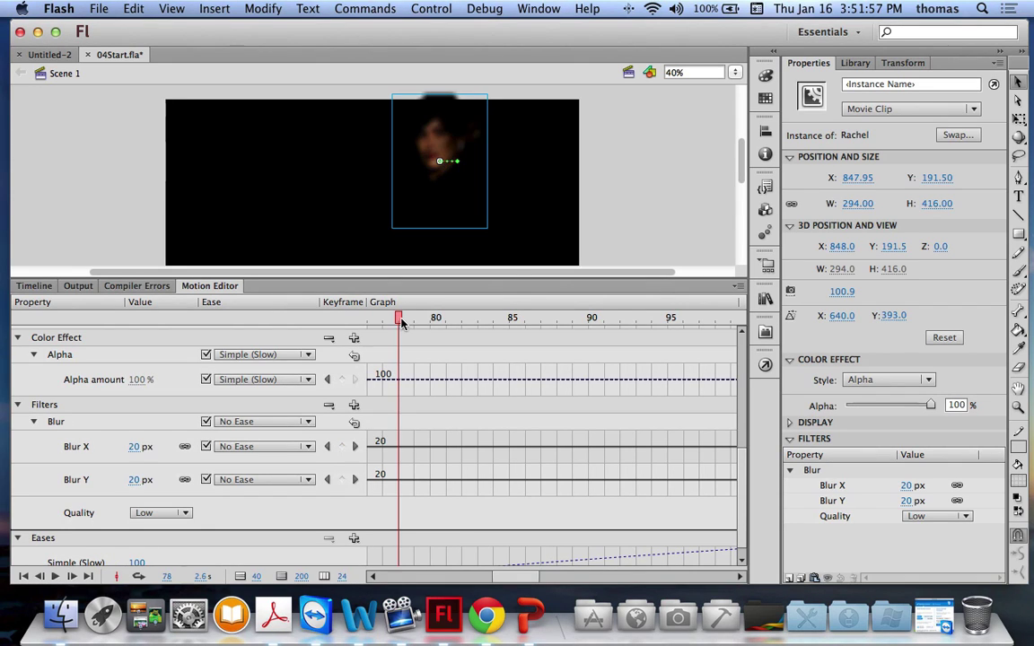
{"action": "mouse_move", "coordinate": [399, 323]}
{"action": "left_mouse_down"}
{"action": "mouse_move", "coordinate": [544, 324]}
{"action": "mouse_move", "coordinate": [396, 323]}
{"action": "left_mouse_up"}
{"action": "scroll", "coordinate": [439, 363], "scroll_direction": "left", "scroll_amount": 5}
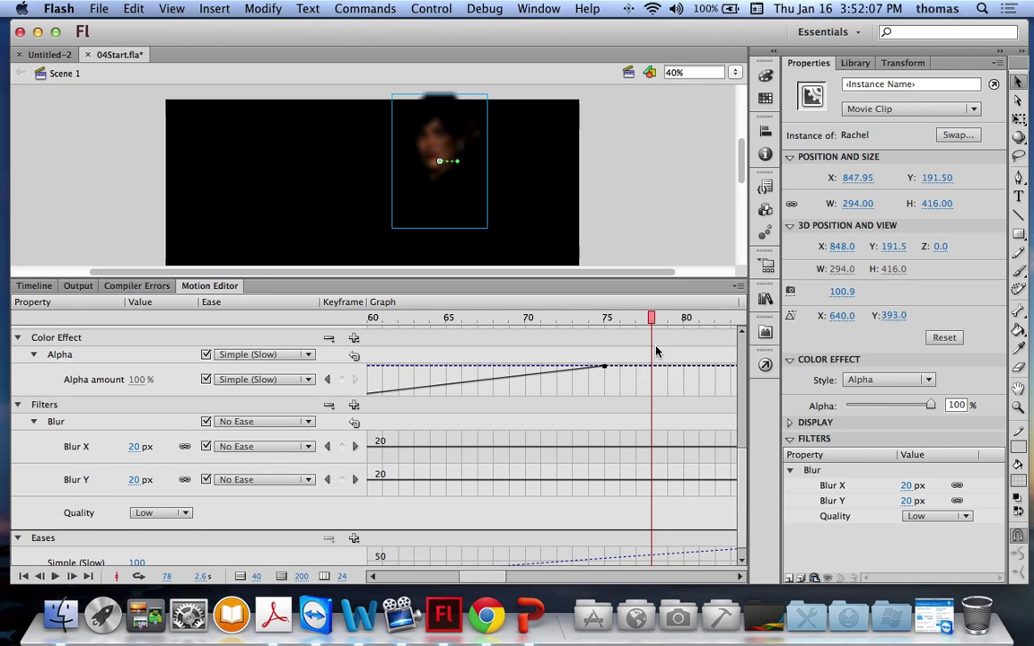
{"action": "left_click_drag", "start_coordinate": [652, 321], "coordinate": [383, 322]}
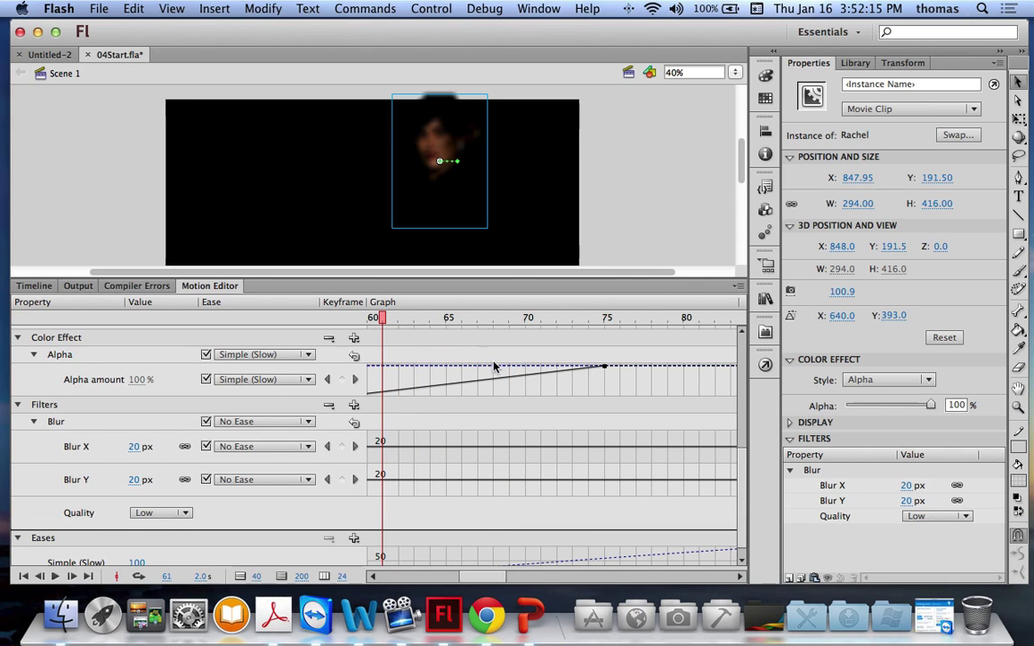
{"action": "left_click_drag", "start_coordinate": [381, 318], "coordinate": [353, 319]}
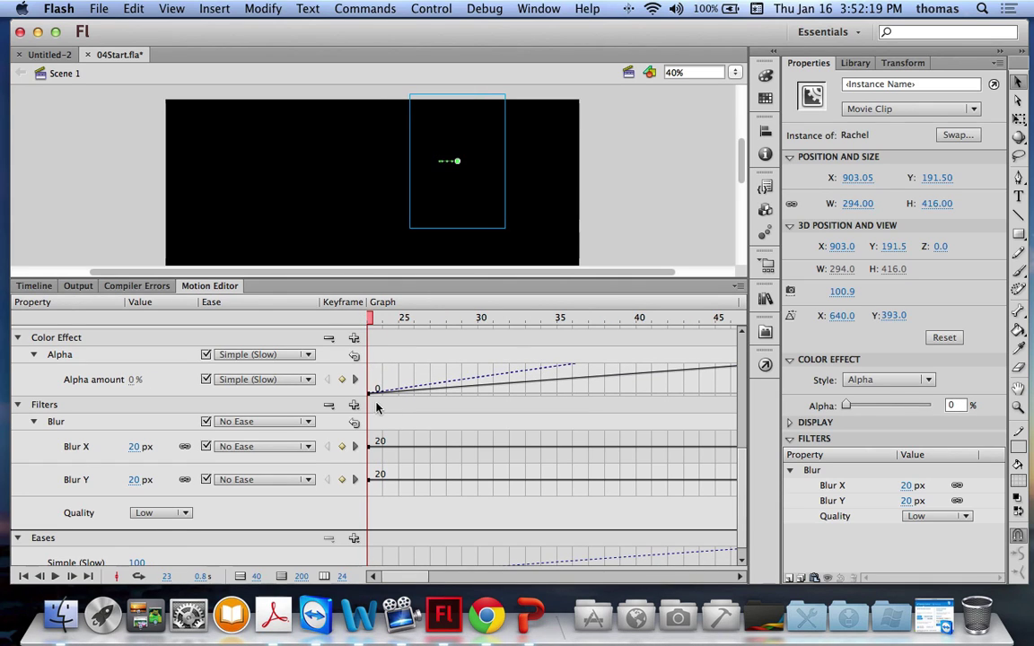
{"action": "left_click", "coordinate": [383, 319]}
{"action": "left_click", "coordinate": [368, 319]}
{"action": "left_click_drag", "start_coordinate": [368, 320], "coordinate": [642, 336]}
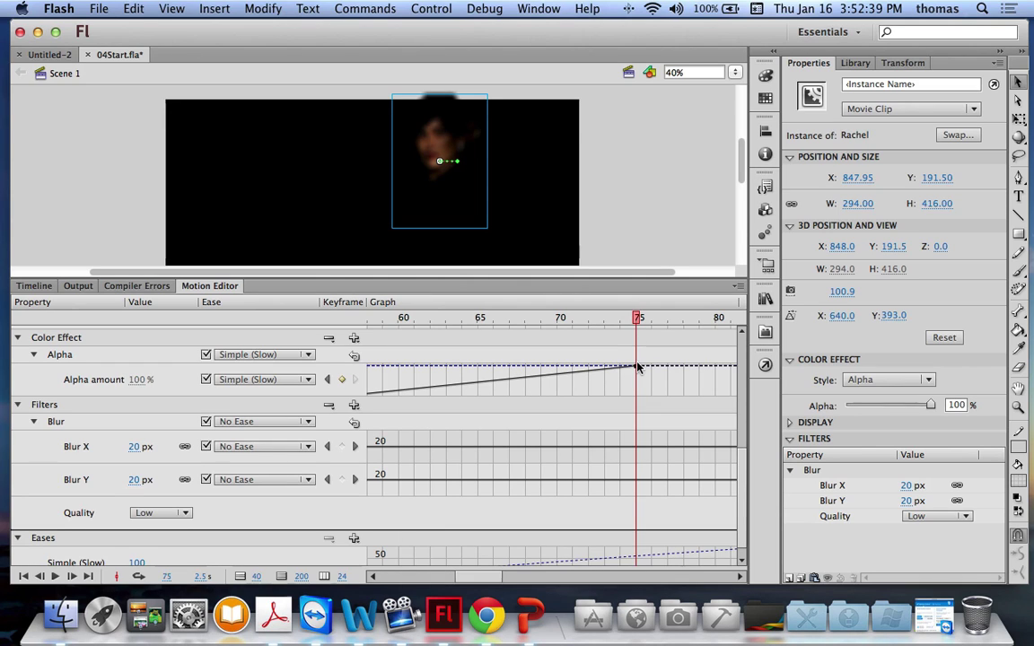
{"action": "mouse_move", "coordinate": [630, 369]}
Show the Timeline again, read the two Animating Transformations slides in the presentation, and return to Flash.
{"action": "left_click", "coordinate": [26, 288]}
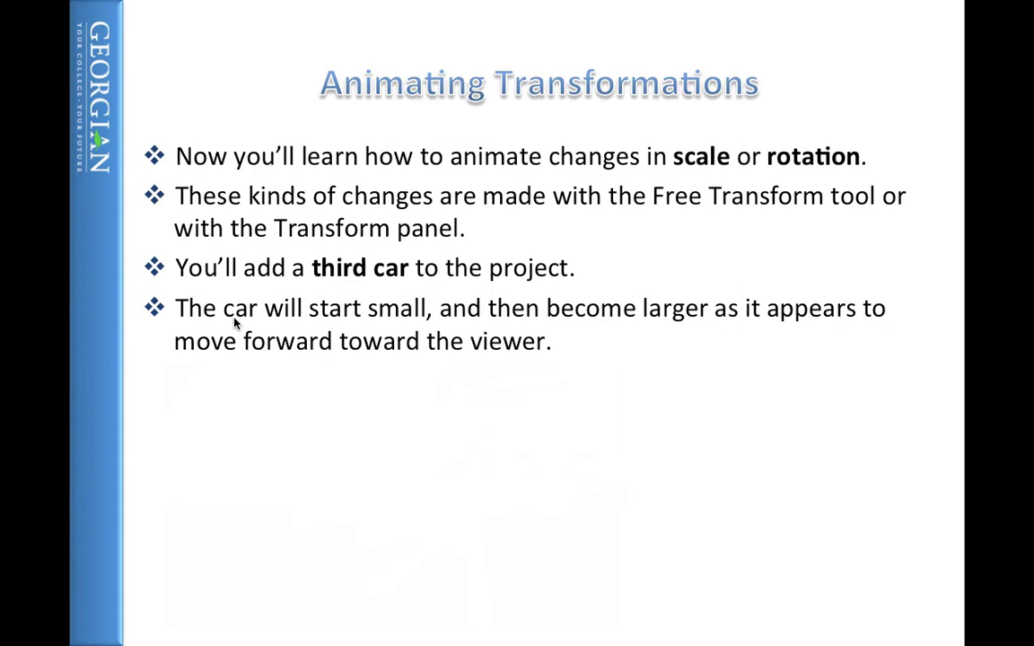
{"action": "key", "text": "Right"}
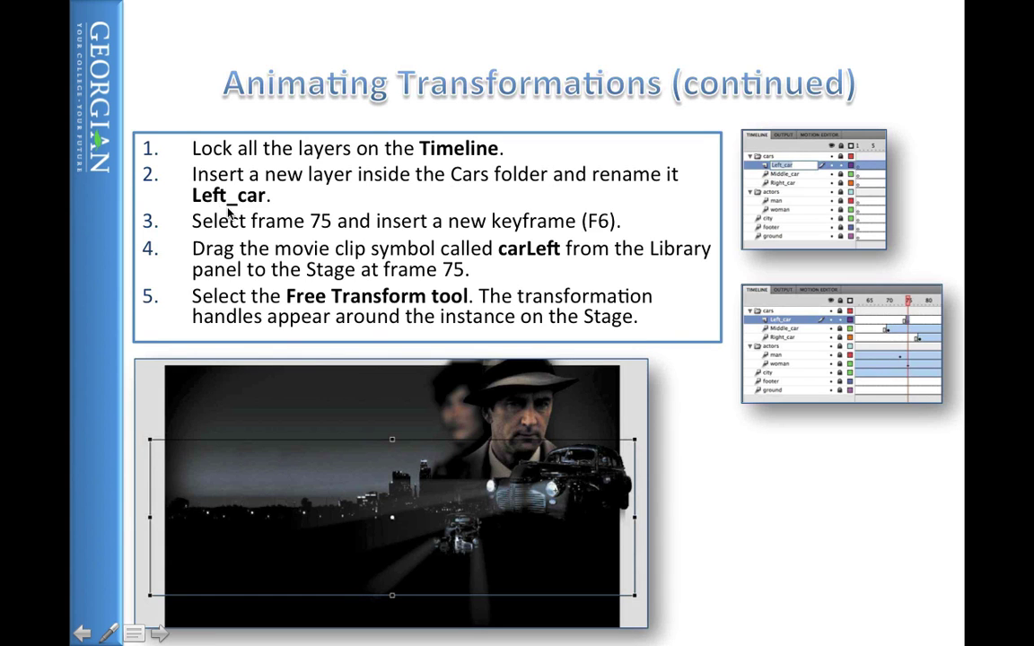
{"action": "key", "text": "Escape"}
{"action": "key", "text": "super+Tab"}
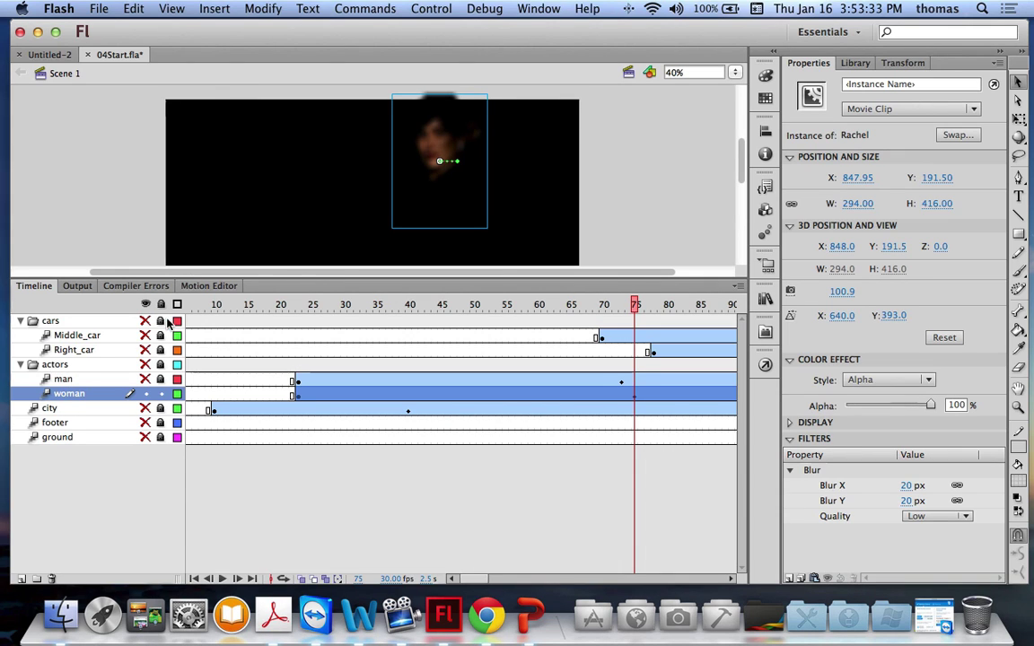
Lock and hide all the layers in the Timeline.
{"action": "left_click", "coordinate": [161, 305]}
{"action": "left_click", "coordinate": [161, 306]}
{"action": "left_click", "coordinate": [161, 305]}
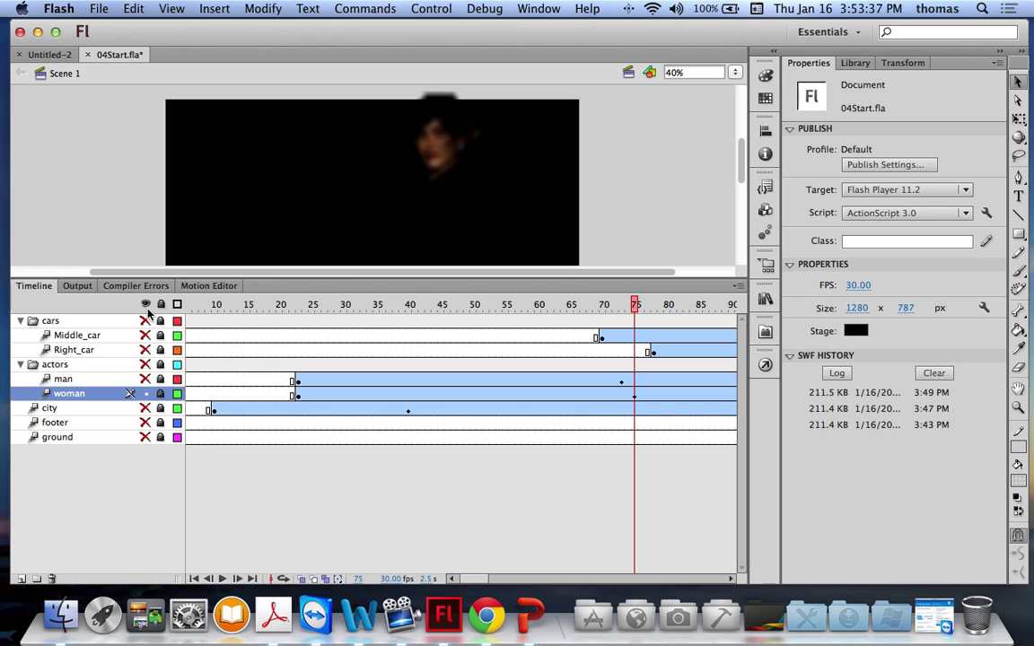
{"action": "left_click", "coordinate": [147, 305]}
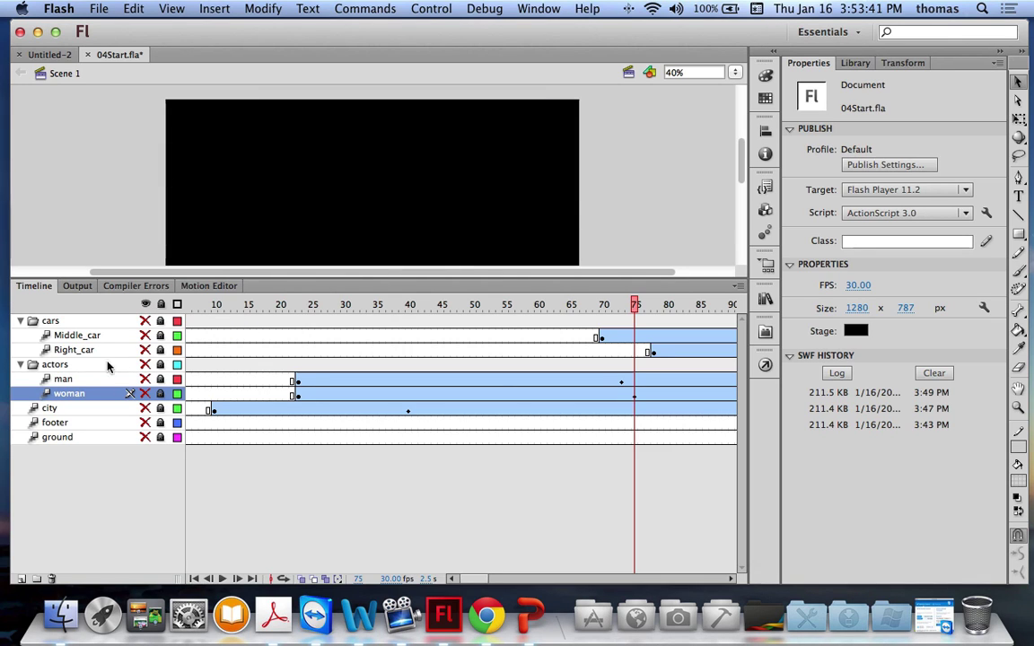
Add a new layer above Middle_car inside the cars folder and name it left_car.
{"action": "left_click", "coordinate": [53, 323]}
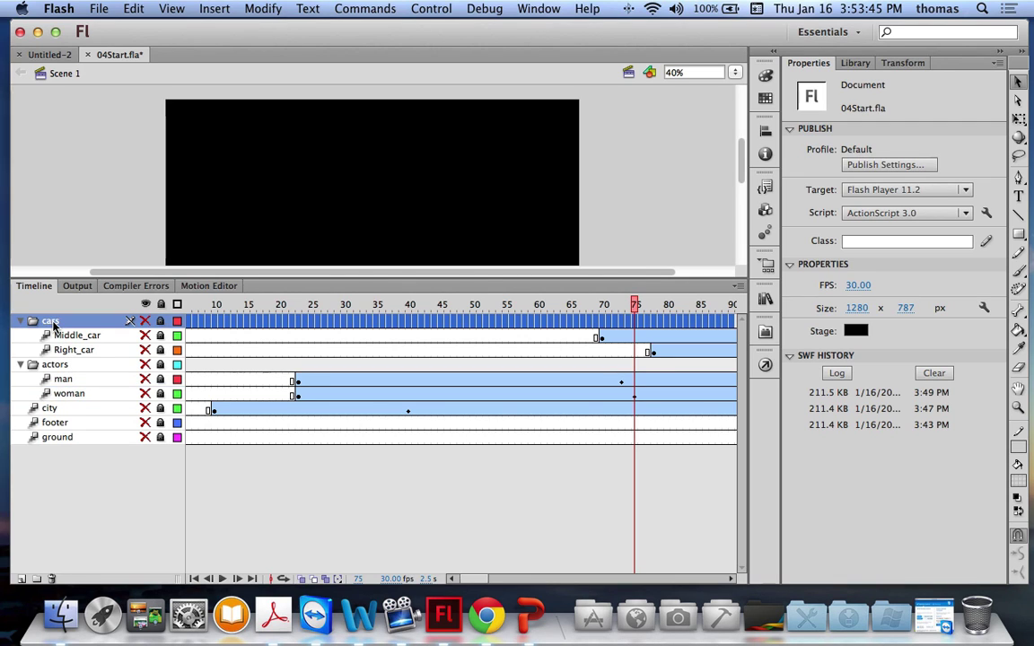
{"action": "left_click", "coordinate": [56, 336]}
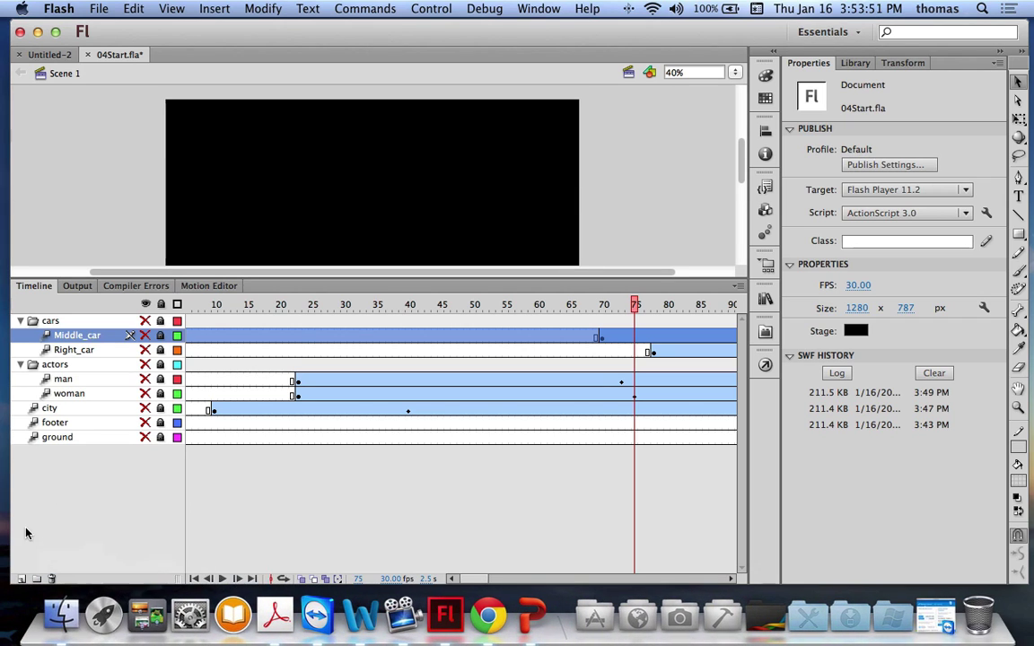
{"action": "left_click", "coordinate": [22, 578]}
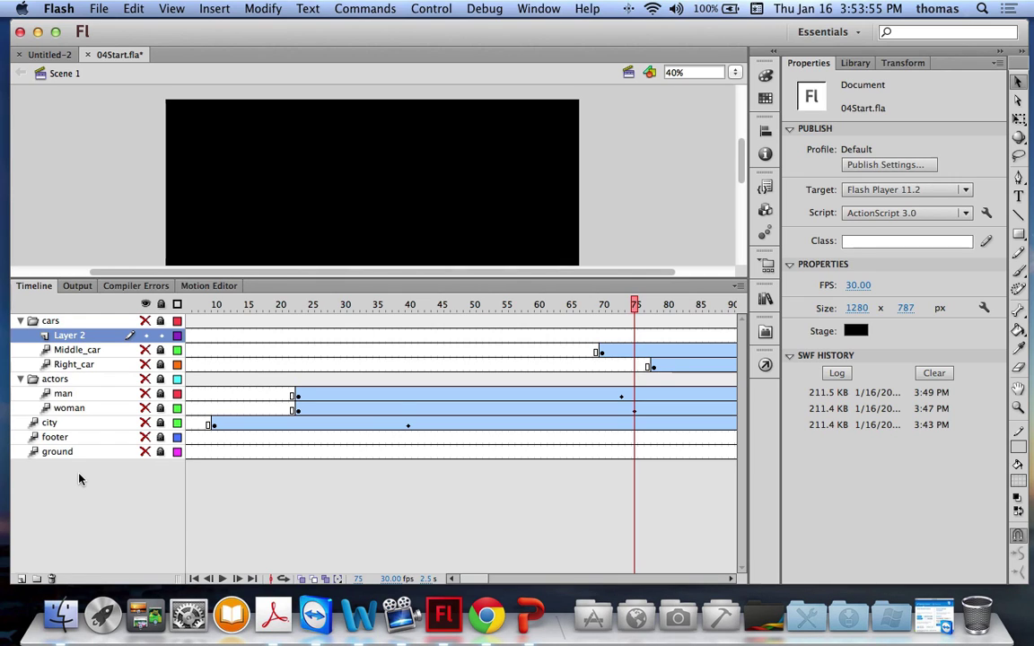
{"action": "key", "text": "e"}
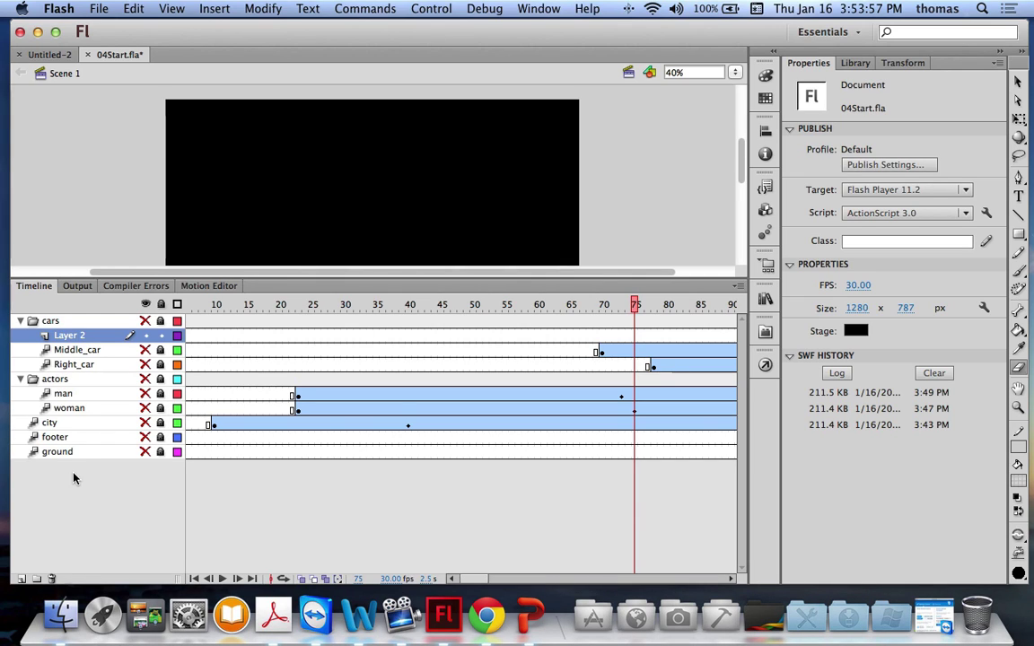
{"action": "double_click", "coordinate": [77, 337]}
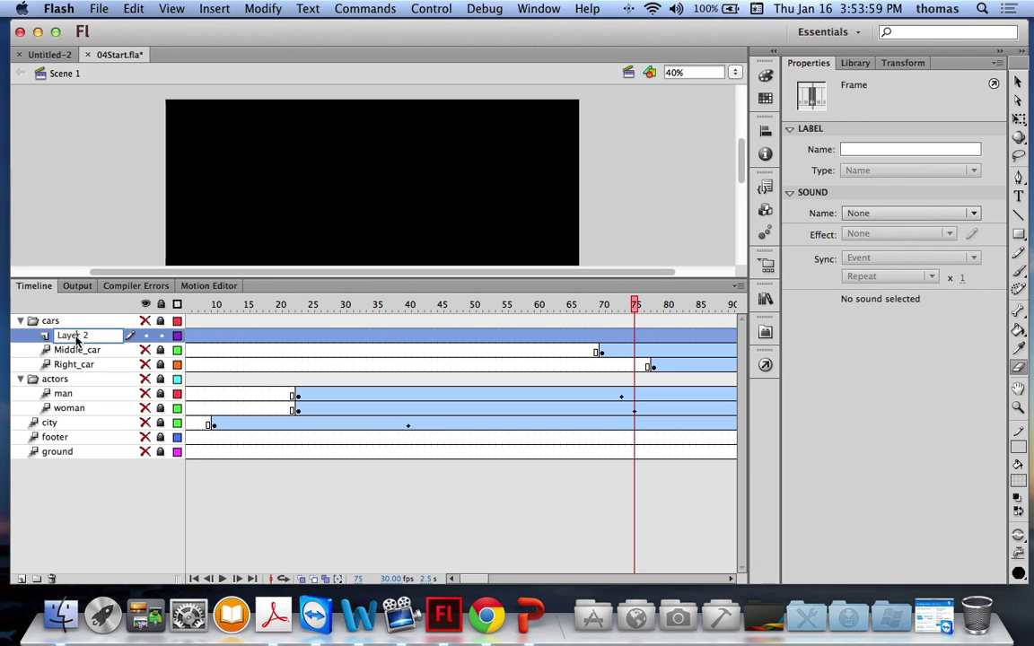
{"action": "triple_click", "coordinate": [77, 334]}
{"action": "type", "text": "left_car"}
{"action": "key", "text": "Return"}
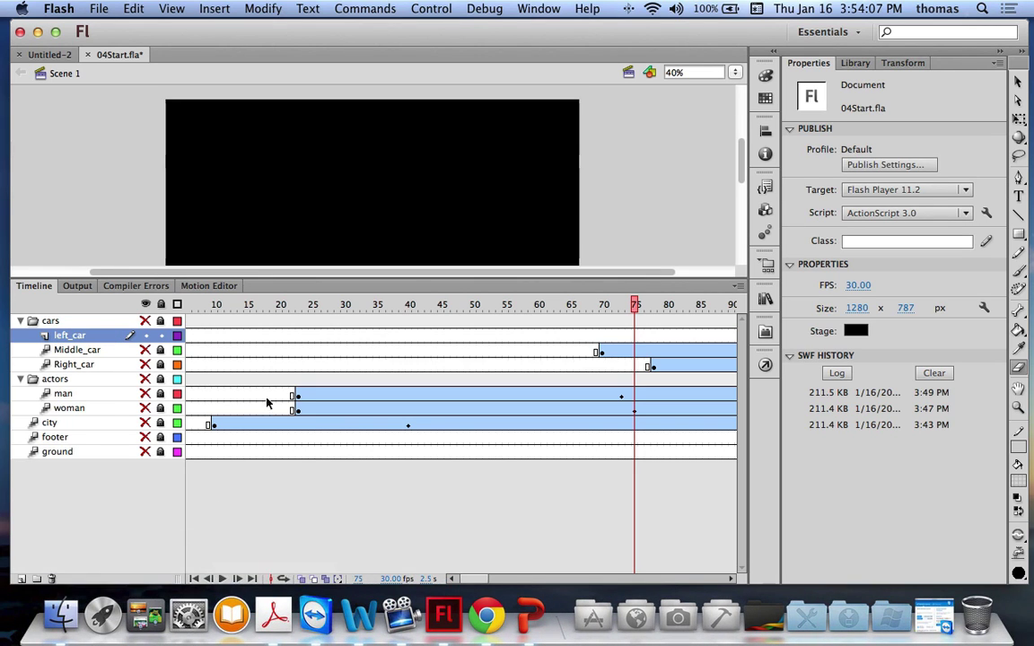
Select the carLeft symbol in the Library, recheck the slide instructions, and insert a keyframe at frame 75 of the left_car layer.
{"action": "left_click", "coordinate": [855, 63]}
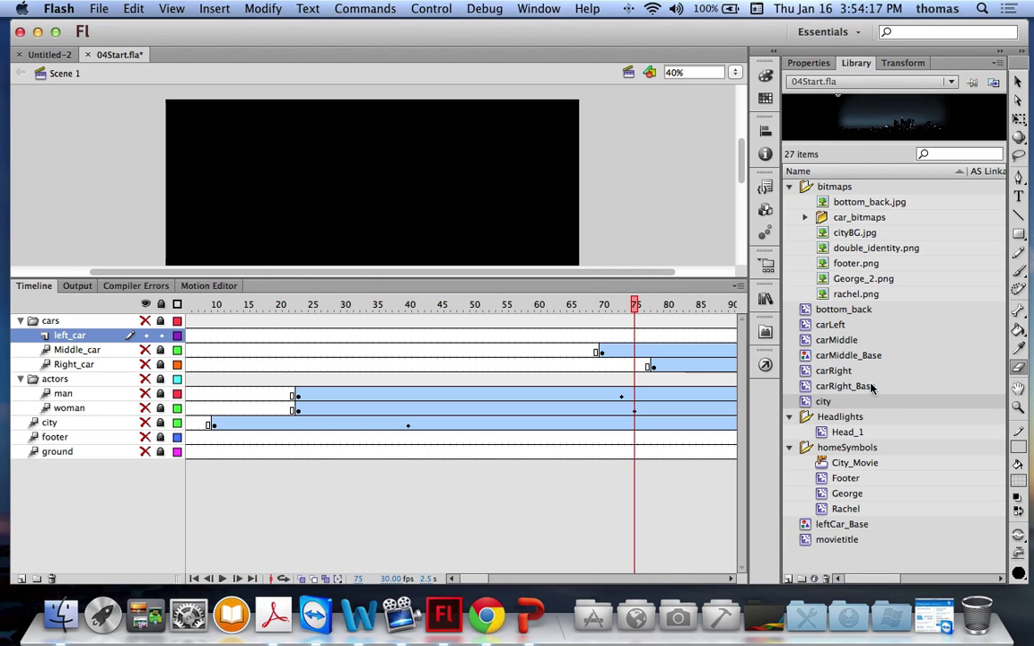
{"action": "left_click", "coordinate": [822, 326]}
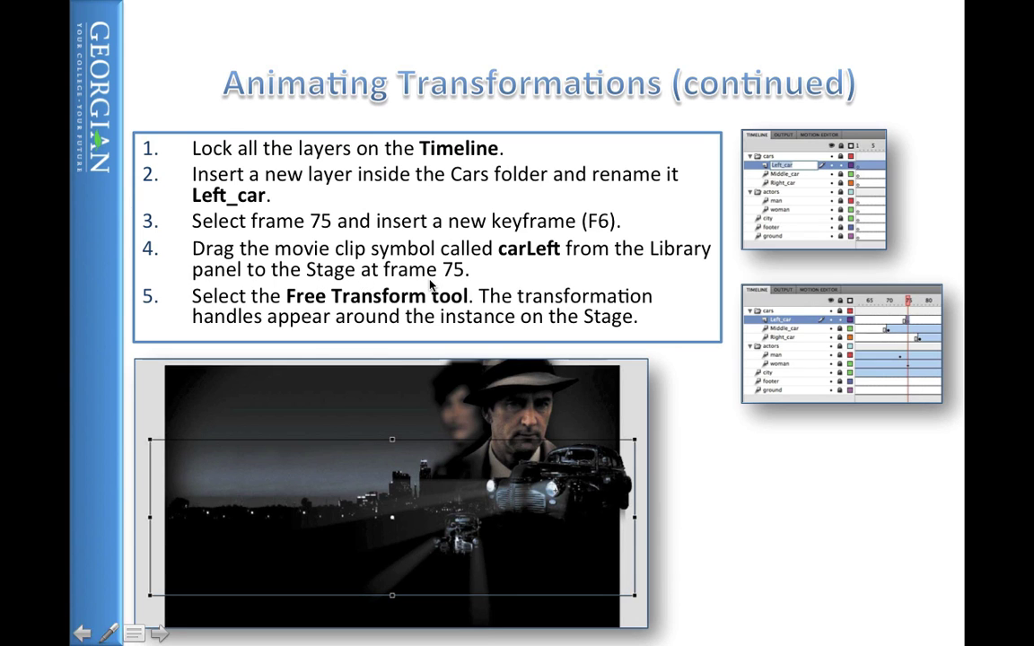
{"action": "key", "text": "super+Tab"}
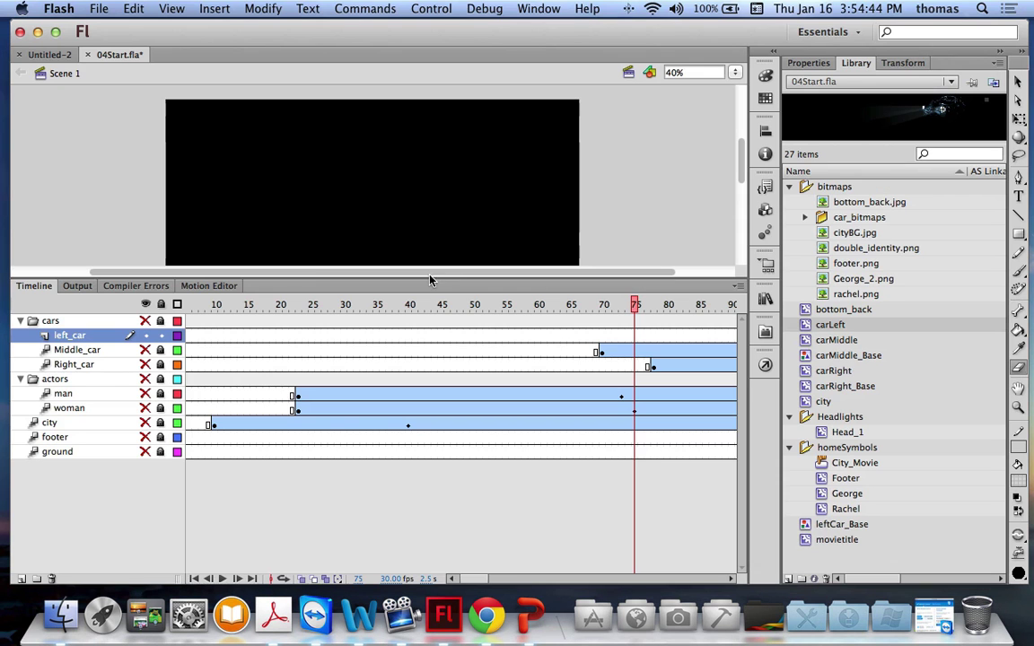
{"action": "right_click", "coordinate": [635, 338]}
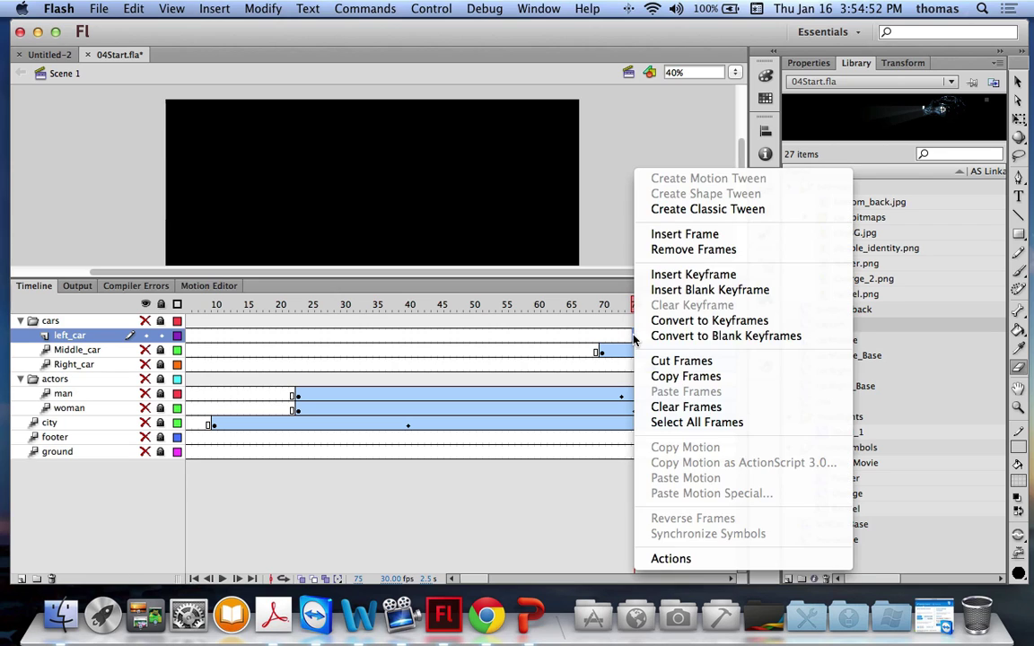
{"action": "left_click", "coordinate": [662, 278]}
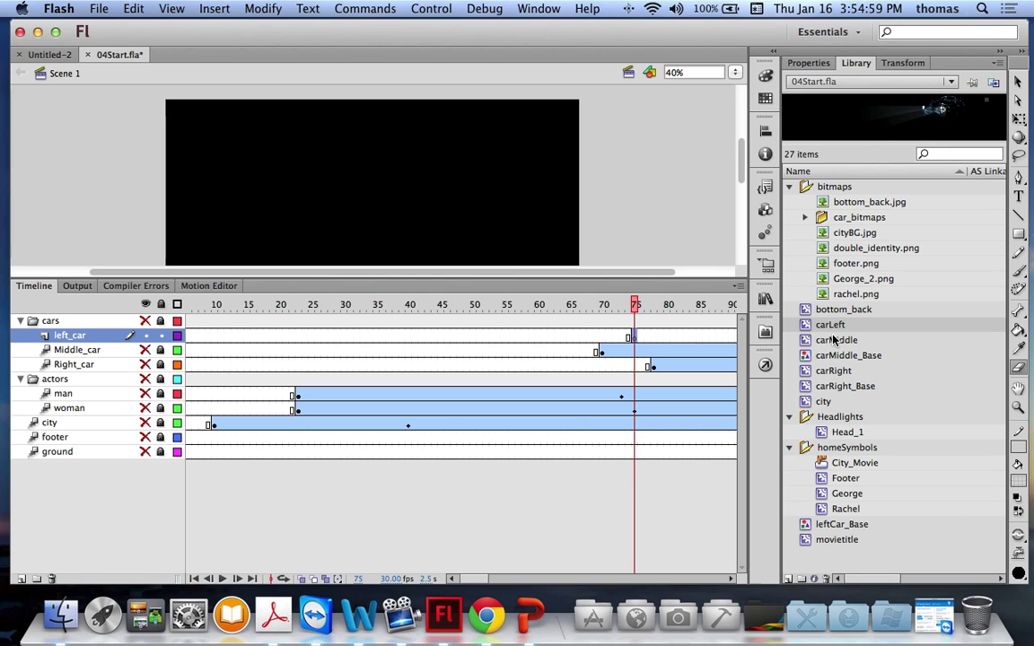
Place an instance of the carLeft symbol on the stage at frame 75 of left_car and enlarge the stage area above the Timeline.
{"action": "left_click_drag", "start_coordinate": [823, 329], "coordinate": [390, 218]}
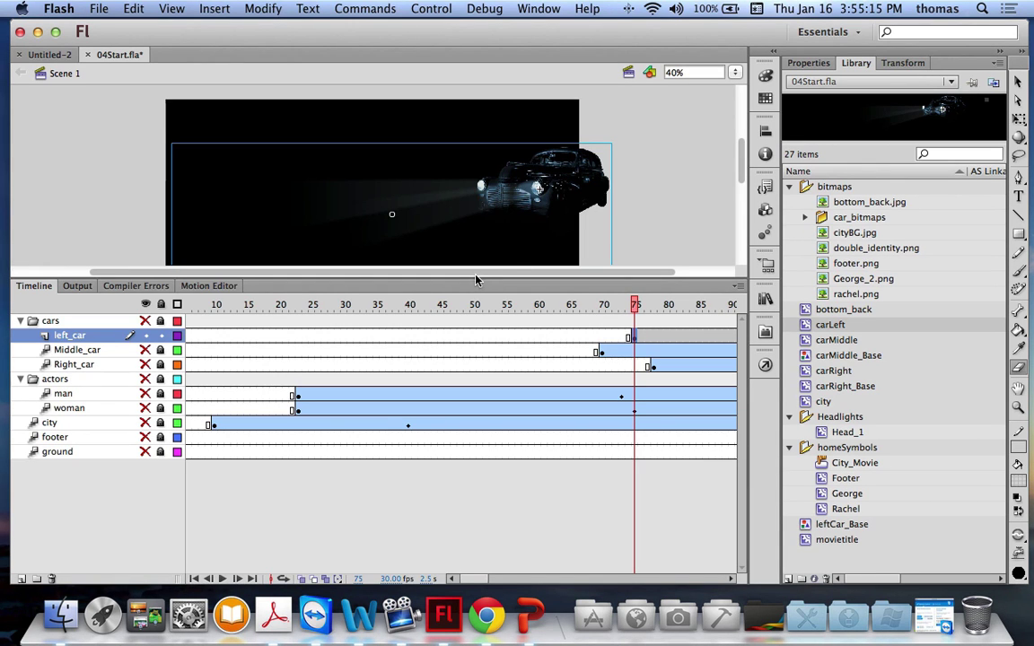
{"action": "left_click_drag", "start_coordinate": [476, 287], "coordinate": [470, 407]}
{"action": "left_click", "coordinate": [569, 275]}
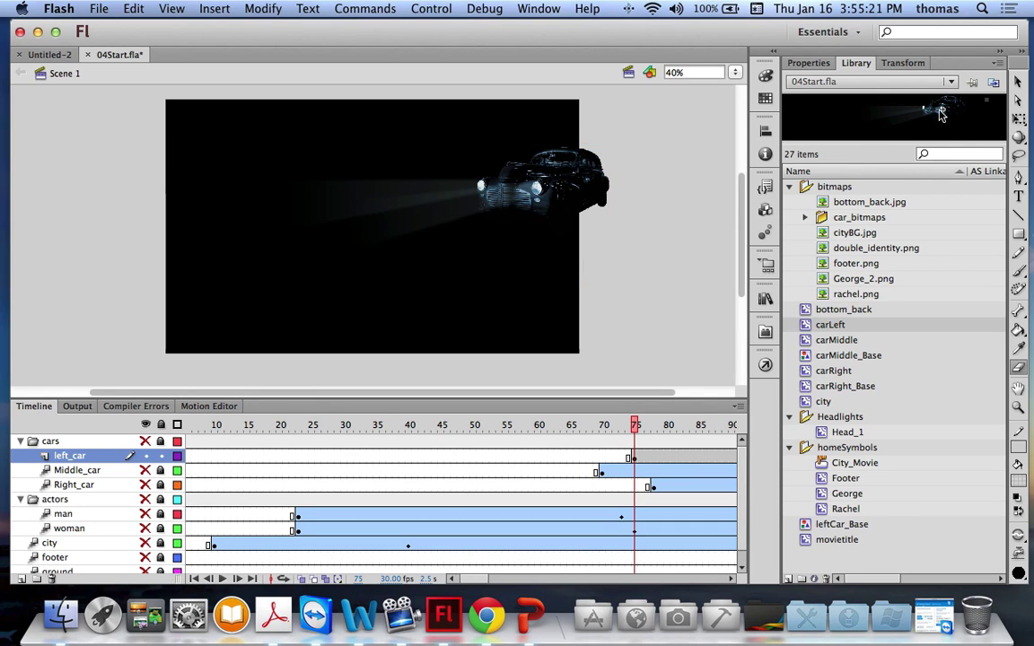
Select the car on the stage with the Selection tool and nudge it left in small increments.
{"action": "key", "text": "v"}
{"action": "left_click", "coordinate": [568, 180]}
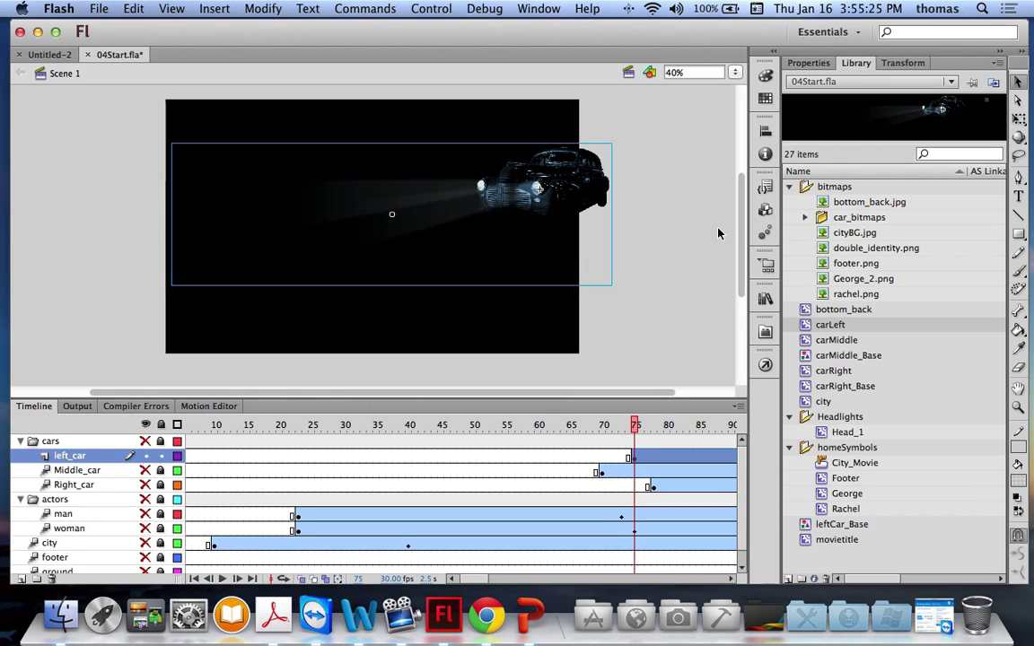
{"action": "key", "text": "Left"}
{"action": "key", "text": "Left"}
{"action": "key", "text": "Left"}
{"action": "key", "text": "Left"}
{"action": "key", "text": "Left"}
{"action": "key", "text": "Left"}
{"action": "key", "text": "Left"}
{"action": "key", "text": "Left"}
{"action": "key", "text": "Left"}
{"action": "key", "text": "Left"}
{"action": "key", "text": "Left"}
{"action": "key", "text": "Left"}
{"action": "key", "text": "Left"}
{"action": "key", "text": "Left"}
{"action": "key", "text": "Left"}
{"action": "key", "text": "Left"}
{"action": "key", "text": "Left"}
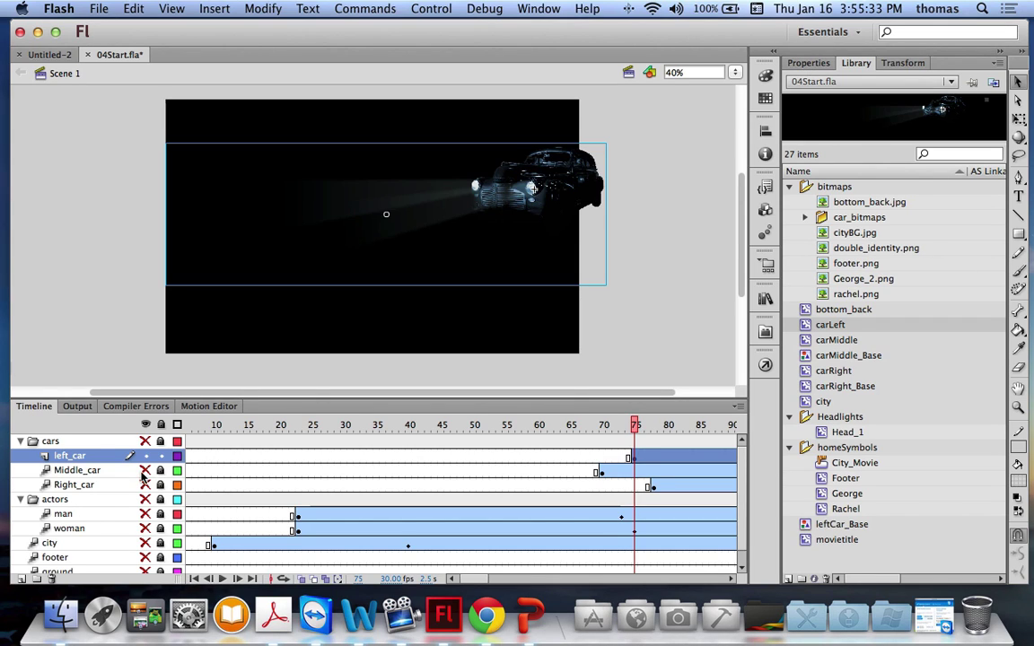
Temporarily show the Middle_car and Right_car layers, scrub to frame 191 and back to 75 to compare the cars, and hide both layers again.
{"action": "scroll", "coordinate": [148, 481], "scroll_direction": "left", "scroll_amount": 2}
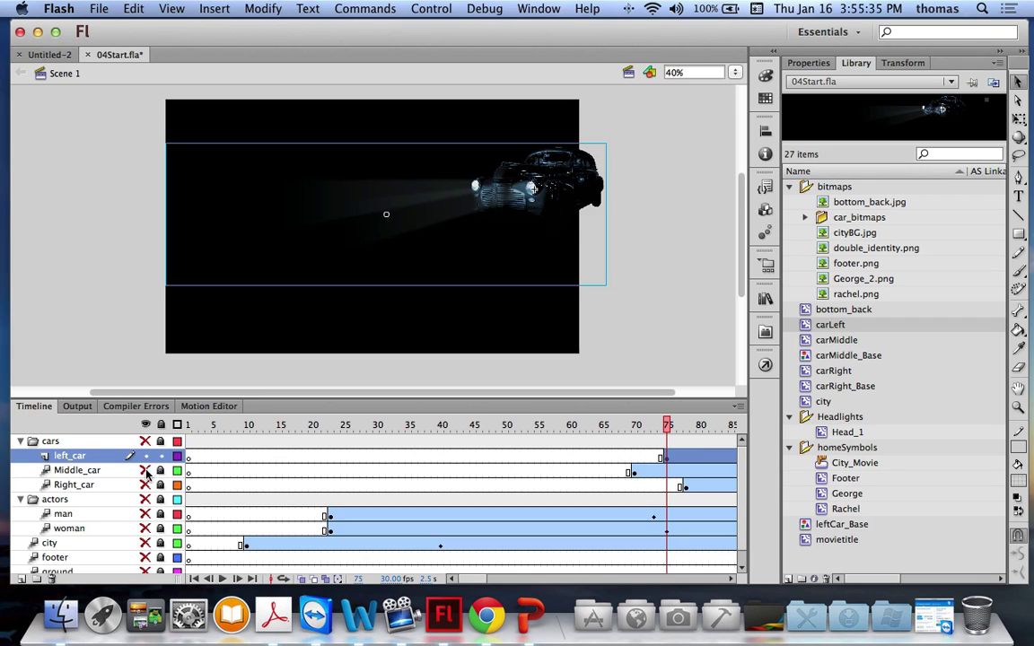
{"action": "left_click", "coordinate": [145, 470]}
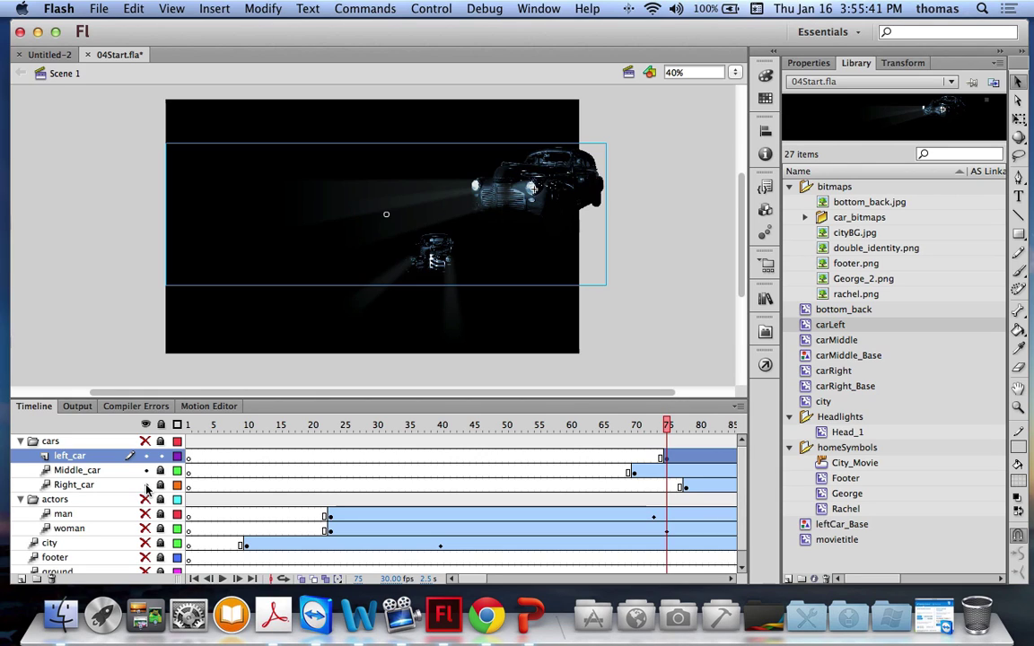
{"action": "left_click_drag", "start_coordinate": [666, 425], "coordinate": [679, 344]}
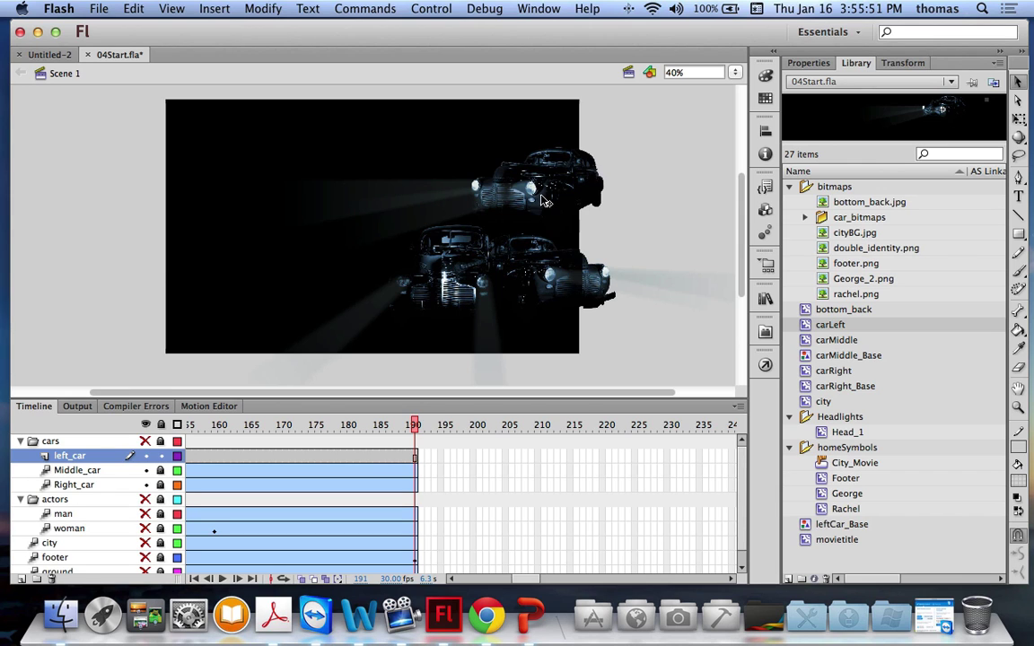
{"action": "left_click", "coordinate": [406, 425]}
{"action": "left_click_drag", "start_coordinate": [406, 425], "coordinate": [441, 441]}
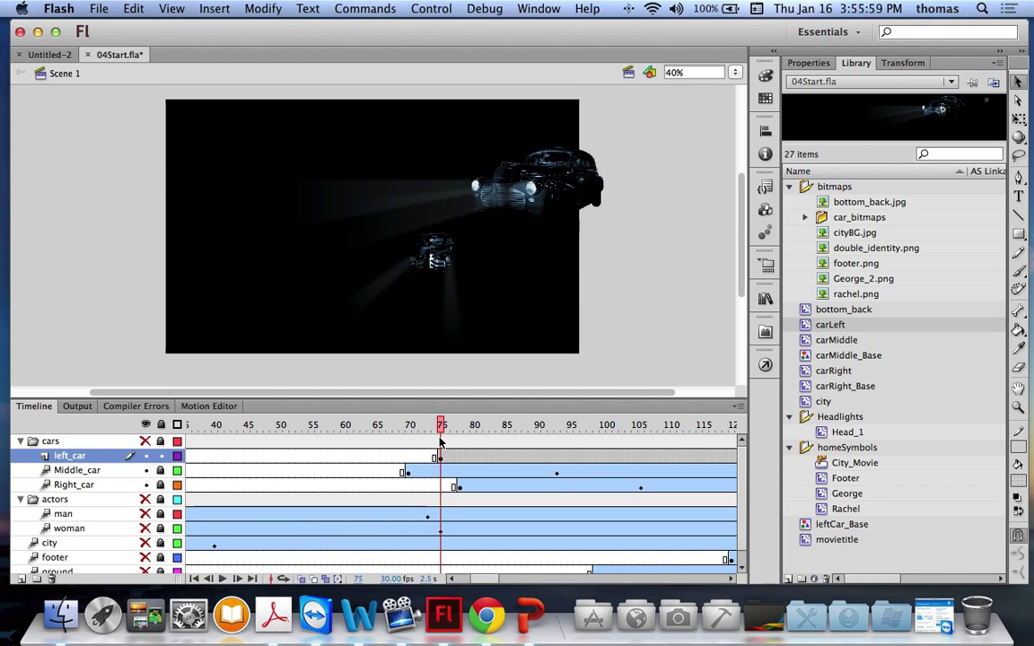
{"action": "left_click", "coordinate": [160, 472]}
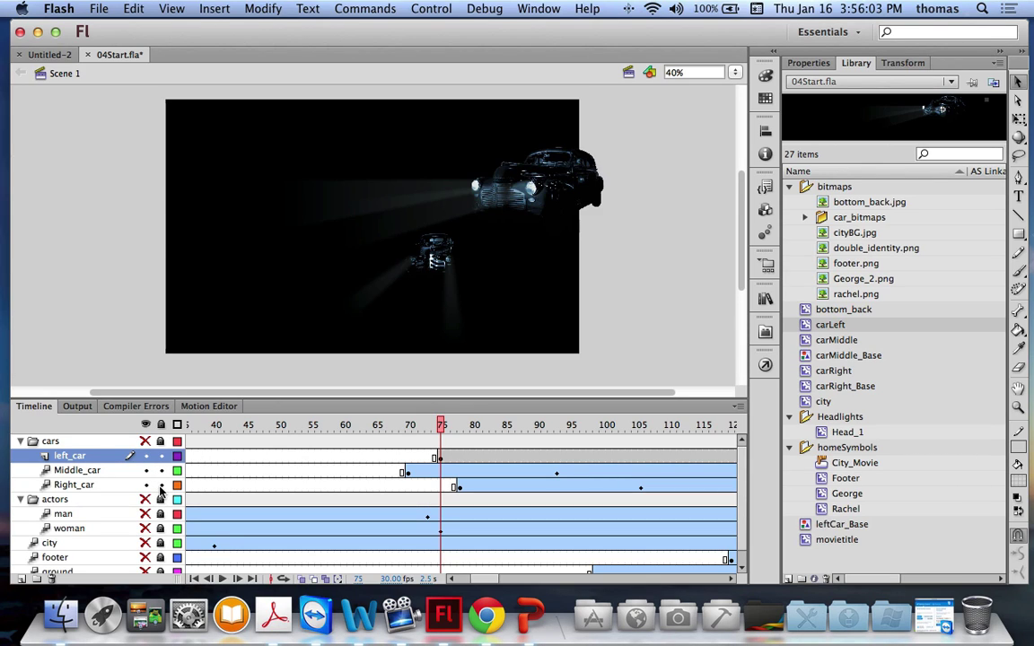
{"action": "left_click", "coordinate": [146, 484]}
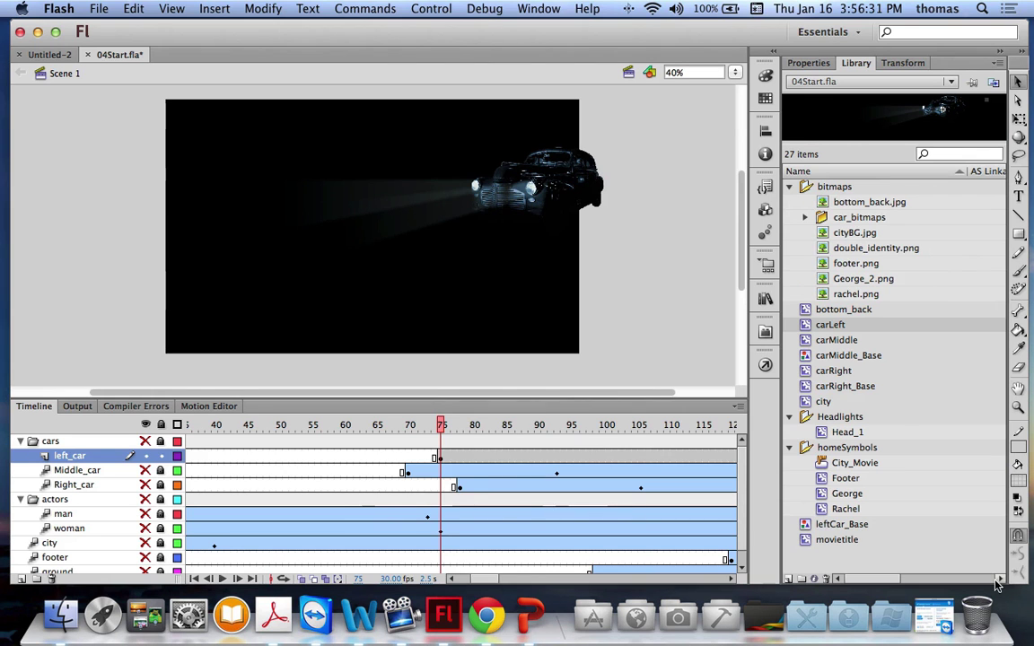
Shrink the left car proportionally with Free Transform and set its width and height scale to 29.4%.
{"action": "left_click", "coordinate": [528, 176]}
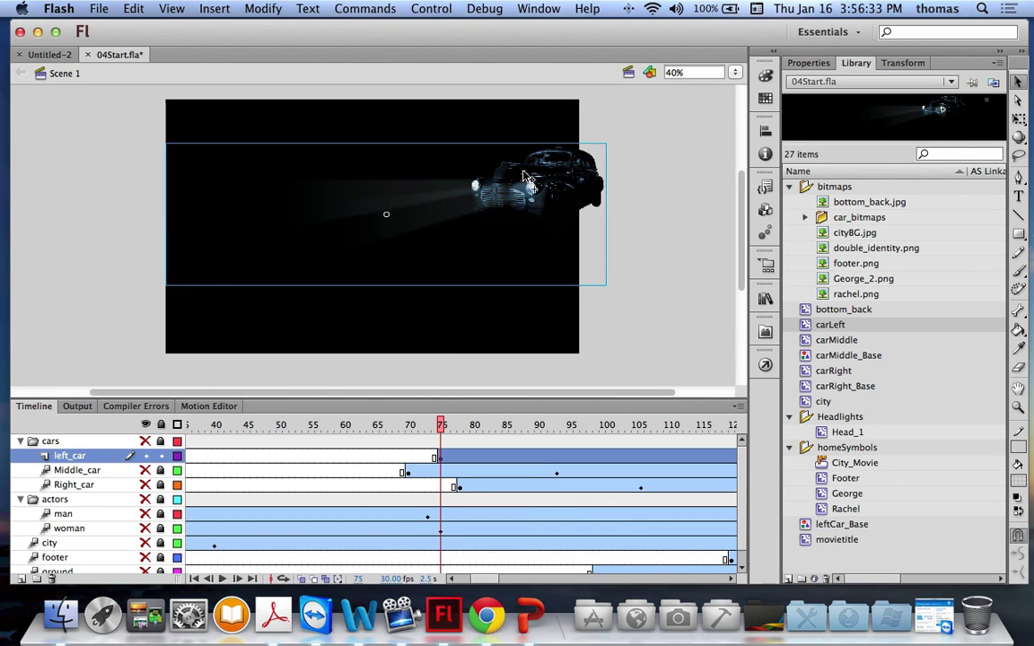
{"action": "left_click", "coordinate": [1019, 119]}
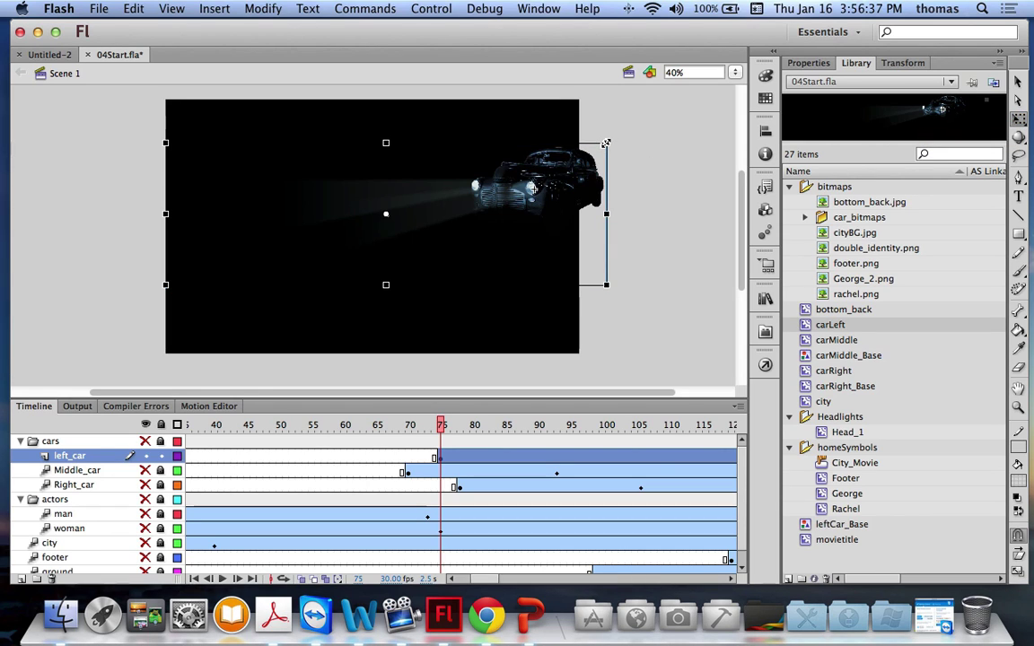
{"action": "left_click_drag", "start_coordinate": [606, 143], "coordinate": [510, 173]}
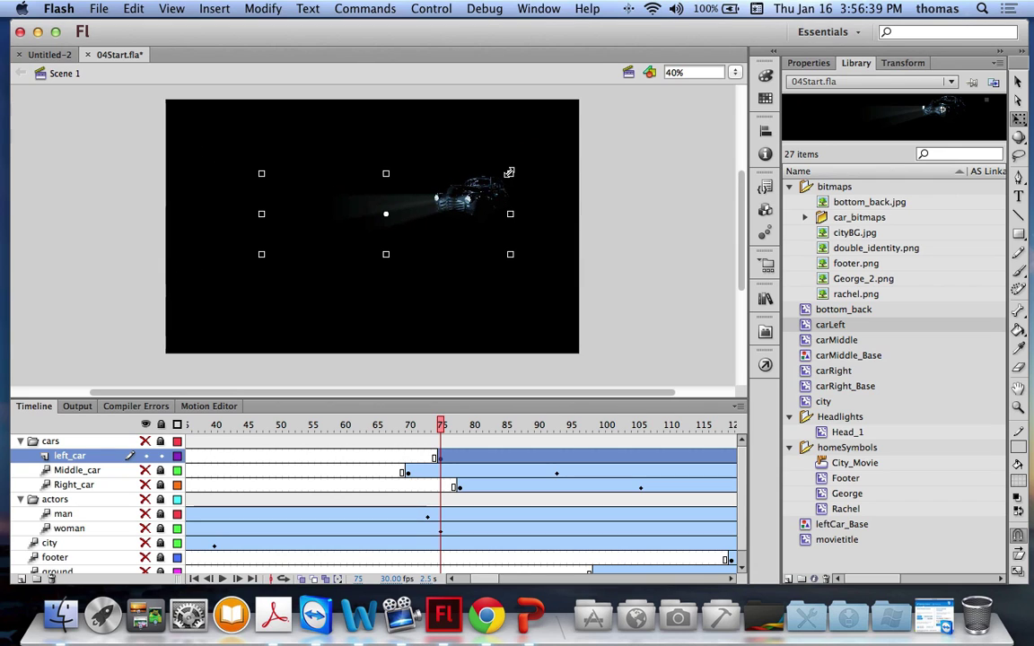
{"action": "left_click", "coordinate": [902, 63]}
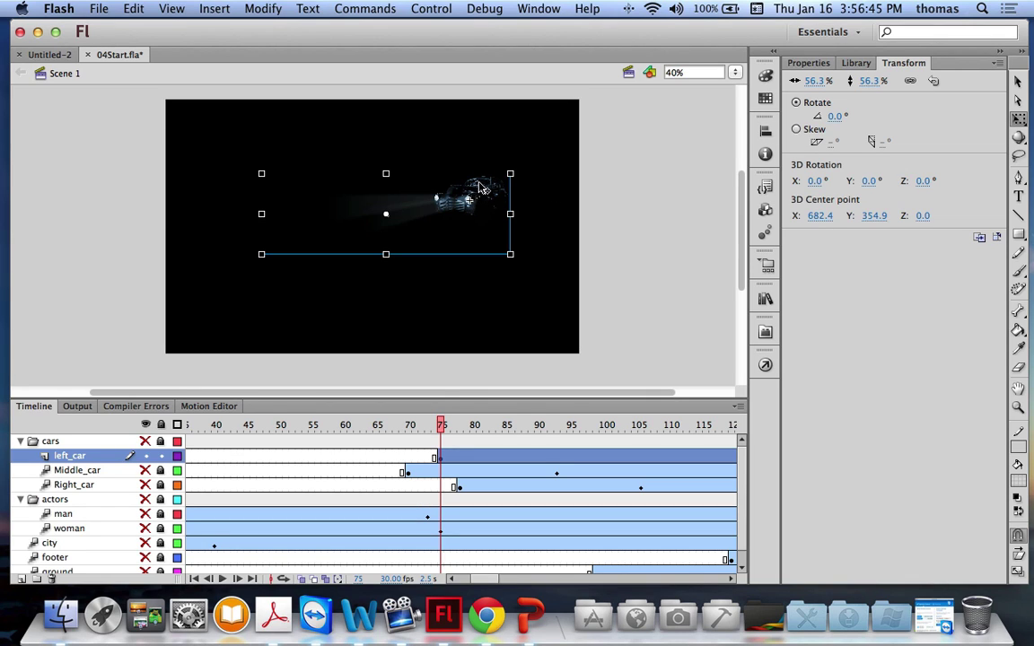
{"action": "left_click_drag", "start_coordinate": [510, 174], "coordinate": [480, 190]}
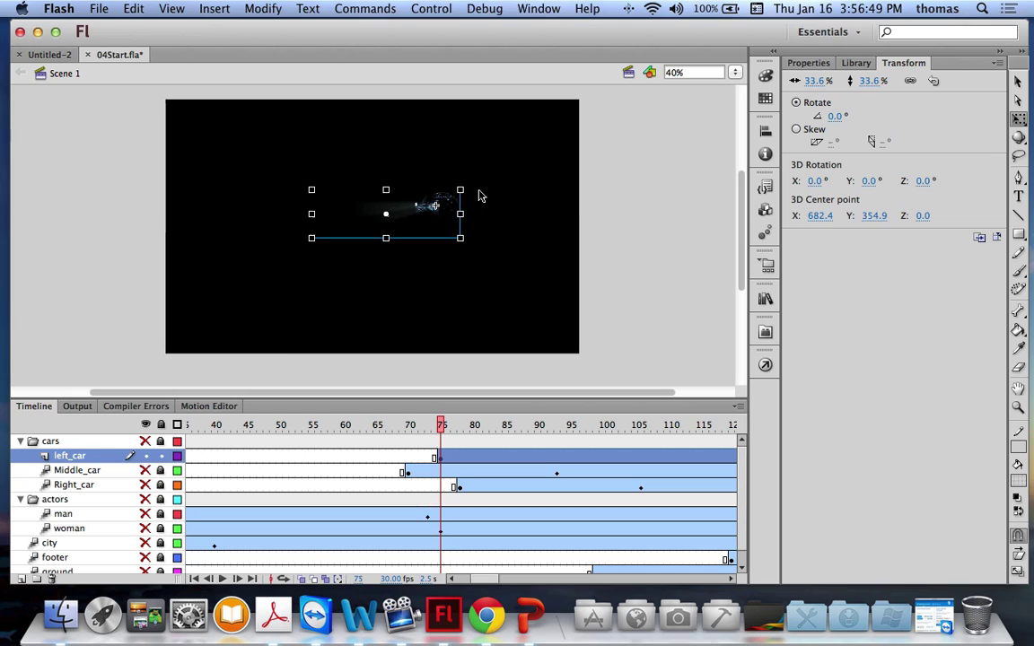
{"action": "left_click", "coordinate": [815, 80]}
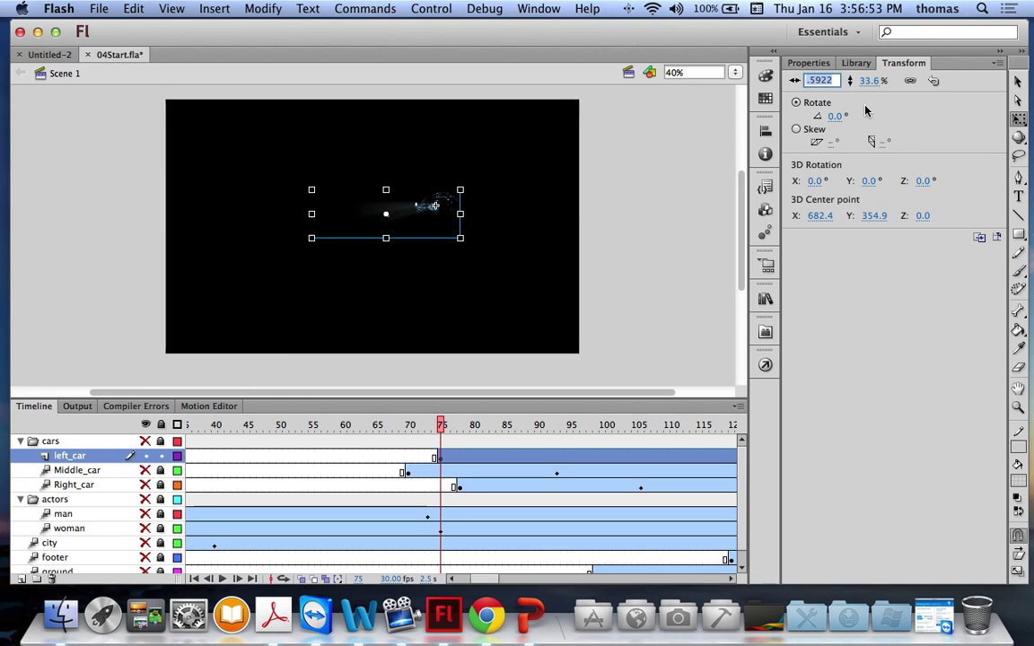
{"action": "type", "text": "29.4"}
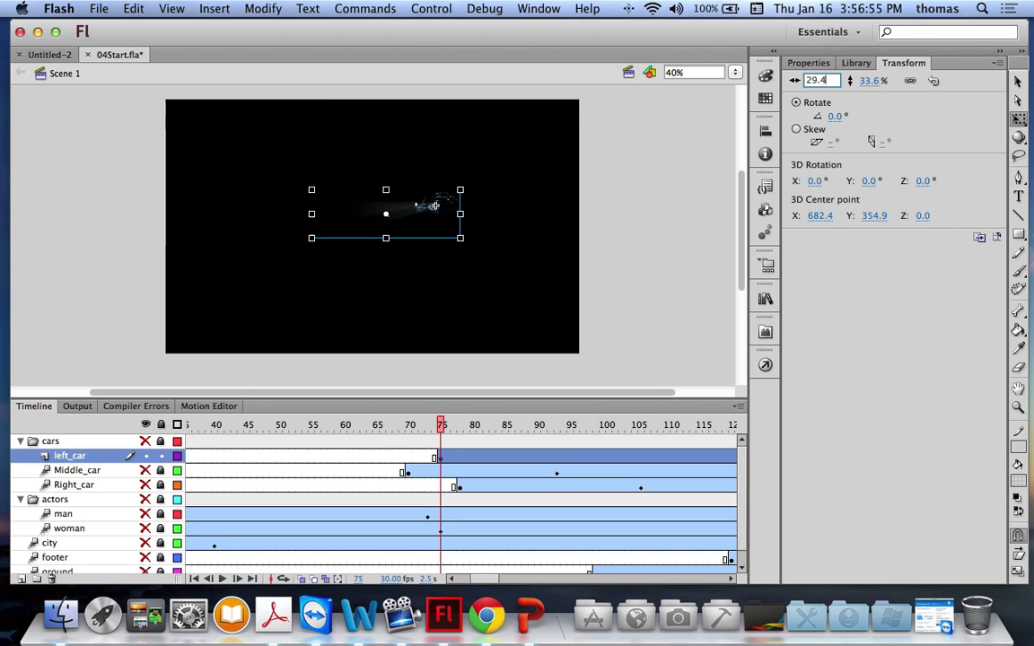
{"action": "key", "text": "Return"}
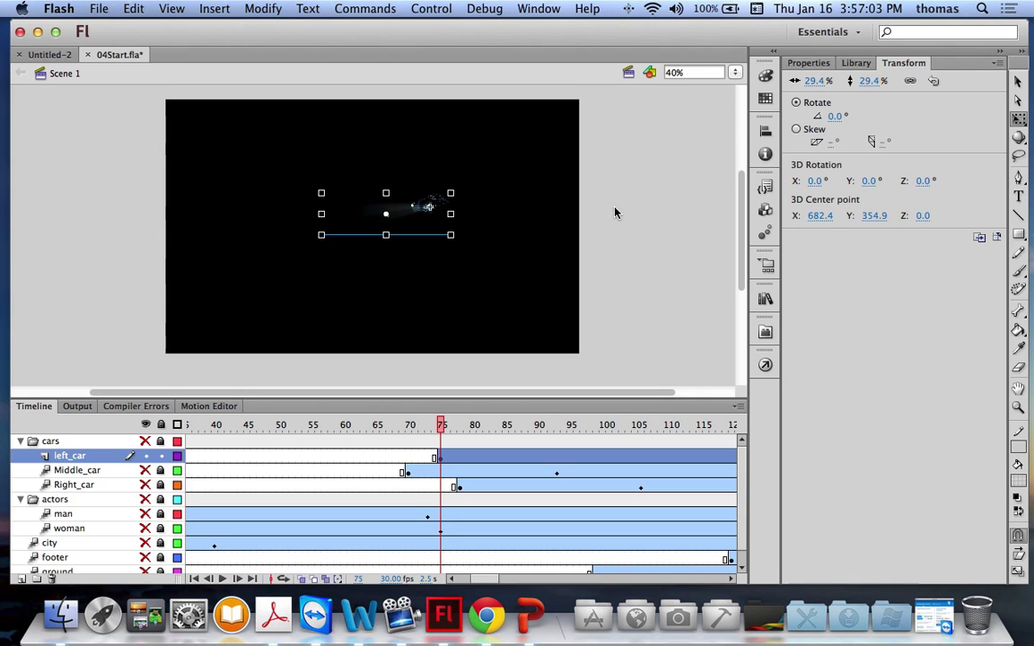
Position the left car at X 710 and Y 488, and check the following instructions in the presentation.
{"action": "left_click", "coordinate": [816, 65]}
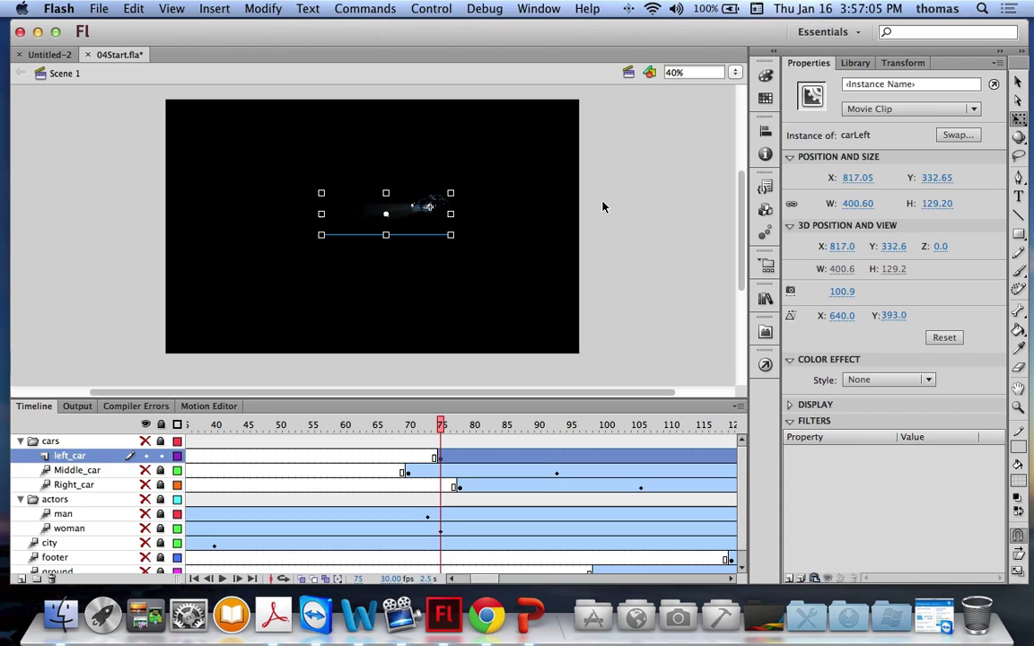
{"action": "left_click", "coordinate": [857, 179]}
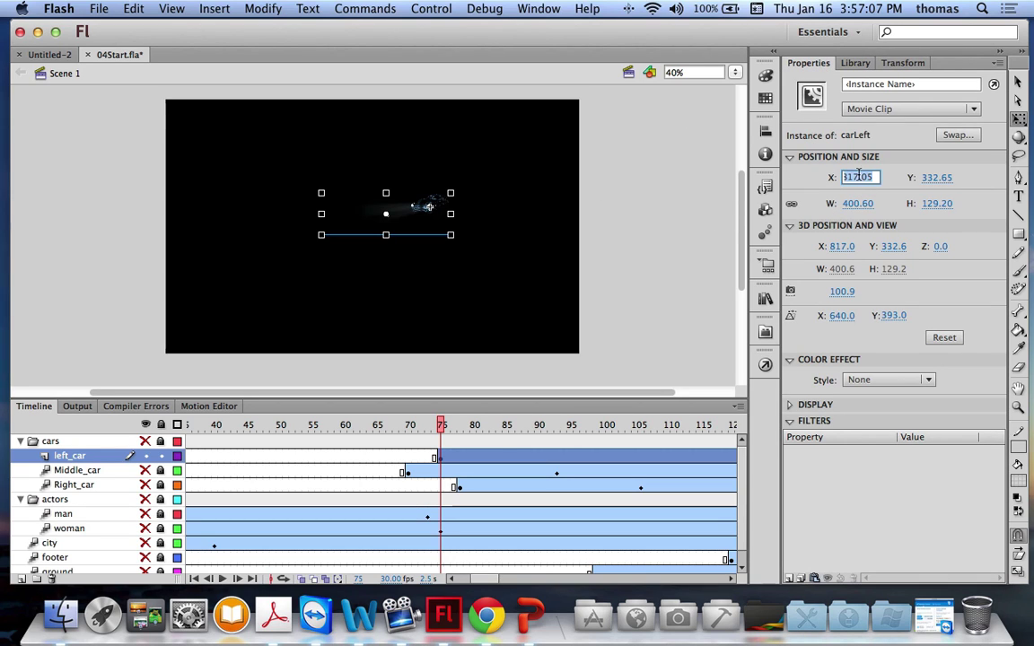
{"action": "type", "text": "710"}
{"action": "left_click", "coordinate": [930, 178]}
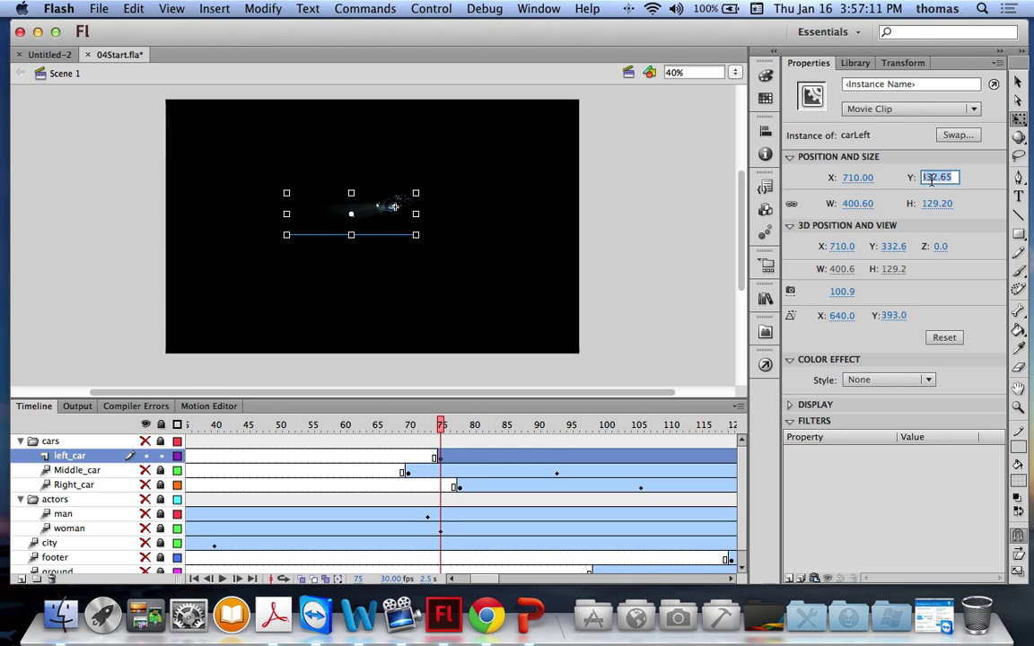
{"action": "type", "text": "488"}
{"action": "key", "text": "Return"}
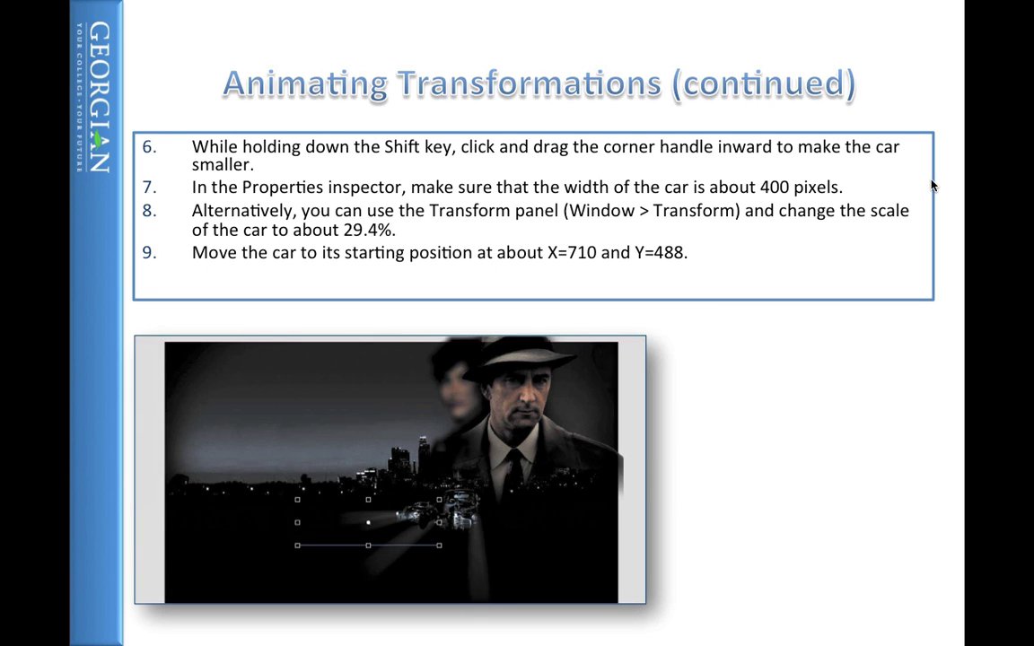
{"action": "key", "text": "Right"}
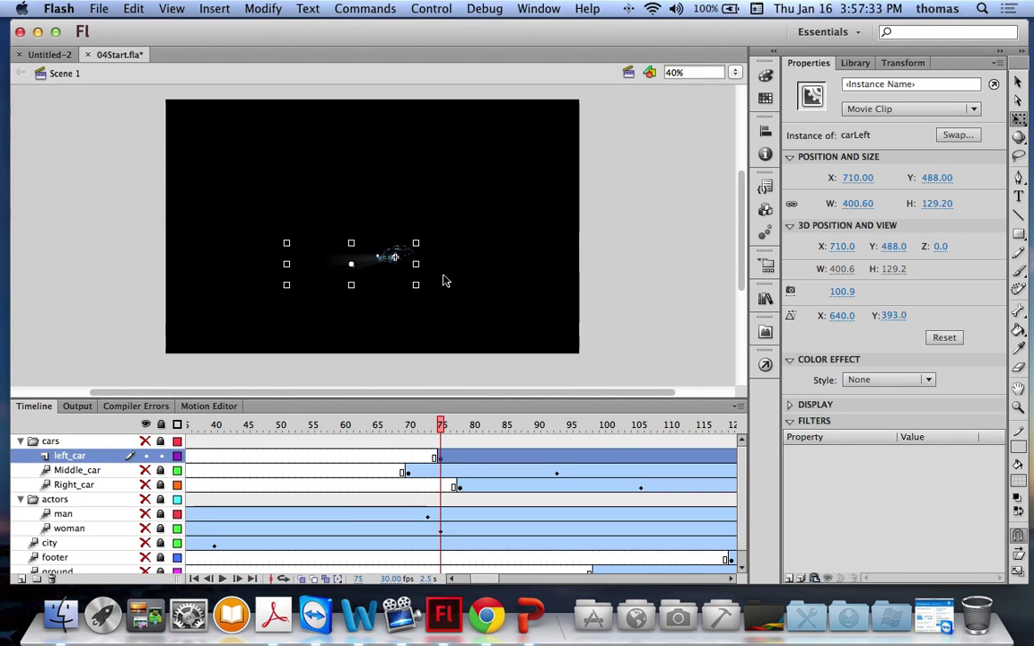
Apply an Alpha color effect of 0% to the left car and create a motion tween for it.
{"action": "left_click", "coordinate": [920, 378]}
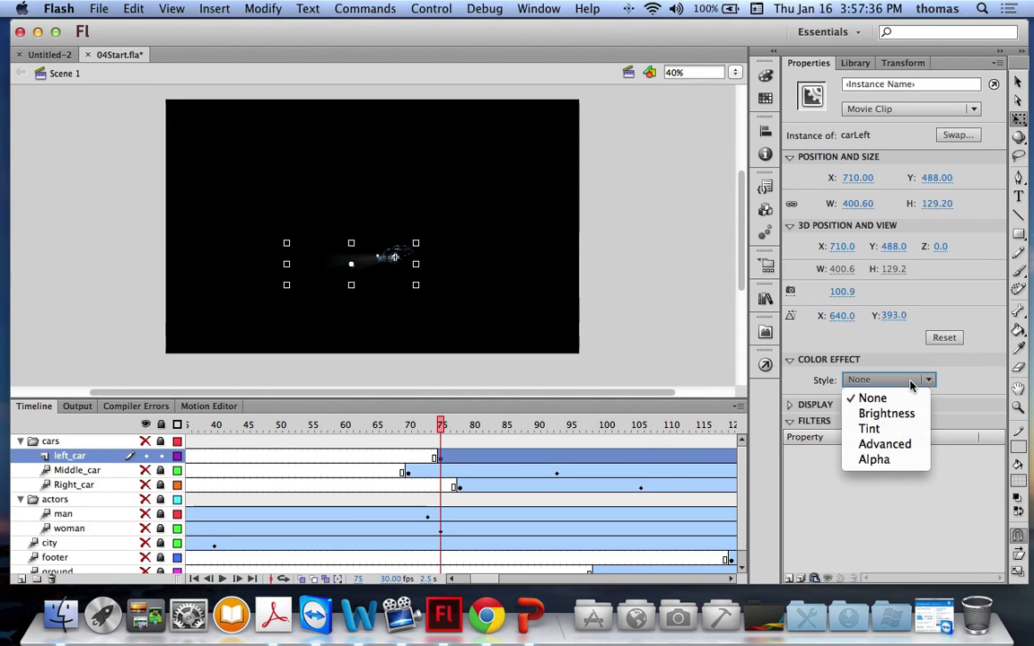
{"action": "left_click", "coordinate": [895, 458]}
{"action": "left_click_drag", "start_coordinate": [927, 405], "coordinate": [676, 291]}
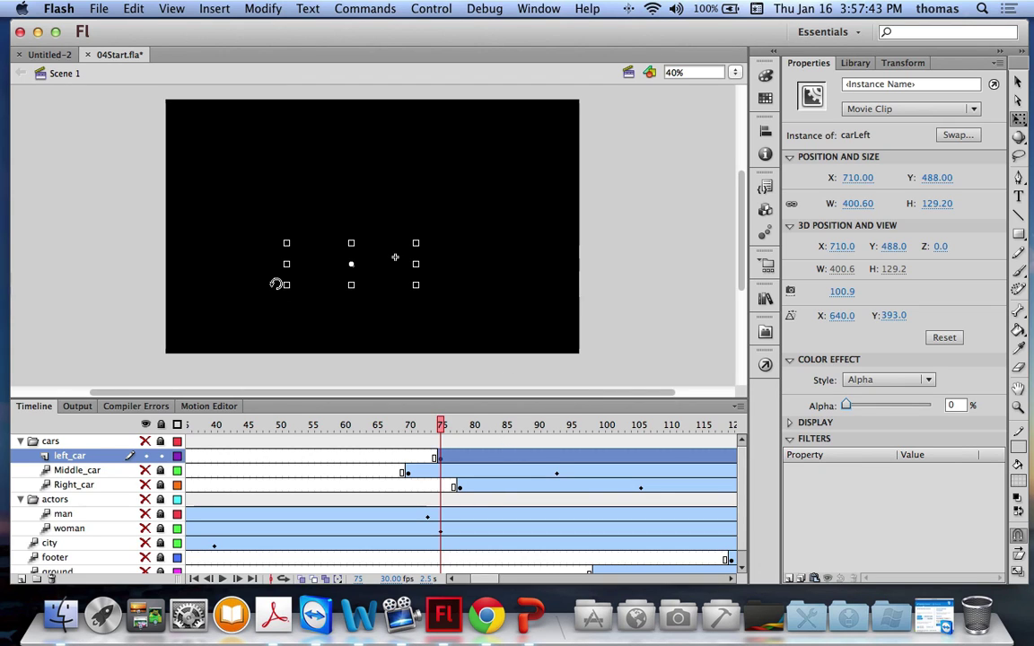
{"action": "right_click", "coordinate": [334, 265]}
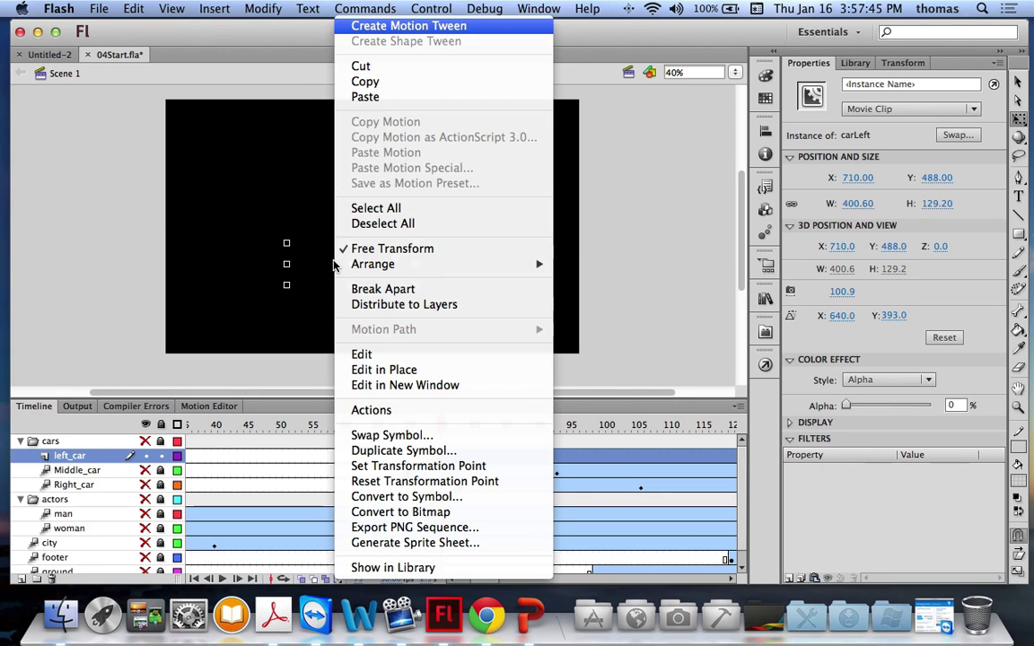
{"action": "left_click", "coordinate": [392, 28]}
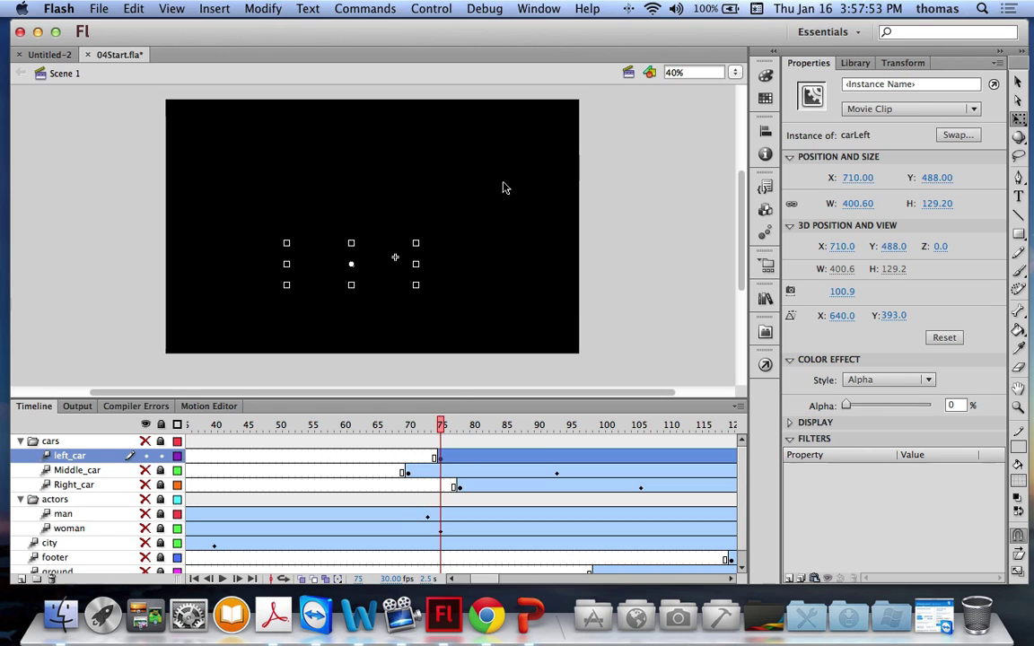
Scrub the playhead to frame 191 and back to frame 75 to review the left_car tween span.
{"action": "left_click_drag", "start_coordinate": [451, 437], "coordinate": [328, 429]}
{"action": "key", "text": "super+alt+a"}
{"action": "scroll", "coordinate": [359, 440], "scroll_direction": "left", "scroll_amount": 5}
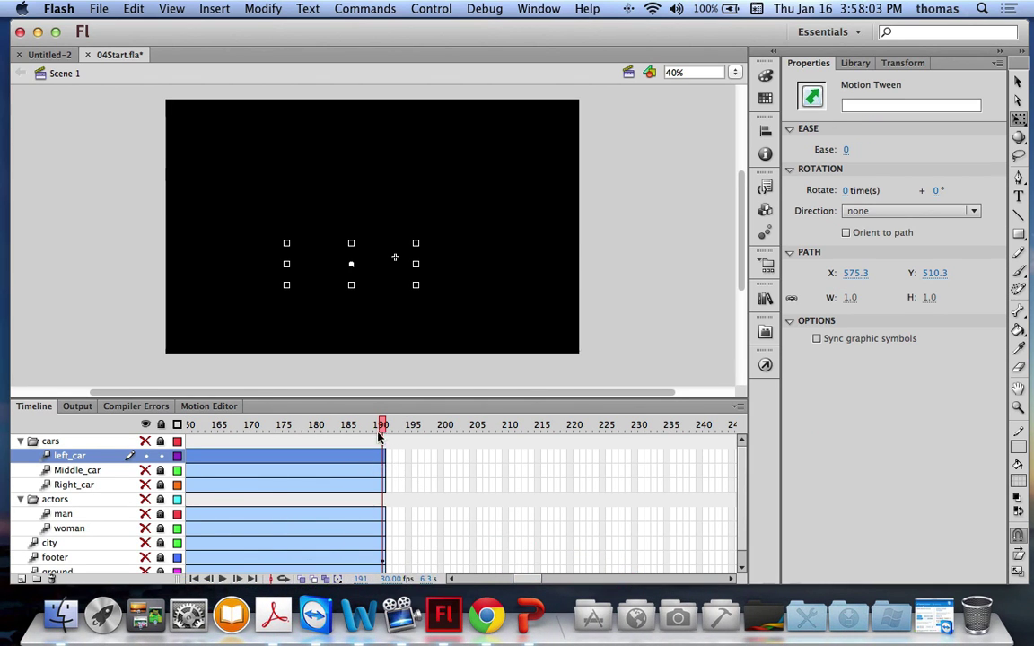
{"action": "left_click_drag", "start_coordinate": [346, 424], "coordinate": [441, 448]}
{"action": "left_click", "coordinate": [441, 454]}
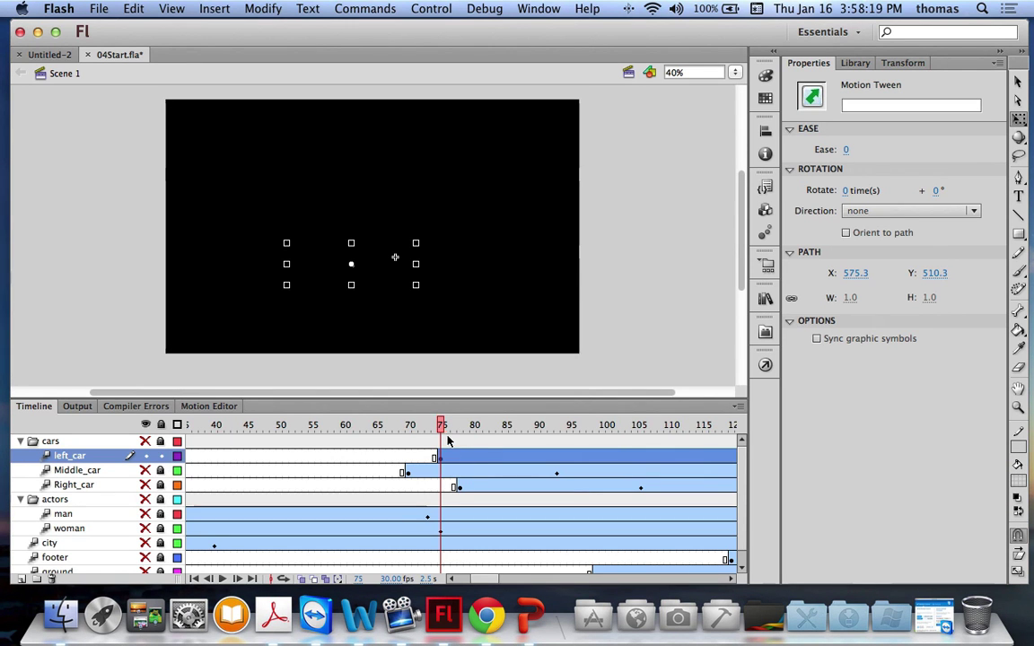
Insert a Color keyframe at frame 100 in the left_car motion tween.
{"action": "left_click_drag", "start_coordinate": [442, 427], "coordinate": [603, 440]}
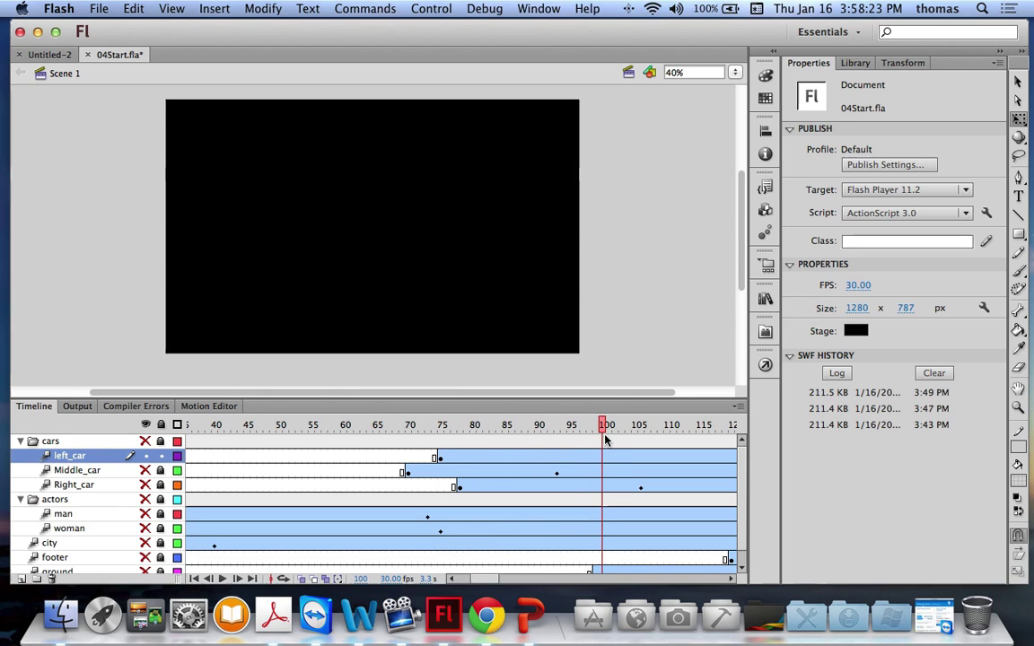
{"action": "left_click", "coordinate": [607, 456]}
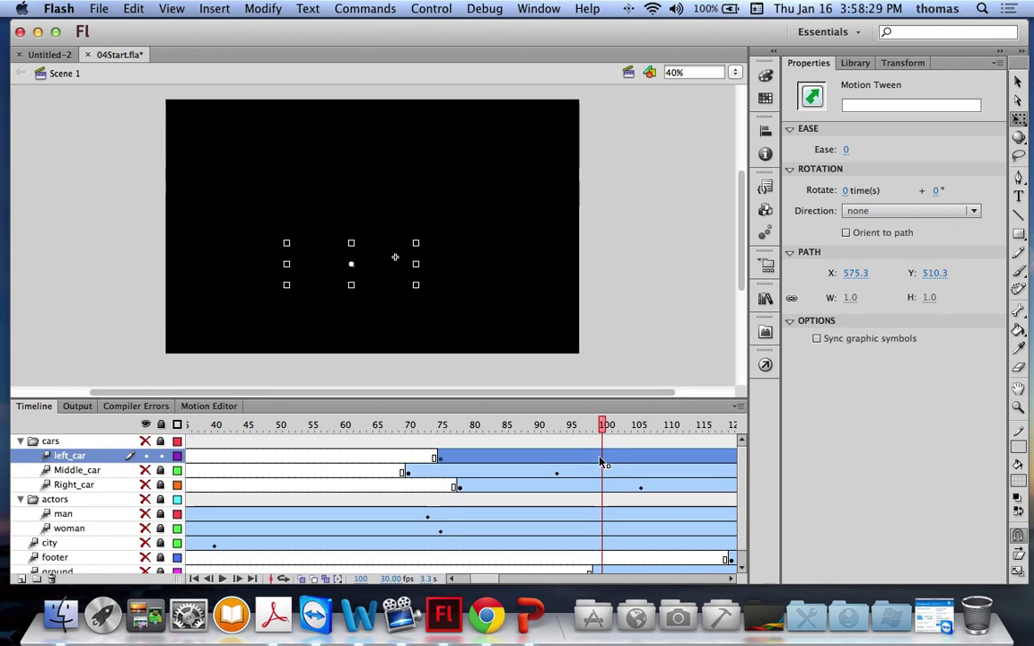
{"action": "left_click", "coordinate": [583, 441]}
{"action": "left_click", "coordinate": [606, 459]}
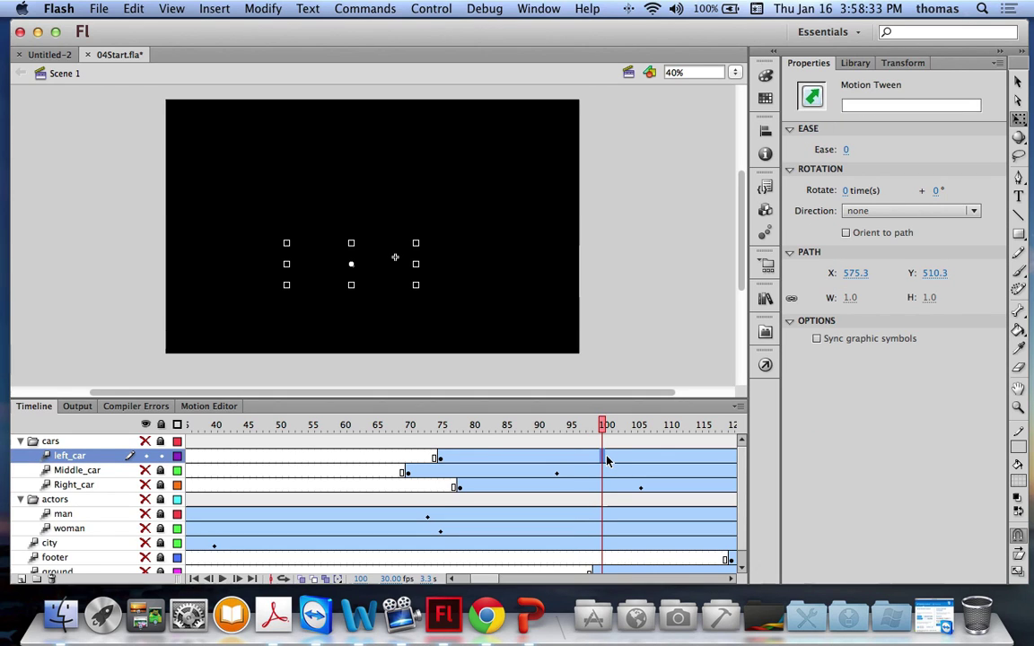
{"action": "right_click", "coordinate": [604, 460]}
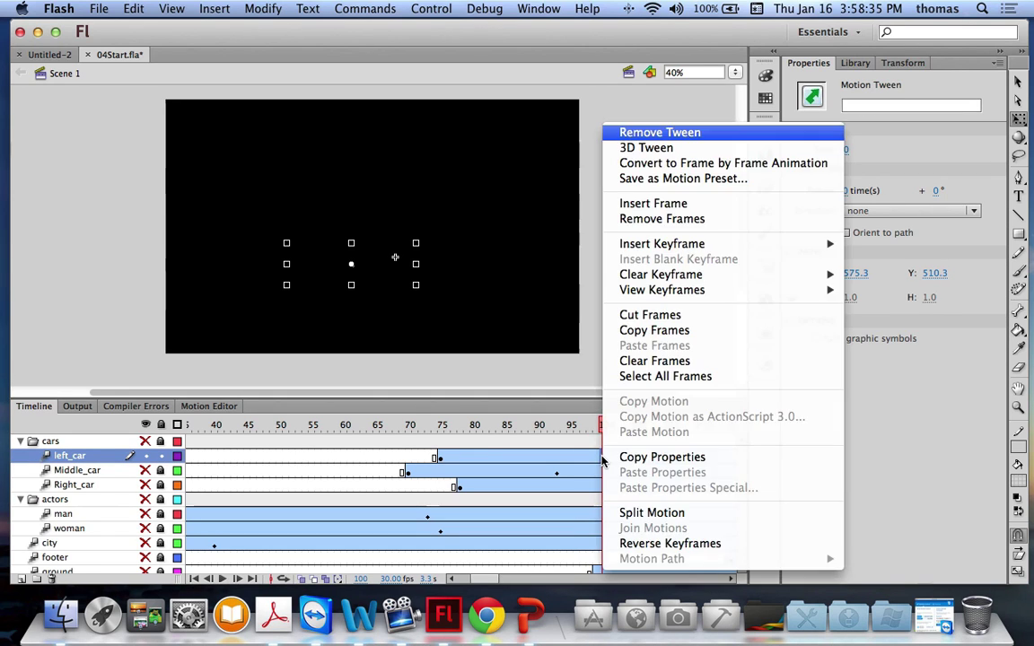
{"action": "mouse_move", "coordinate": [674, 278]}
{"action": "mouse_move", "coordinate": [694, 248]}
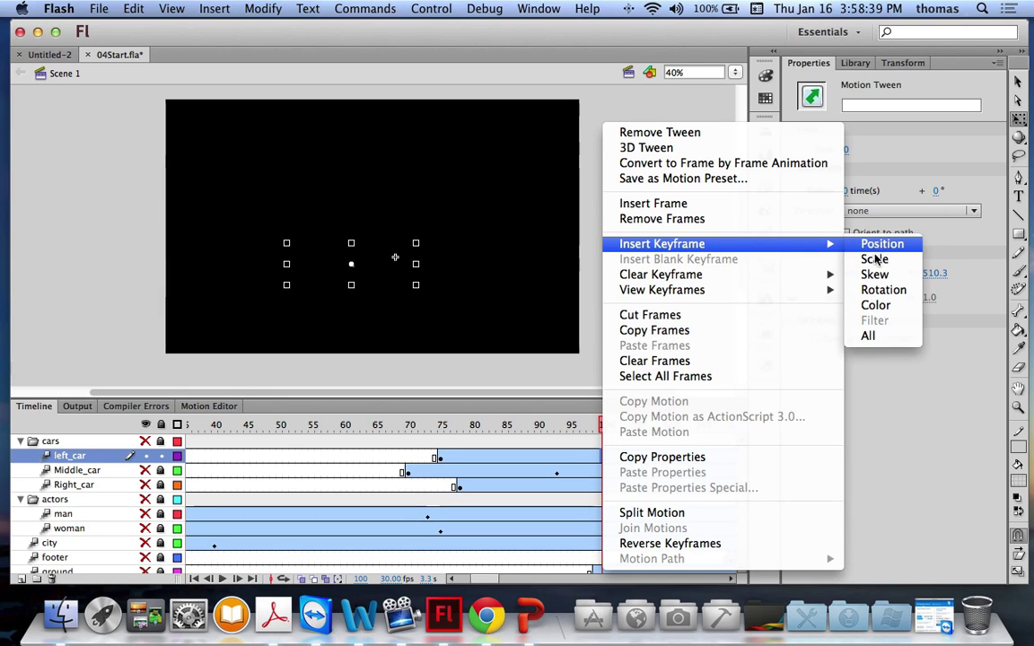
{"action": "left_click", "coordinate": [884, 311]}
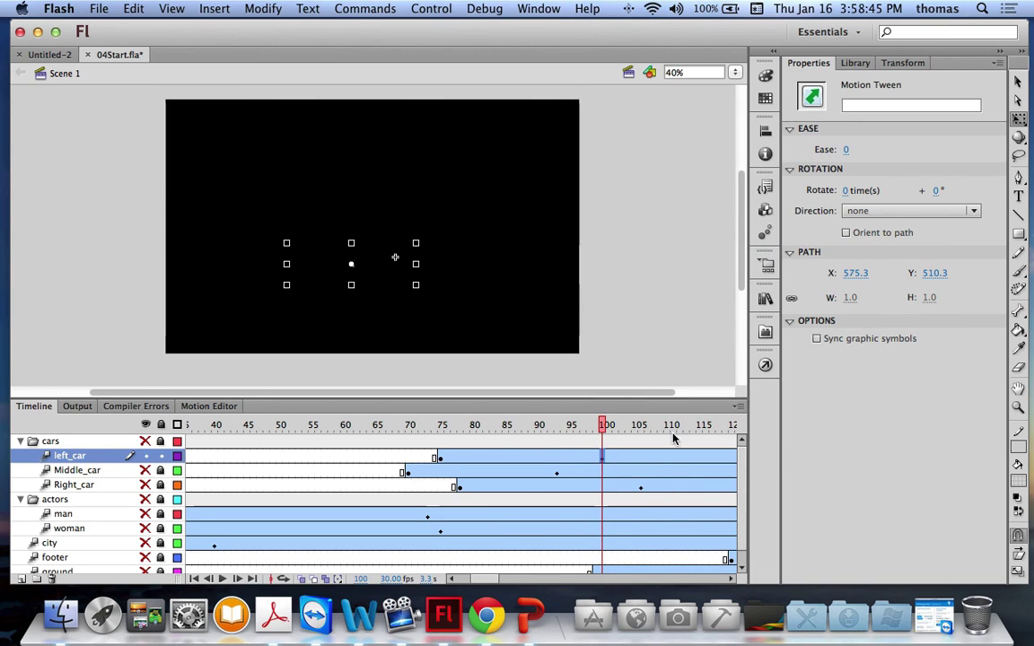
Set the left car's Alpha to 100% at frame 100, and check the next instructions in the presentation.
{"action": "left_click", "coordinate": [382, 276]}
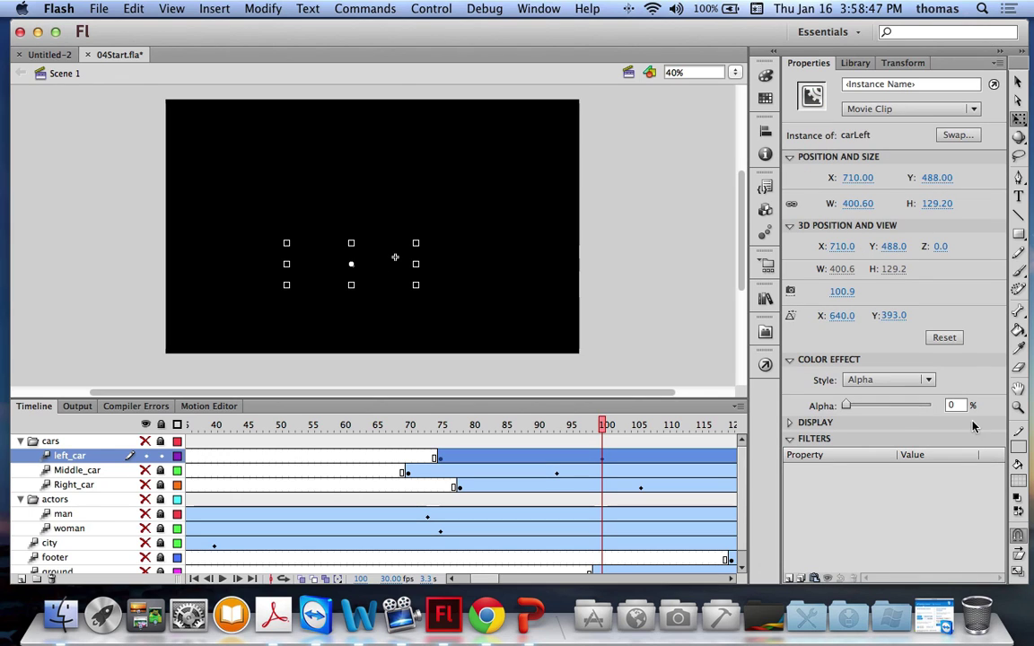
{"action": "left_click_drag", "start_coordinate": [844, 406], "coordinate": [934, 405]}
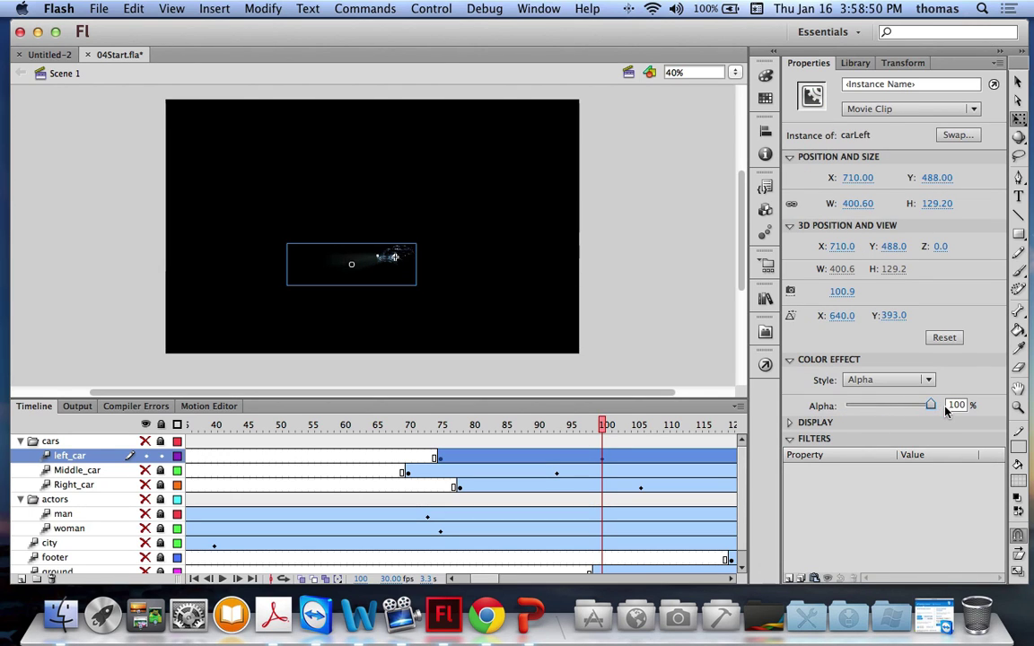
{"action": "left_click", "coordinate": [658, 315]}
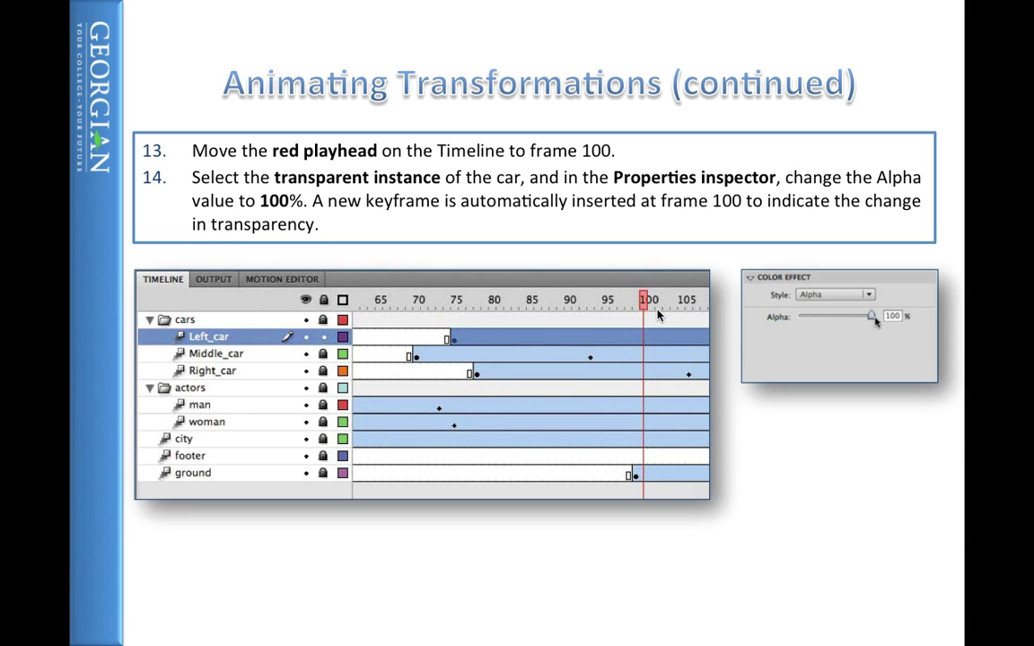
{"action": "key", "text": "Right"}
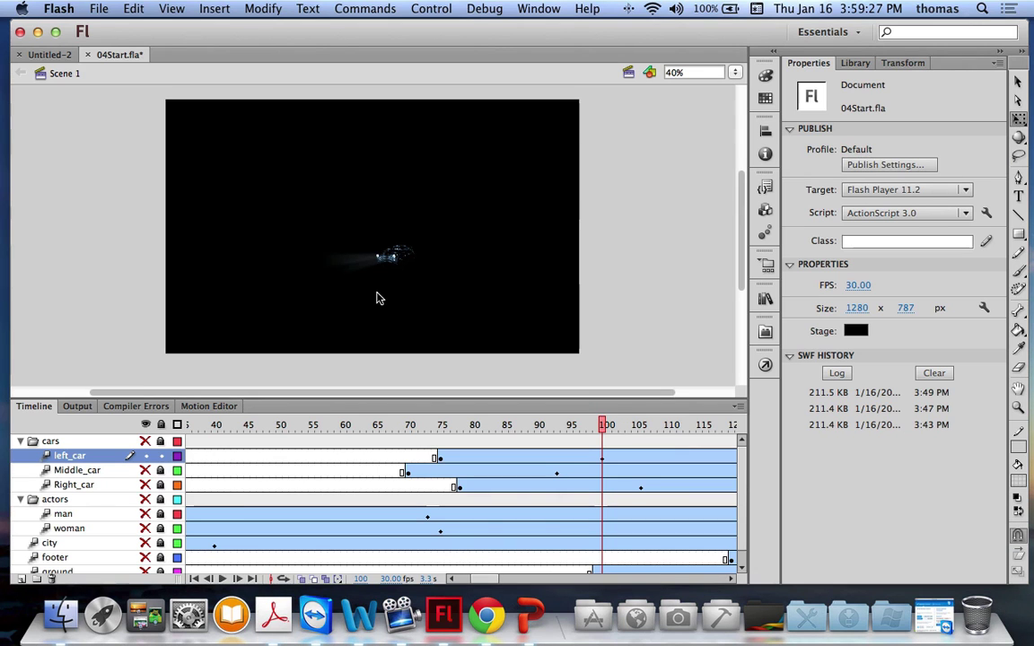
Enlarge the left car at frame 100 with Free Transform, setting its width to 1379.5 and its height to 467.8.
{"action": "left_click", "coordinate": [392, 258]}
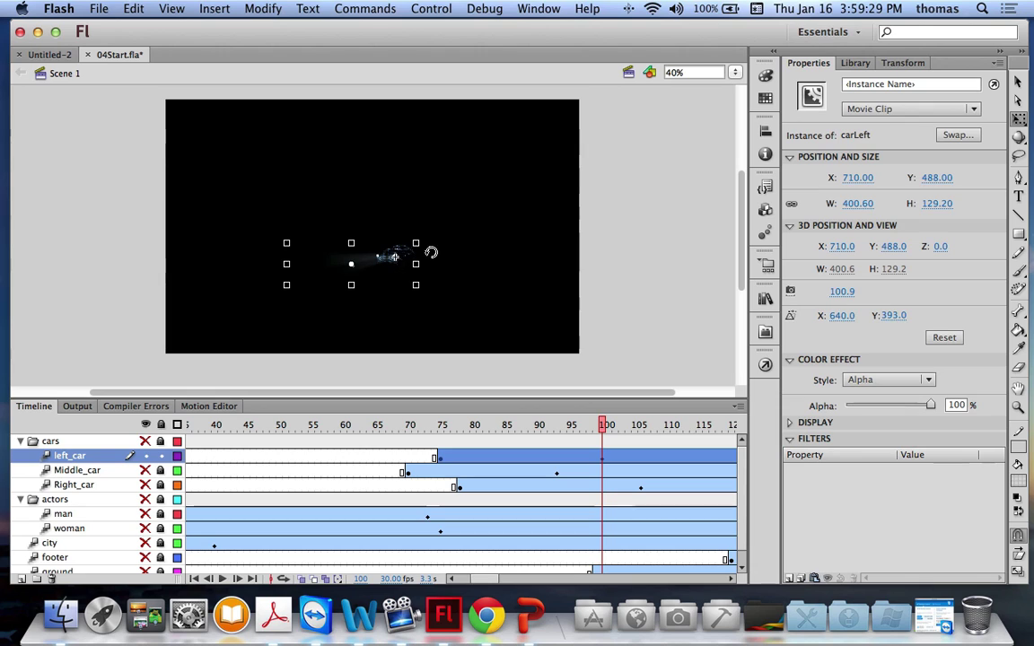
{"action": "left_click_drag", "start_coordinate": [418, 243], "coordinate": [496, 224]}
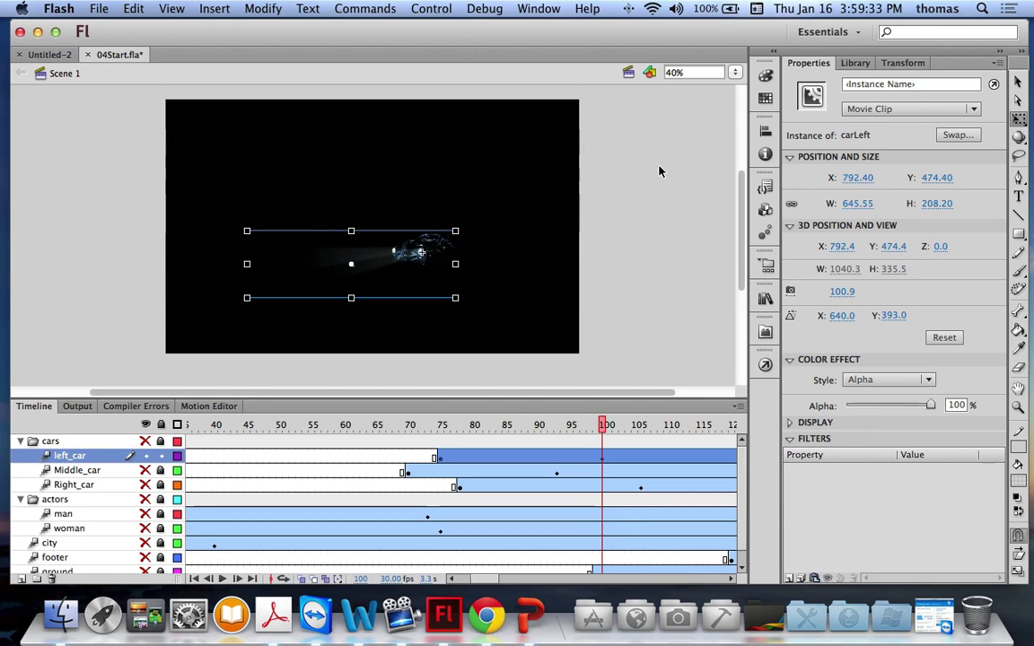
{"action": "left_click", "coordinate": [903, 63]}
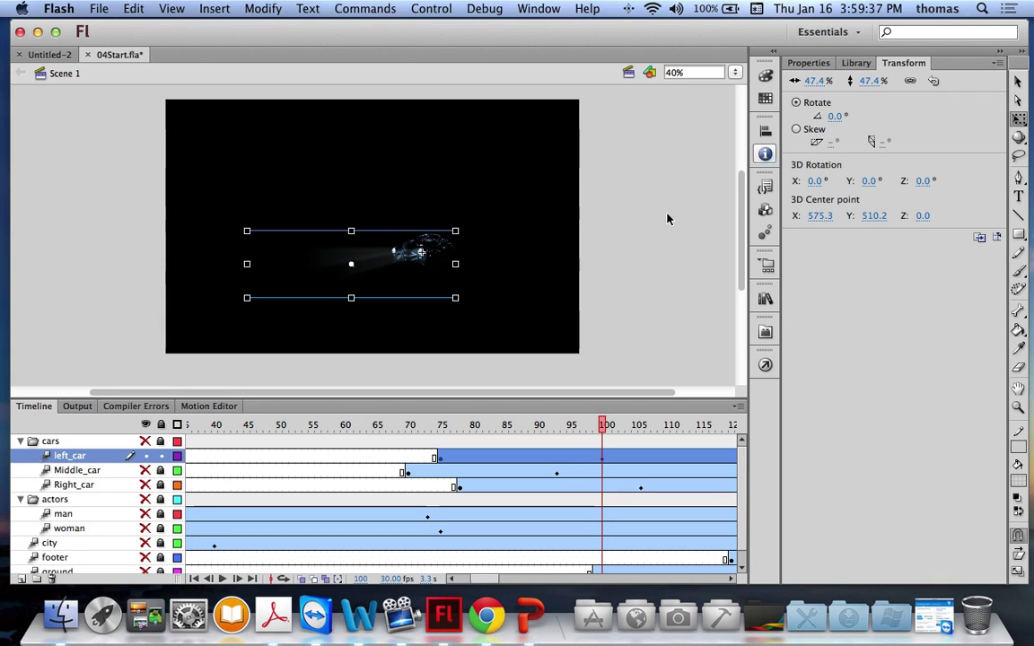
{"action": "left_click", "coordinate": [808, 62]}
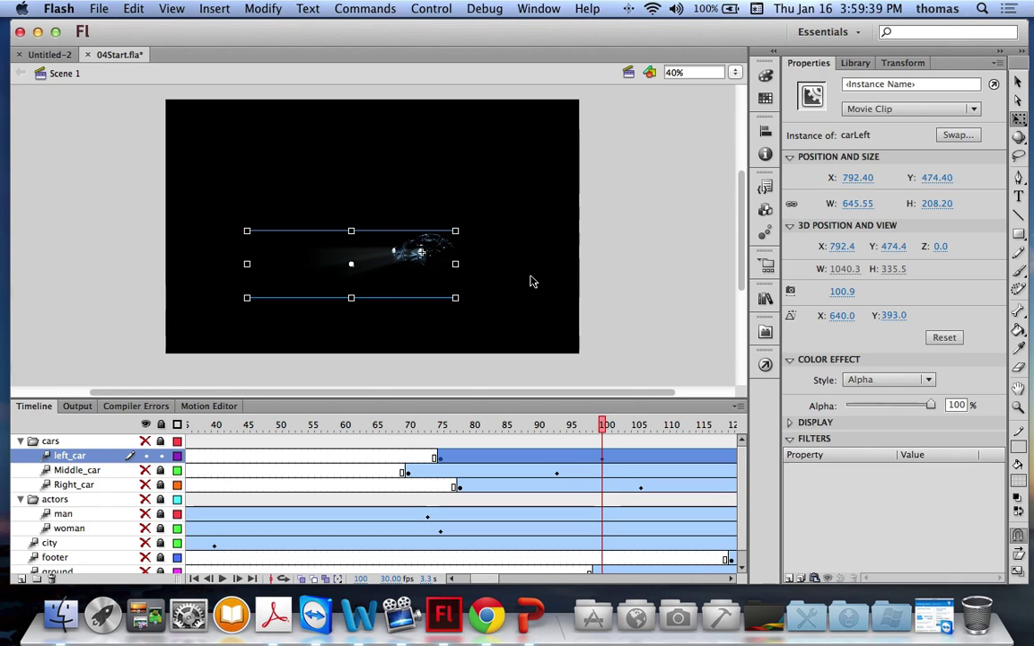
{"action": "left_click_drag", "start_coordinate": [468, 225], "coordinate": [561, 148]}
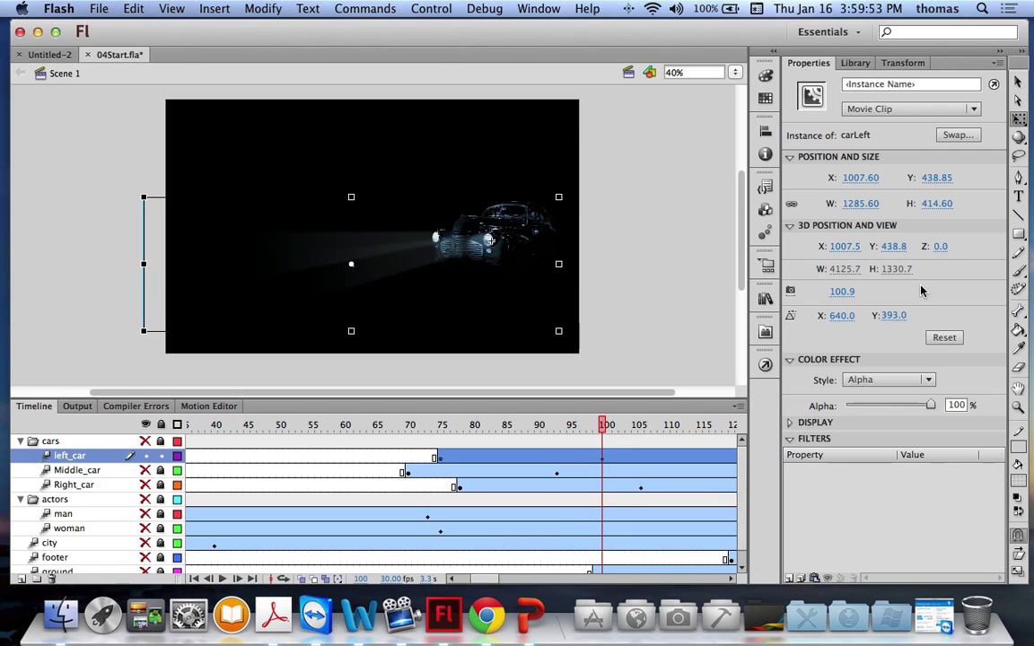
{"action": "left_click", "coordinate": [859, 203]}
{"action": "type", "text": "1379.5"}
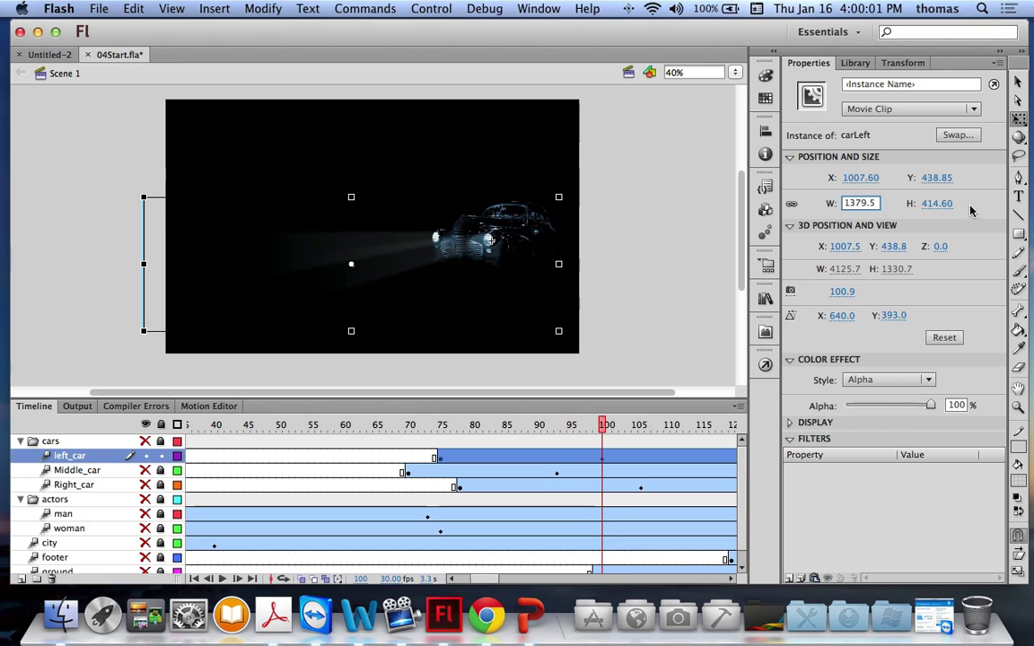
{"action": "key", "text": "Return"}
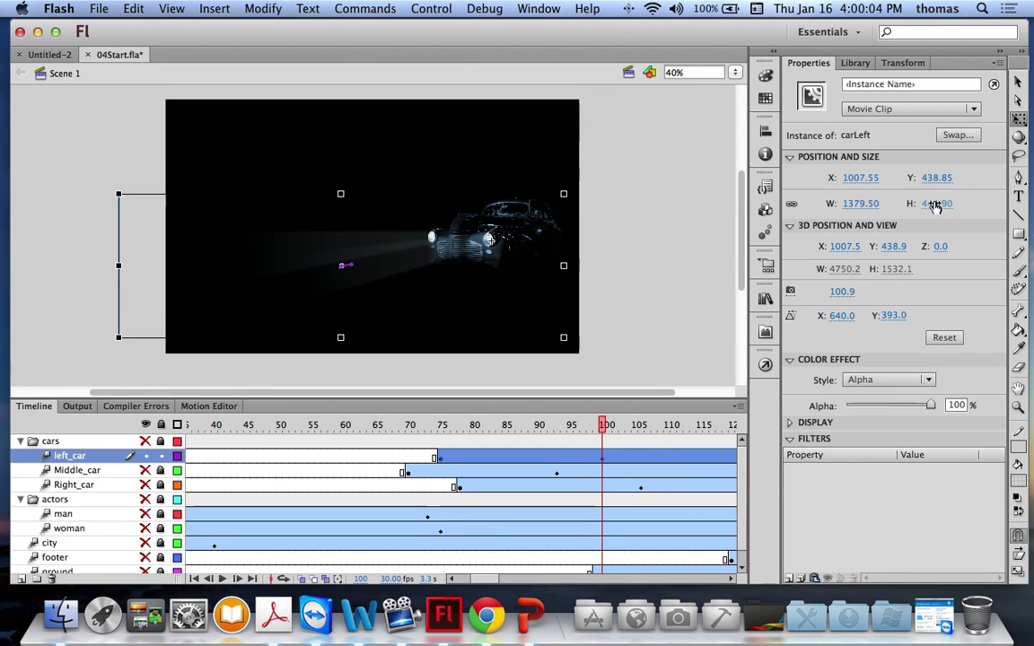
{"action": "left_click", "coordinate": [934, 203]}
{"action": "type", "text": "467"}
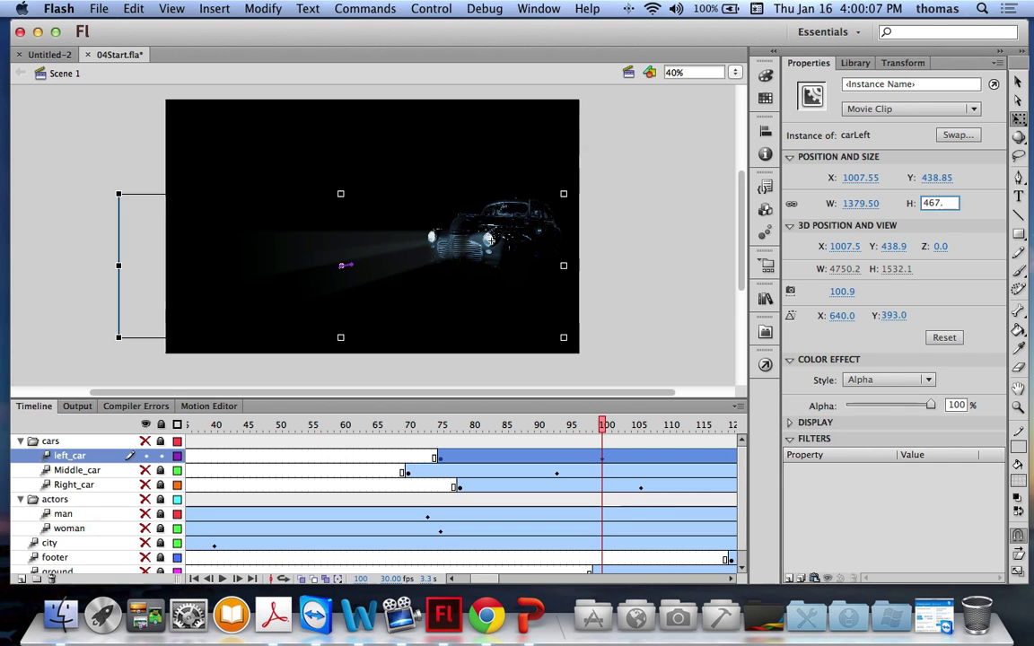
{"action": "type", "text": ".8"}
{"action": "key", "text": "Return"}
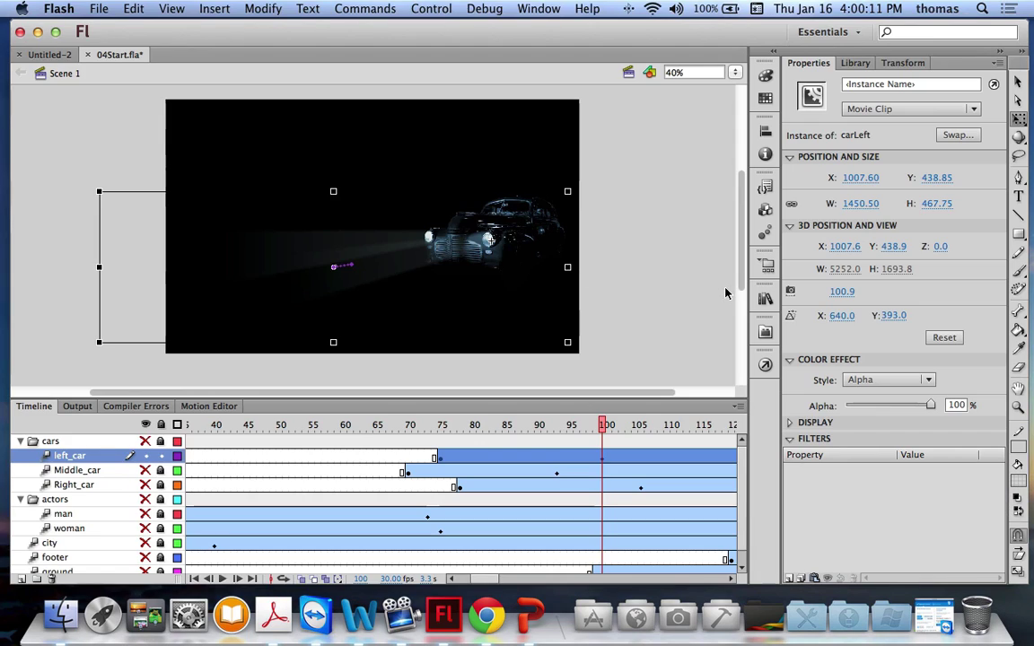
Position the left car at X 607 and Y 554 at frame 100, and preview the animation in a test movie.
{"action": "left_click", "coordinate": [858, 177]}
{"action": "type", "text": "607"}
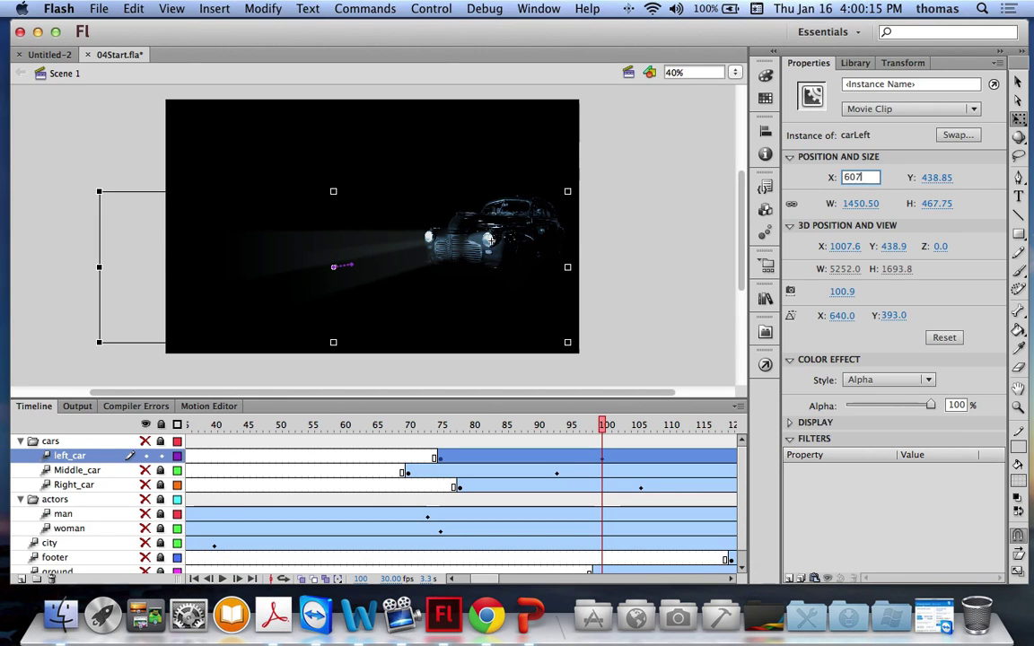
{"action": "left_click", "coordinate": [933, 177]}
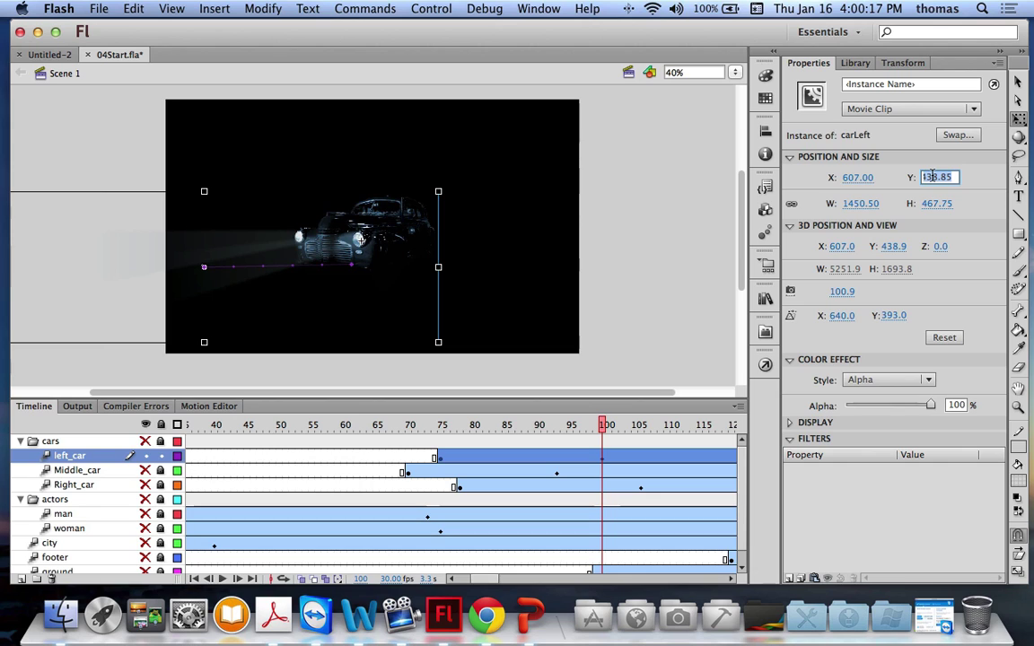
{"action": "type", "text": "554"}
{"action": "key", "text": "Return"}
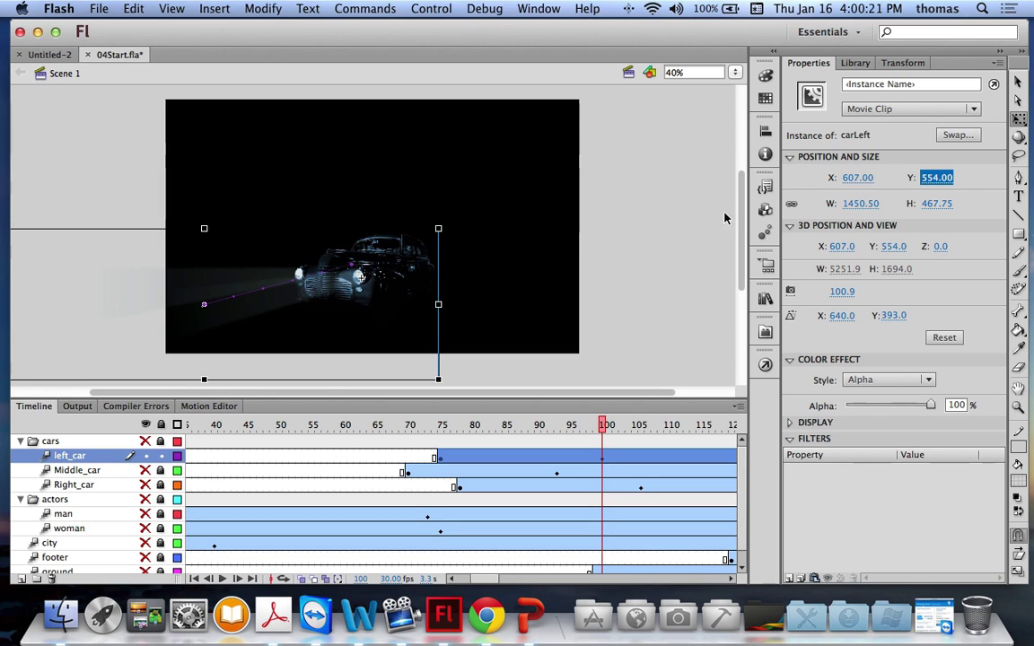
{"action": "left_click", "coordinate": [674, 214]}
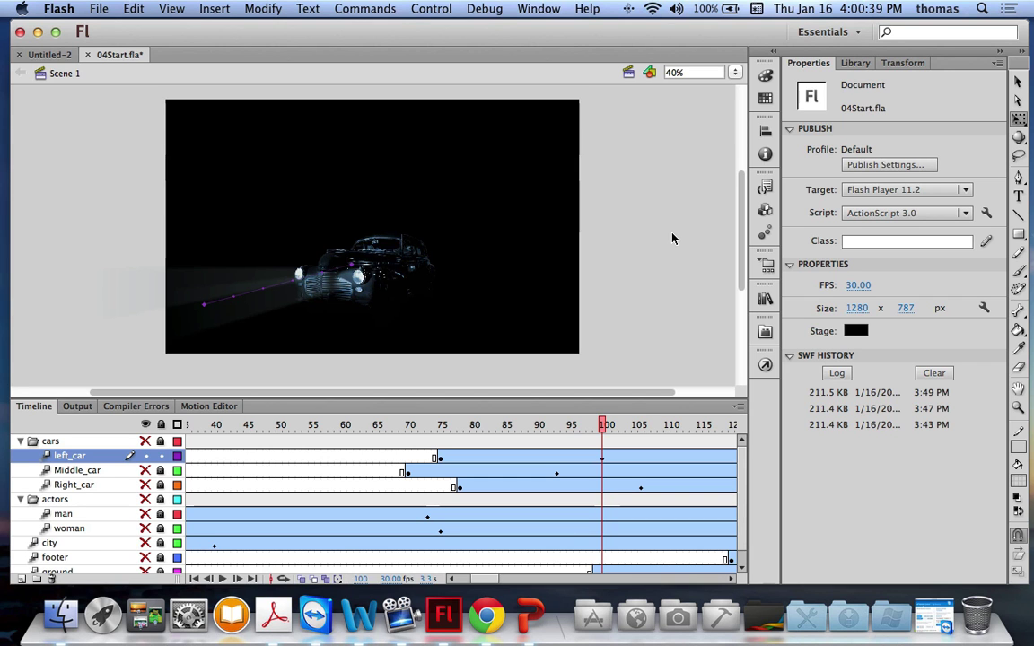
{"action": "key", "text": "super+Return"}
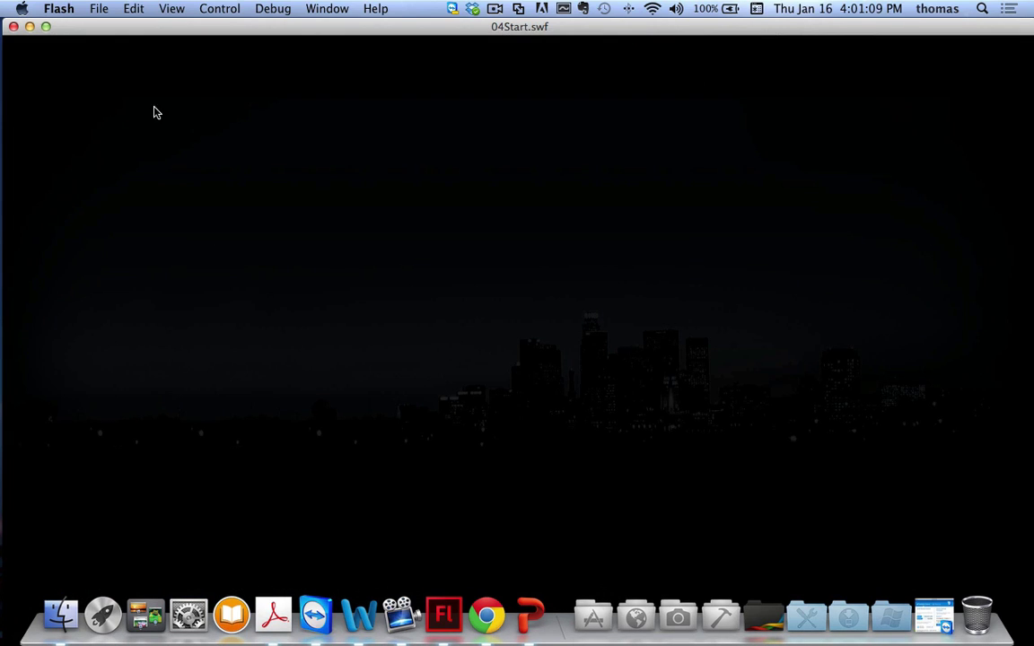
{"action": "left_click", "coordinate": [14, 26]}
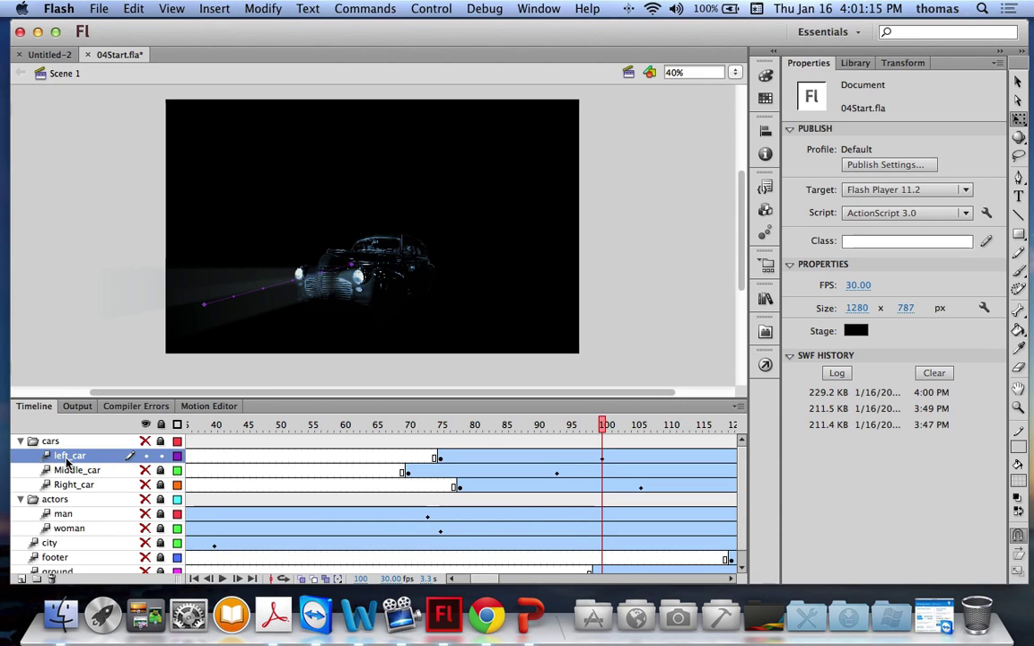
Move the left_car layer between the Middle_car and Right_car layers, and test the movie again.
{"action": "left_click_drag", "start_coordinate": [67, 461], "coordinate": [65, 477]}
{"action": "left_click", "coordinate": [675, 312]}
{"action": "key", "text": "super+Return"}
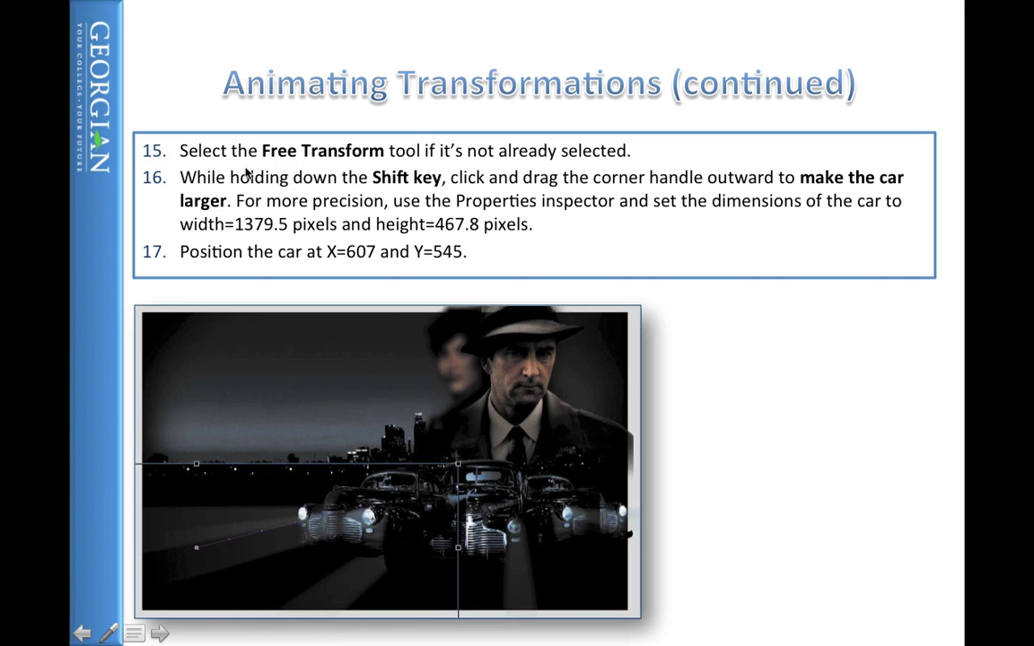
Review the remaining transformation slides in the presentation, and list the Default Presets of the Motion Presets.
{"action": "key", "text": "Right"}
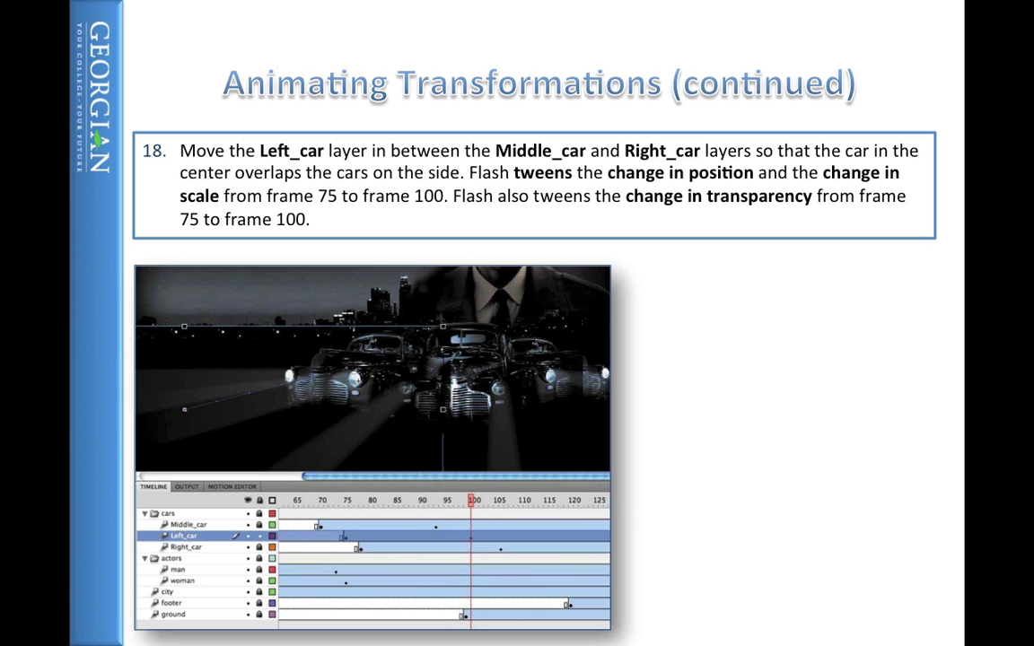
{"action": "key", "text": "Right"}
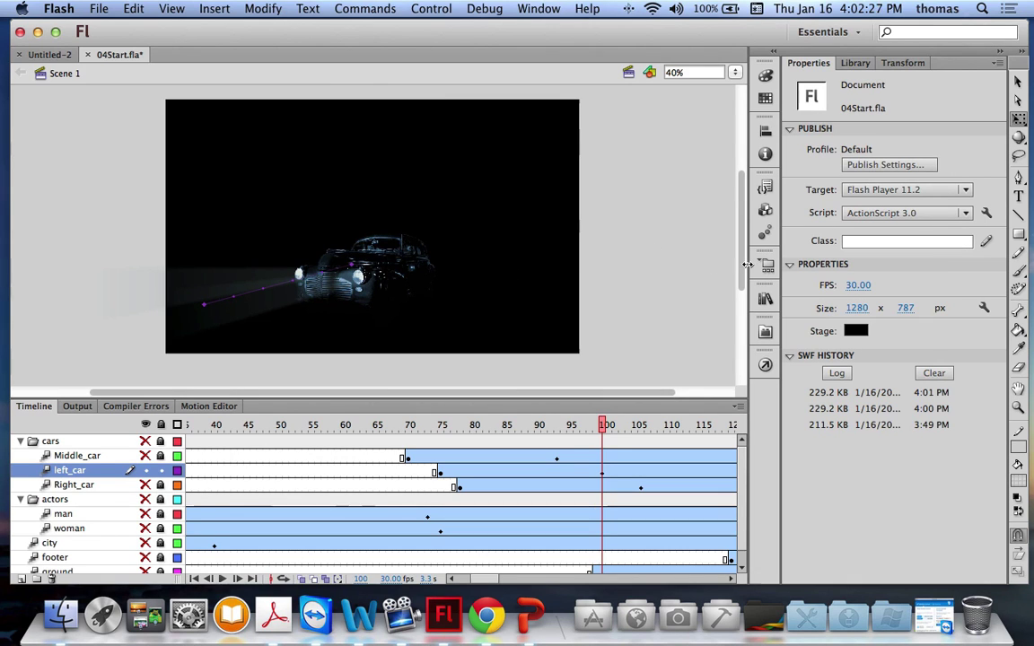
{"action": "left_click", "coordinate": [538, 10]}
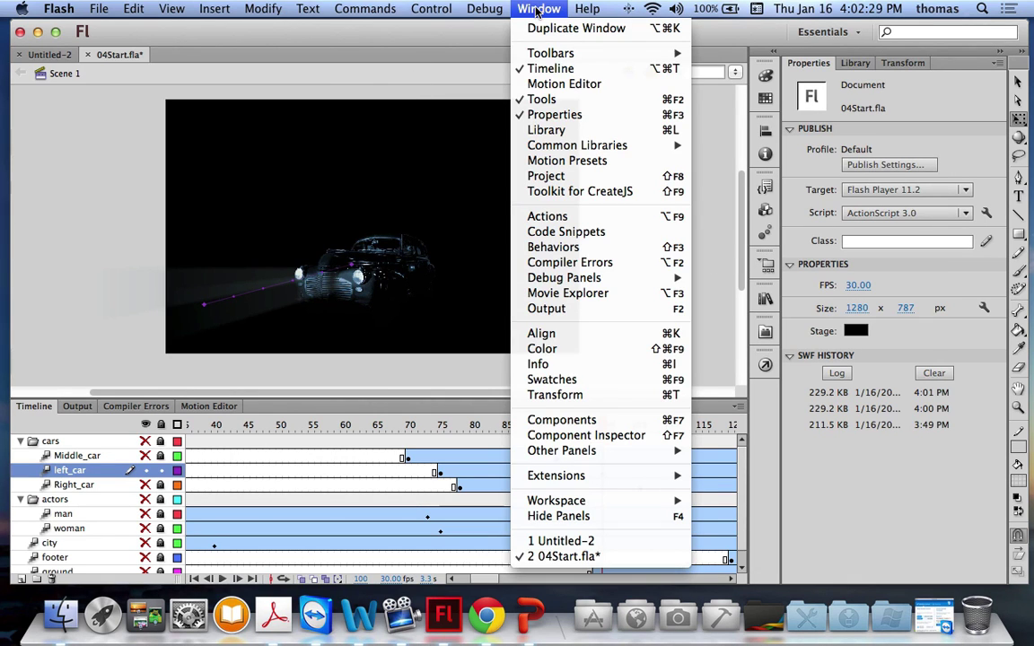
{"action": "left_click", "coordinate": [566, 160]}
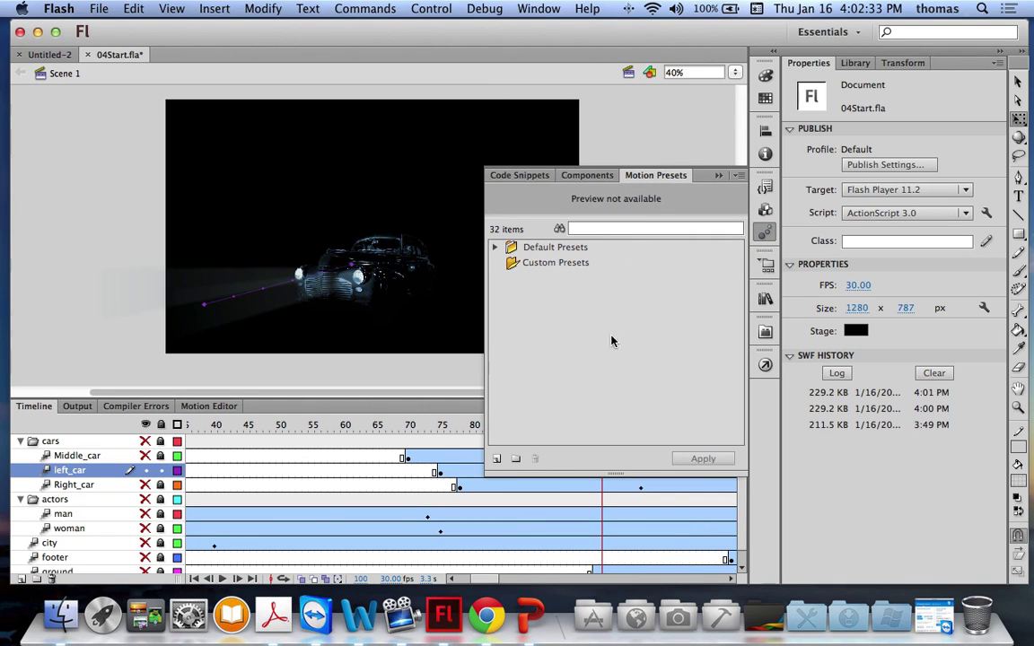
{"action": "left_click", "coordinate": [495, 248]}
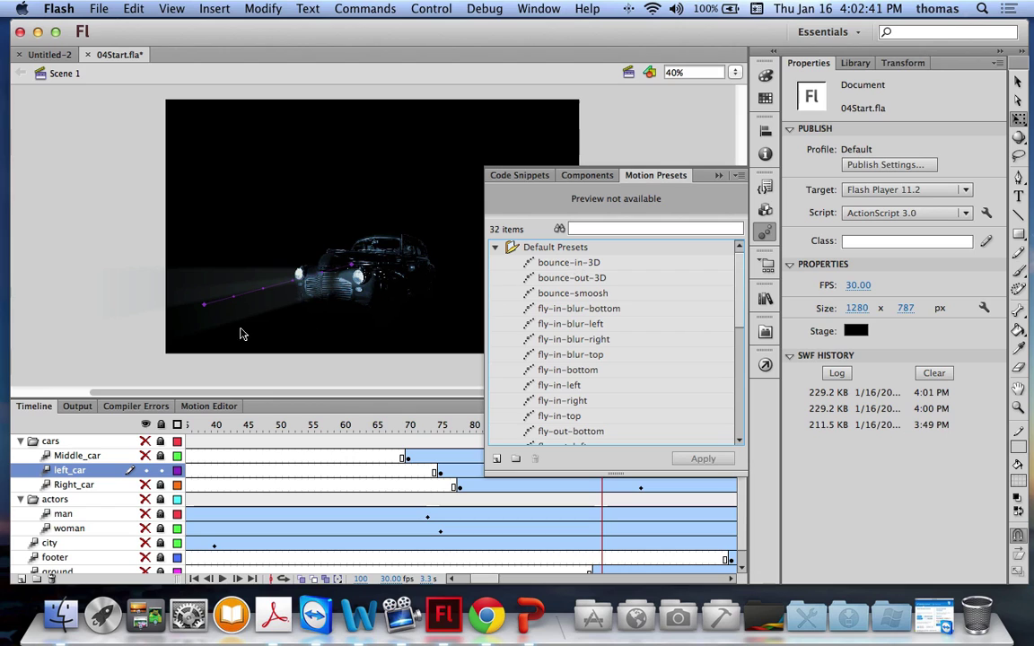
Apply the fly-in-blur-bottom motion preset to the left car, replacing its current motion object.
{"action": "left_click", "coordinate": [366, 281]}
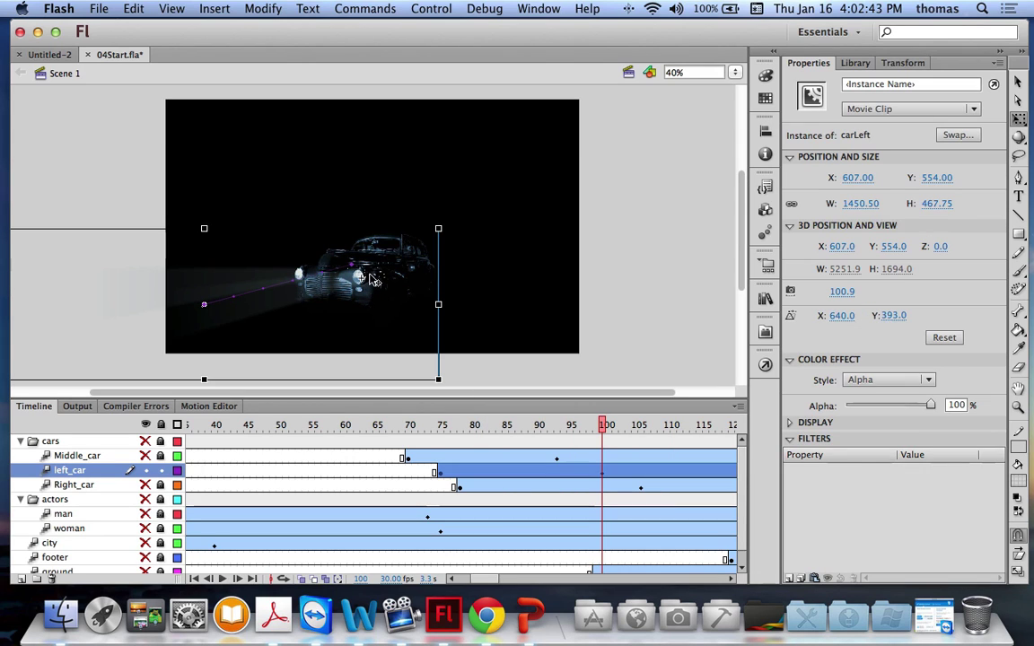
{"action": "left_click", "coordinate": [764, 232]}
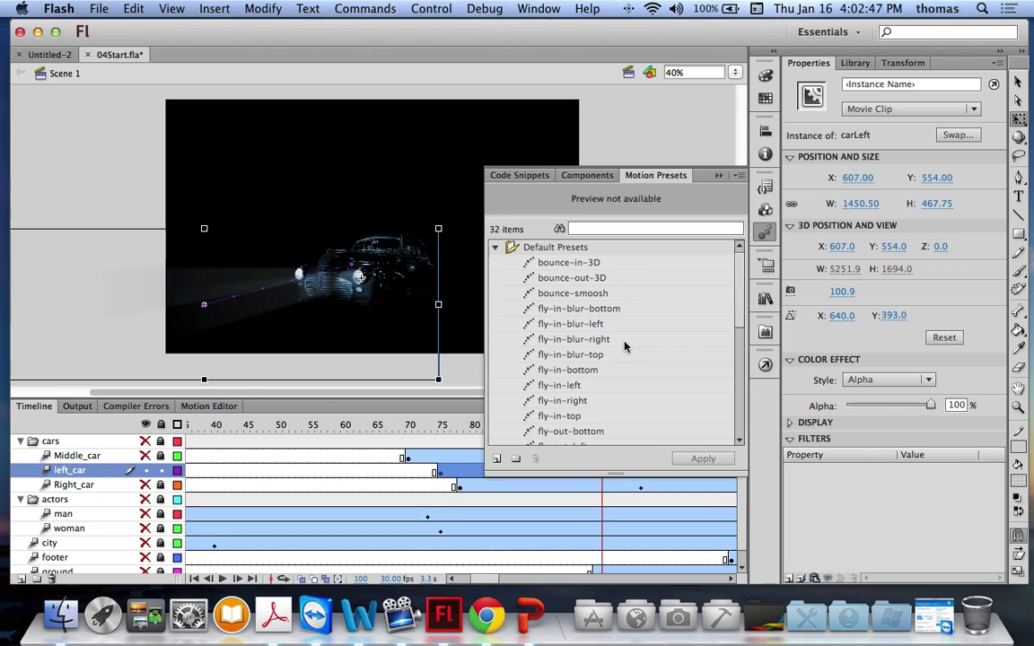
{"action": "left_click", "coordinate": [577, 310]}
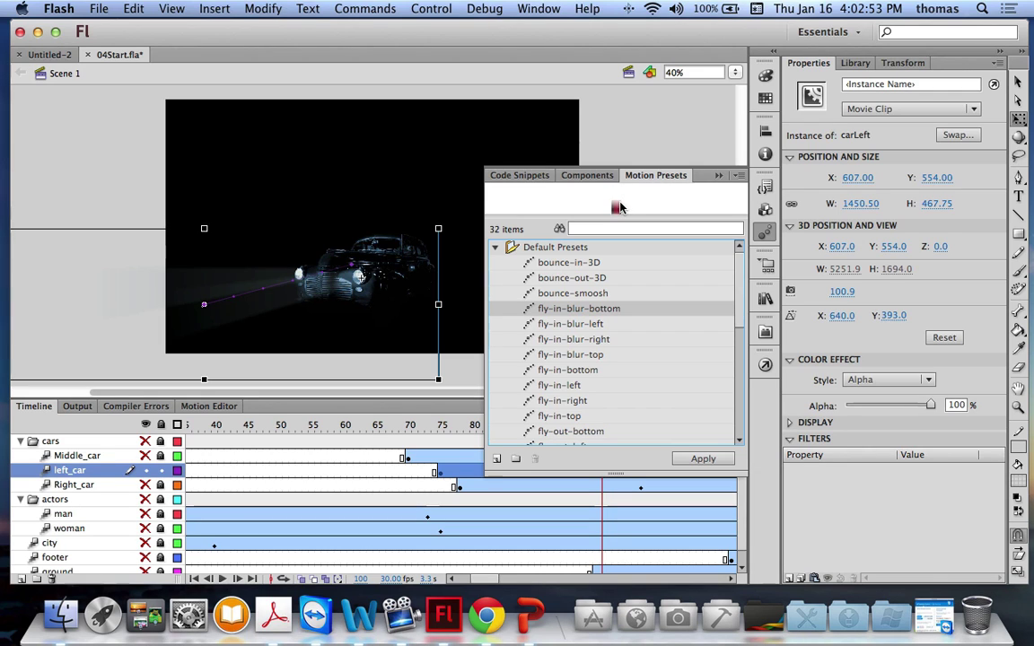
{"action": "left_click", "coordinate": [707, 460]}
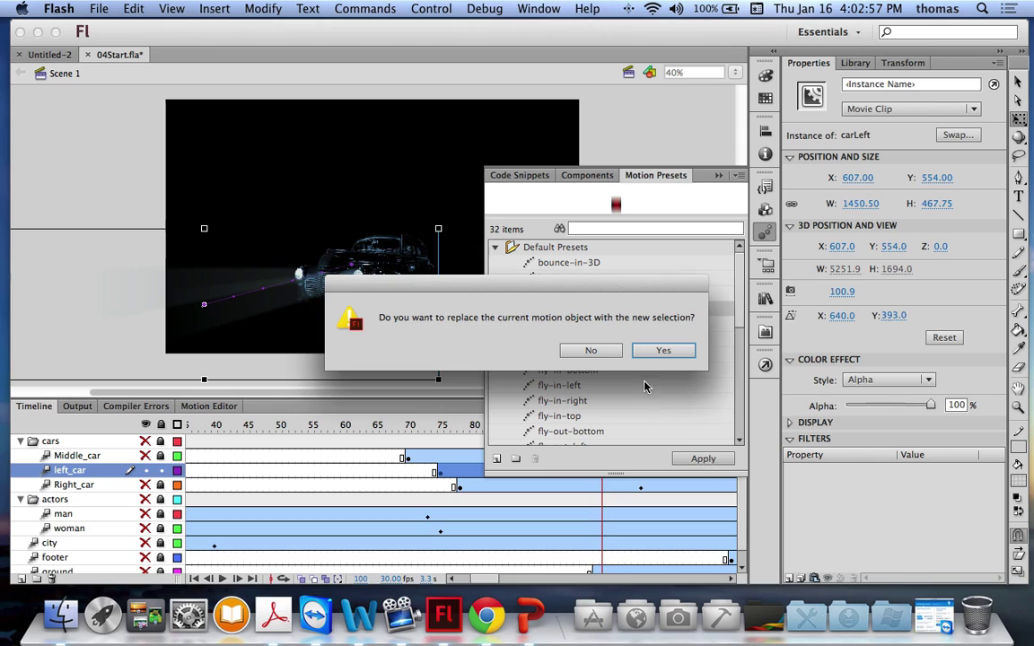
{"action": "left_click", "coordinate": [664, 351]}
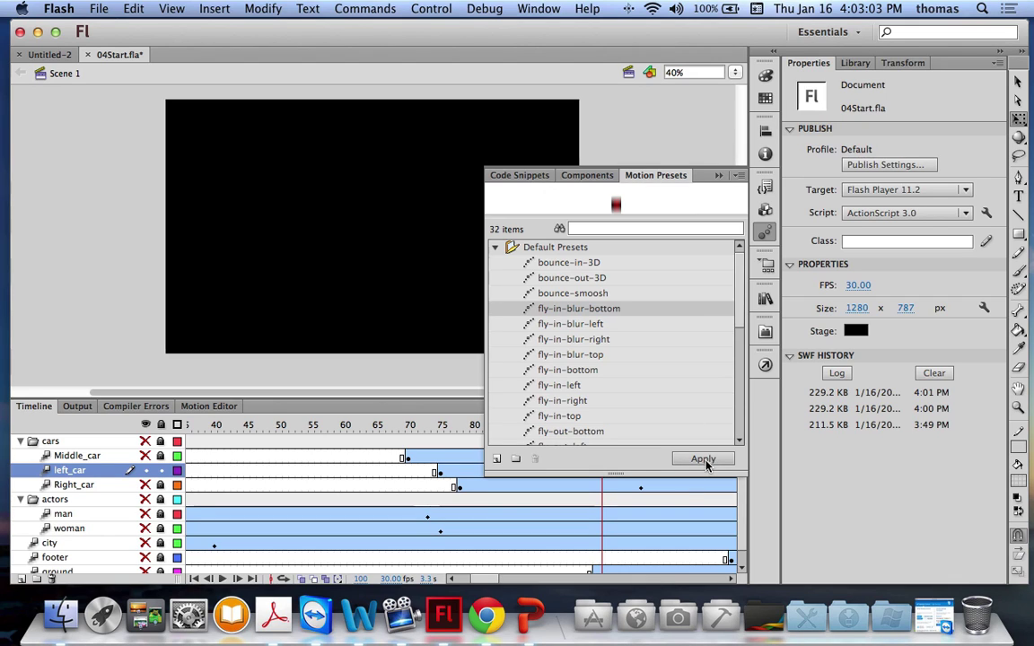
{"action": "left_click", "coordinate": [723, 178]}
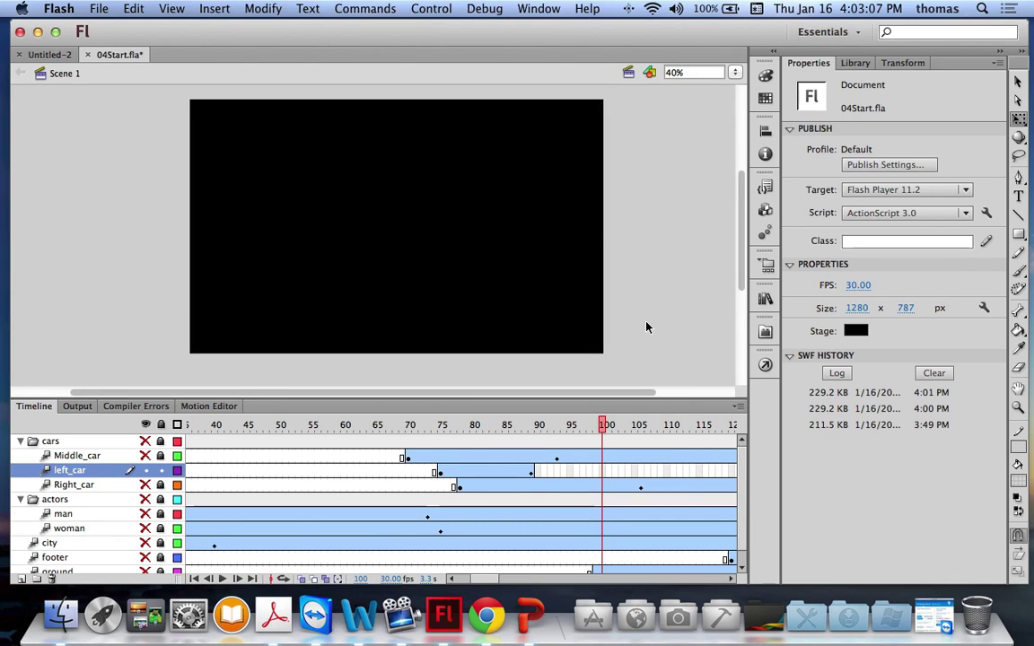
Preview the preset motion at frame 89 and in a test movie, and undo the preset on the left car.
{"action": "left_click_drag", "start_coordinate": [605, 425], "coordinate": [533, 429]}
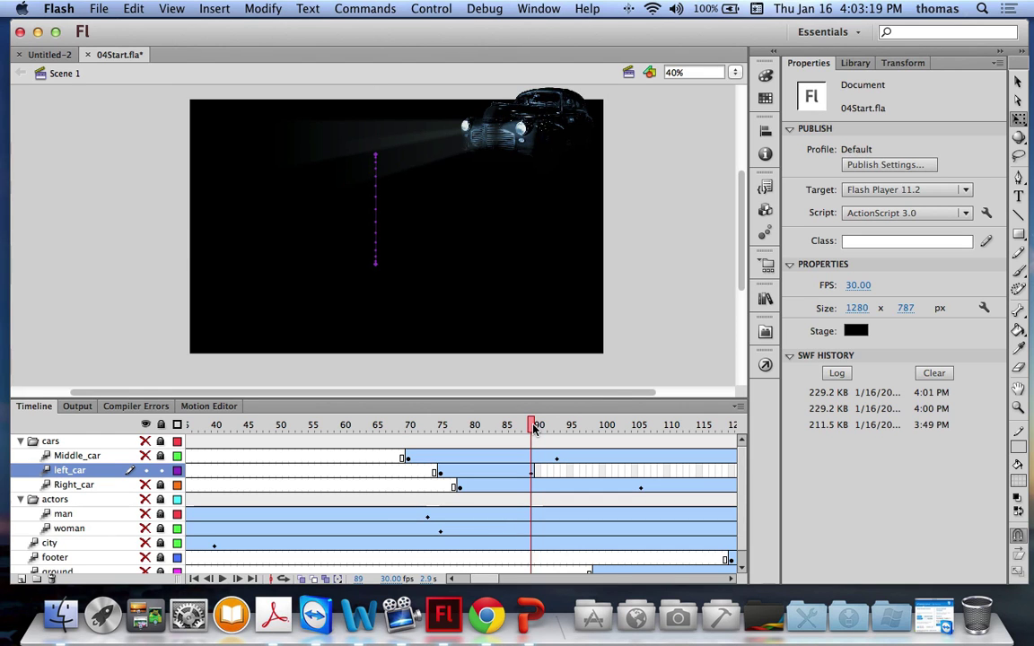
{"action": "key", "text": "super+Return"}
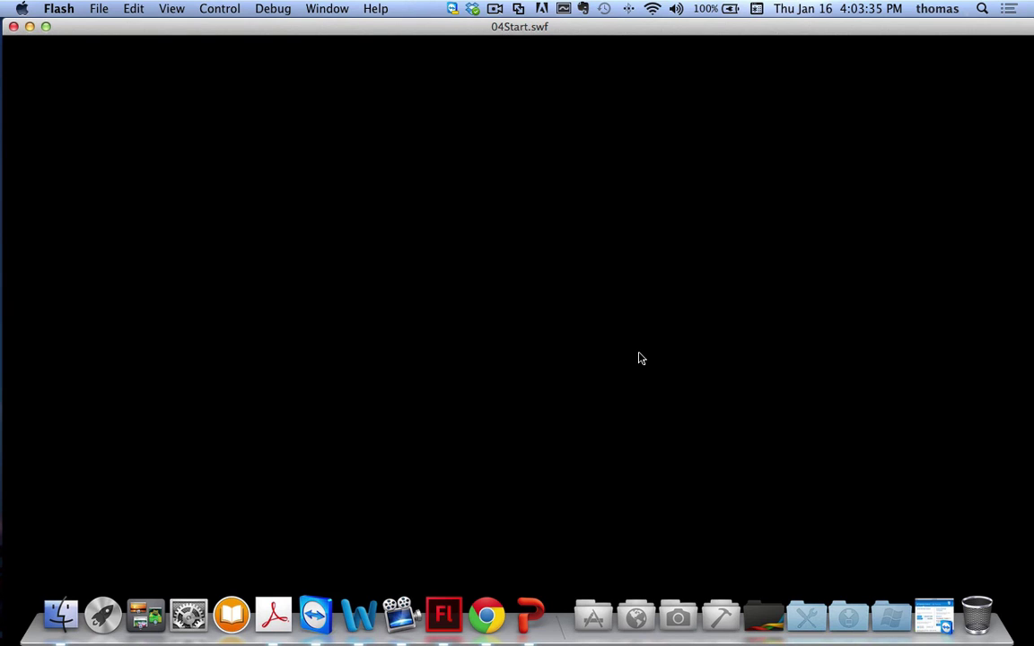
{"action": "left_click", "coordinate": [15, 27]}
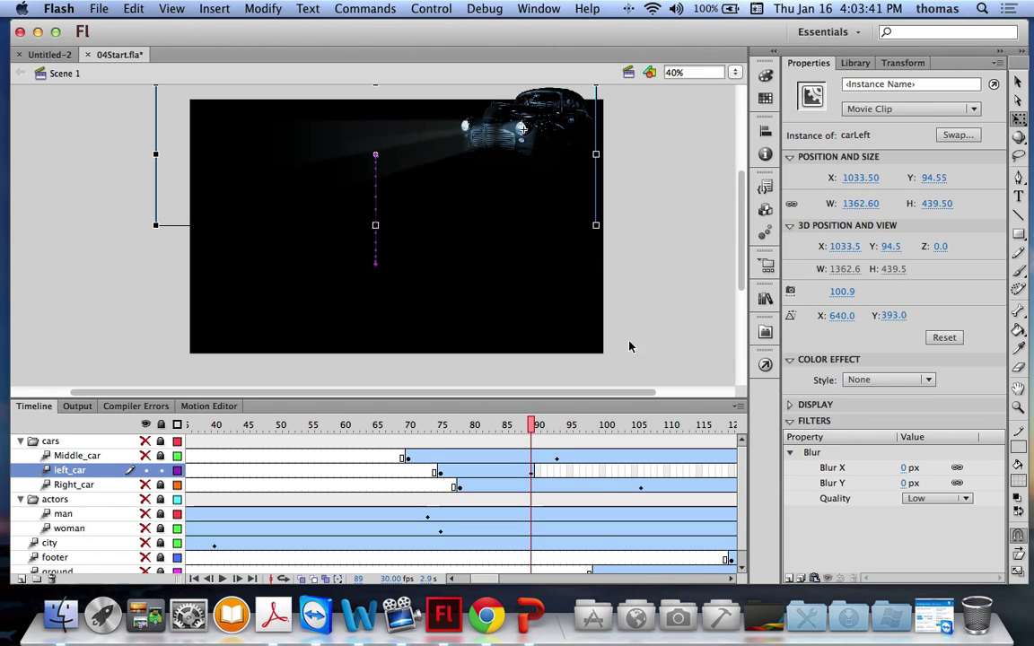
{"action": "key", "text": "Return"}
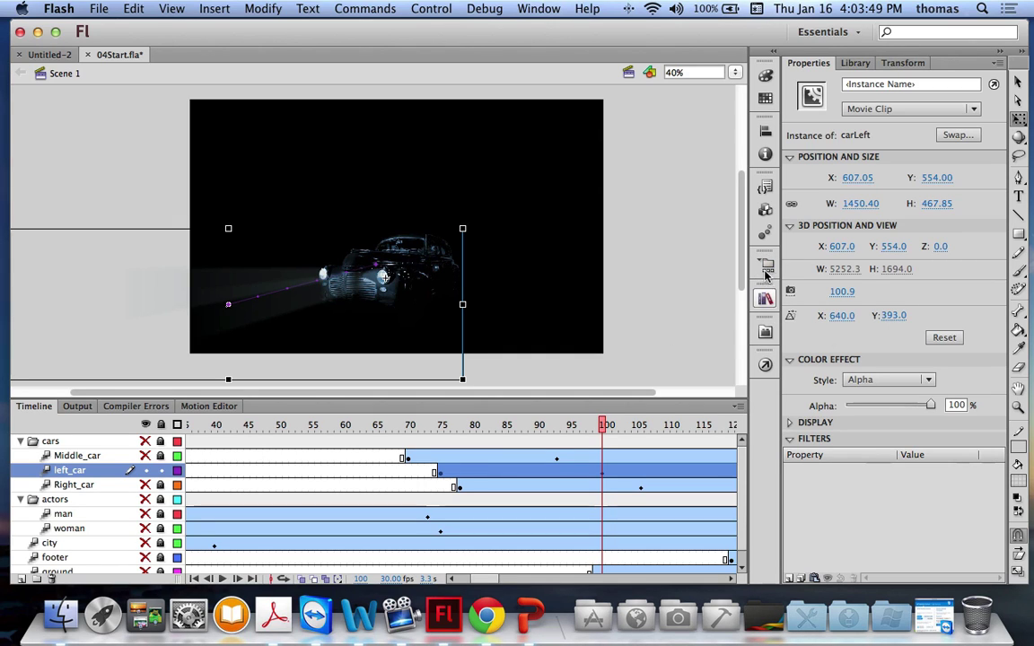
Browse the Default Presets in the Motion Presets and preview spiral-3D, fly-in-blur-left and fly-in-blur-right.
{"action": "left_click", "coordinate": [764, 232]}
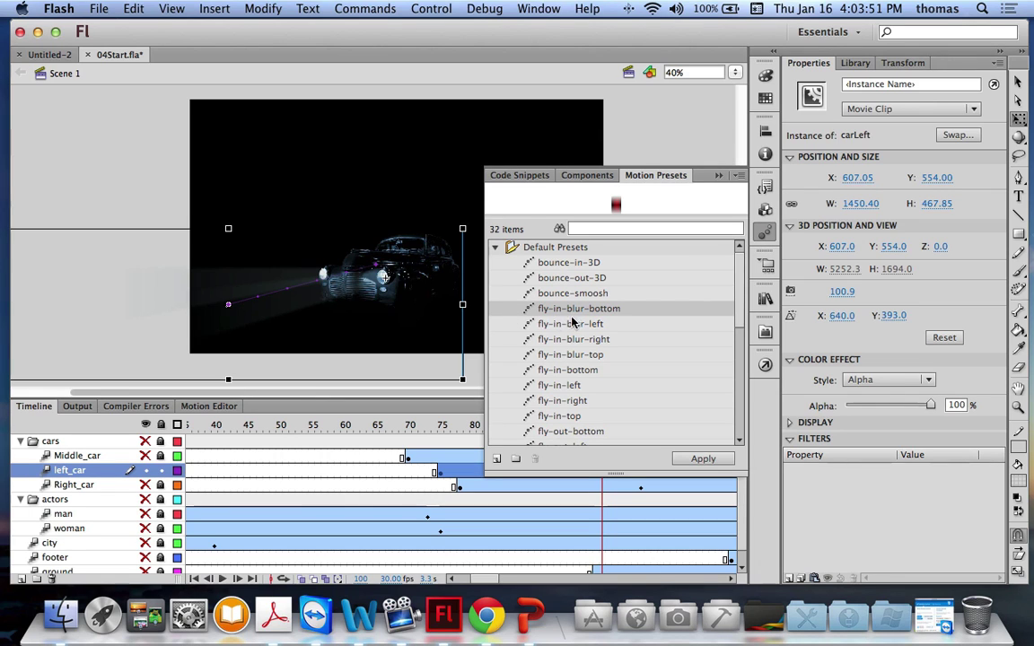
{"action": "scroll", "coordinate": [713, 353], "scroll_direction": "down", "scroll_amount": 5}
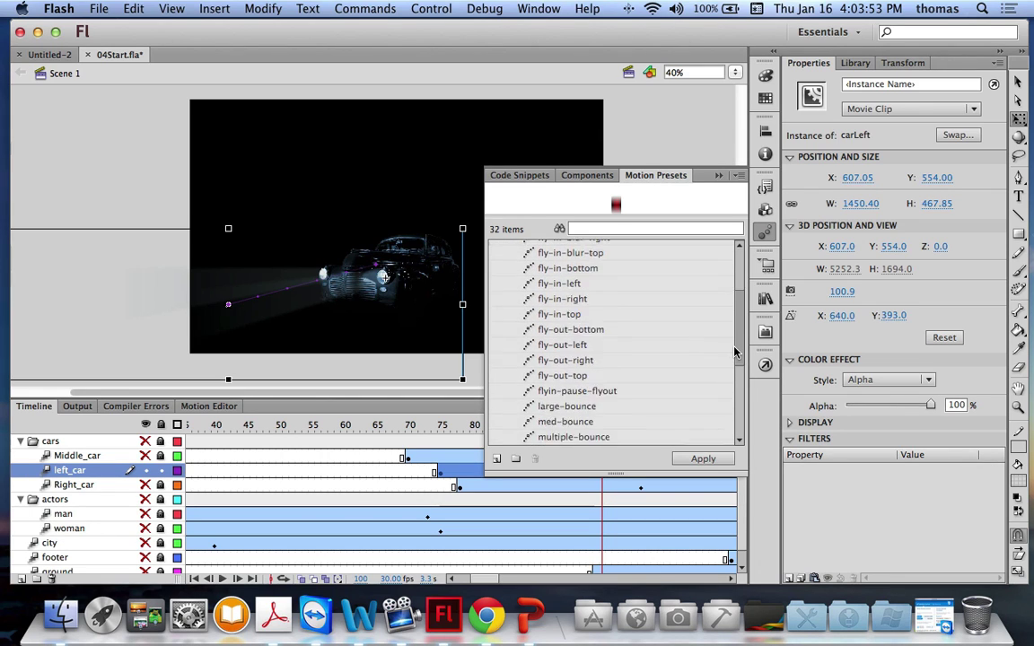
{"action": "left_click_drag", "start_coordinate": [734, 360], "coordinate": [738, 432]}
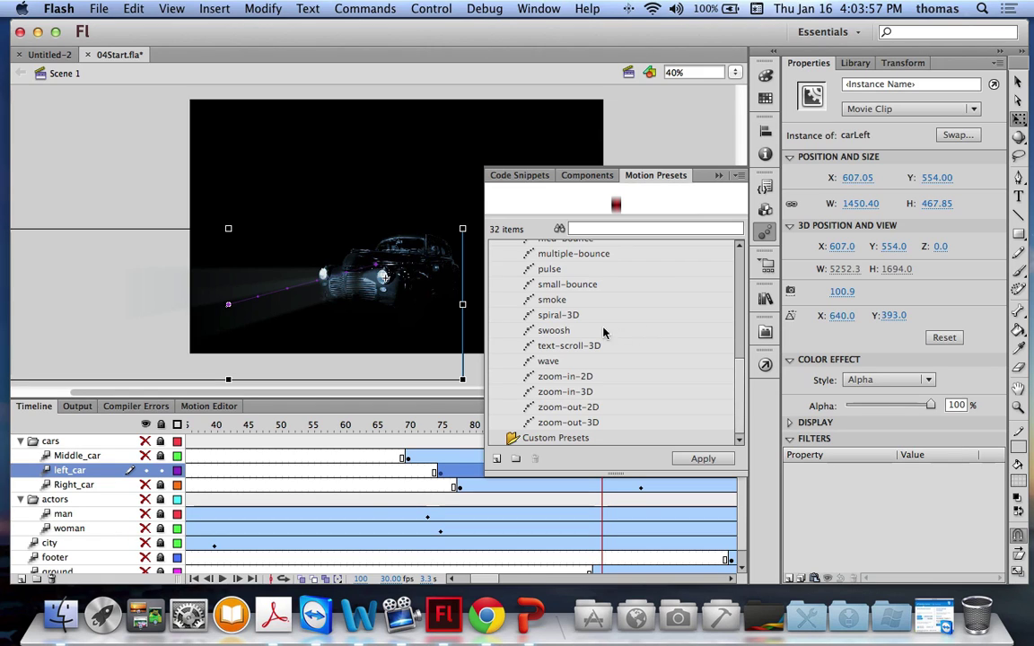
{"action": "left_click", "coordinate": [565, 316]}
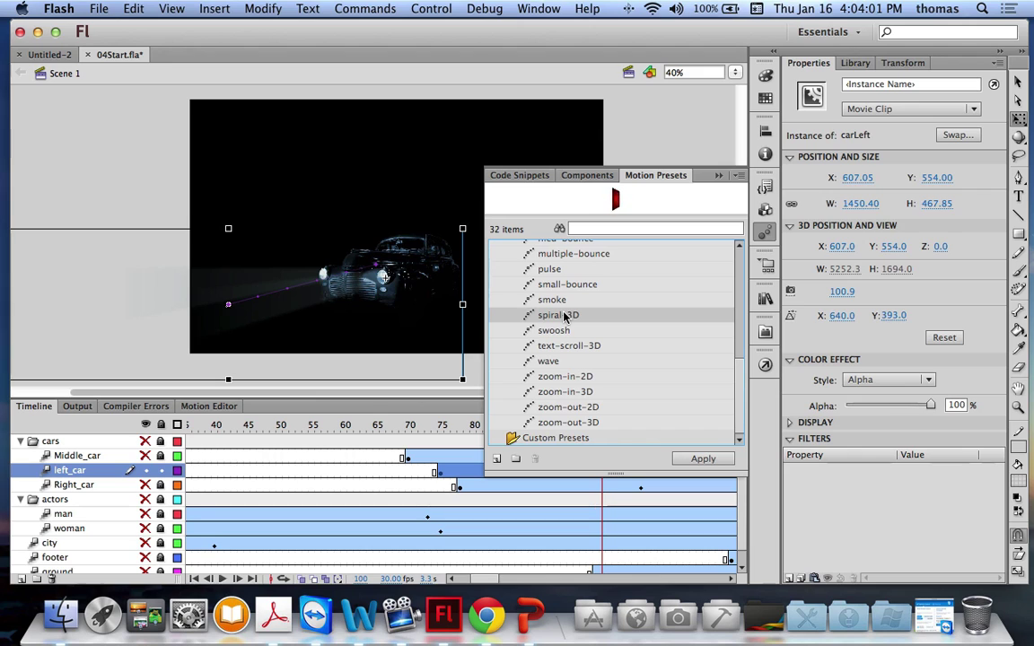
{"action": "left_click", "coordinate": [739, 364]}
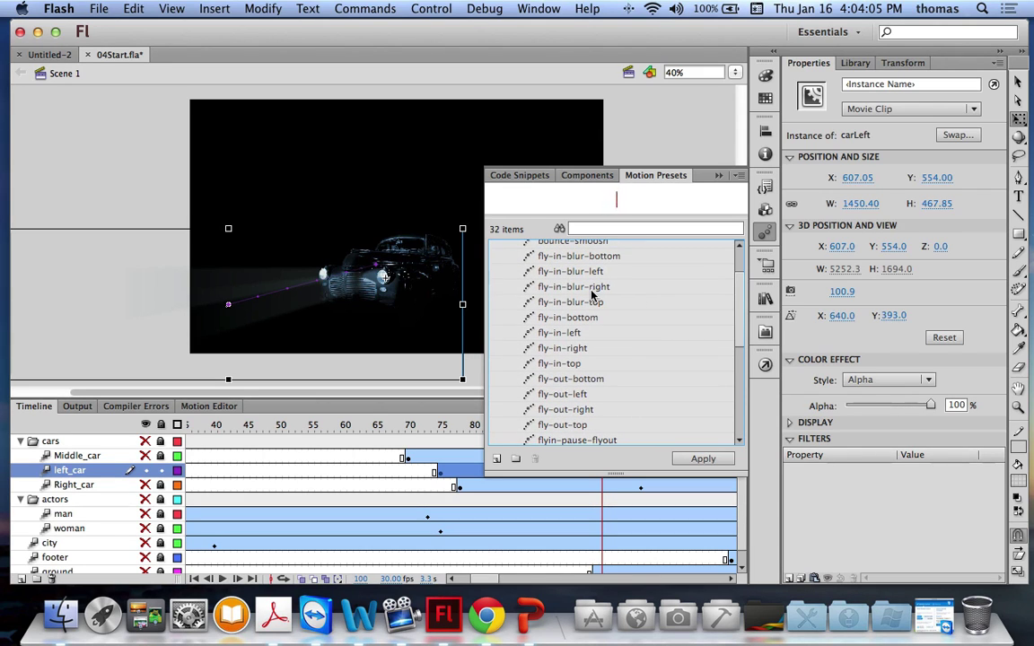
{"action": "left_click", "coordinate": [575, 277]}
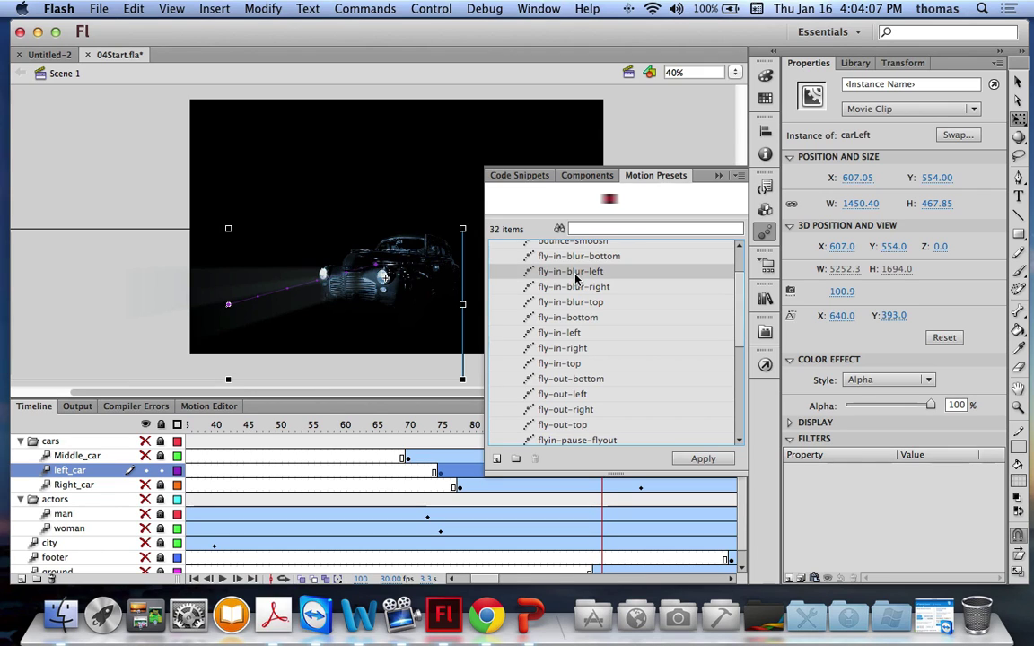
{"action": "left_click", "coordinate": [574, 287]}
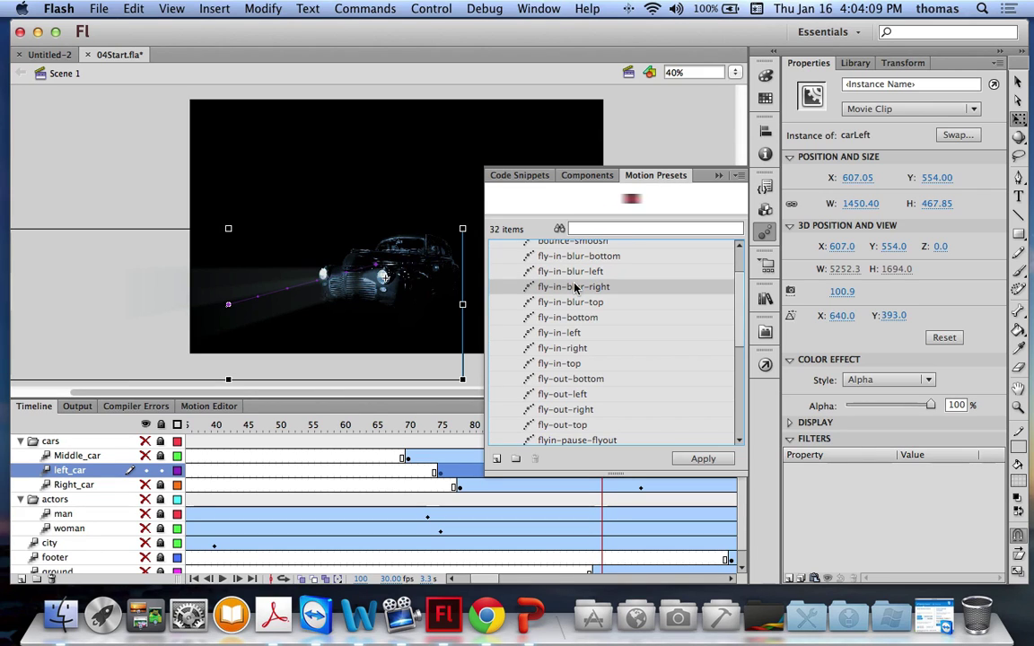
Apply the fly-in-blur-top motion preset to the left car, replacing its current motion object.
{"action": "left_click", "coordinate": [557, 302]}
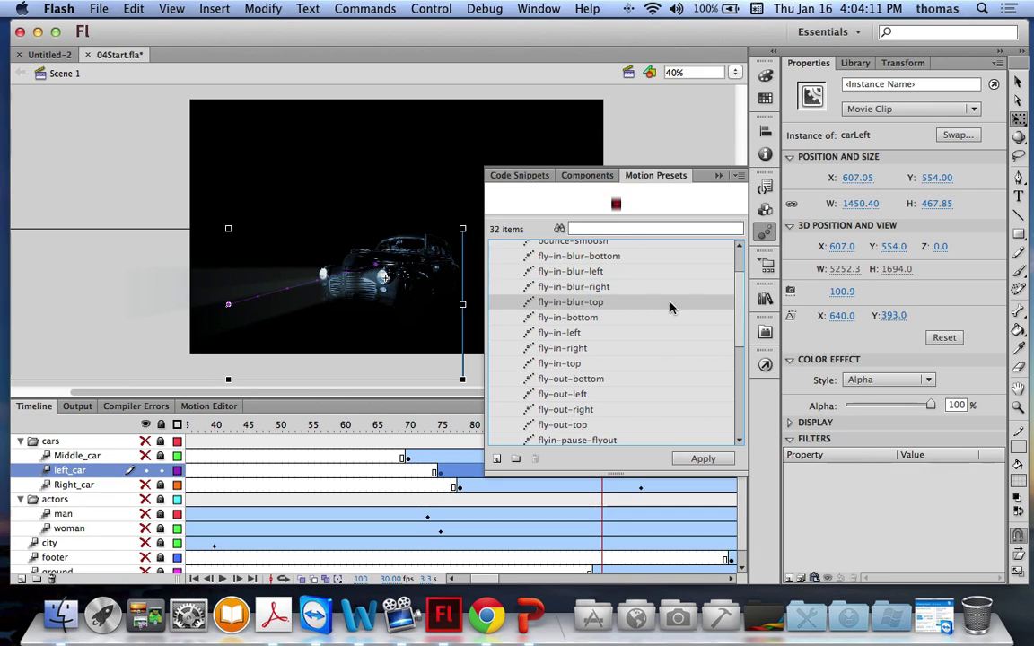
{"action": "scroll", "coordinate": [738, 319], "scroll_direction": "up", "scroll_amount": 2}
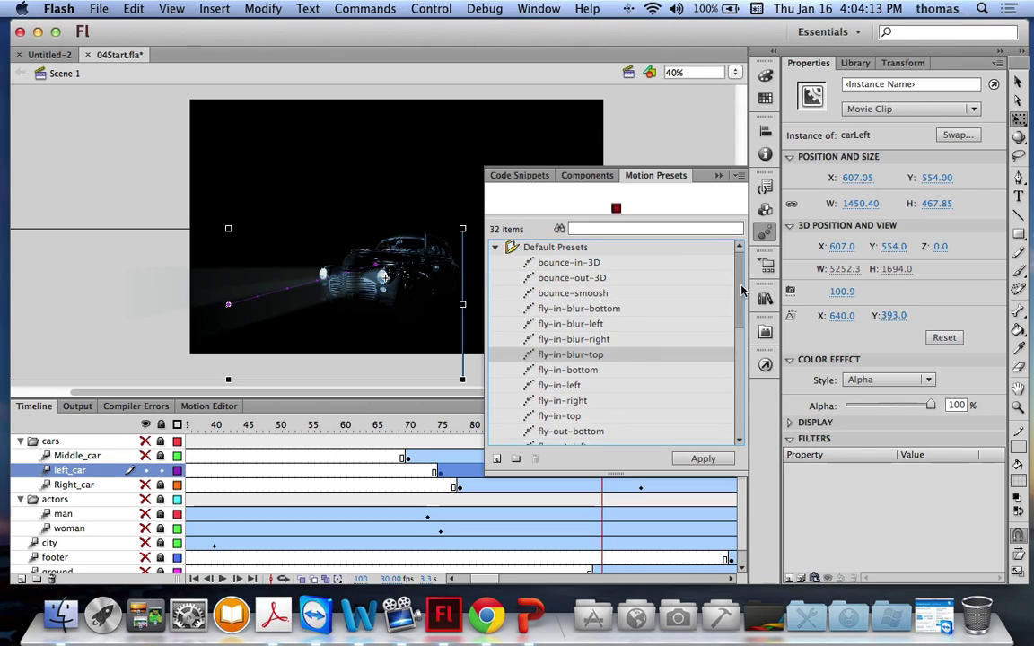
{"action": "scroll", "coordinate": [740, 323], "scroll_direction": "down", "scroll_amount": 4}
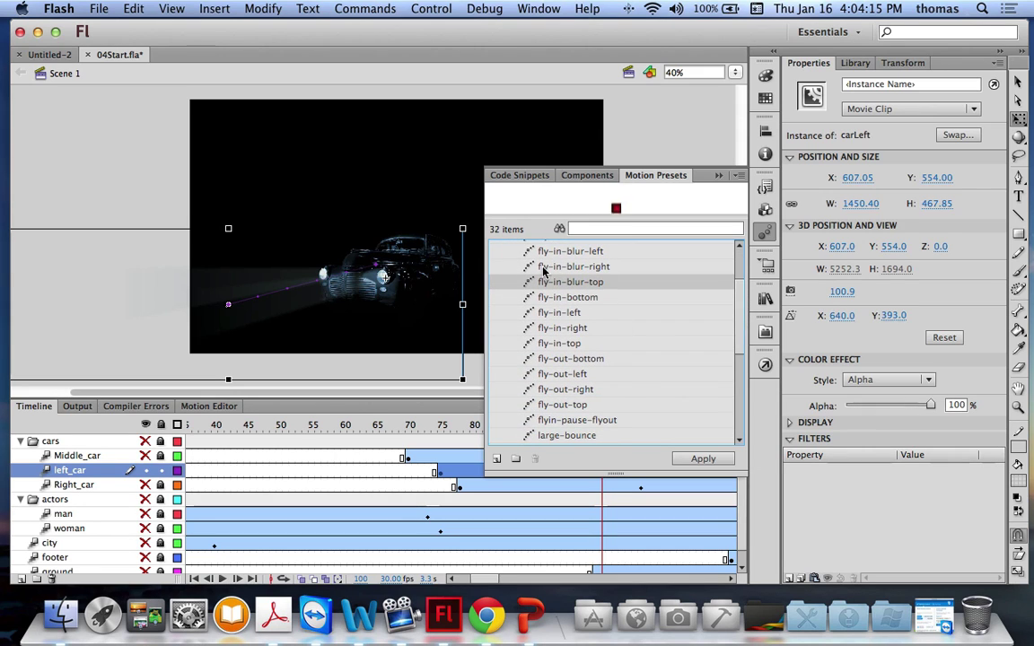
{"action": "left_click", "coordinate": [700, 459]}
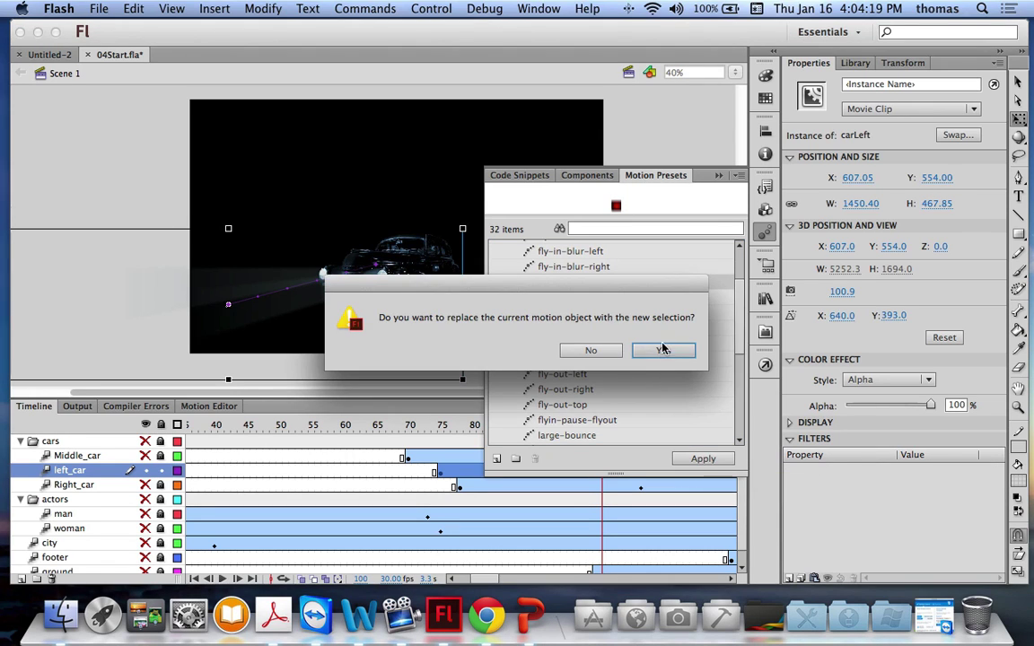
{"action": "left_click", "coordinate": [662, 348]}
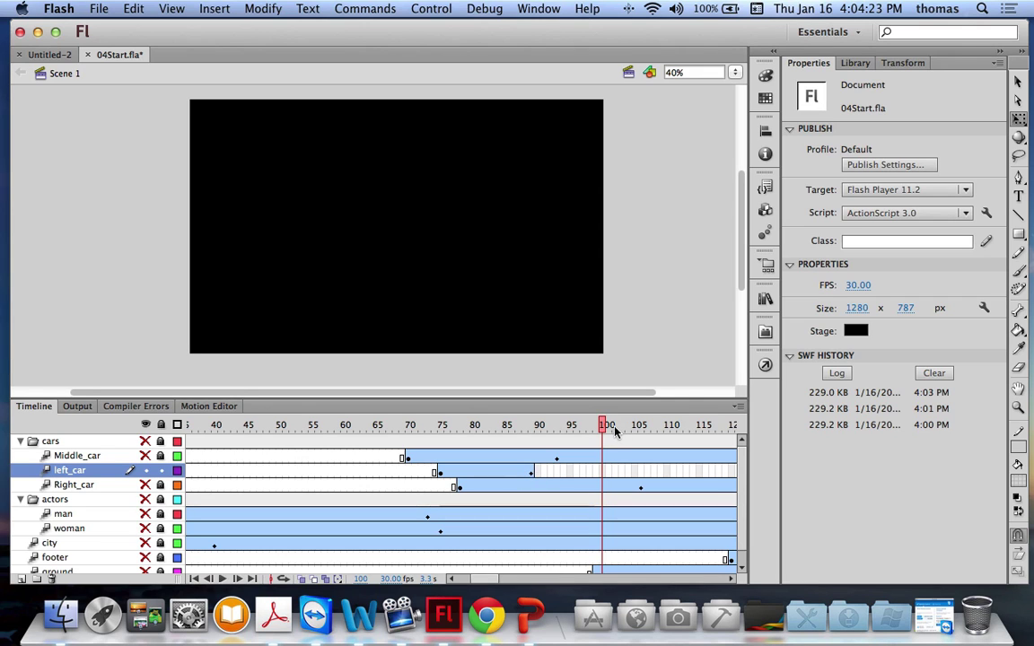
Scrub the timeline back to frame 96 and test the movie to check the left car's preset motion.
{"action": "left_click_drag", "start_coordinate": [615, 432], "coordinate": [575, 241]}
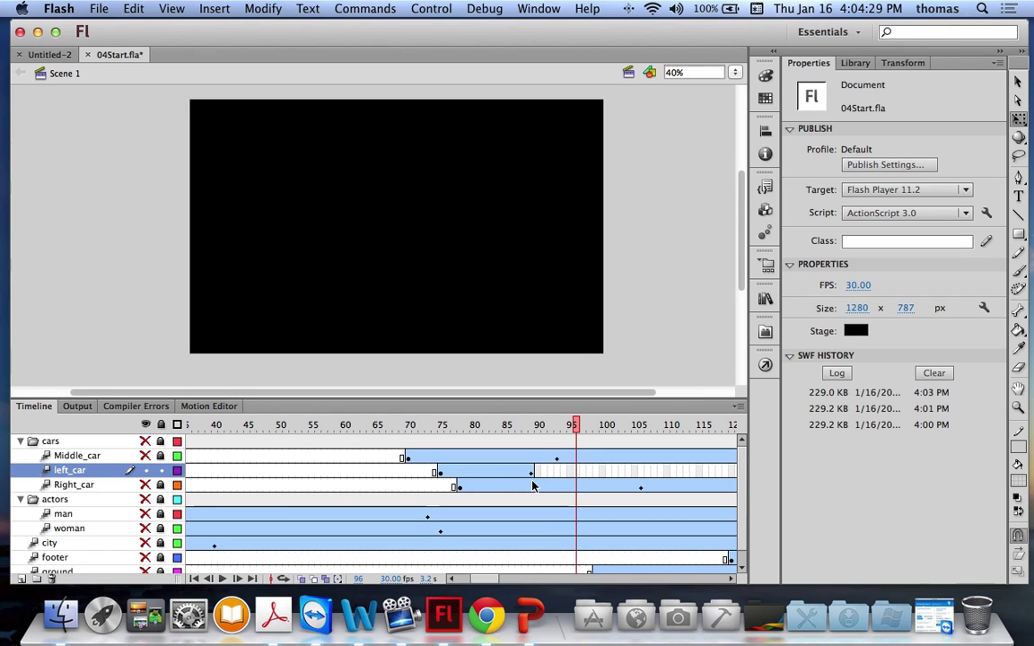
{"action": "key", "text": "super+Return"}
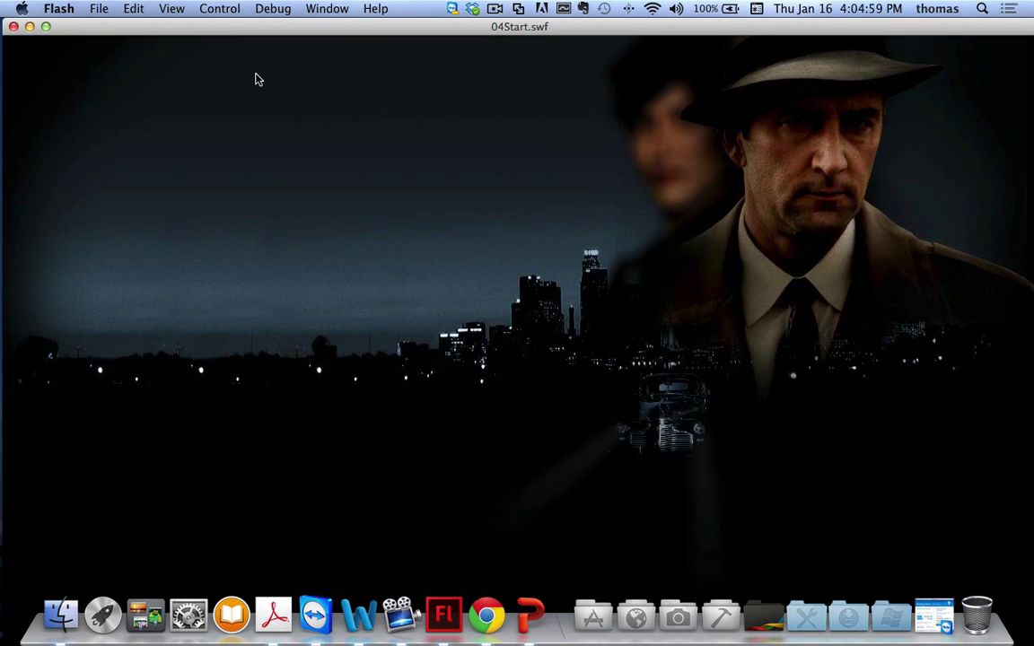
{"action": "left_click", "coordinate": [13, 27]}
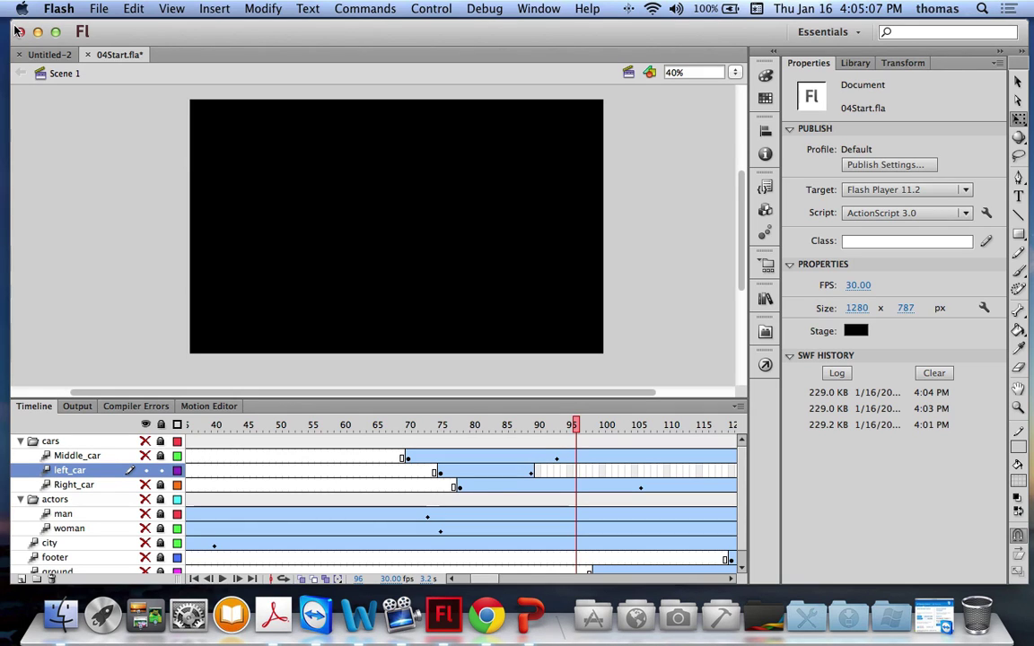
Undo the fly-in-blur-top preset on the left car, and advance the presentation to the Changing the Path of Motion slide.
{"action": "key", "text": "period"}
{"action": "key", "text": "period"}
{"action": "key", "text": "period"}
{"action": "key", "text": "period"}
{"action": "key", "text": "F6"}
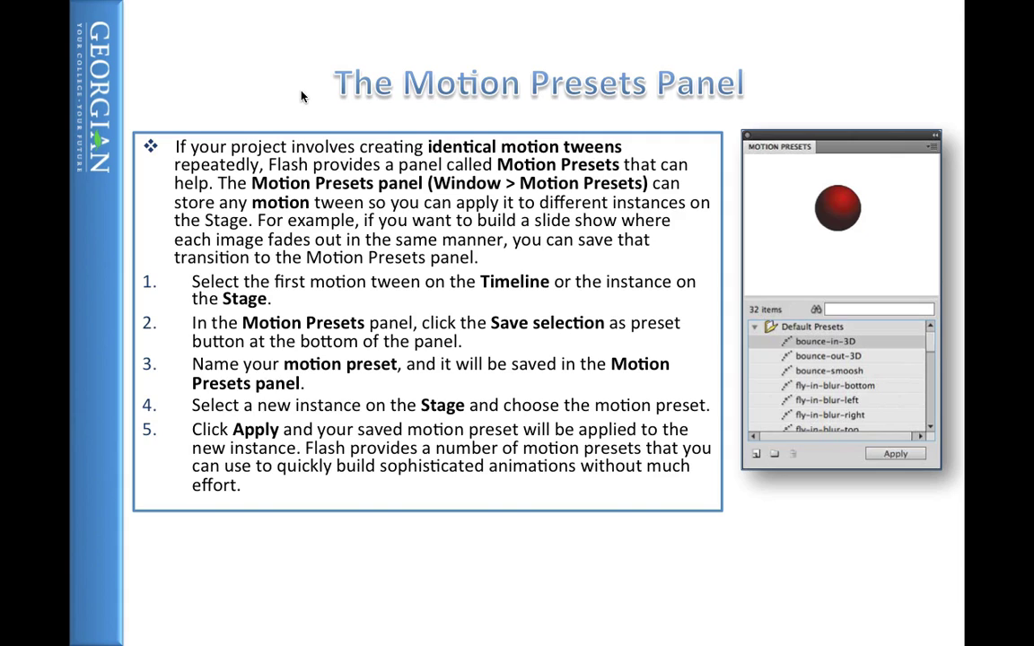
{"action": "key", "text": "Right"}
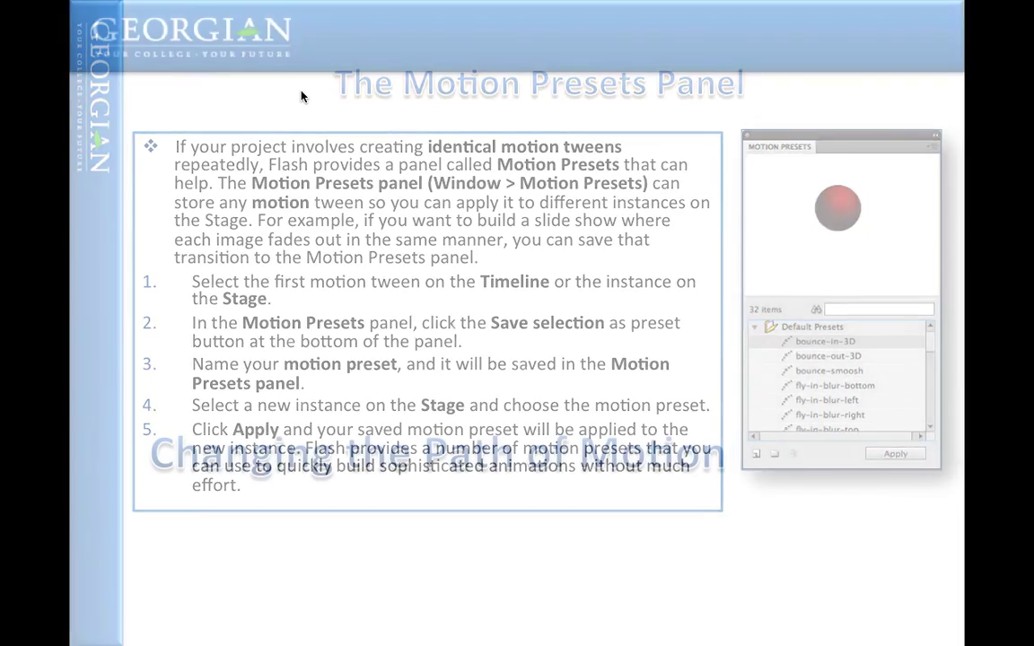
{"action": "key", "text": "Right"}
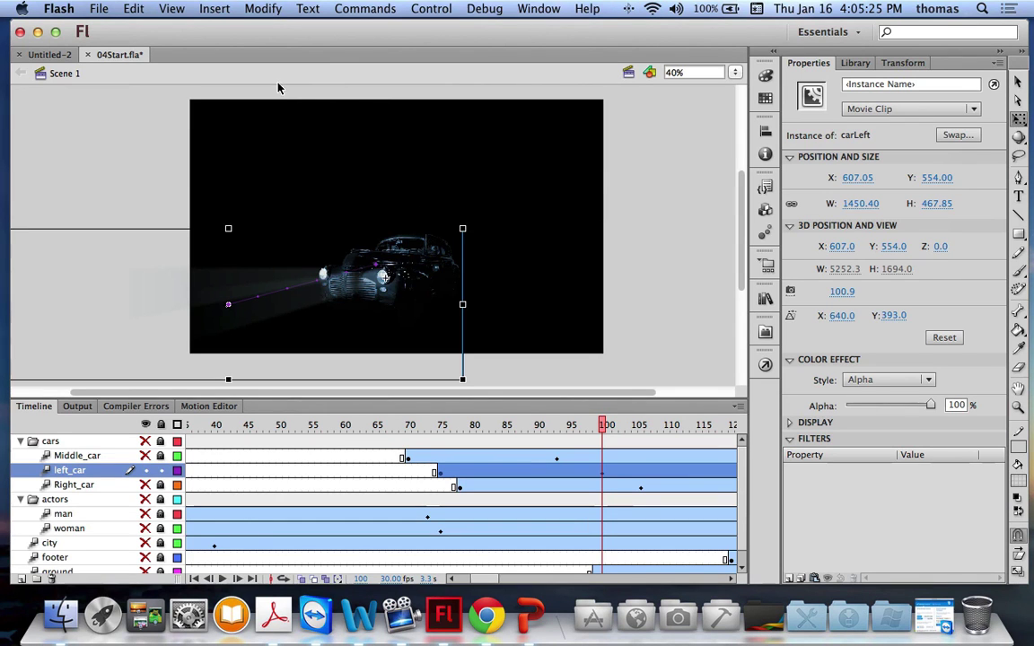
Save the document under the new name 04workingcopy.fla in the Code Archive folder, in Flash CS6 Document format.
{"action": "left_click", "coordinate": [99, 9]}
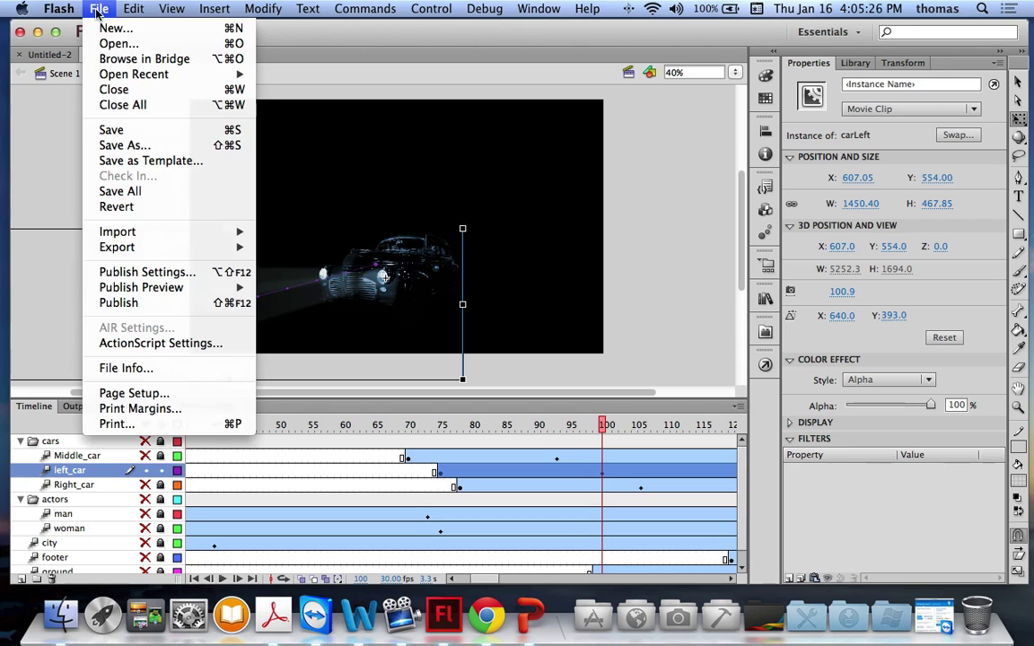
{"action": "left_click", "coordinate": [124, 145]}
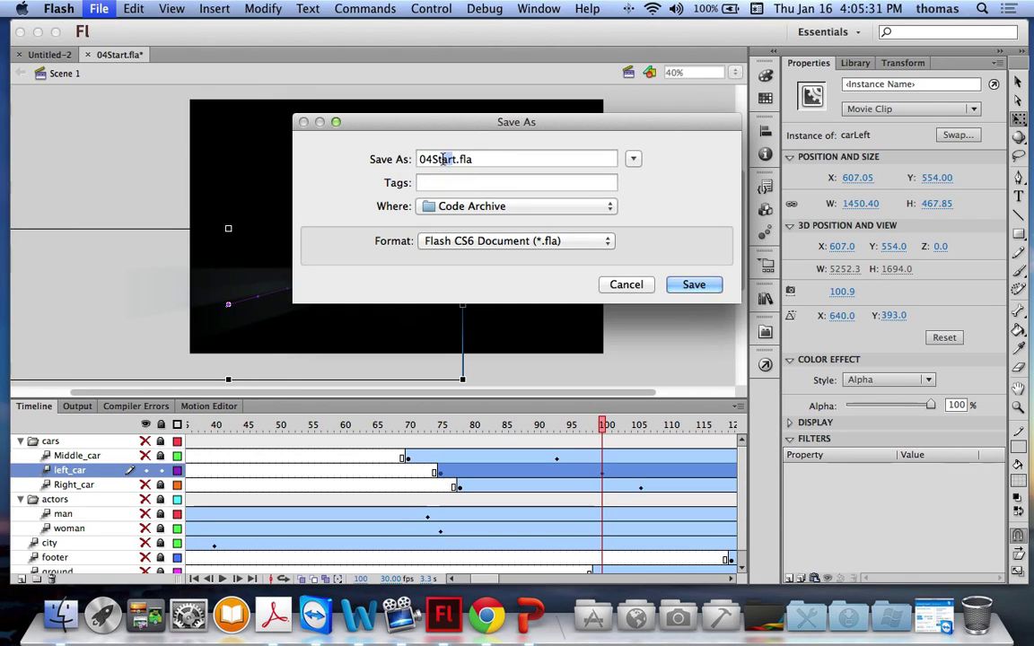
{"action": "left_click_drag", "start_coordinate": [432, 159], "coordinate": [455, 159]}
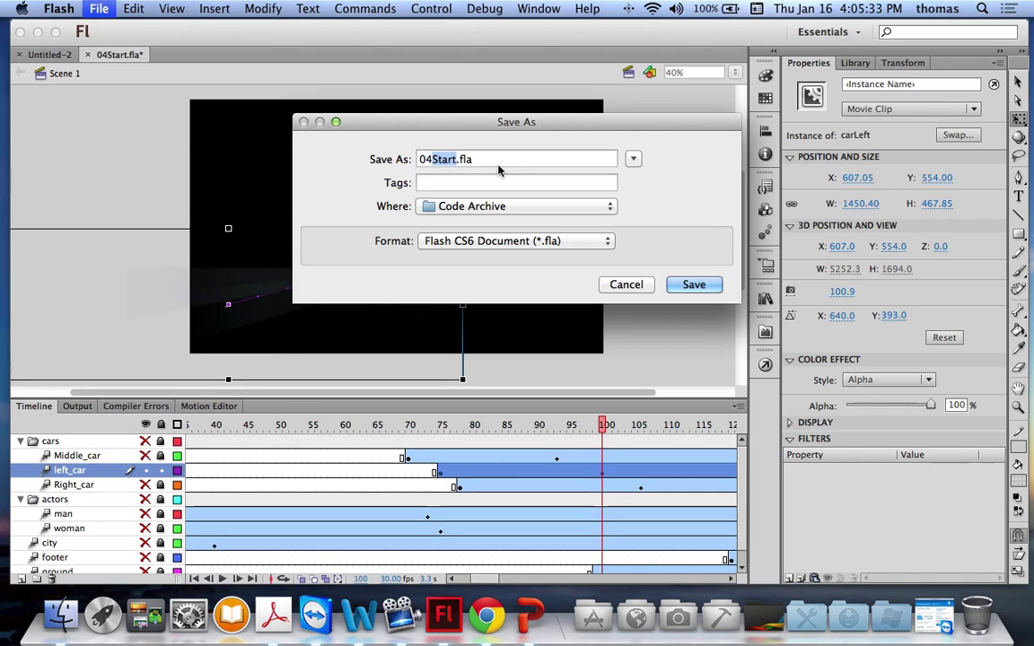
{"action": "type", "text": "workingcopy"}
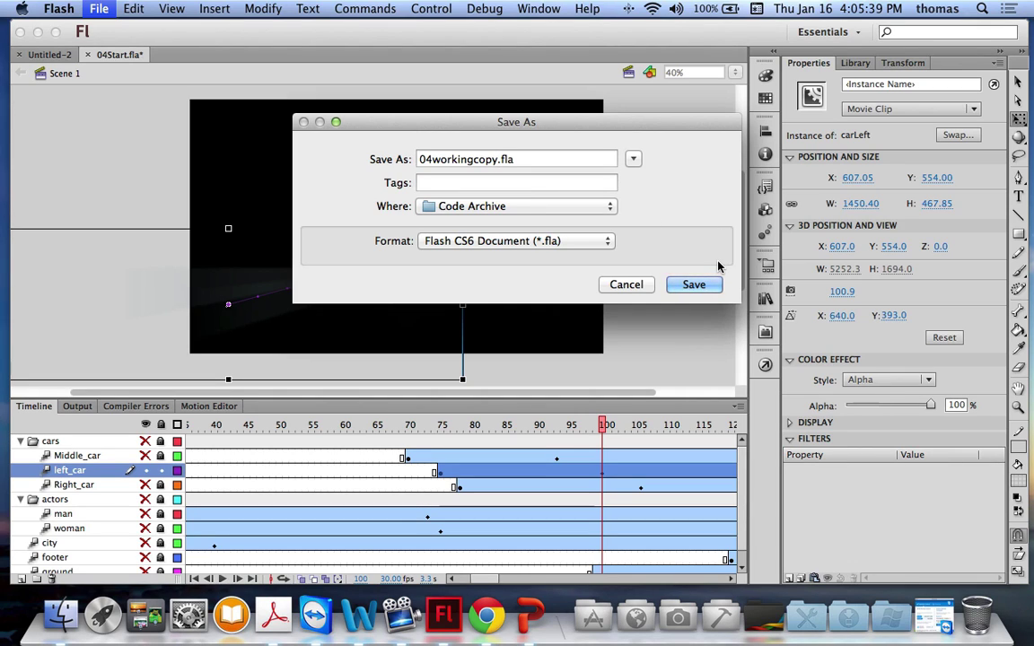
{"action": "left_click", "coordinate": [679, 285]}
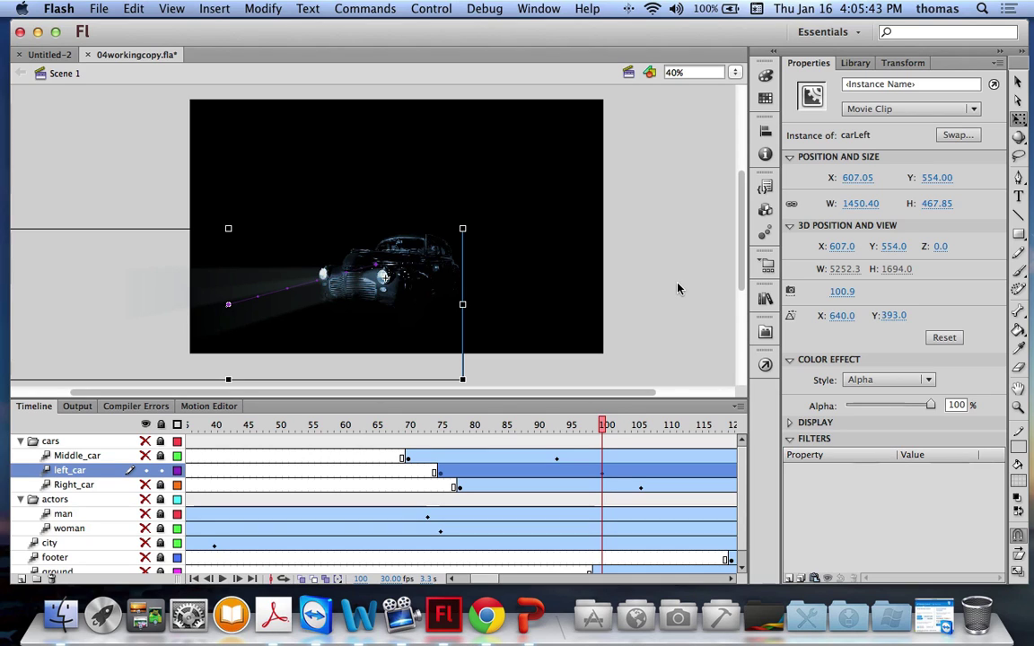
Save 04workingcopy.fla once more, and close both it and the Untitled-2 document.
{"action": "key", "text": "super+s"}
{"action": "left_click", "coordinate": [88, 55]}
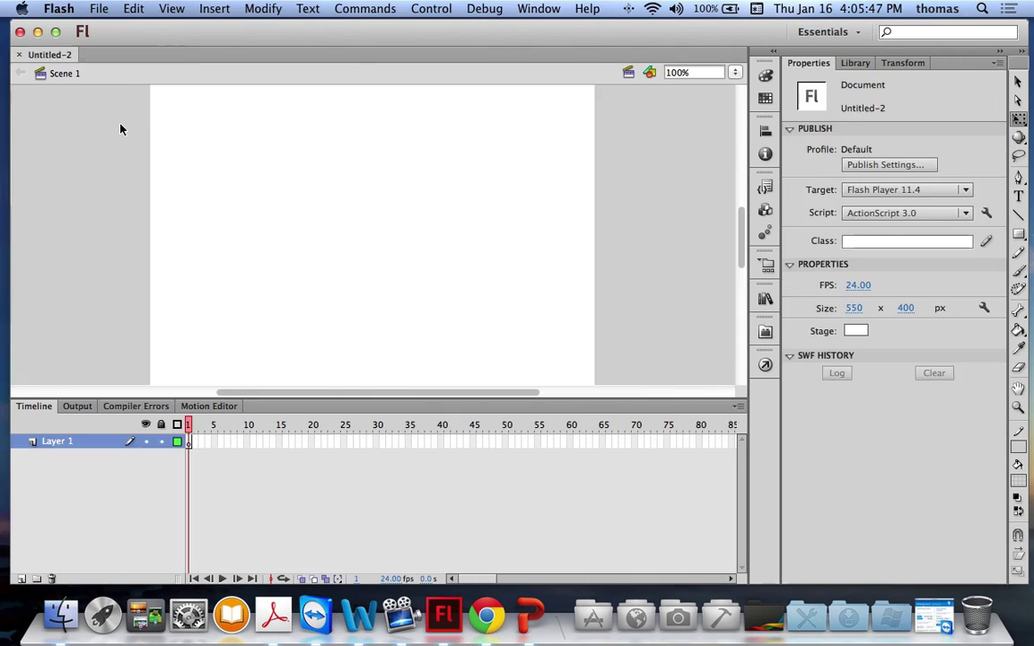
{"action": "left_click", "coordinate": [19, 55]}
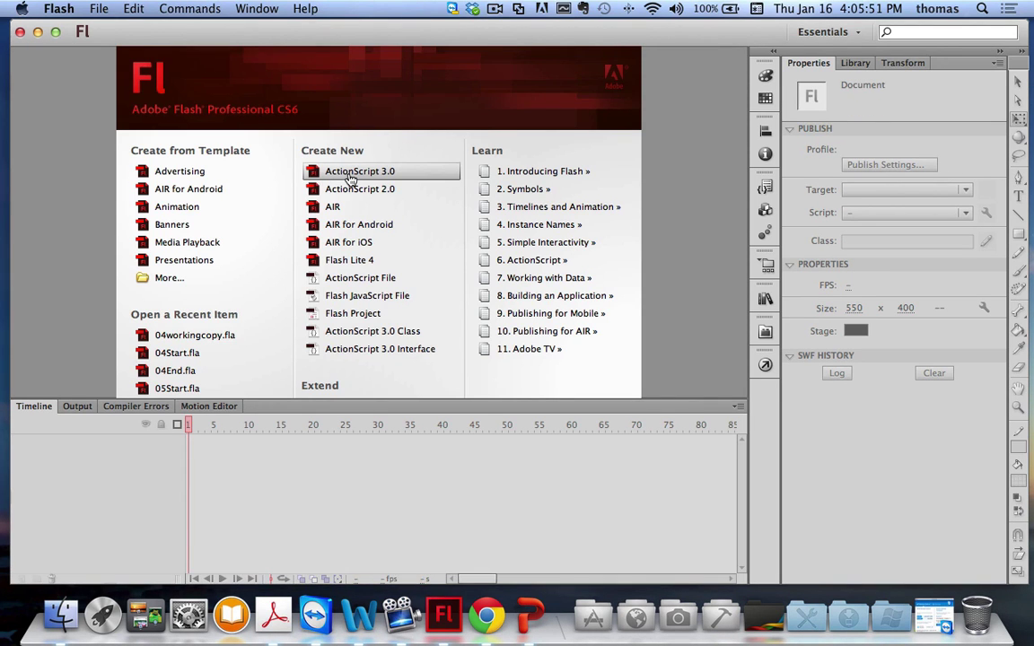
Open 04MotionPath.fla from the Code Archive folder.
{"action": "left_click", "coordinate": [111, 10]}
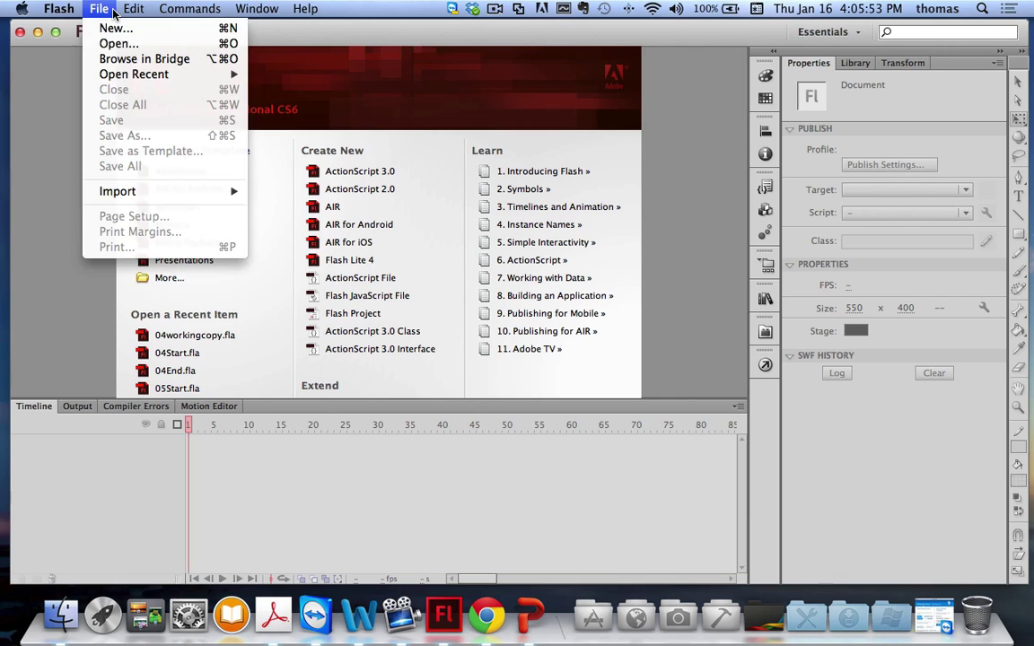
{"action": "left_click", "coordinate": [118, 43]}
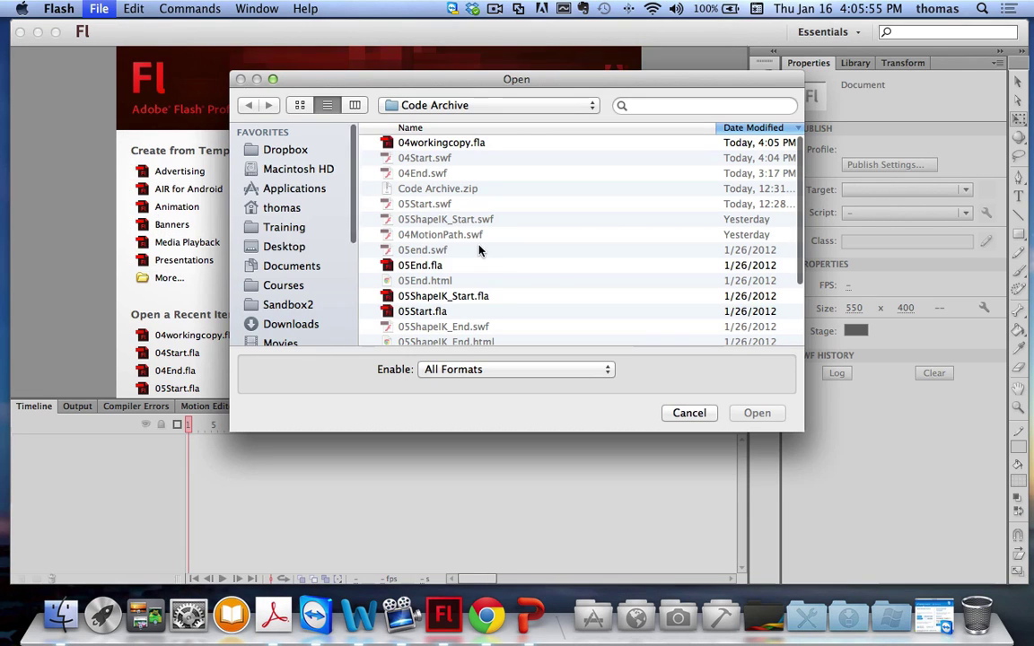
{"action": "scroll", "coordinate": [574, 270], "scroll_direction": "down", "scroll_amount": 1}
{"action": "scroll", "coordinate": [577, 261], "scroll_direction": "up", "scroll_amount": 1}
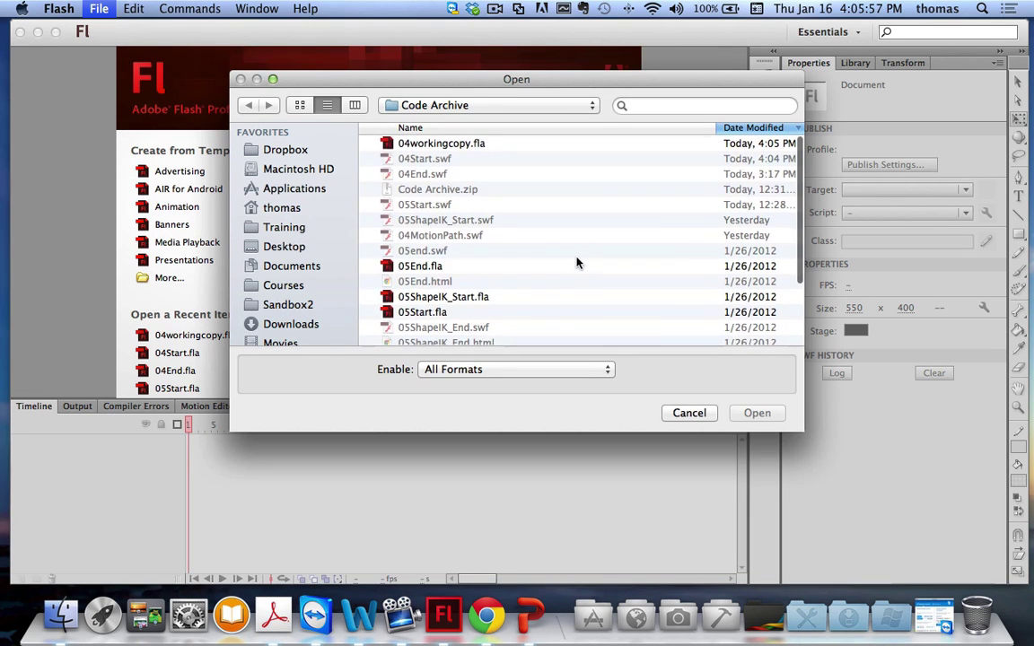
{"action": "scroll", "coordinate": [574, 266], "scroll_direction": "down", "scroll_amount": 3}
{"action": "scroll", "coordinate": [567, 273], "scroll_direction": "down", "scroll_amount": 3}
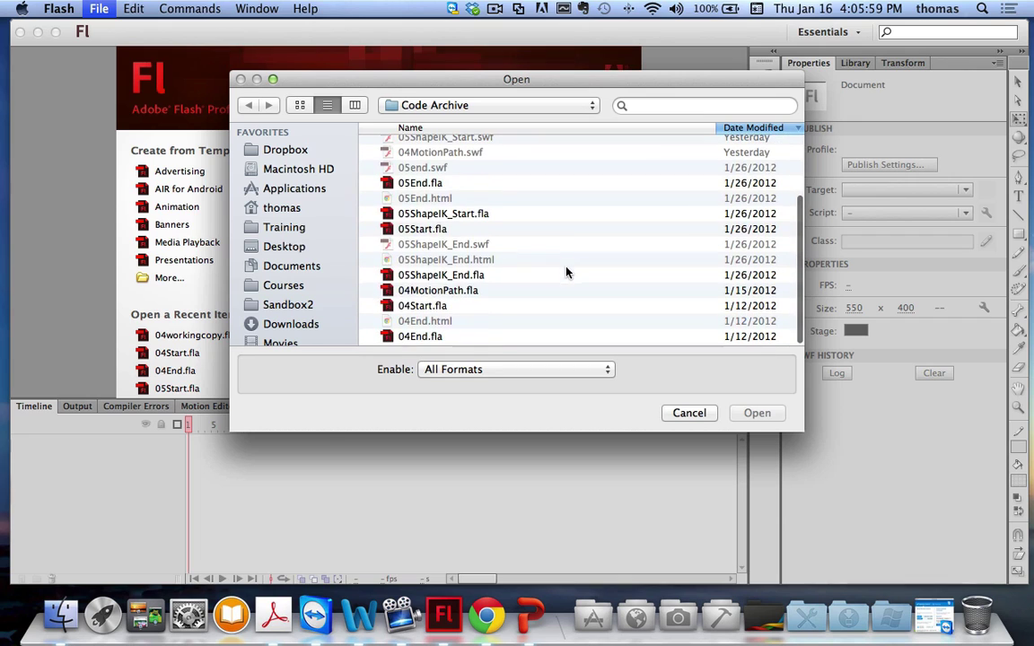
{"action": "left_click", "coordinate": [453, 293]}
{"action": "left_click", "coordinate": [758, 414]}
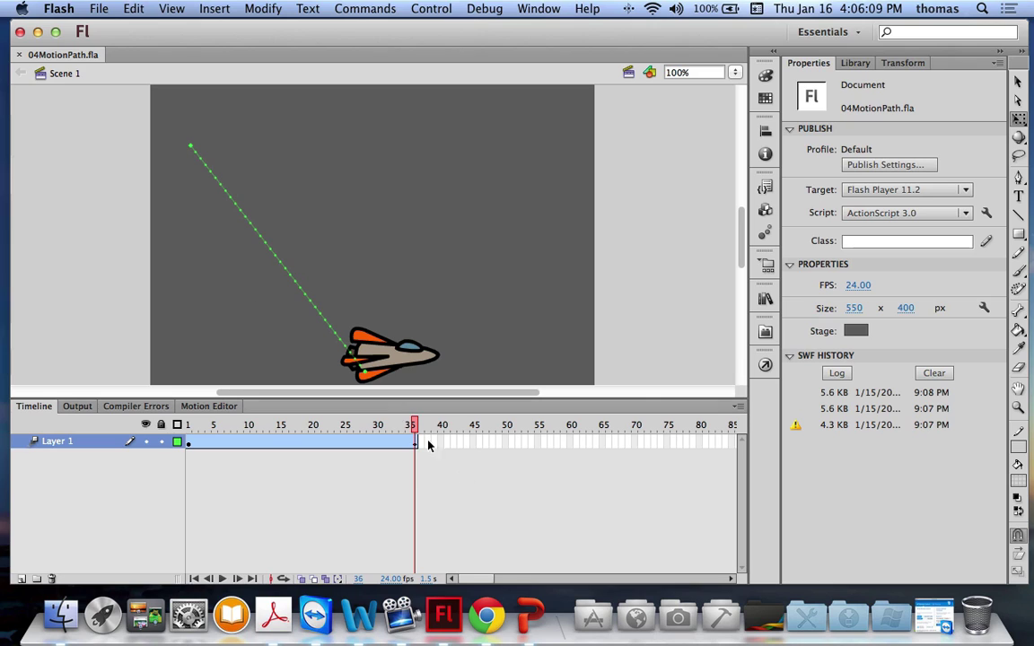
Play the spaceship animation from frame 1 and put the playhead at the last frame, 36.
{"action": "left_click", "coordinate": [187, 424]}
{"action": "key", "text": "Return"}
{"action": "mouse_move", "coordinate": [418, 427]}
{"action": "left_mouse_down"}
{"action": "mouse_move", "coordinate": [226, 429]}
{"action": "mouse_move", "coordinate": [415, 435]}
{"action": "left_mouse_up"}
Set the stage magnification to 80%, and preview the spaceship animation with Test Movie, closing the preview window.
{"action": "left_click", "coordinate": [734, 72]}
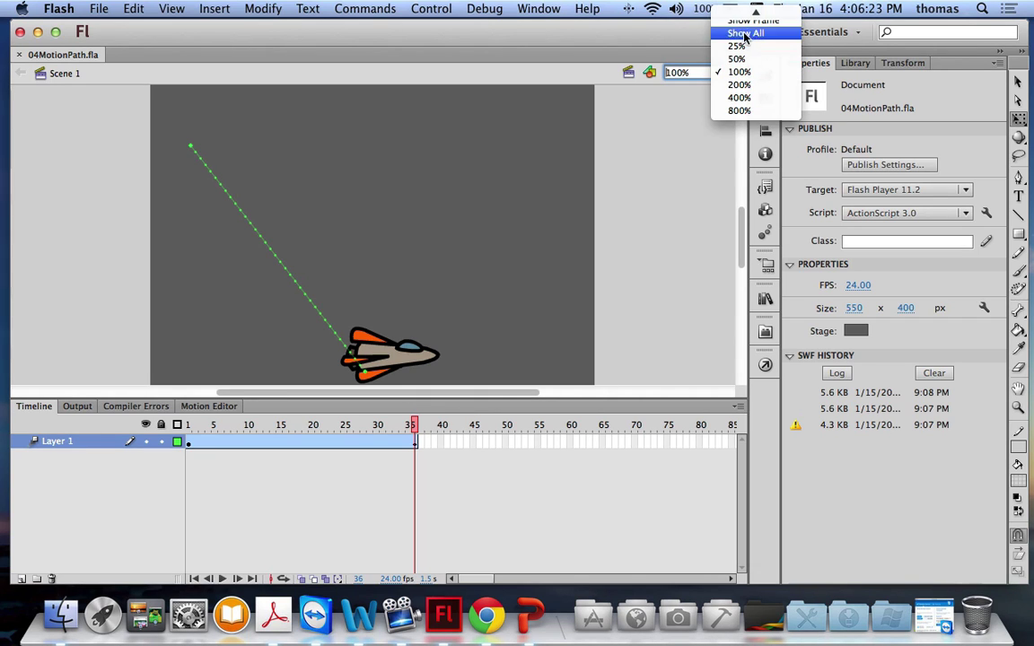
{"action": "left_click", "coordinate": [744, 34]}
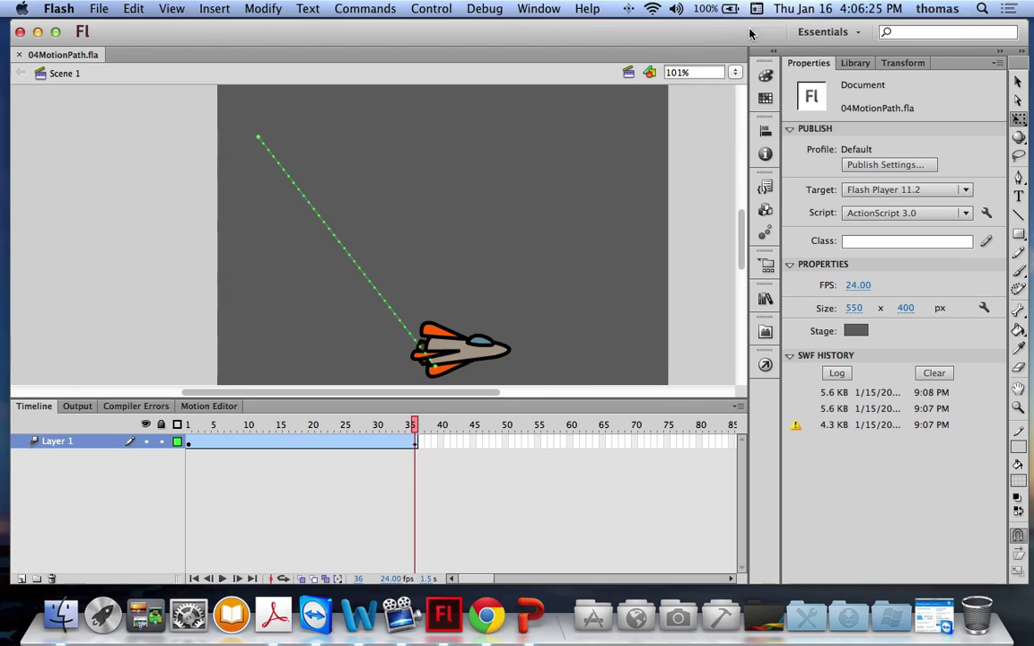
{"action": "left_click", "coordinate": [698, 73]}
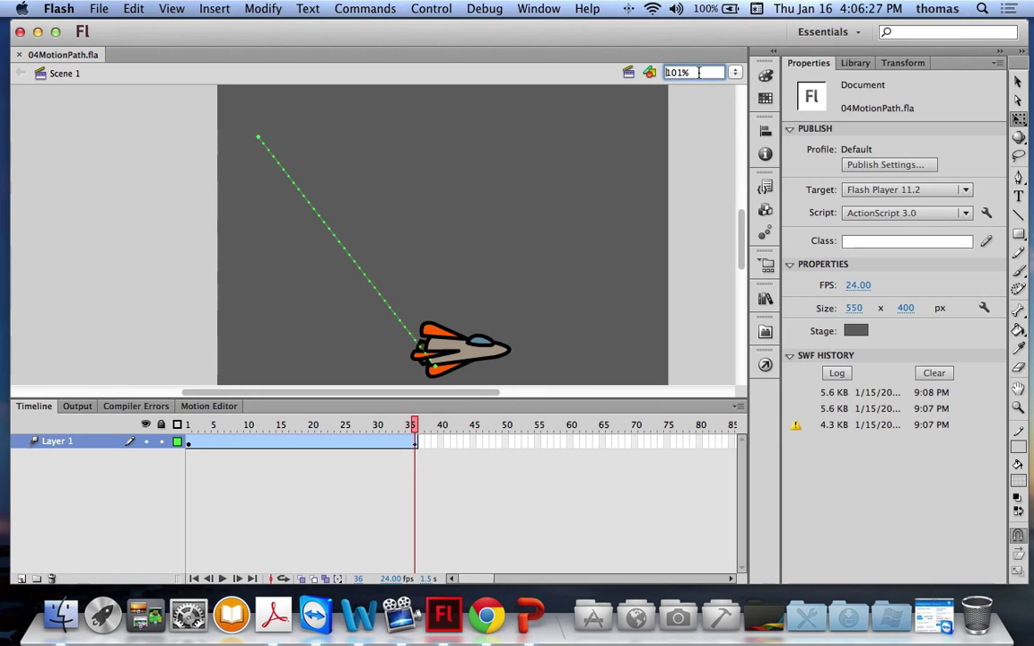
{"action": "type", "text": "90"}
{"action": "key", "text": "Return"}
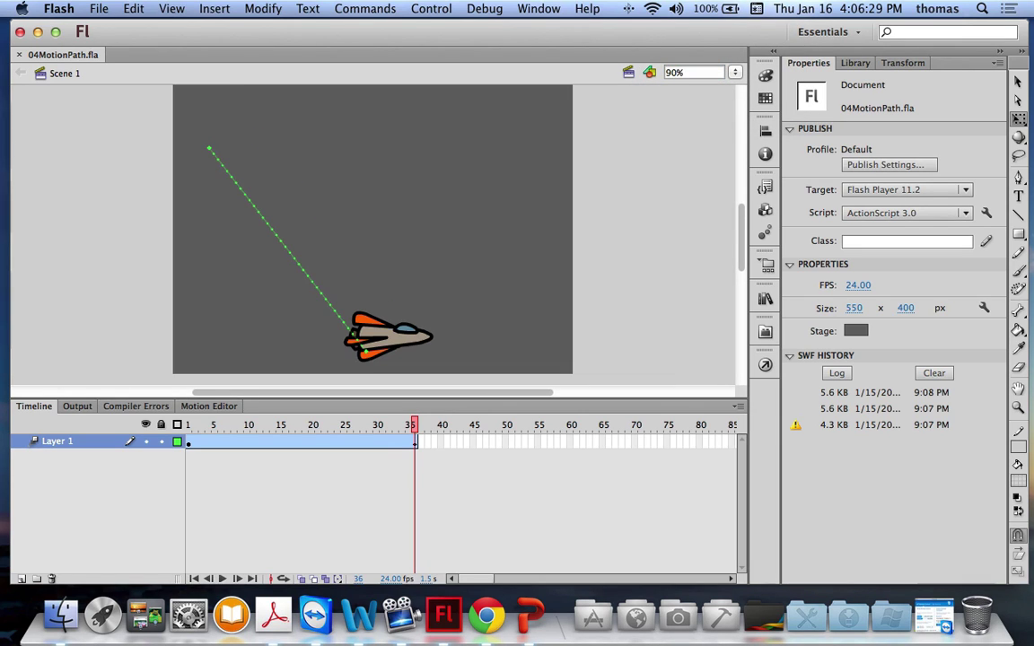
{"action": "left_click", "coordinate": [682, 73]}
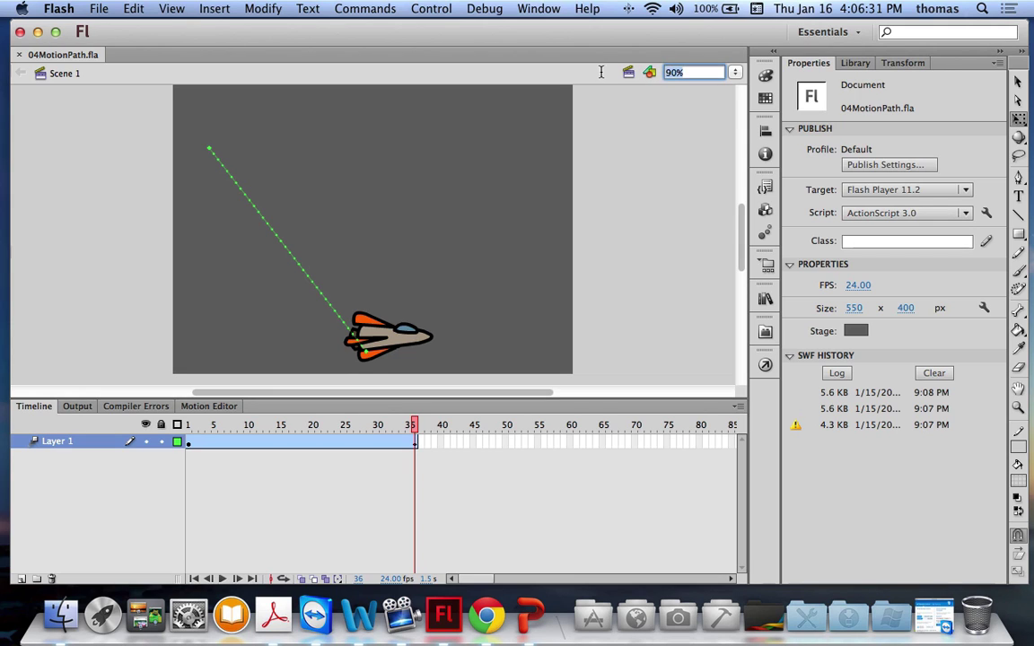
{"action": "type", "text": "80"}
{"action": "key", "text": "Return"}
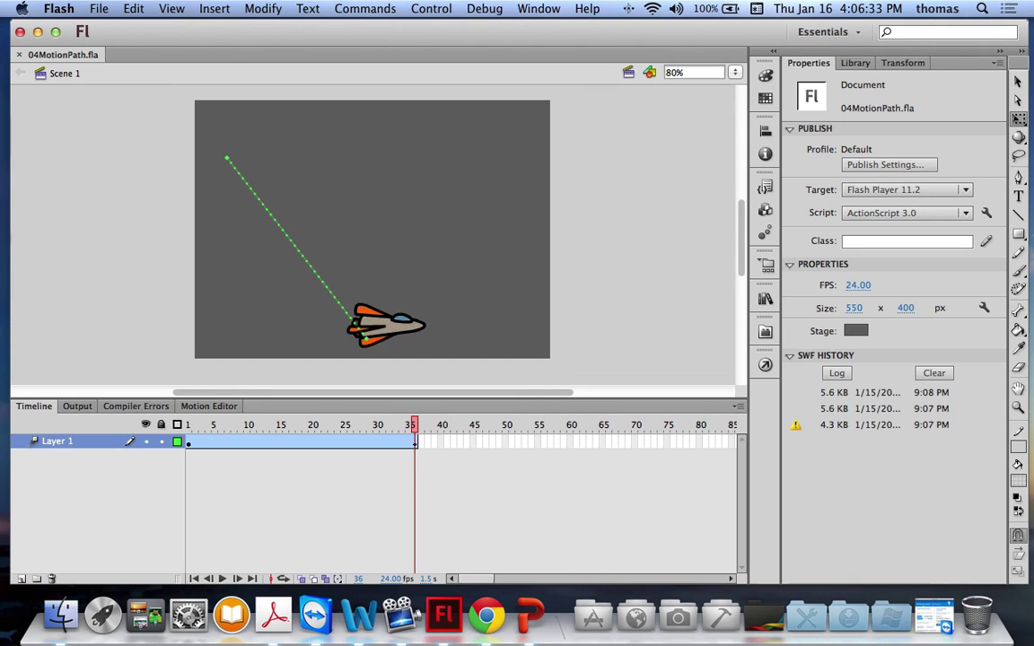
{"action": "key", "text": "super+Return"}
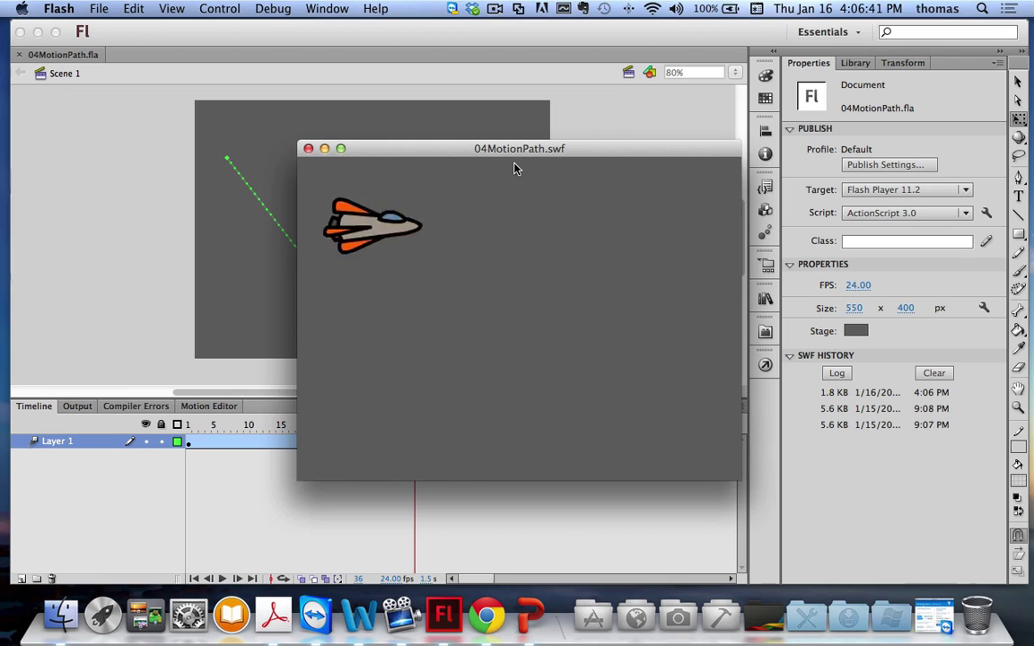
{"action": "left_click", "coordinate": [308, 148]}
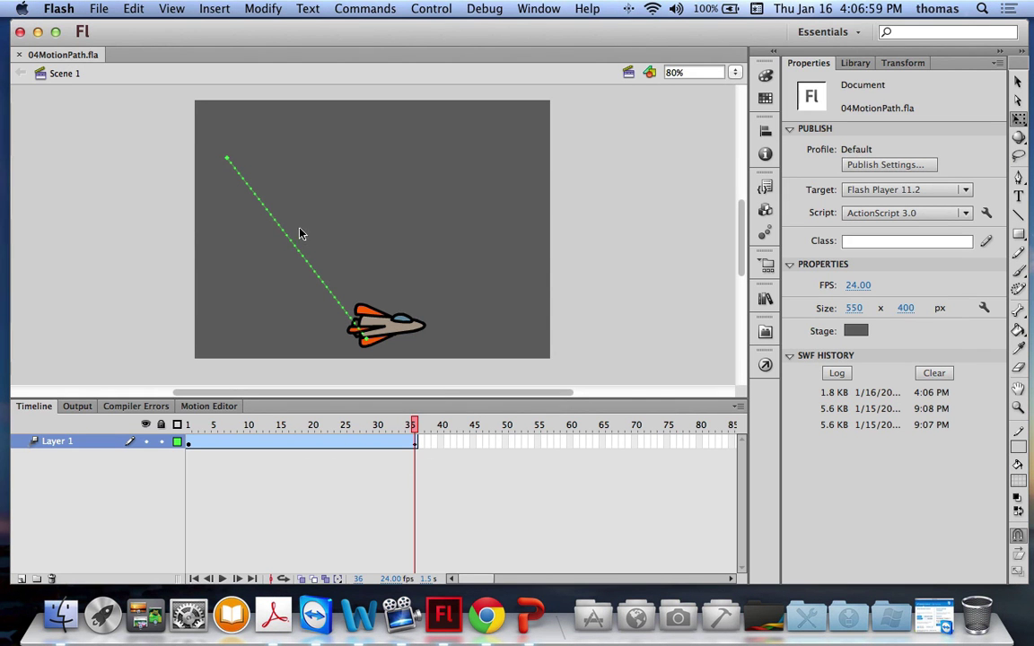
Move the spaceship's whole motion path right across the stage to about X 233.7, Y 89, and test the movie.
{"action": "left_click_drag", "start_coordinate": [295, 245], "coordinate": [409, 241]}
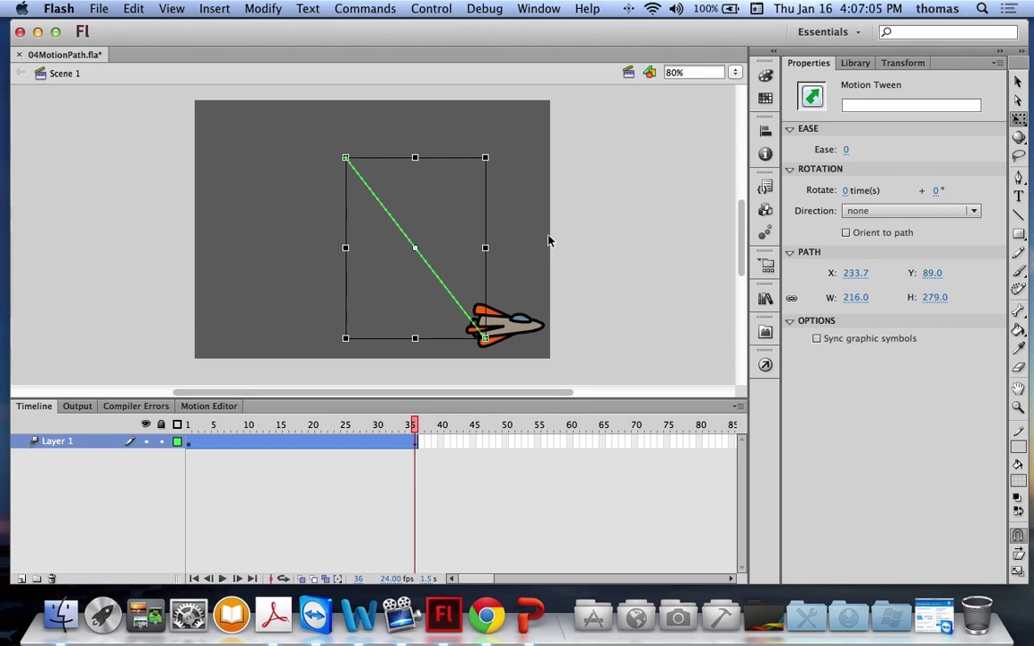
{"action": "left_click", "coordinate": [594, 227]}
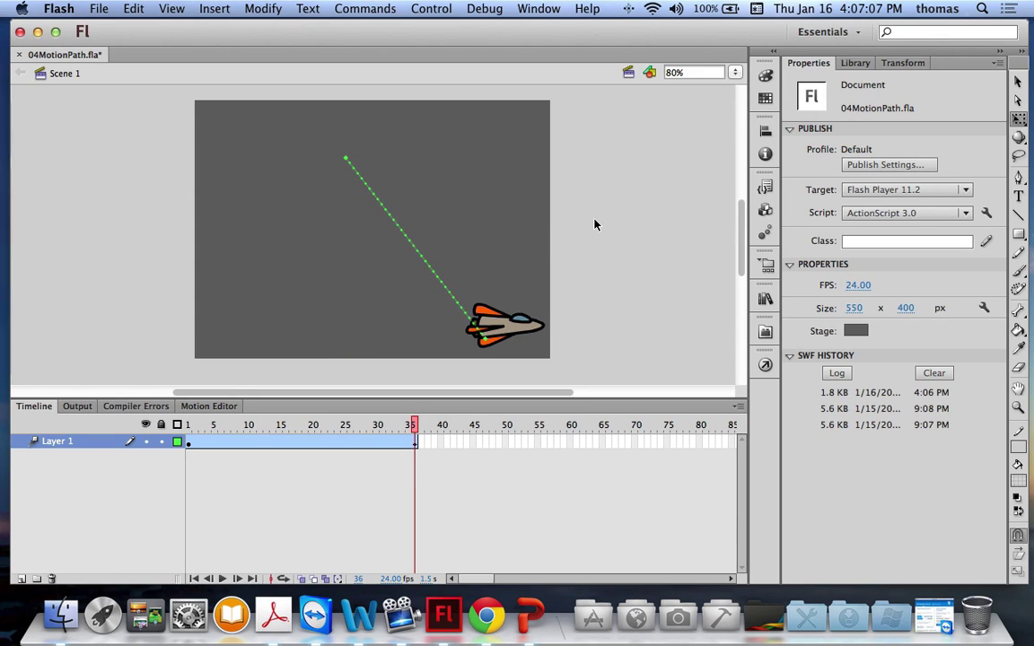
{"action": "key", "text": "super+Return"}
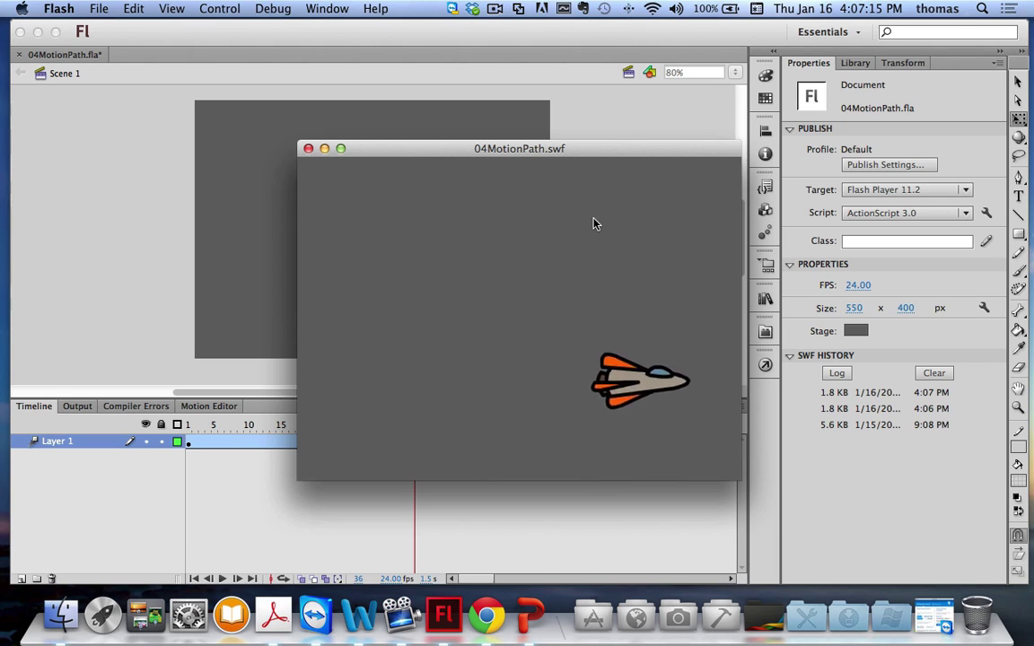
{"action": "left_click", "coordinate": [307, 148]}
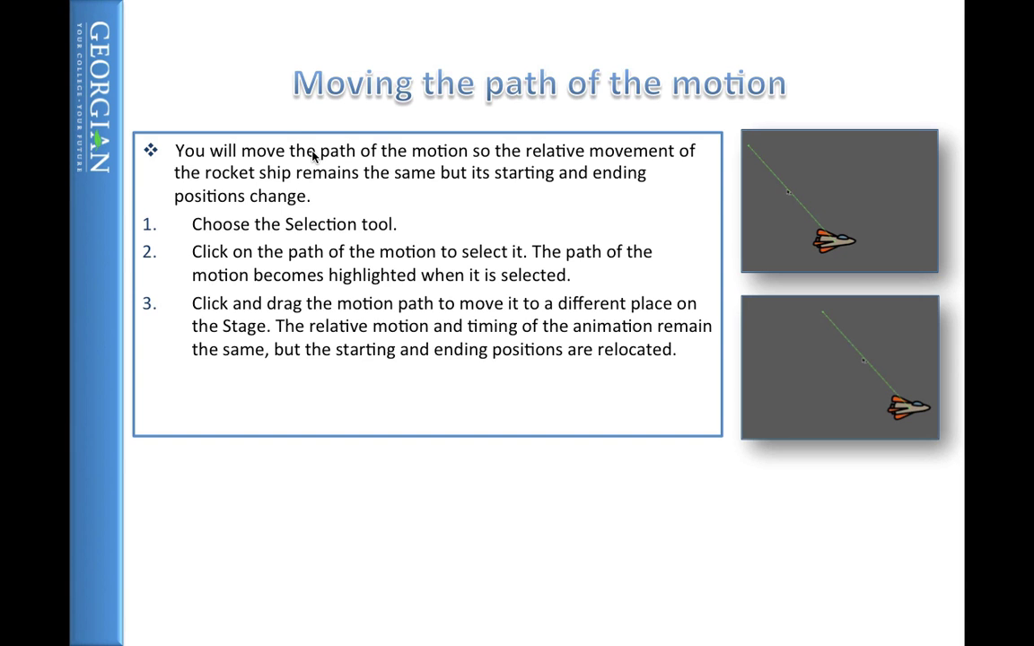
{"action": "key", "text": "Right"}
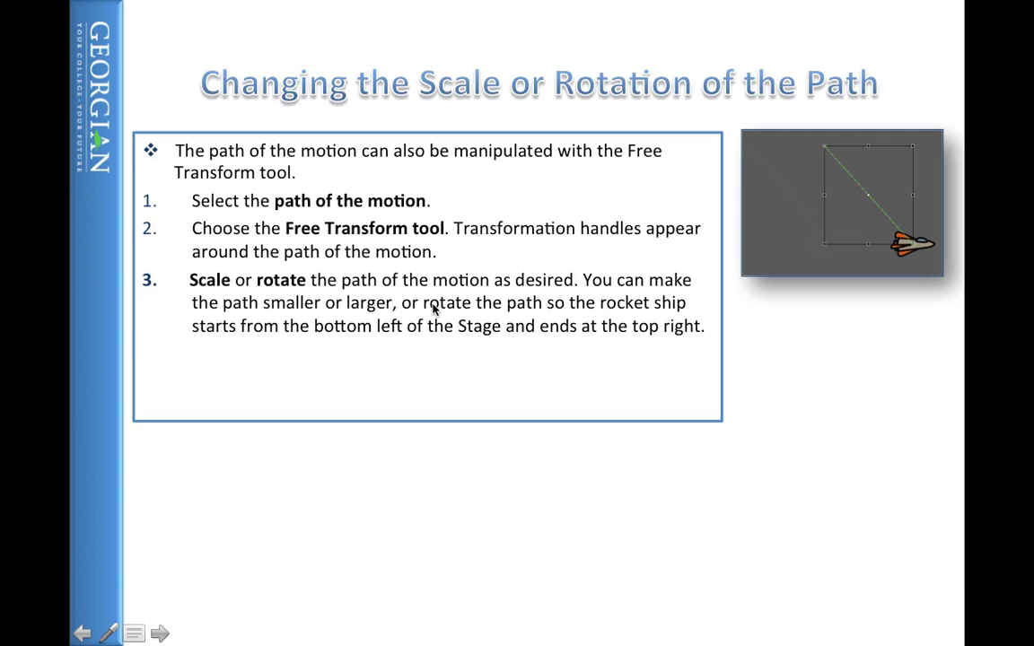
{"action": "key", "text": "Right"}
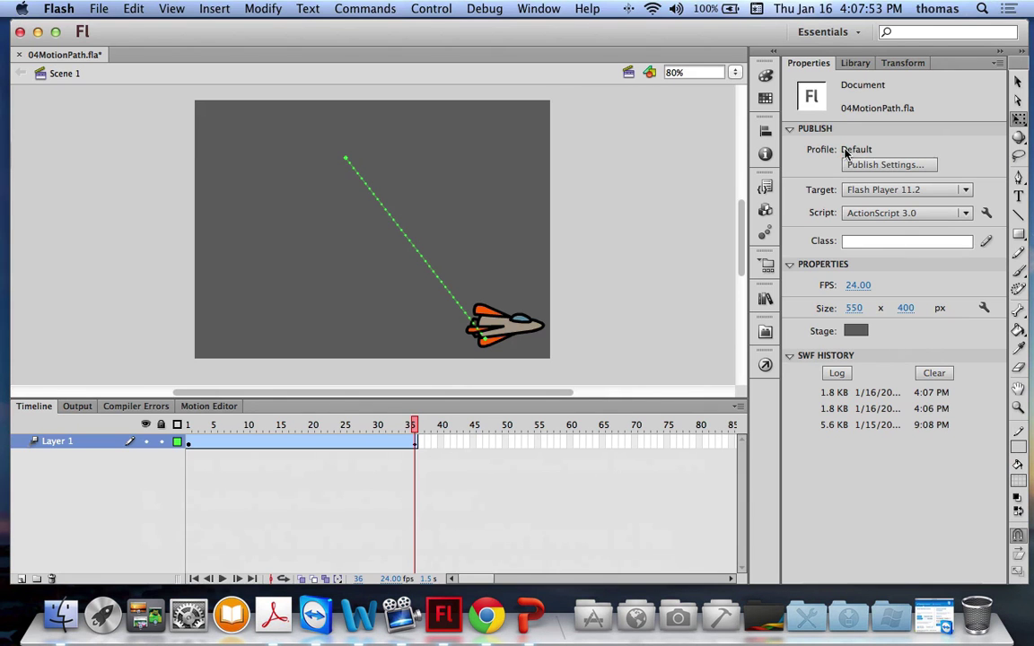
Move the selected motion path to the left side of the stage, at about X 22.4, Y 89.
{"action": "left_click", "coordinate": [409, 250]}
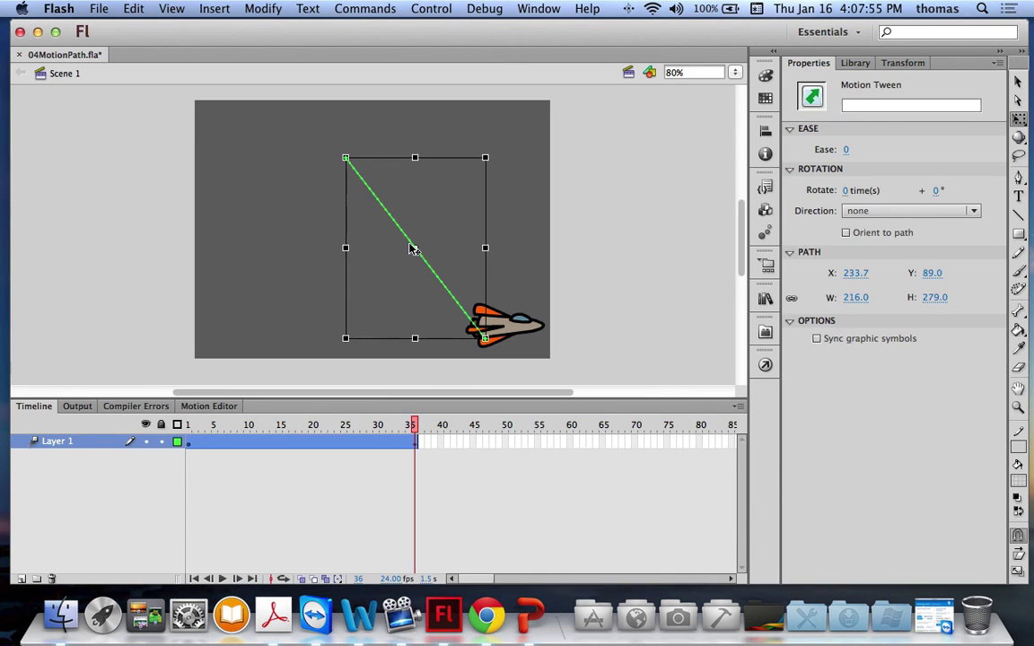
{"action": "left_click_drag", "start_coordinate": [410, 250], "coordinate": [273, 247]}
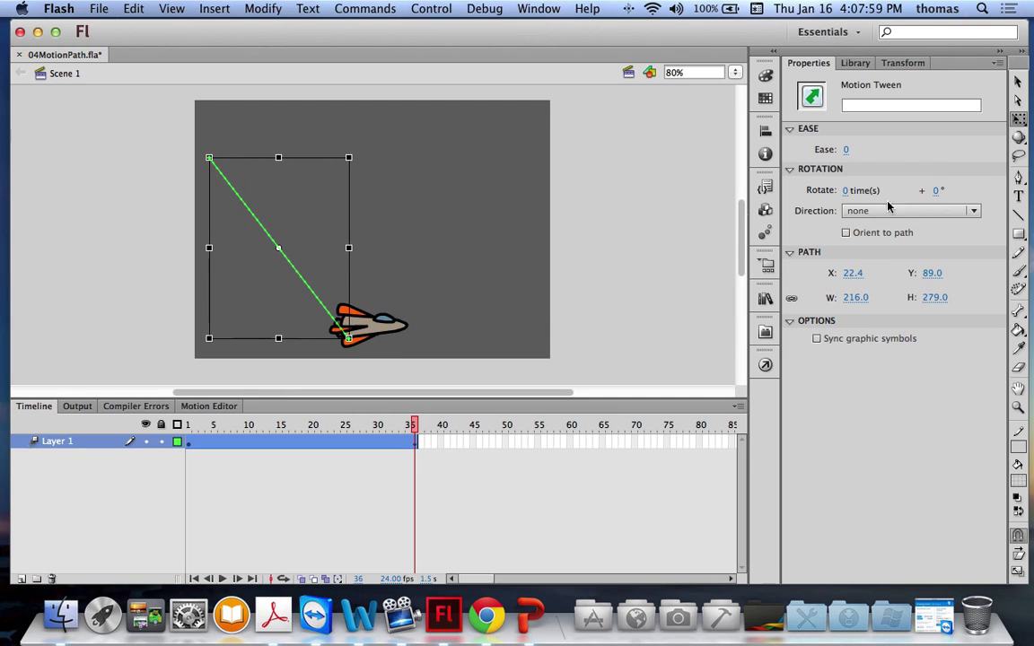
Try to insert an anchor point near the start of the motion path with the Add Anchor Point tool.
{"action": "left_click", "coordinate": [1018, 179]}
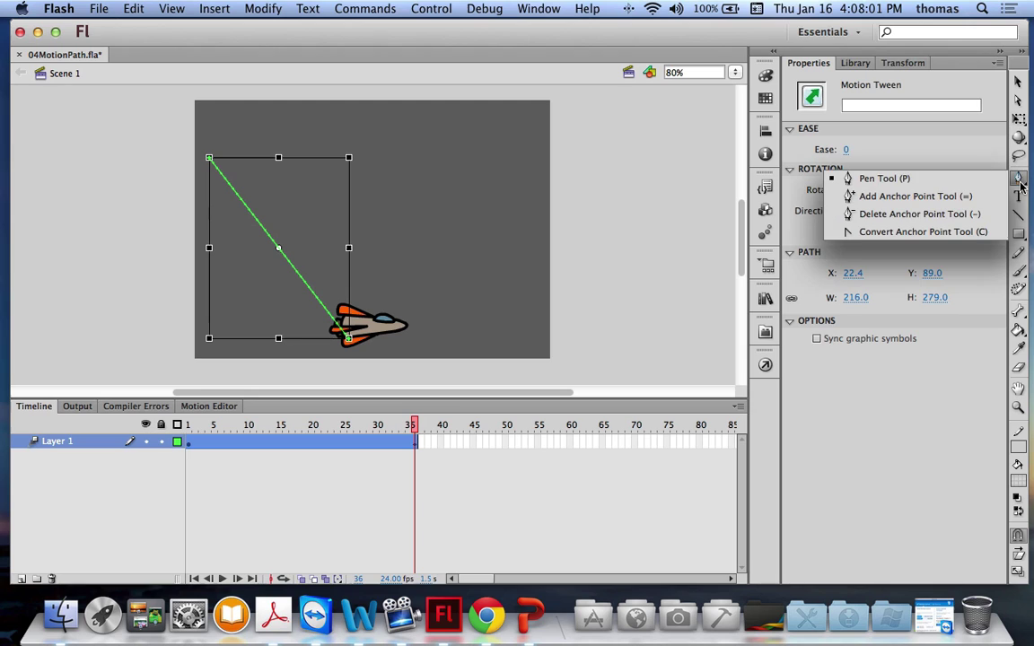
{"action": "left_click", "coordinate": [964, 199]}
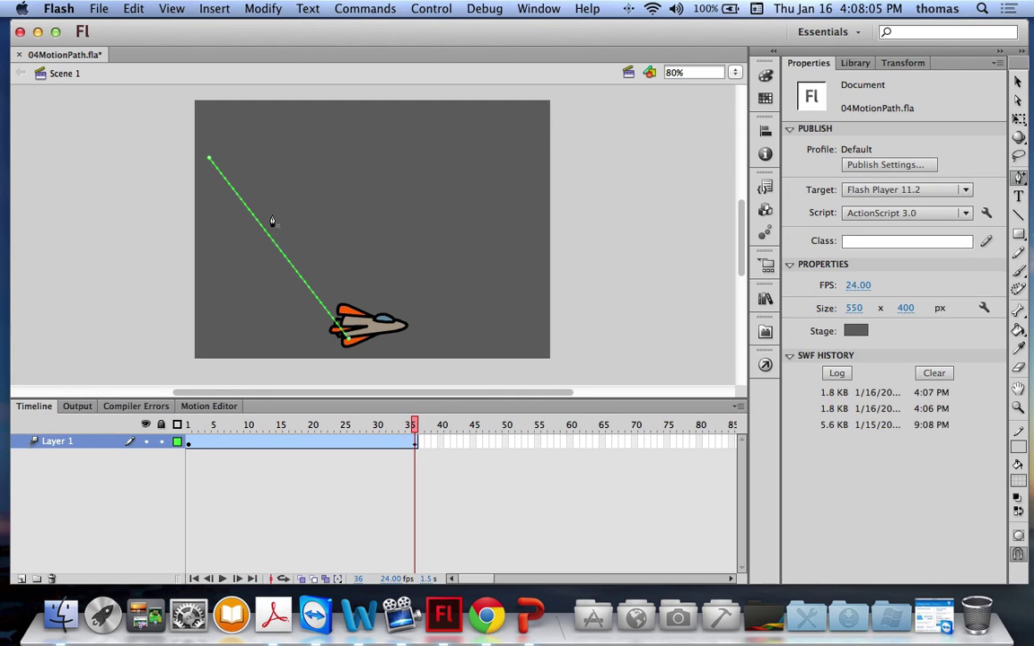
{"action": "left_click", "coordinate": [227, 186]}
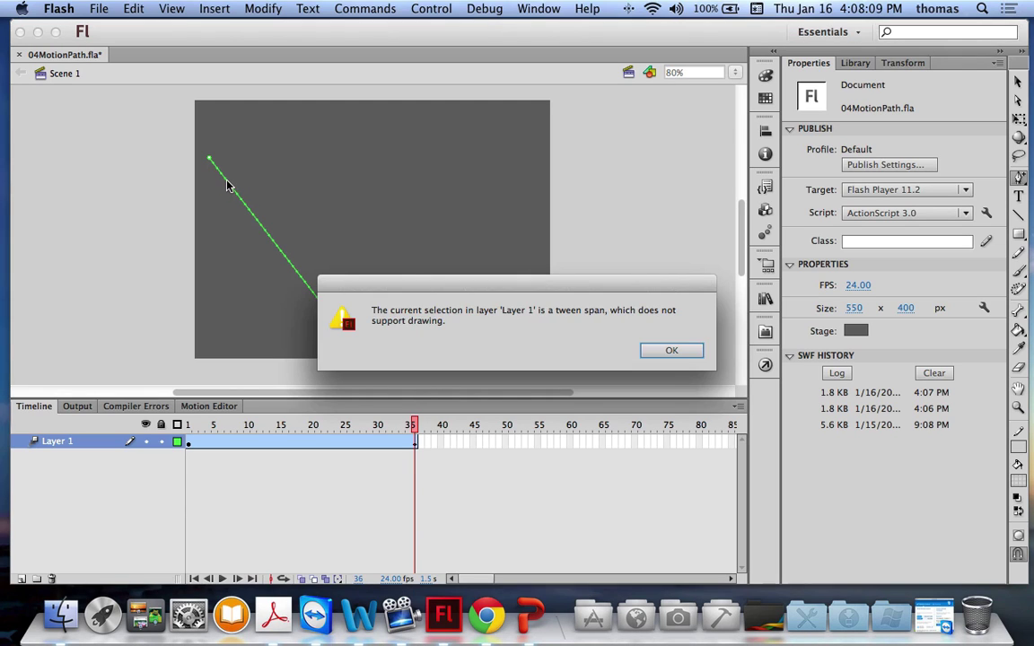
{"action": "left_click", "coordinate": [671, 349]}
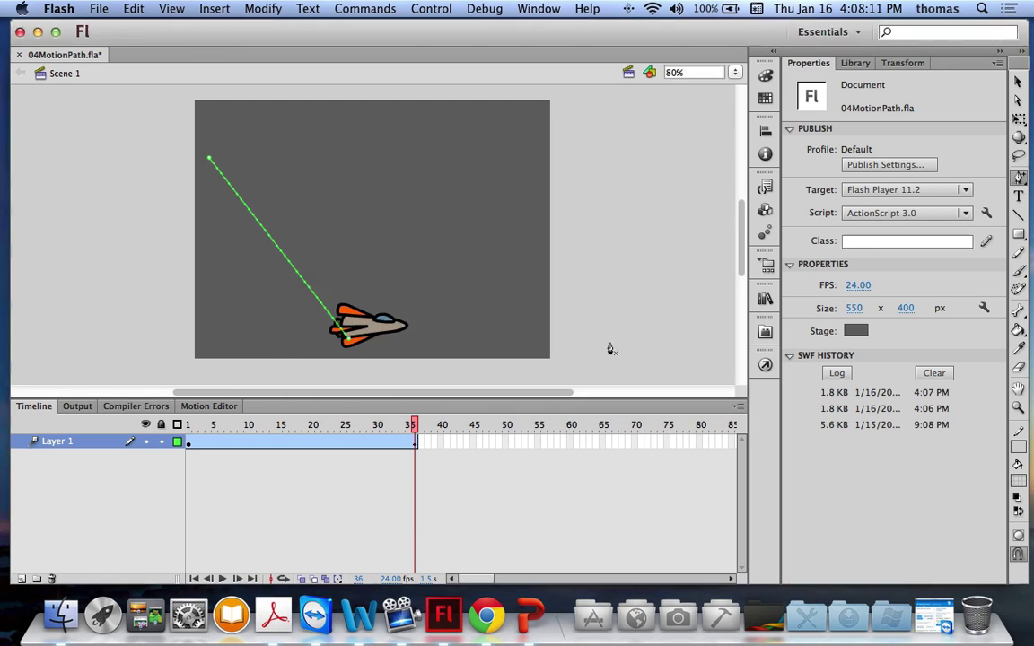
Return the playhead to frame 1 and try again to add an anchor point along the motion path.
{"action": "left_click_drag", "start_coordinate": [411, 425], "coordinate": [189, 426]}
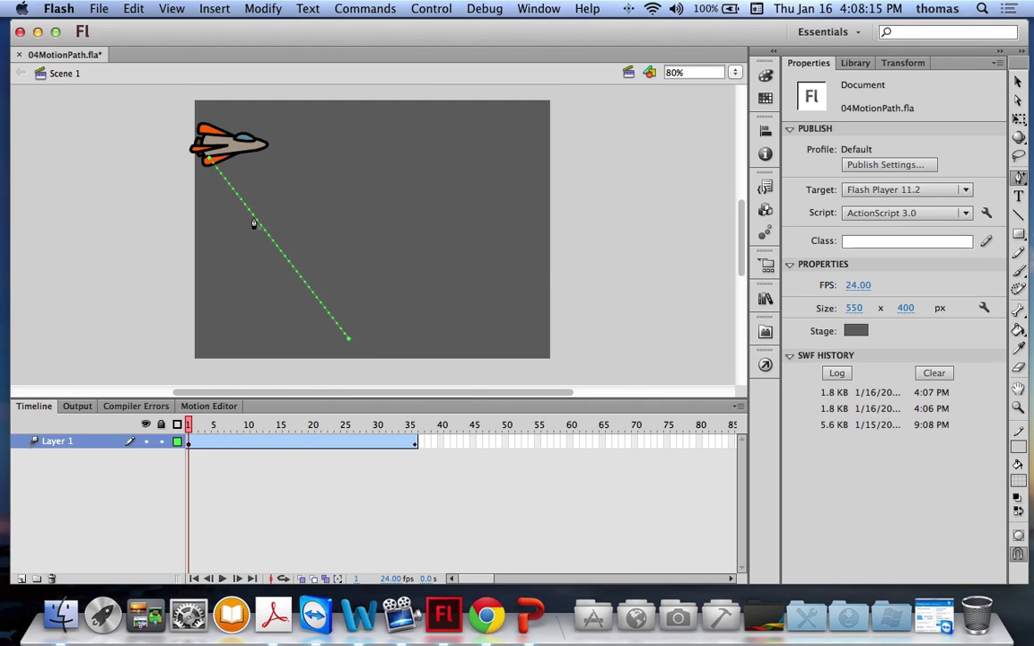
{"action": "left_click", "coordinate": [254, 221]}
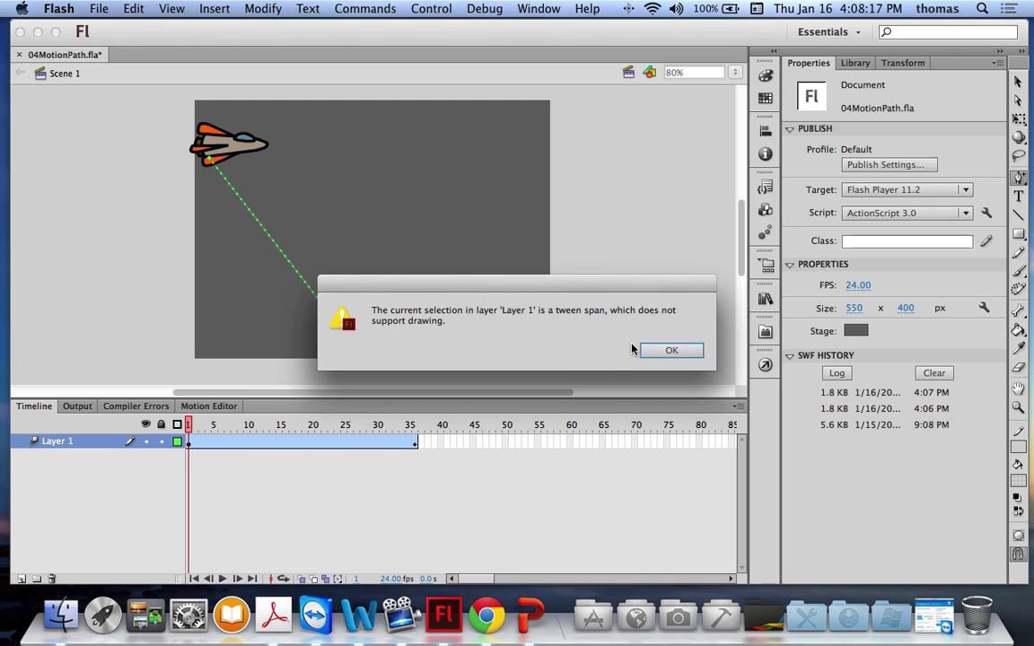
{"action": "left_click", "coordinate": [671, 351]}
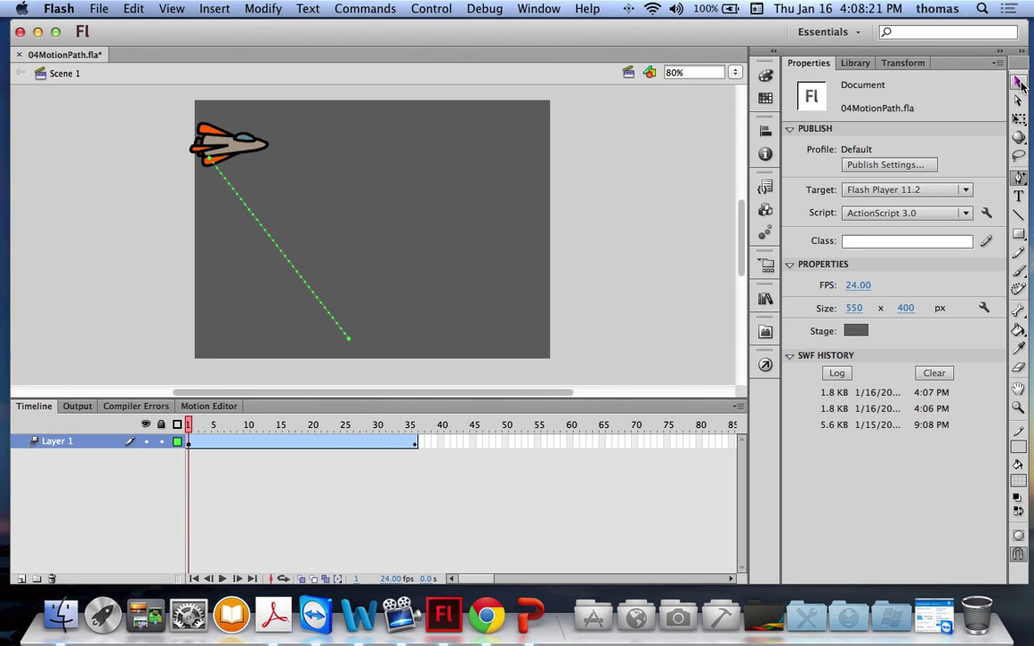
Try selecting the motion path with the Selection tool before adding an anchor point to it.
{"action": "key", "text": "v"}
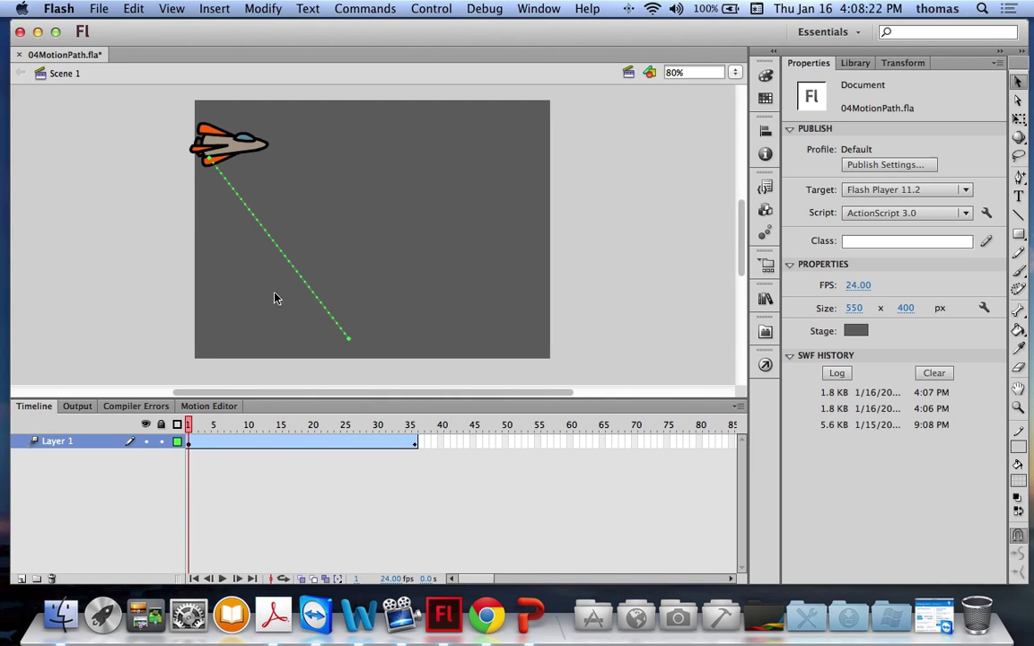
{"action": "left_click", "coordinate": [272, 243]}
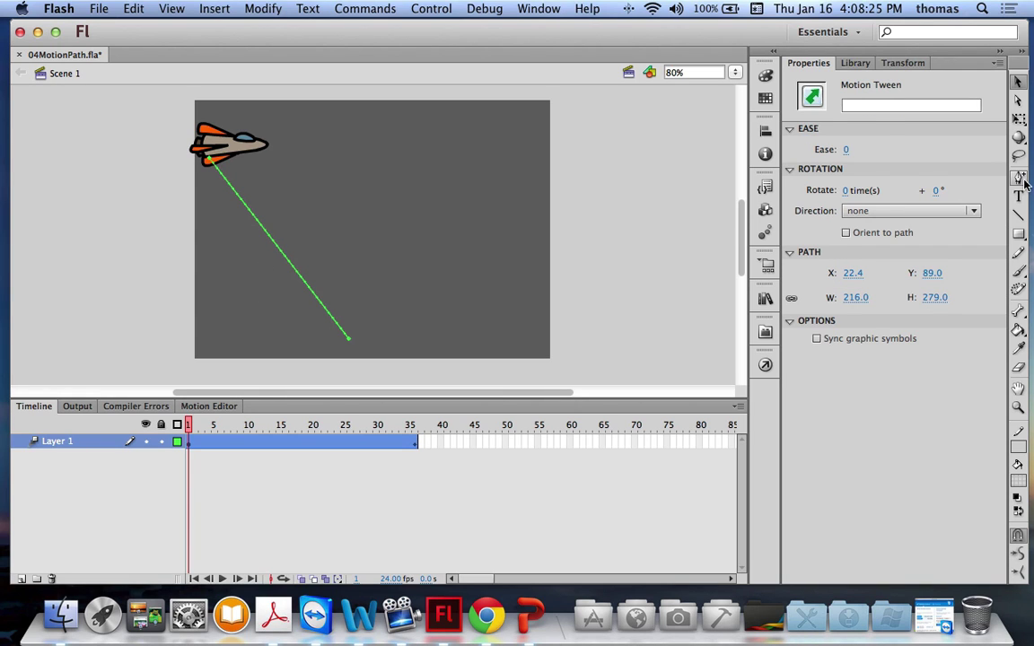
{"action": "key", "text": "p"}
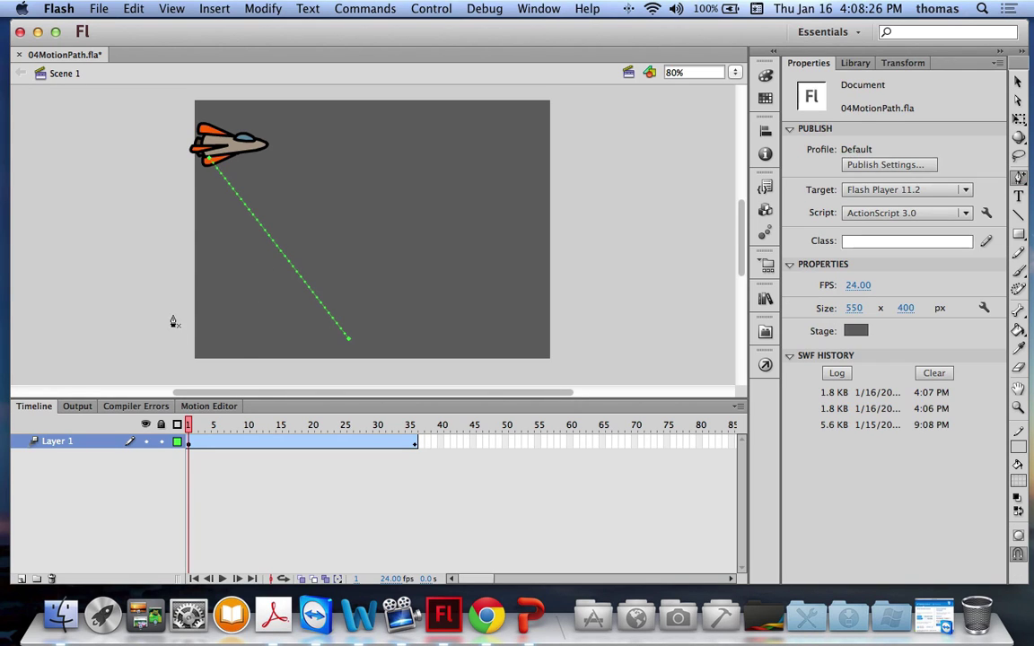
{"action": "left_click", "coordinate": [260, 224]}
{"action": "left_click", "coordinate": [644, 348]}
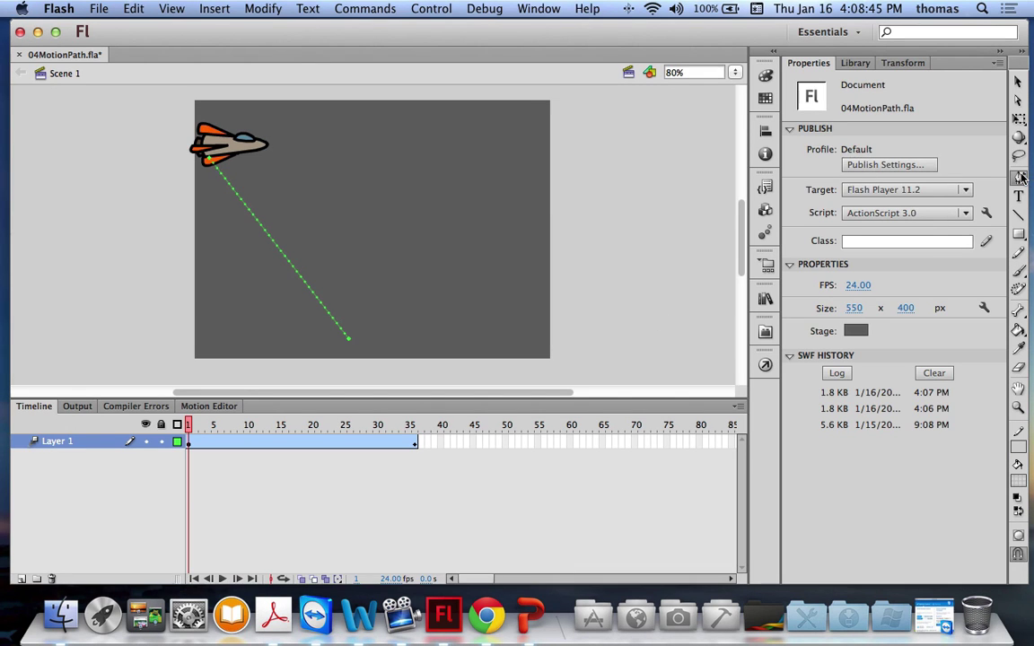
Curve the motion path with the Convert Anchor Point tool, pulling its end anchor's handle to the stage's upper right edge.
{"action": "left_click", "coordinate": [1020, 178]}
{"action": "left_click", "coordinate": [912, 232]}
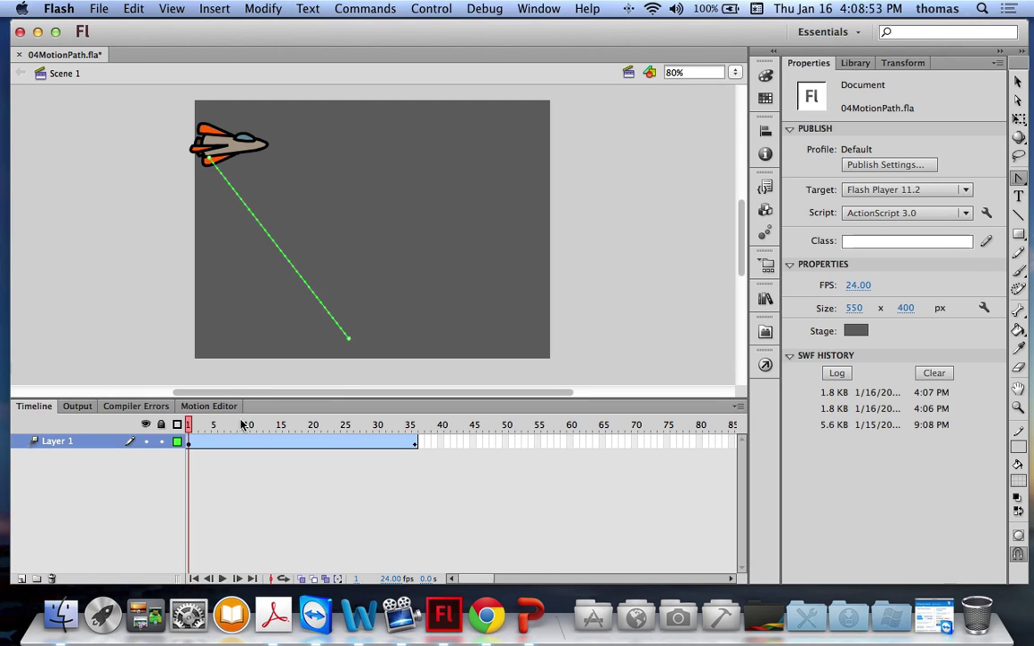
{"action": "left_click_drag", "start_coordinate": [349, 340], "coordinate": [377, 339]}
{"action": "left_click_drag", "start_coordinate": [381, 326], "coordinate": [321, 352]}
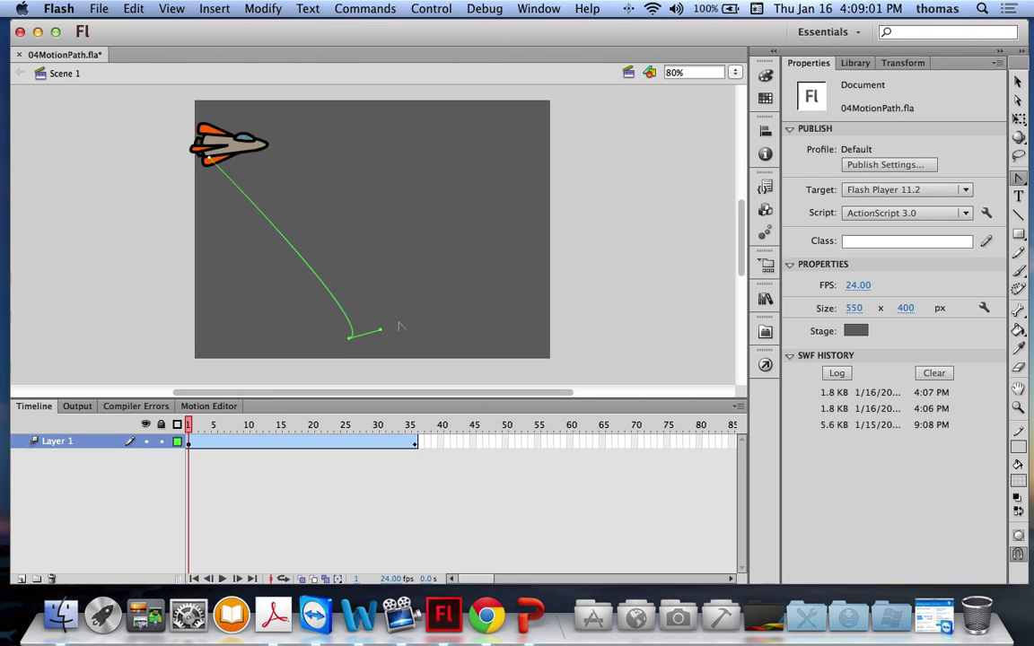
{"action": "left_click_drag", "start_coordinate": [381, 333], "coordinate": [549, 144]}
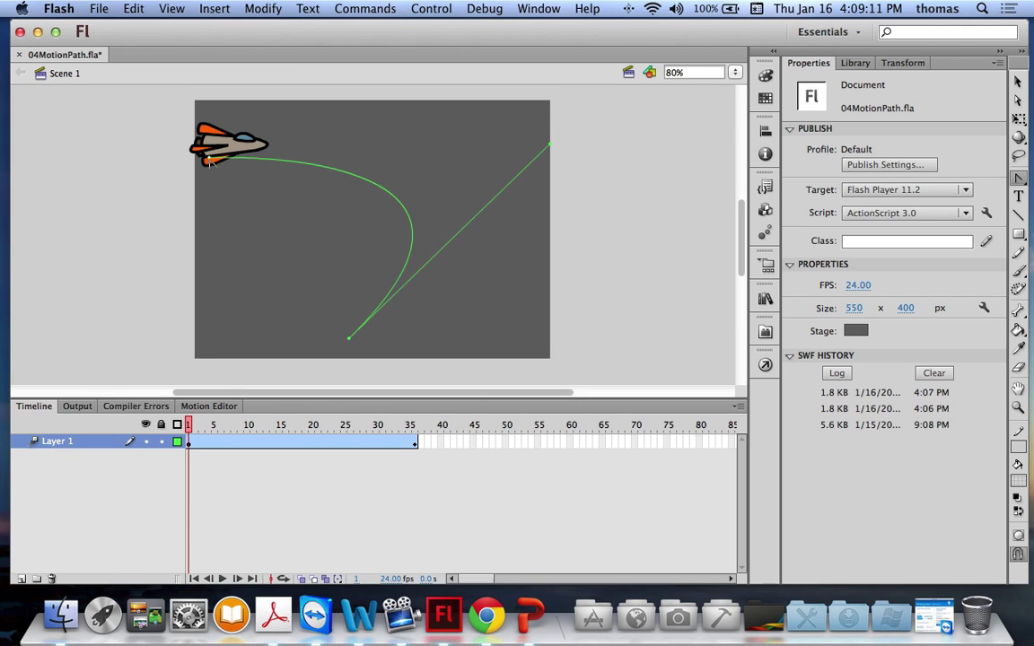
Pull a handle from the path's start anchor up and right to just above the stage, and test the movie.
{"action": "left_click_drag", "start_coordinate": [207, 160], "coordinate": [175, 193]}
{"action": "left_click_drag", "start_coordinate": [254, 111], "coordinate": [374, 91]}
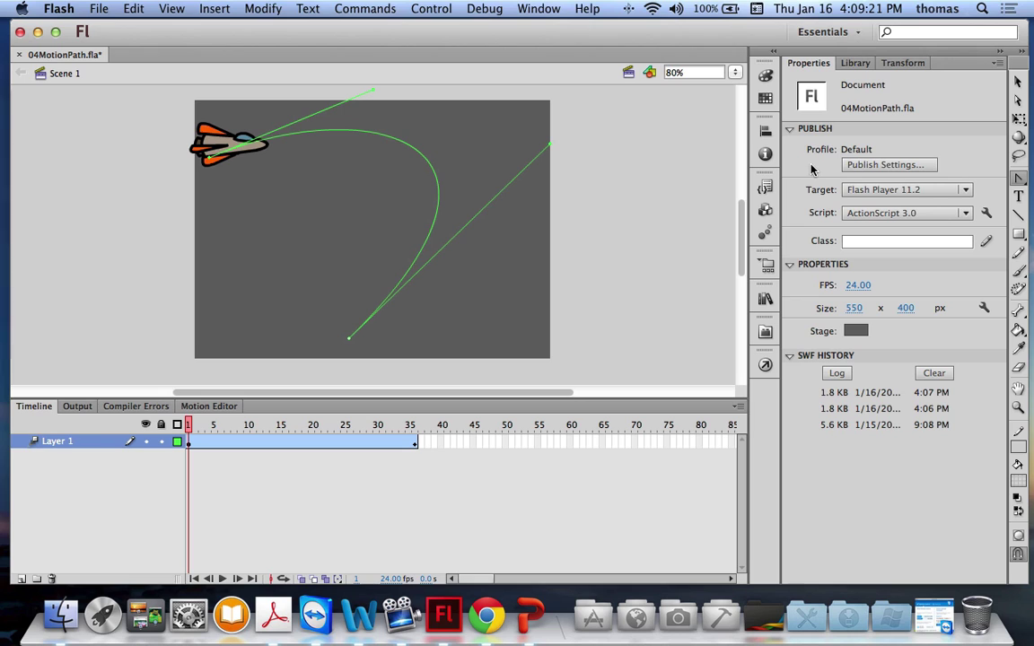
{"action": "key", "text": "super+Return"}
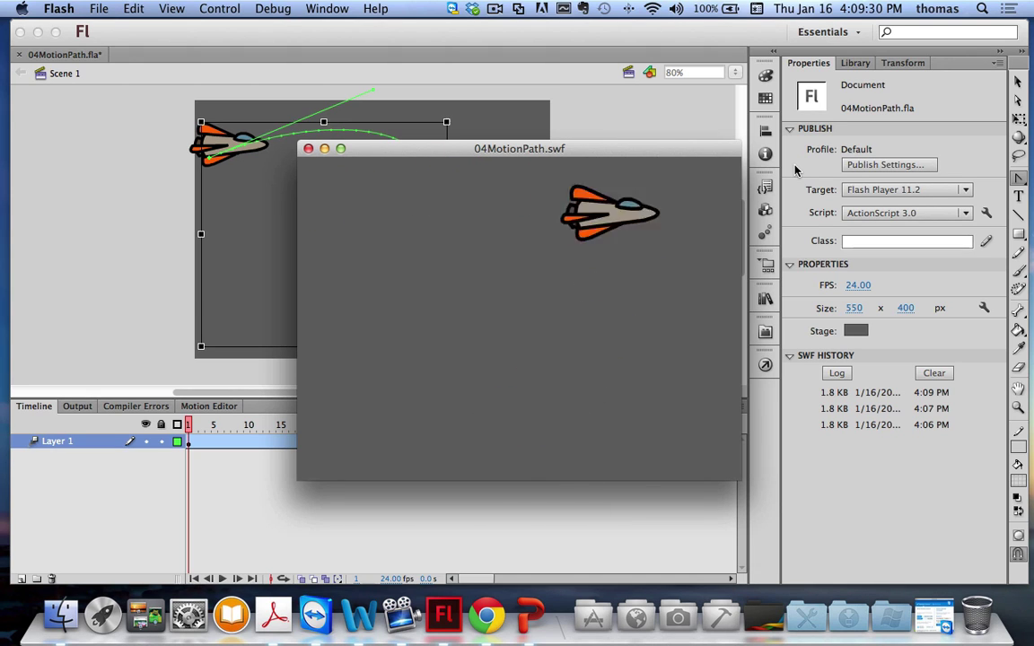
{"action": "left_click", "coordinate": [308, 148]}
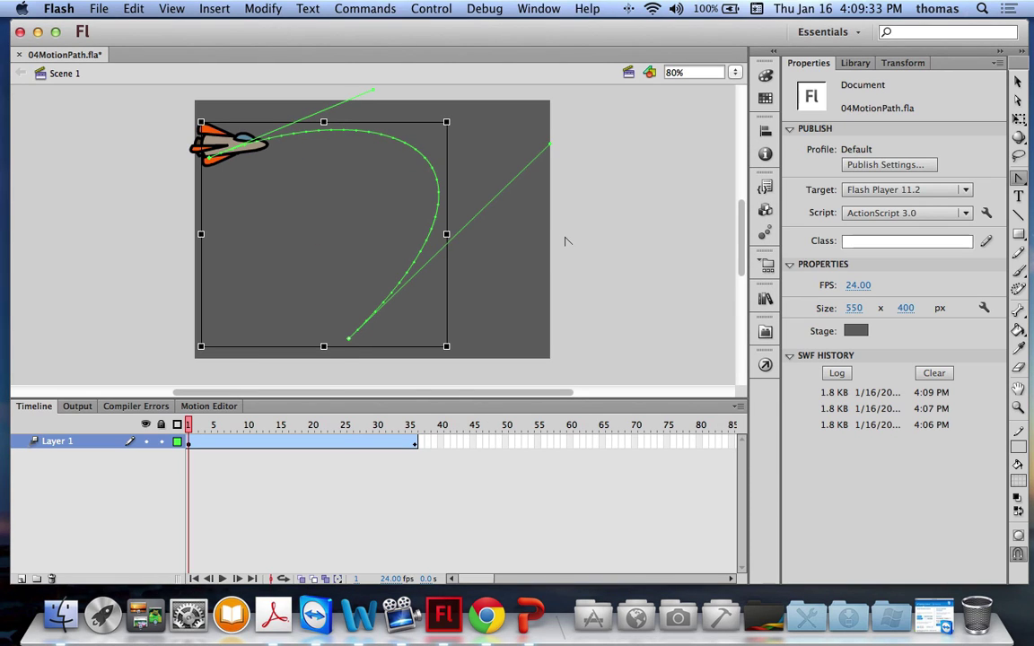
Turn on Orient to path for the spaceship's motion tween by selecting its motion path, and test the movie.
{"action": "key", "text": "v"}
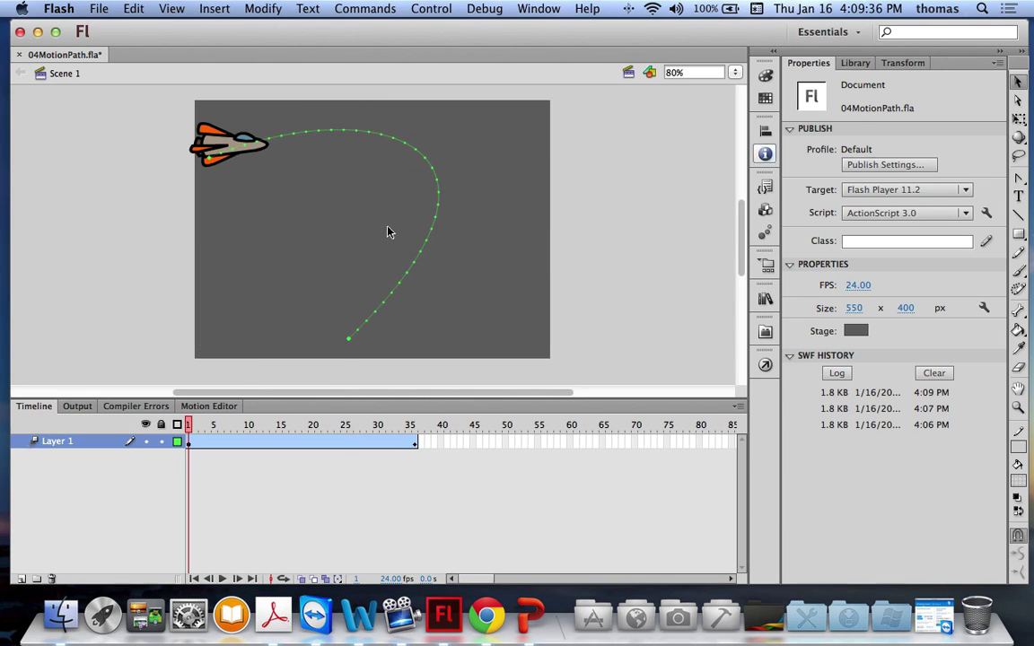
{"action": "left_click", "coordinate": [435, 175]}
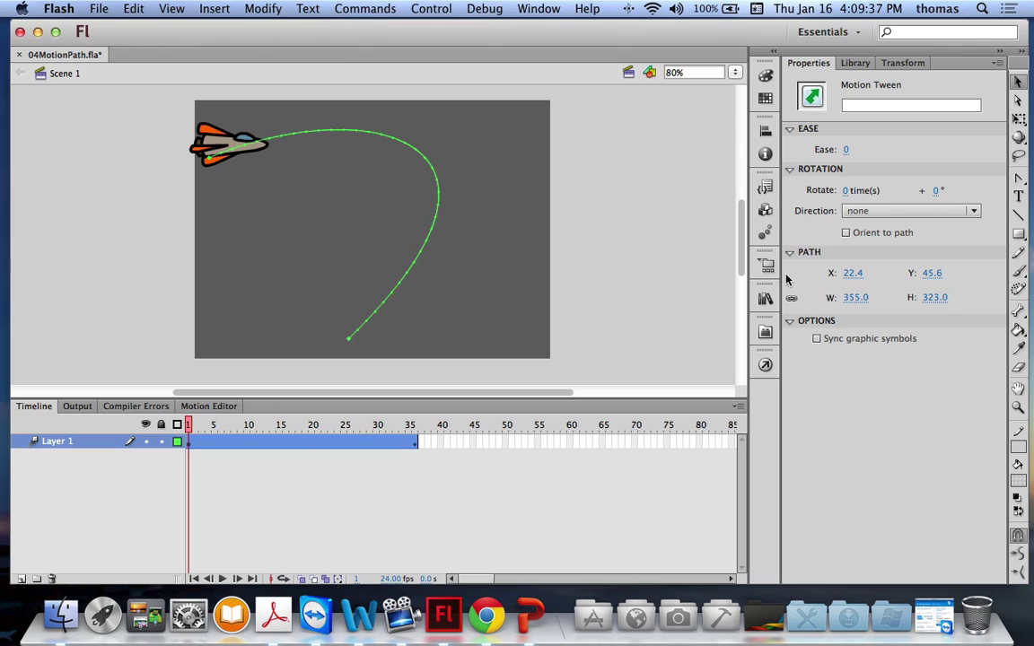
{"action": "left_click", "coordinate": [845, 233]}
{"action": "left_click", "coordinate": [584, 251]}
{"action": "key", "text": "super+Return"}
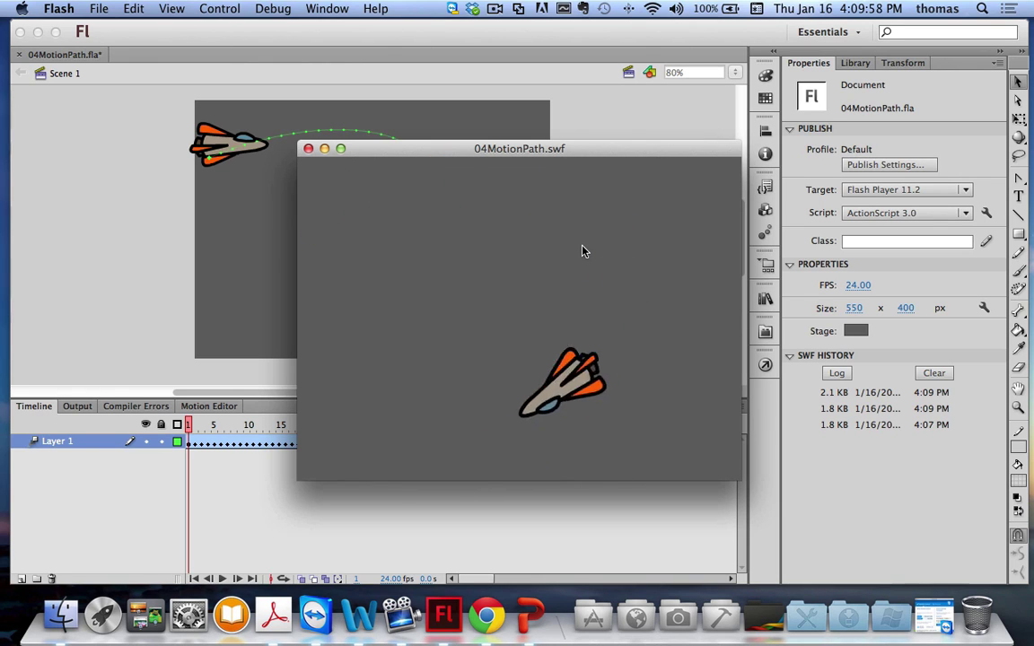
{"action": "left_click", "coordinate": [309, 149]}
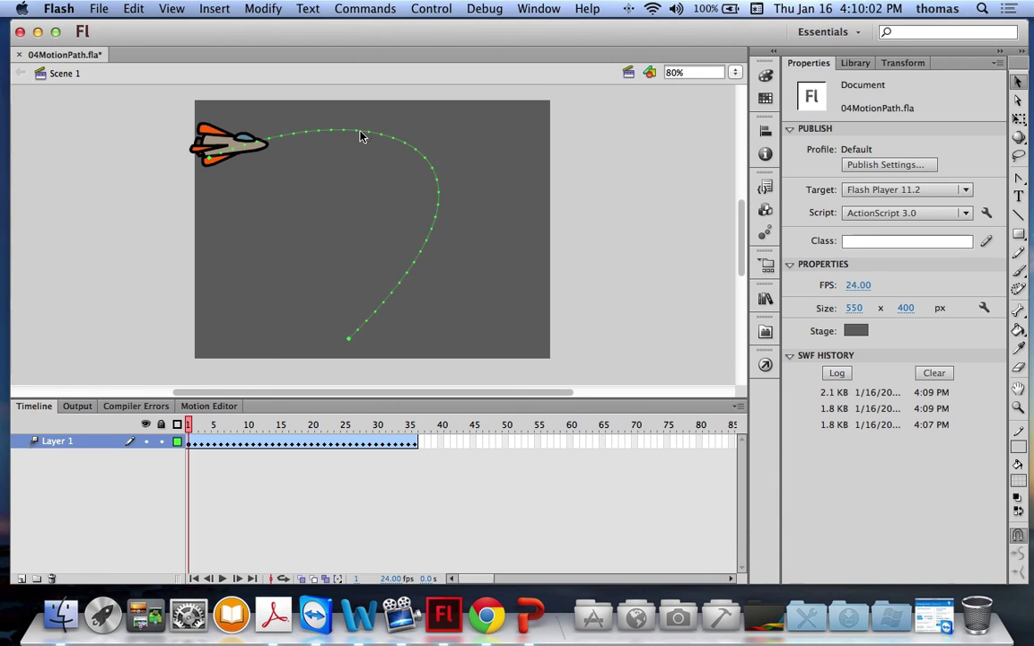
Examine the rotation direction options available for the motion tween, leaving the current choice in place.
{"action": "left_click", "coordinate": [360, 136]}
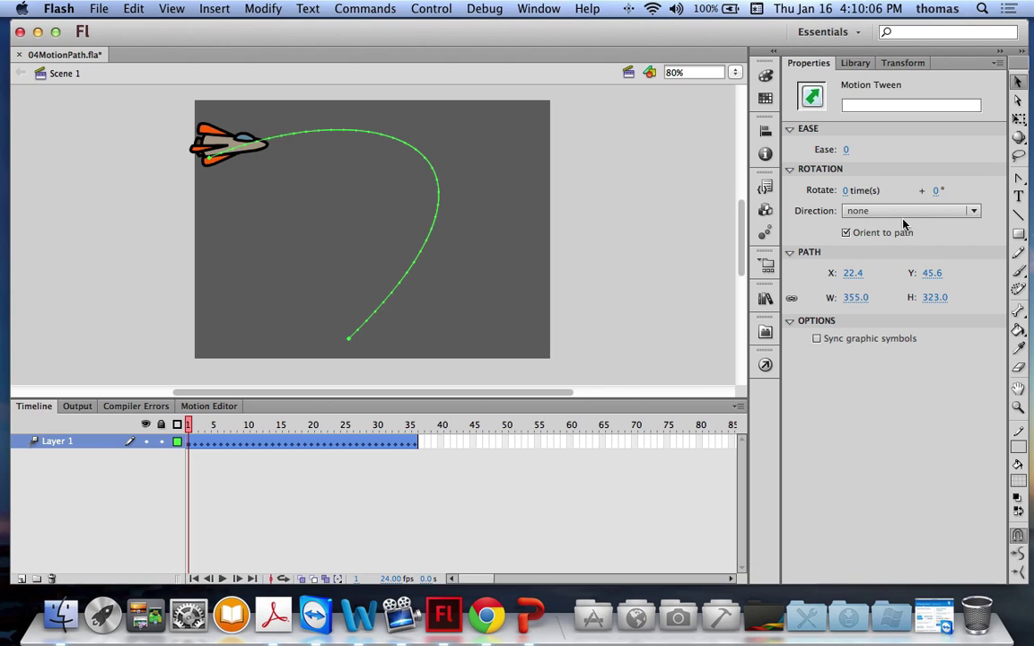
{"action": "left_click", "coordinate": [973, 211]}
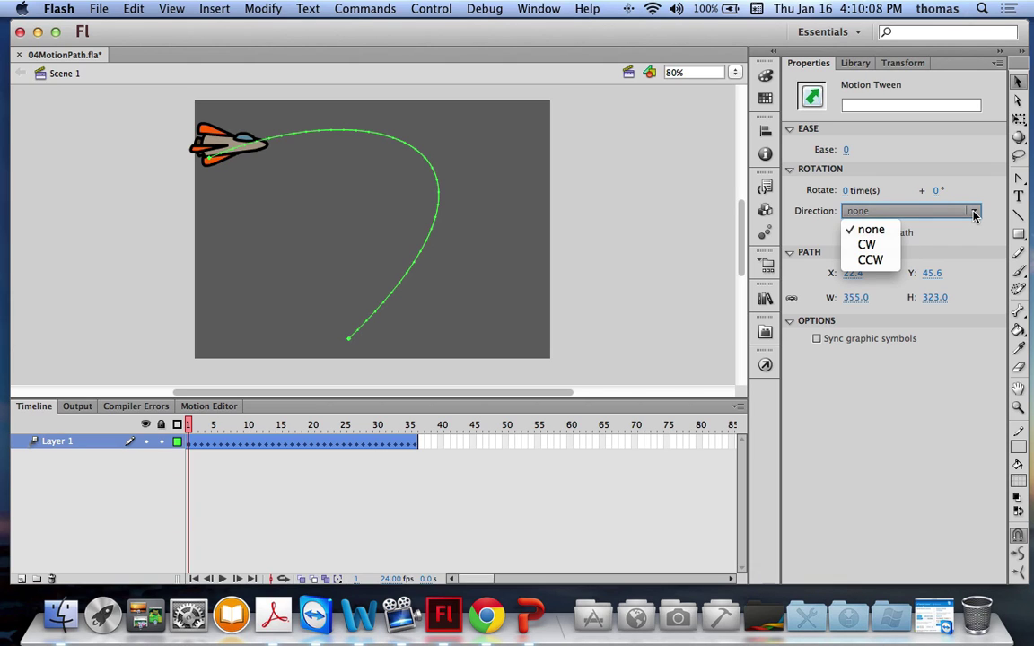
{"action": "left_click", "coordinate": [668, 157]}
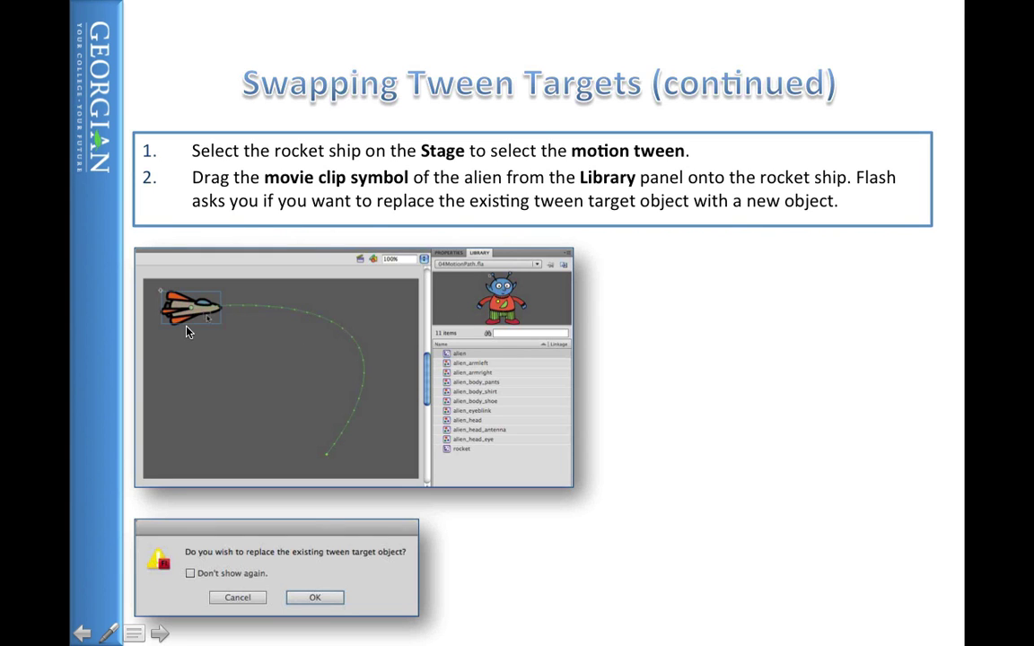
Back in Flash, replace the rocket ship as the tween target with the alien symbol from the library, and test the movie.
{"action": "key", "text": "super+Tab"}
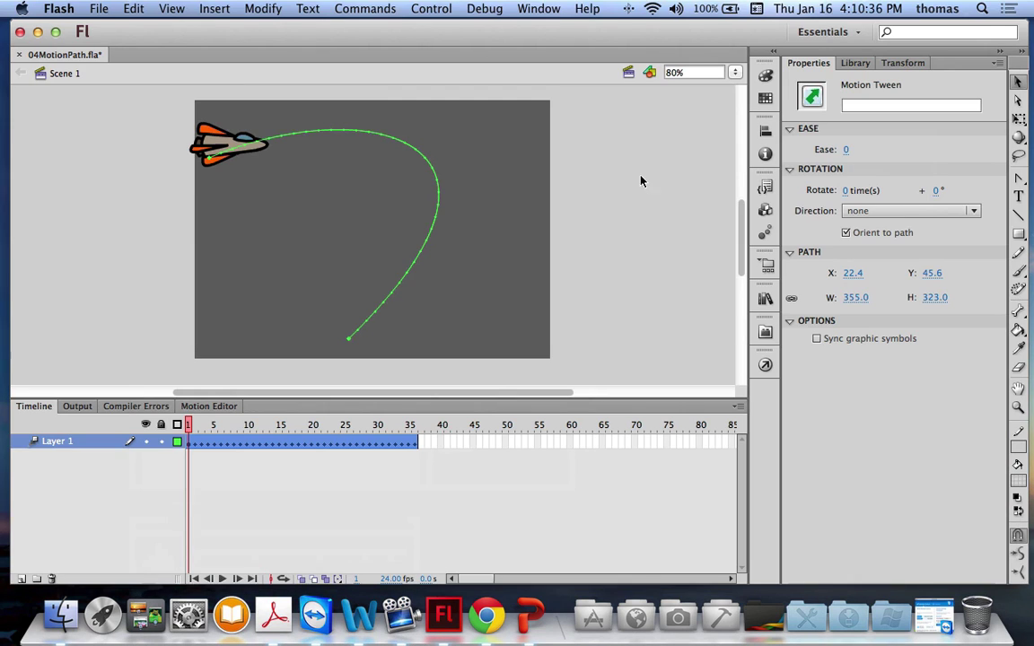
{"action": "left_click", "coordinate": [855, 65]}
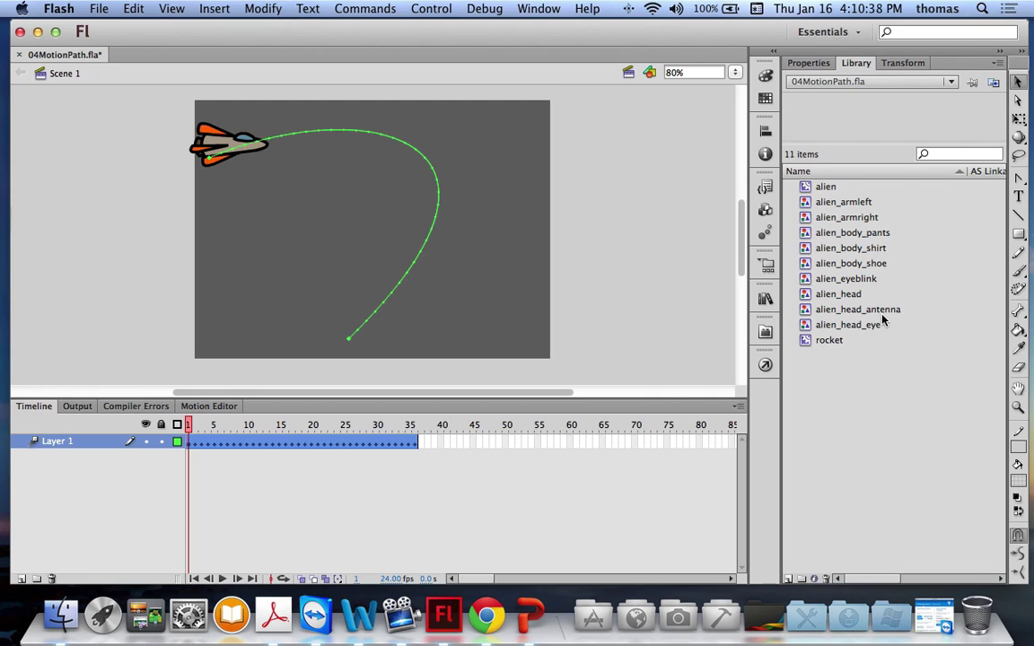
{"action": "left_click", "coordinate": [802, 188]}
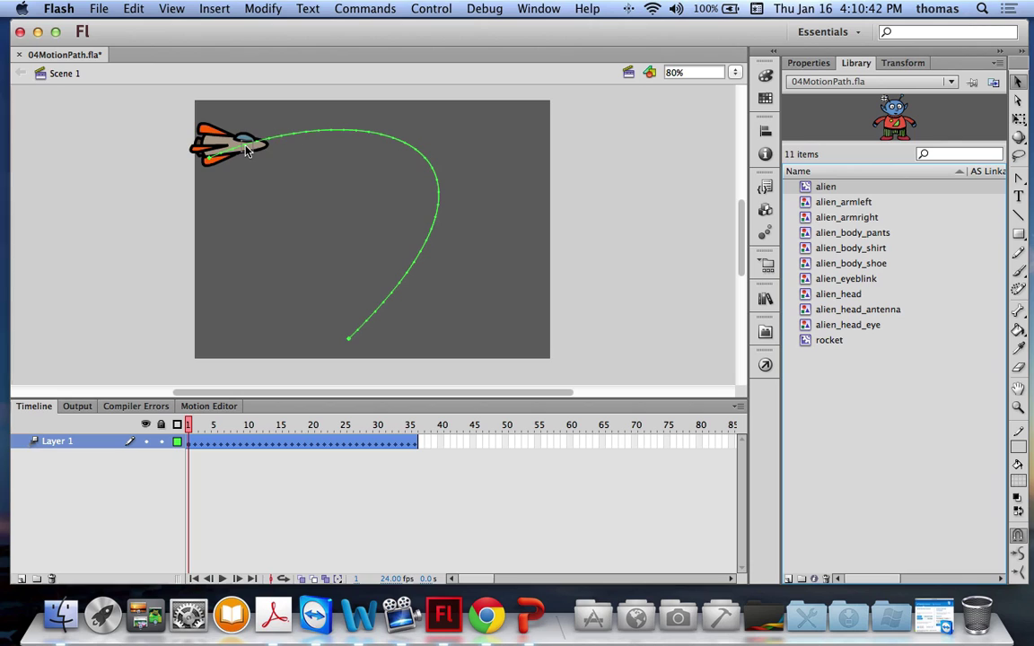
{"action": "left_click_drag", "start_coordinate": [250, 150], "coordinate": [220, 139]}
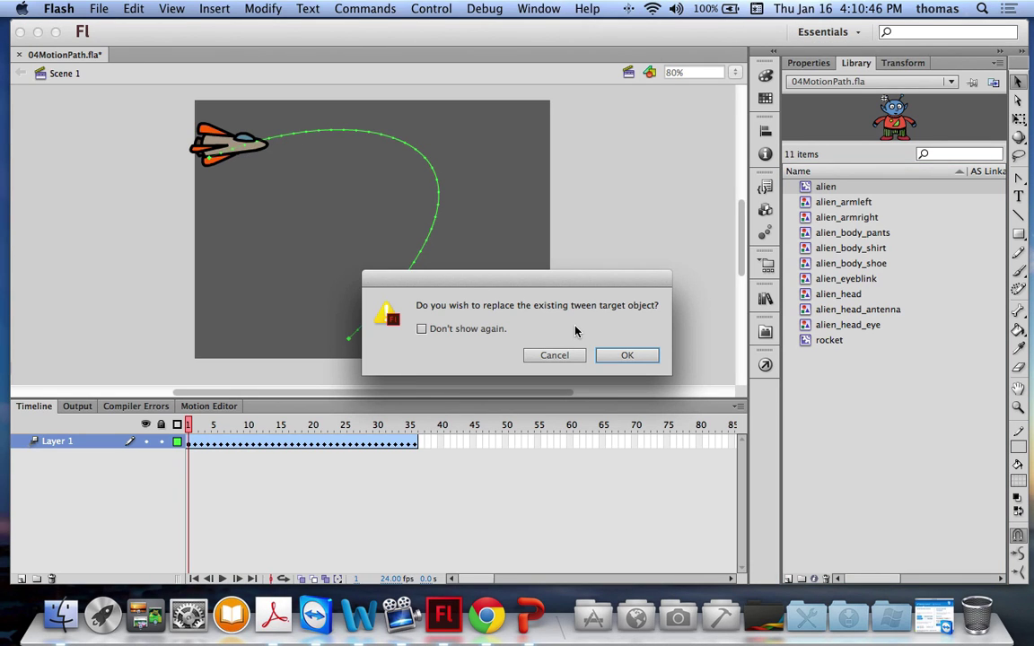
{"action": "left_click", "coordinate": [621, 356]}
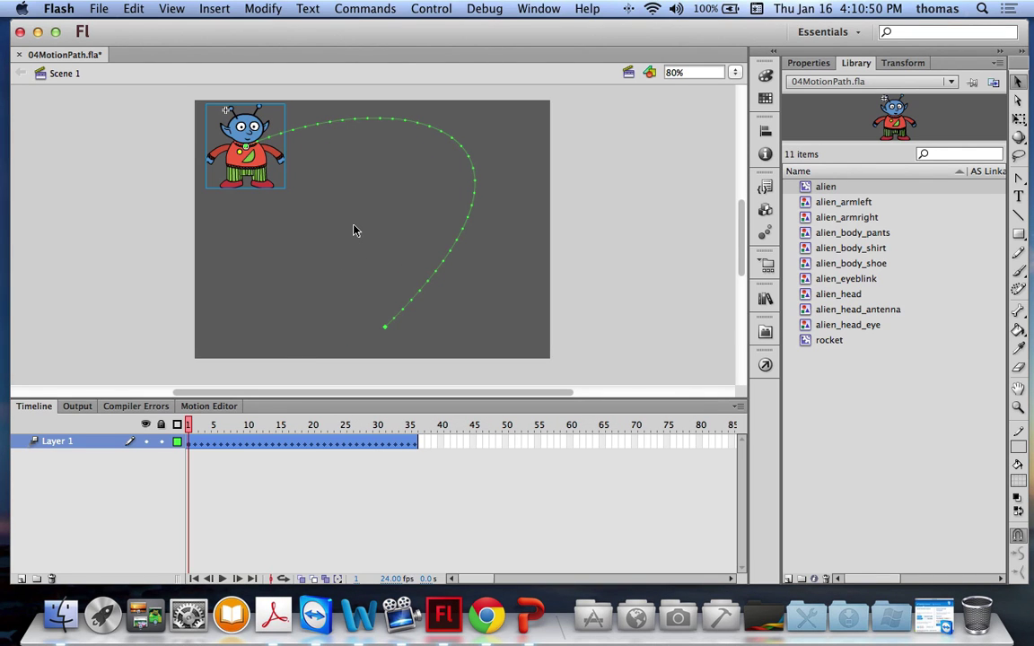
{"action": "key", "text": "super+Return"}
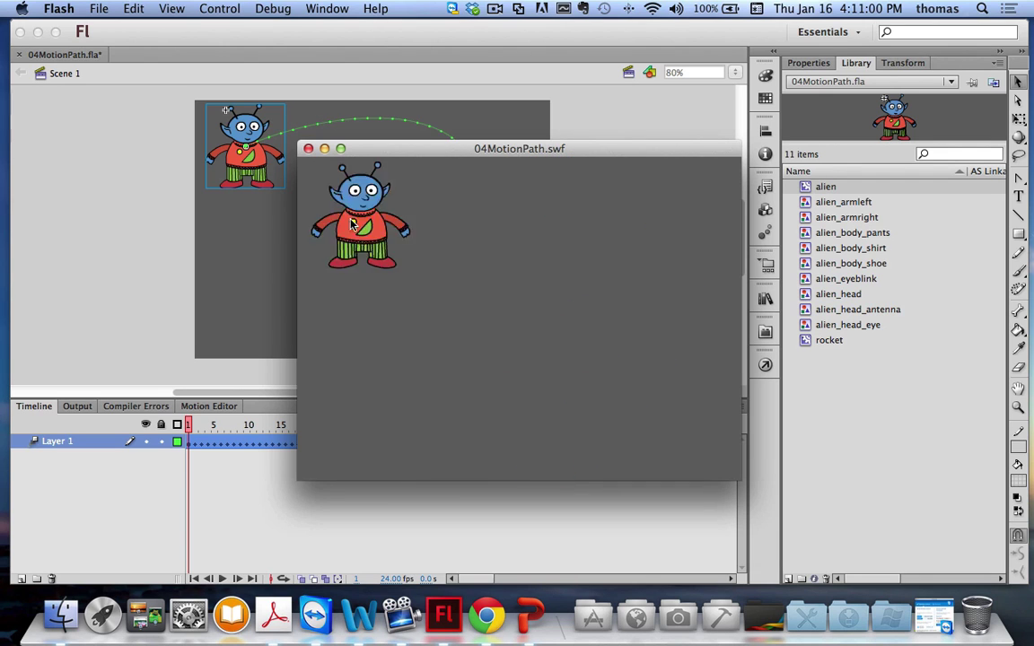
{"action": "left_click", "coordinate": [308, 148]}
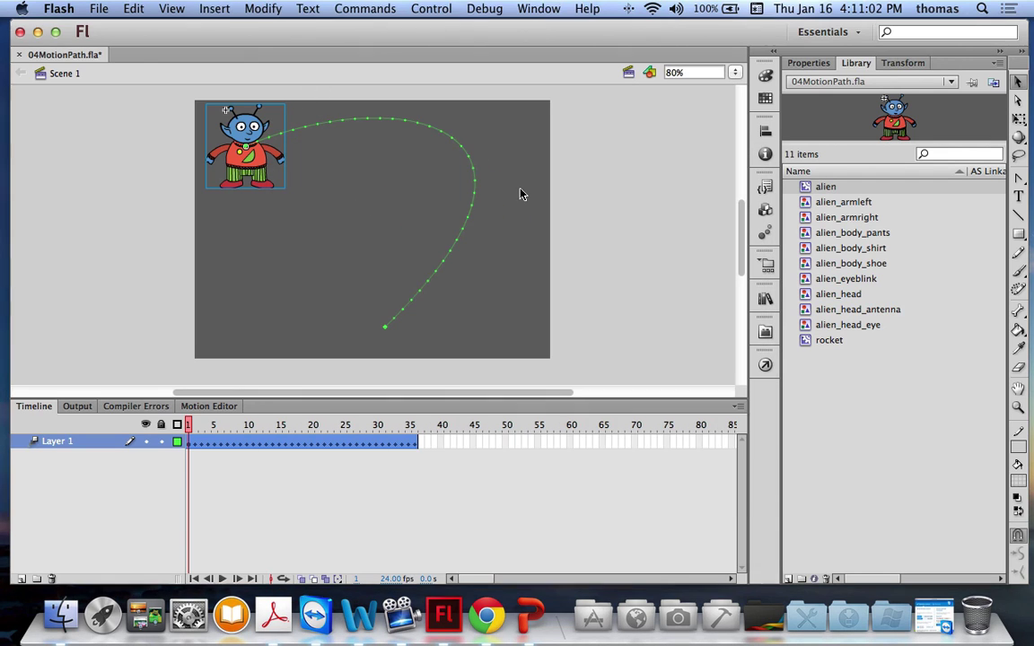